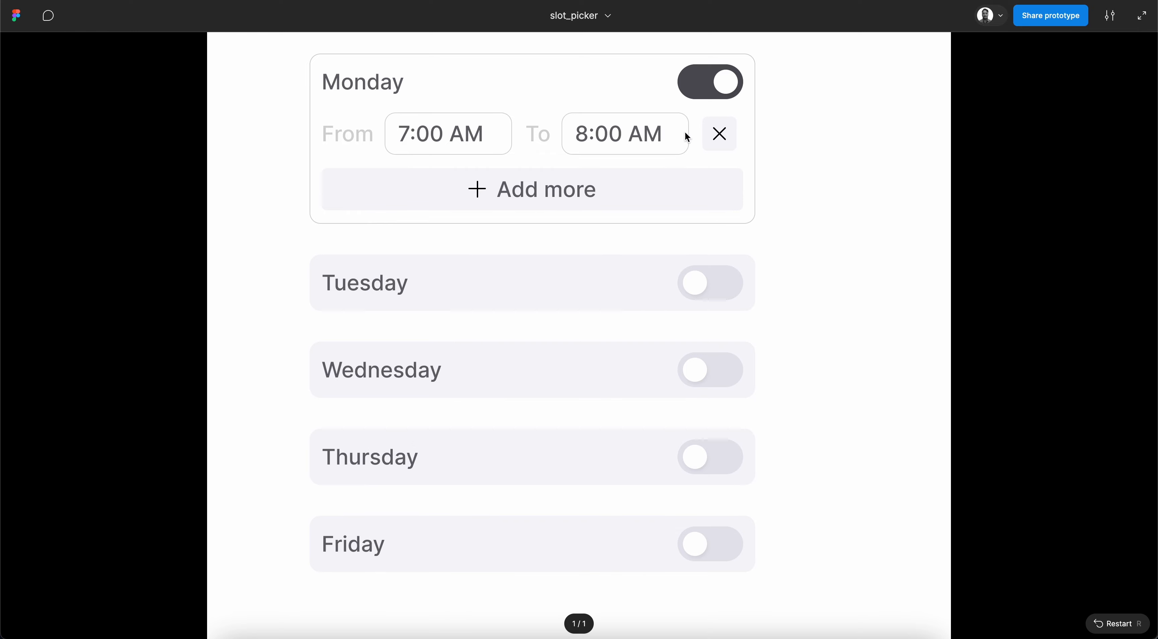
- Test the Monday toggle in the prototype preview, adding two more time slots before switching the day off
click(704, 90)
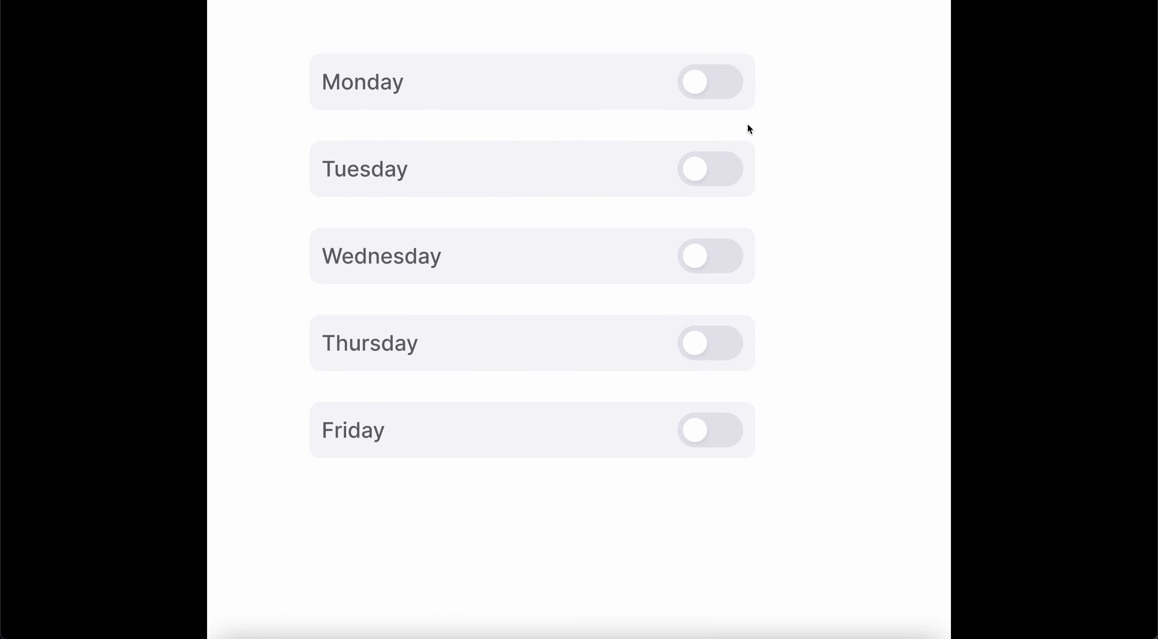
click(717, 85)
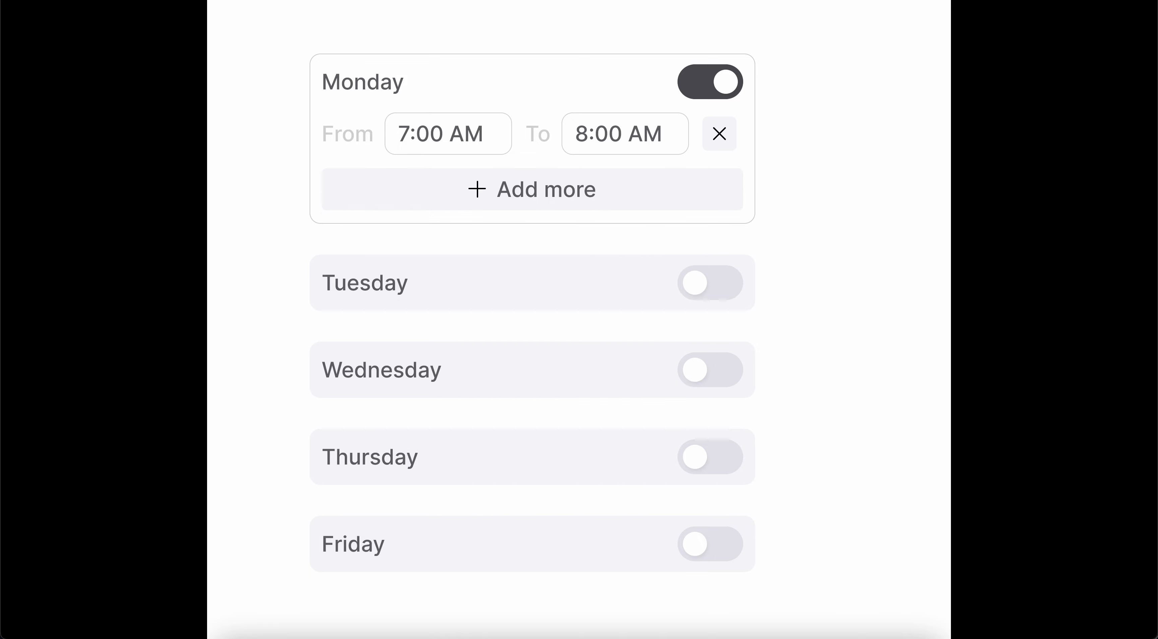
click(571, 189)
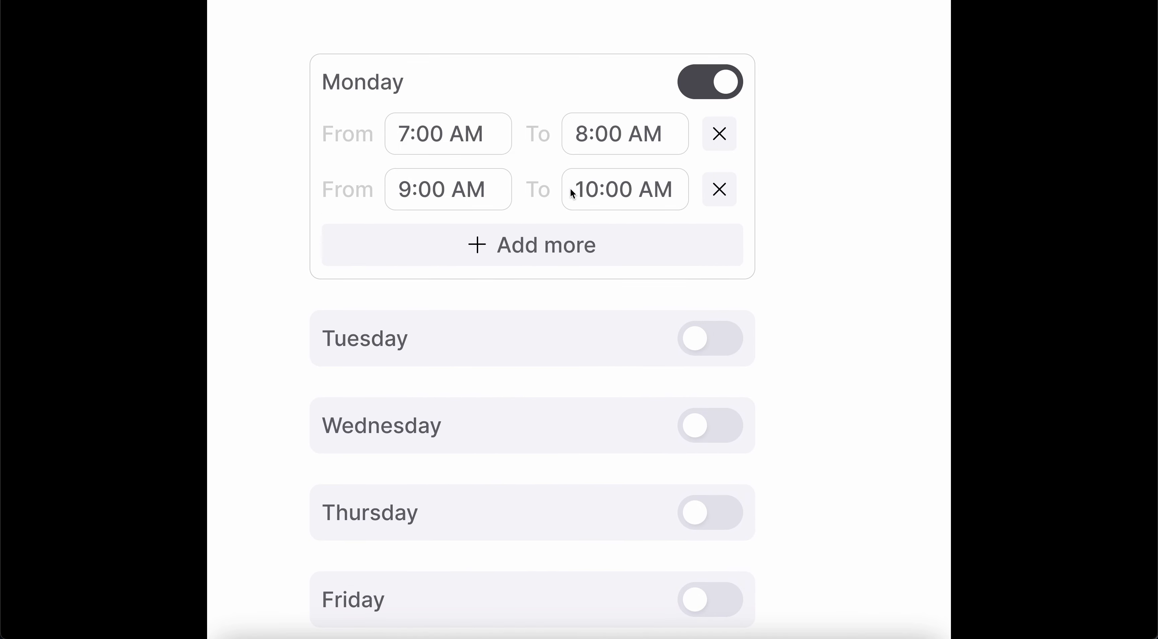
click(541, 256)
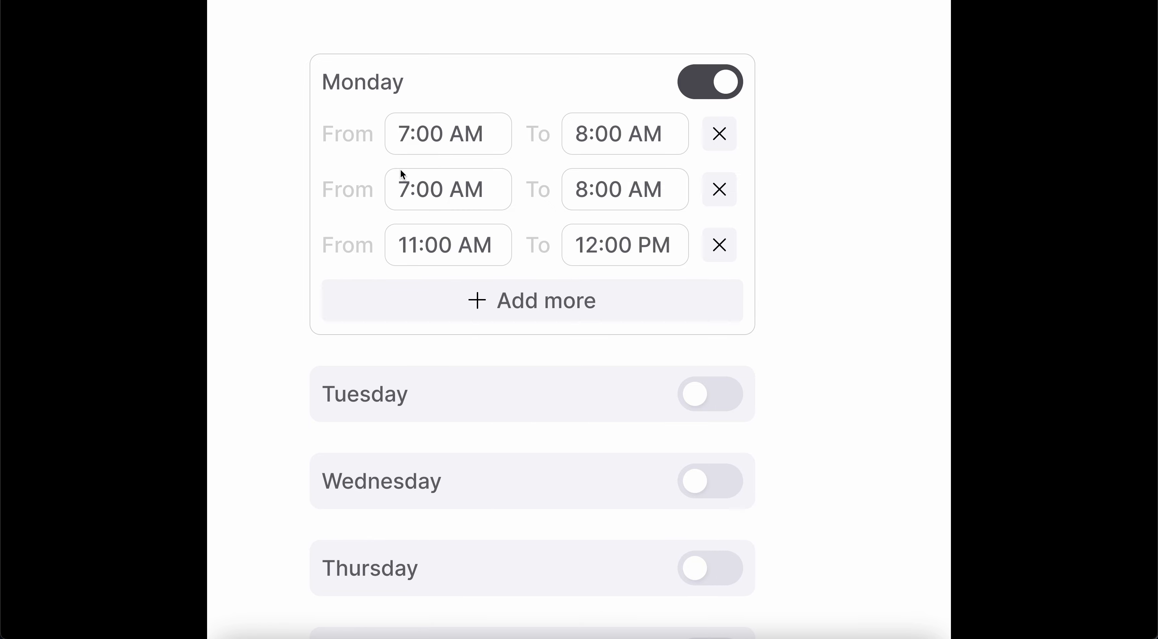
click(720, 81)
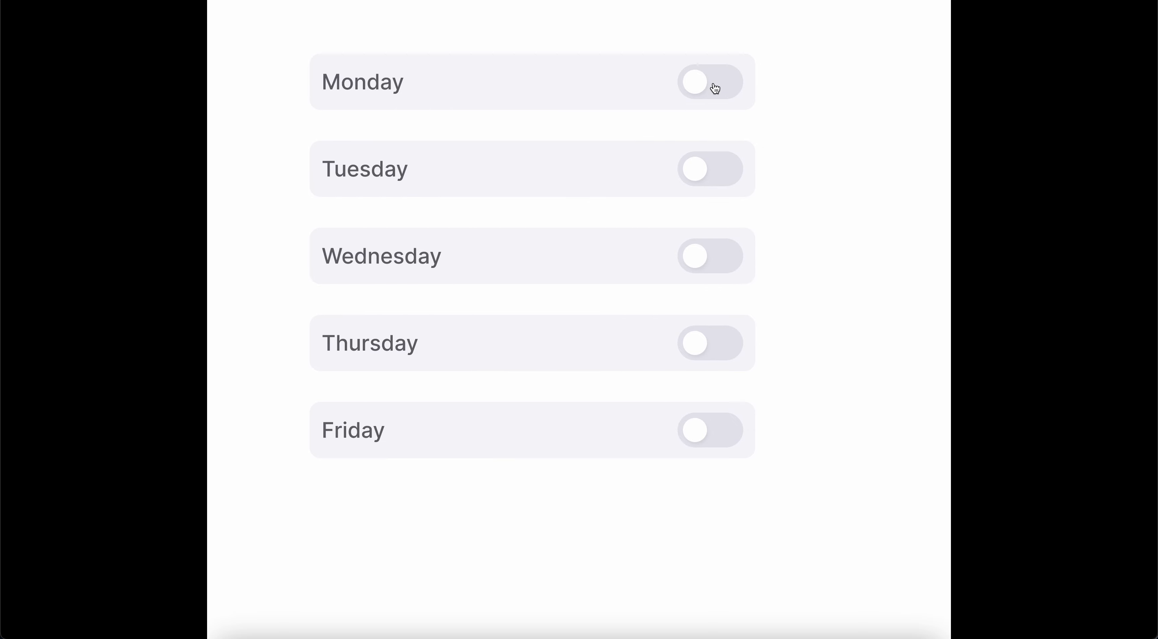
- Switch to the slot_picker design file and draw a circle on Page 2, sized 36 × 36
mouse_move(145, 1)
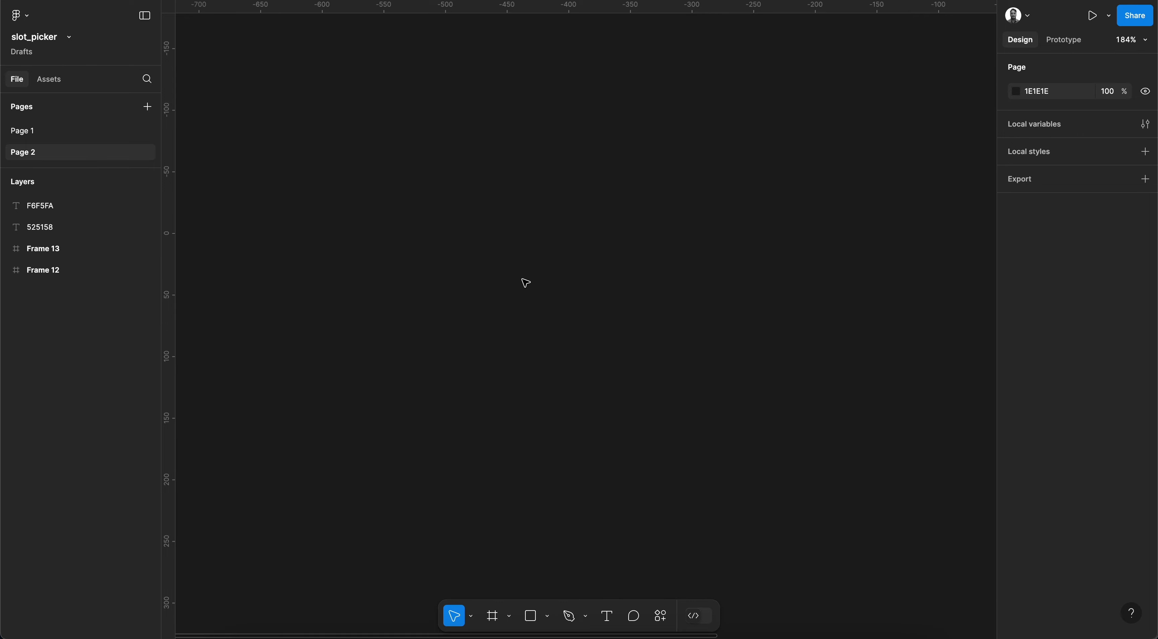
key(o)
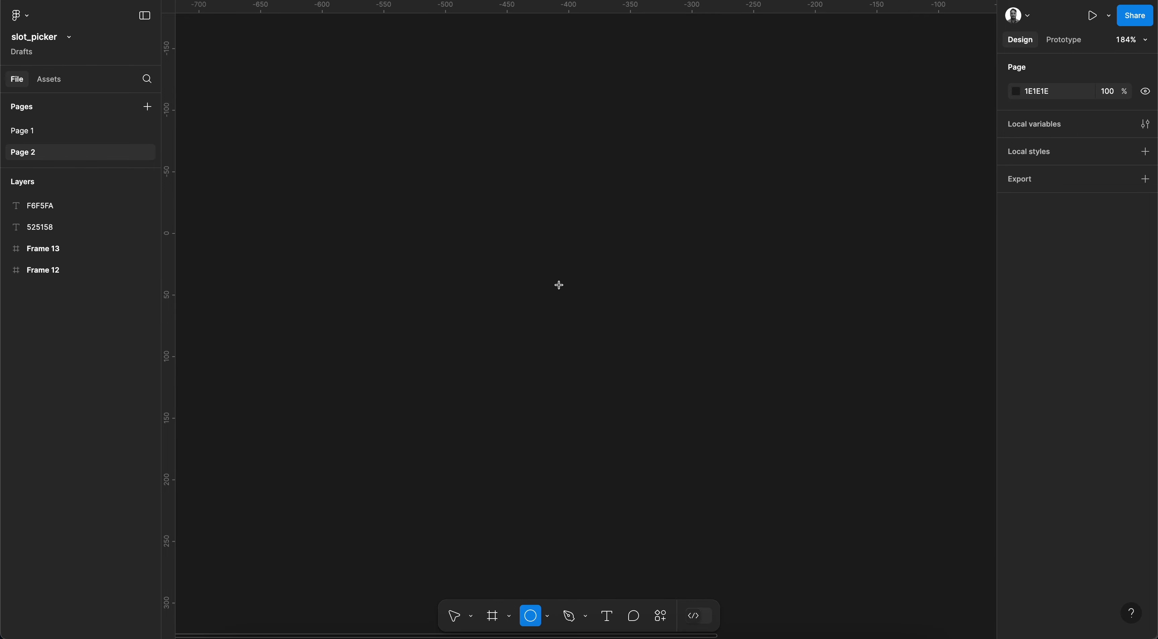
drag(557, 285, 580, 304)
scroll(580, 304, up, 5)
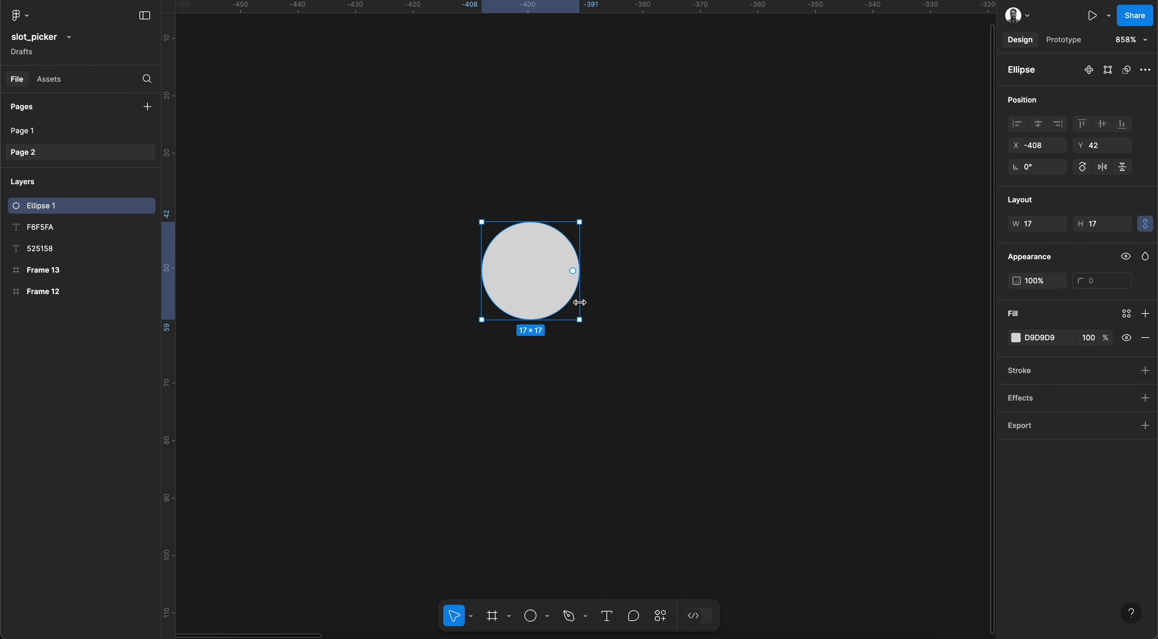
click(1044, 230)
text(36)
key(Return)
scroll(603, 261, down, 4)
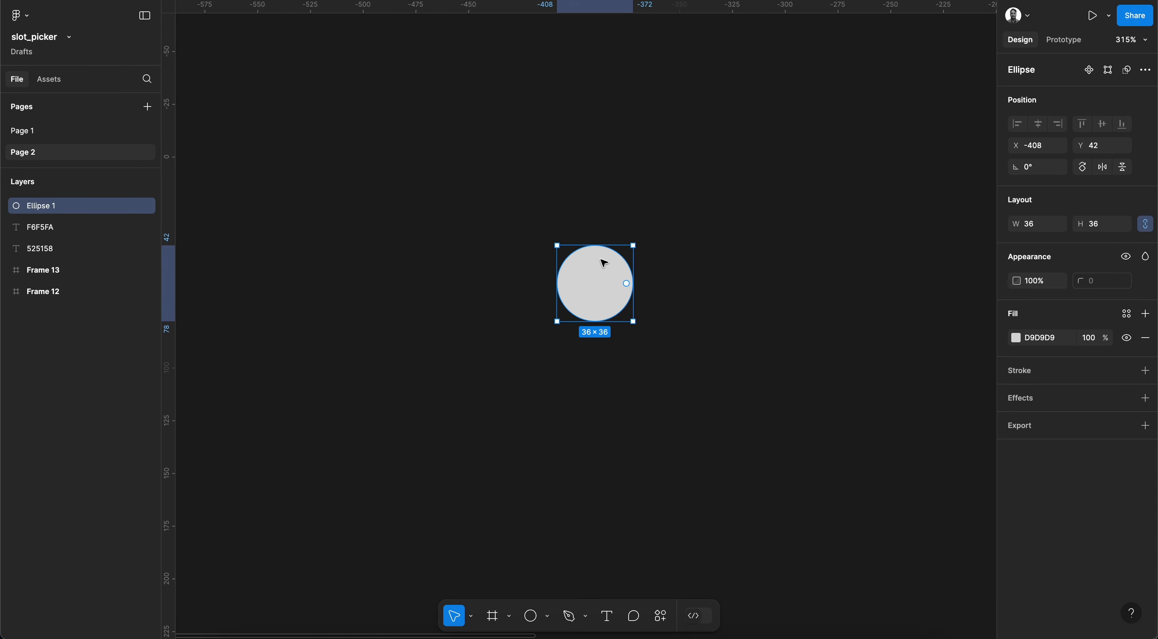
scroll(603, 263, down, 2)
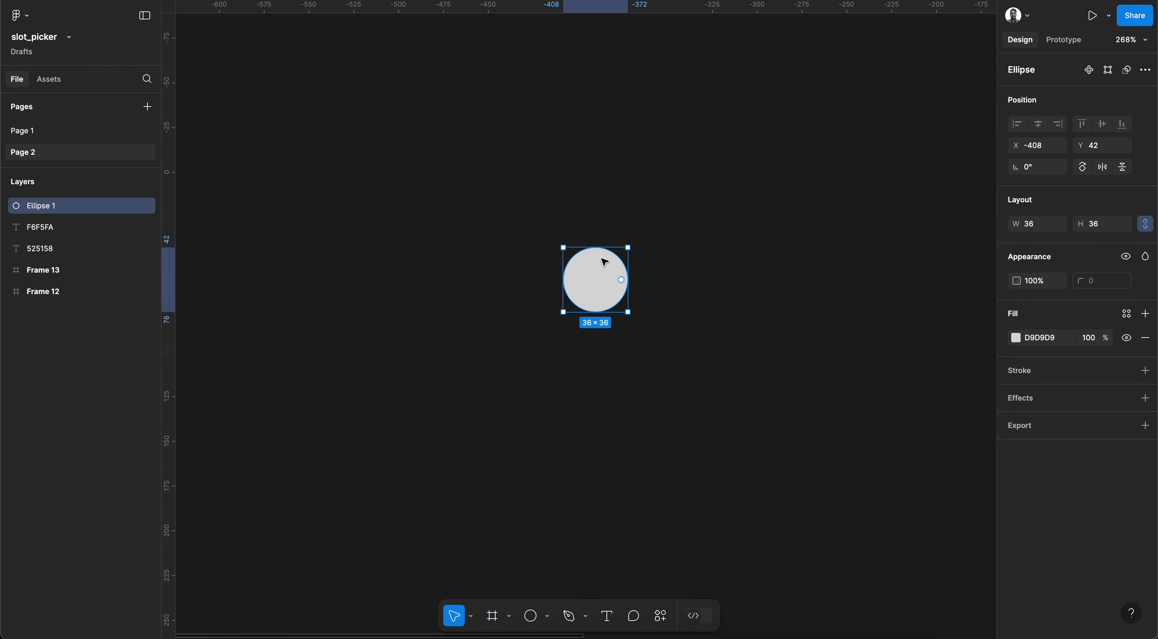
- Wrap the circle in an auto layout frame with horizontal and vertical padding of 8
key(shift+a)
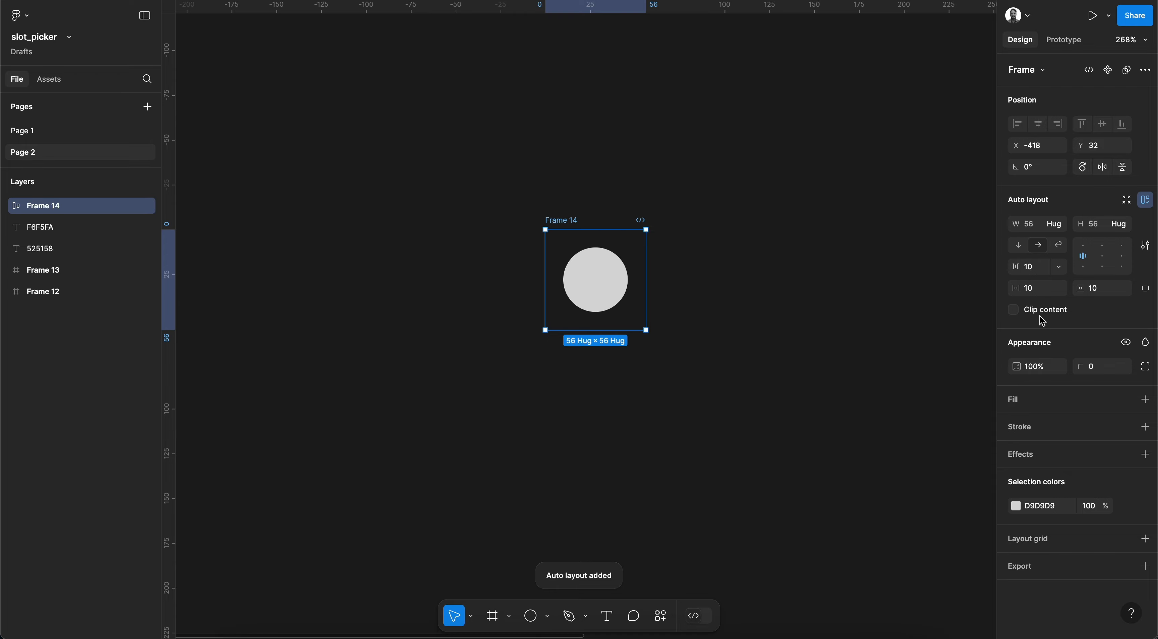
click(1038, 292)
text(8)
key(Tab)
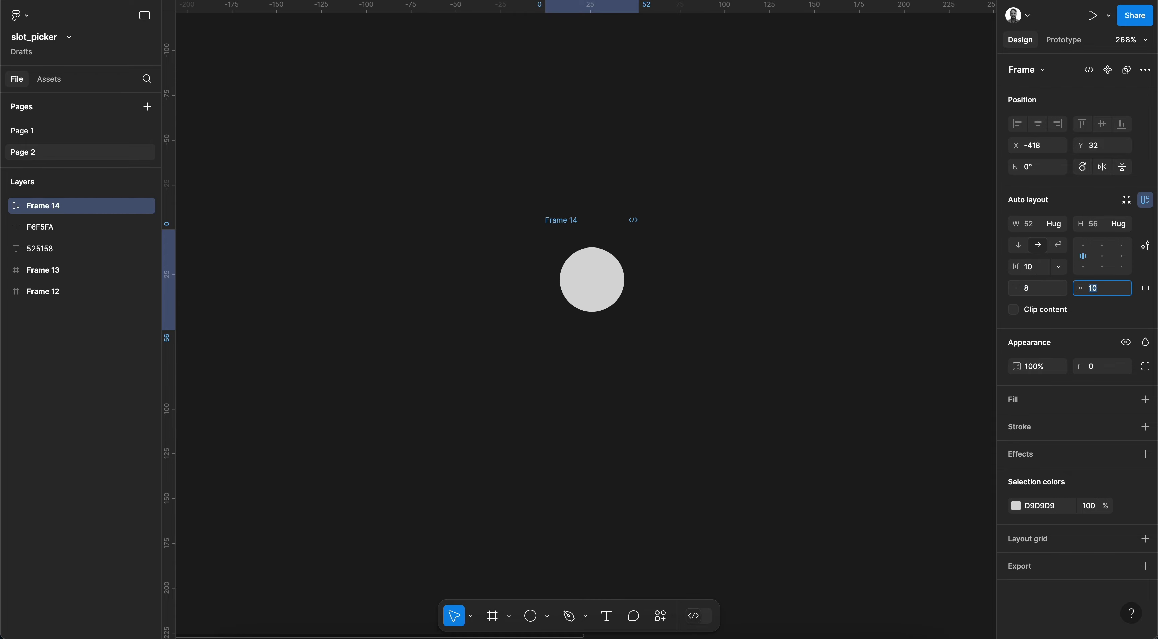
text(8)
key(Return)
- Set the auto layout frame's width to 120
click(1032, 231)
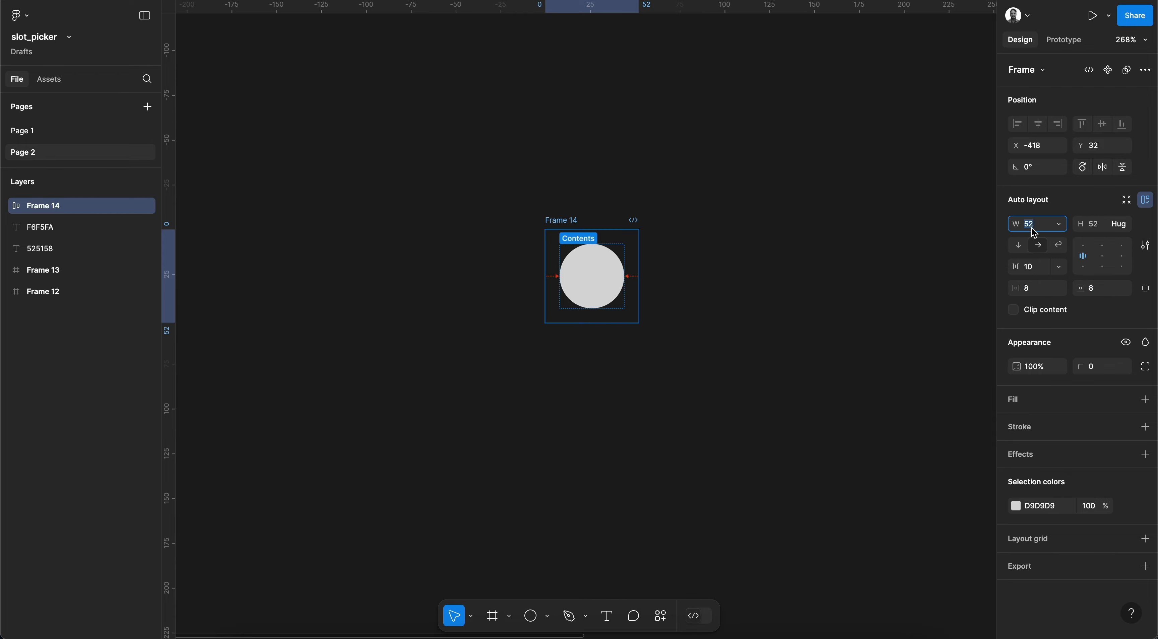
text(80)
key(Return)
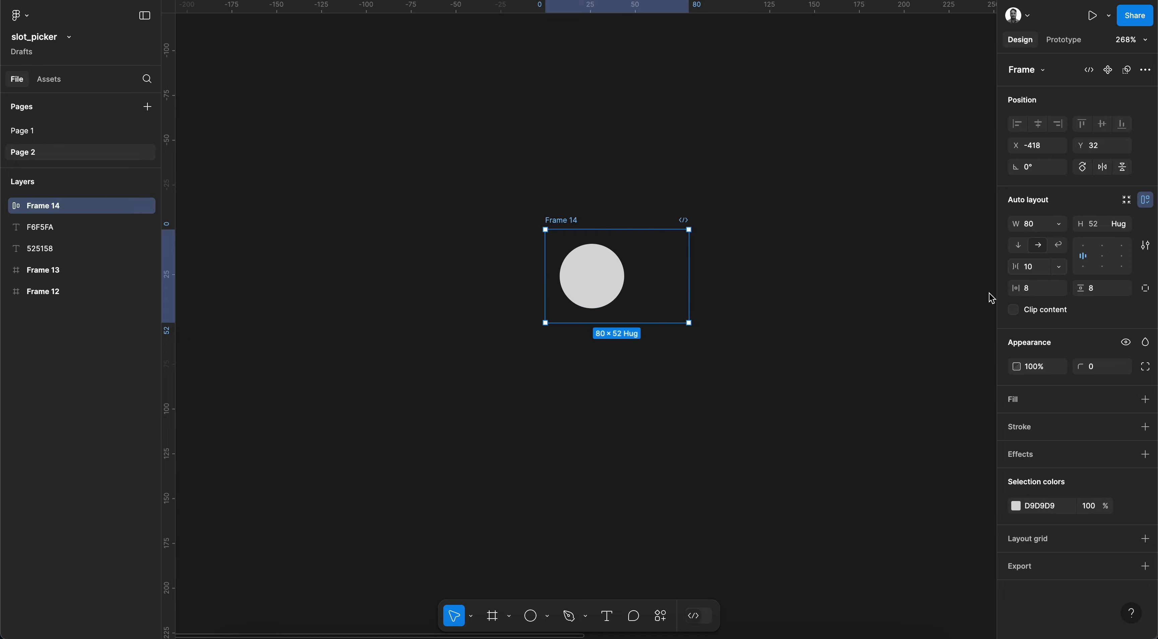
click(1039, 226)
text(120)
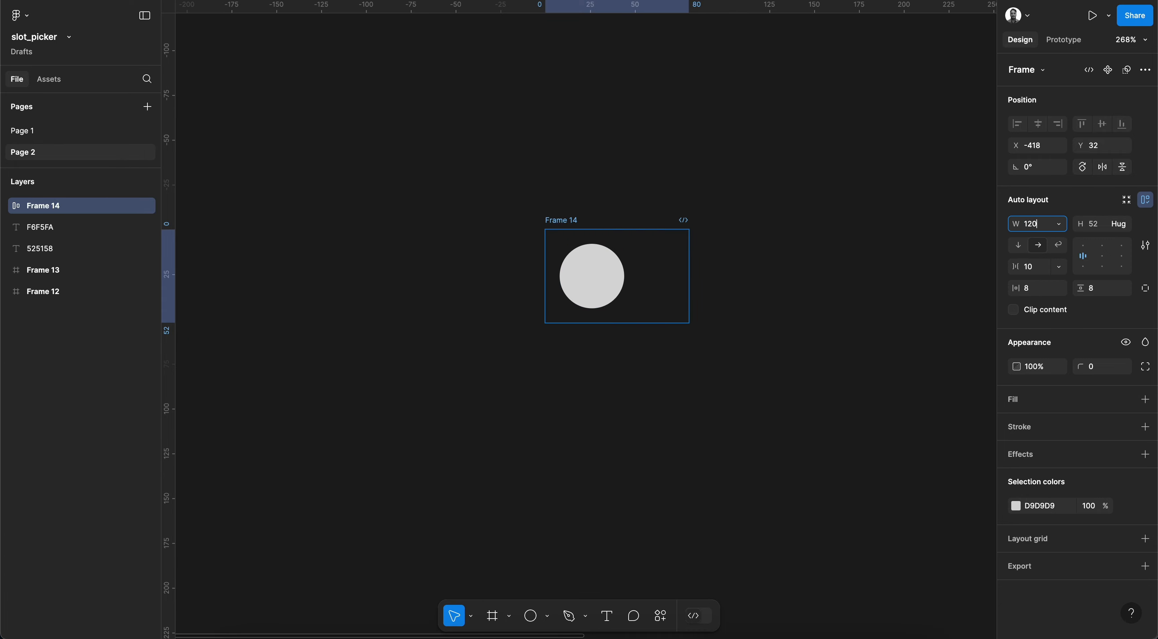
key(Return)
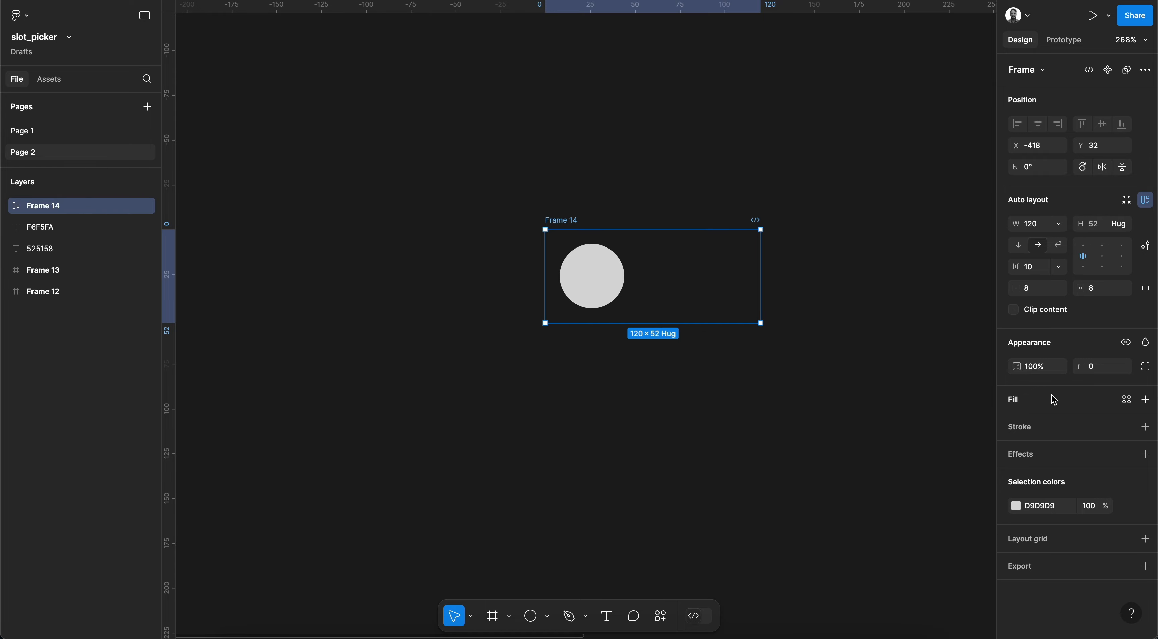
- Add a fill to the frame in colour 333333
click(1144, 399)
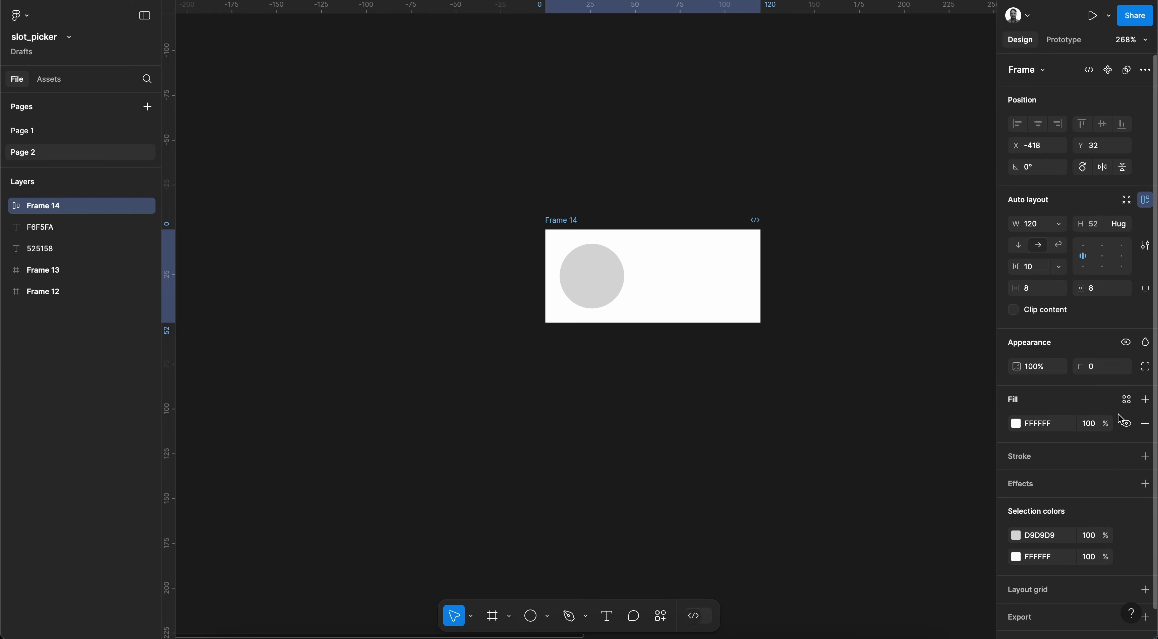
click(1040, 429)
text(333333)
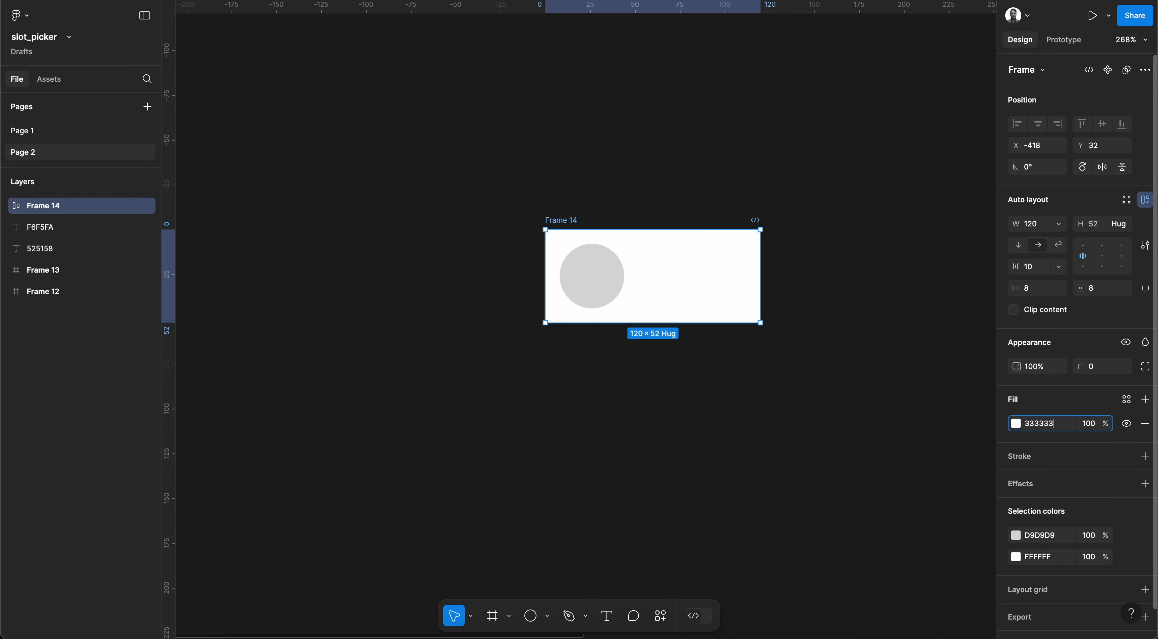
key(Return)
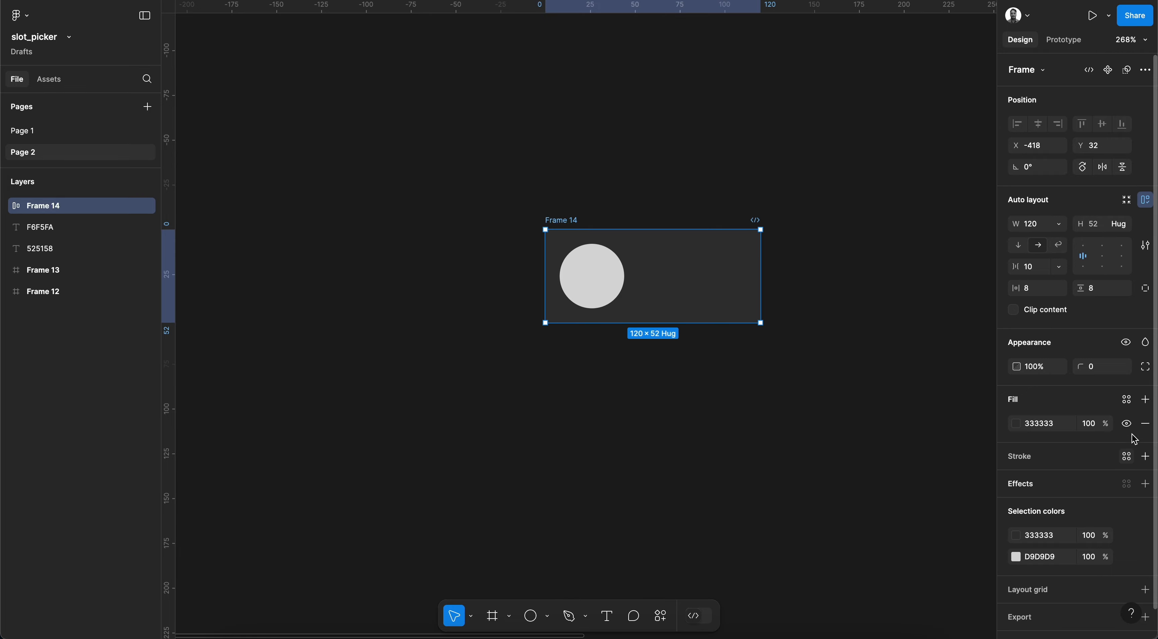
- Round the frame into a pill-shaped toggle with a corner radius of 24
click(1098, 368)
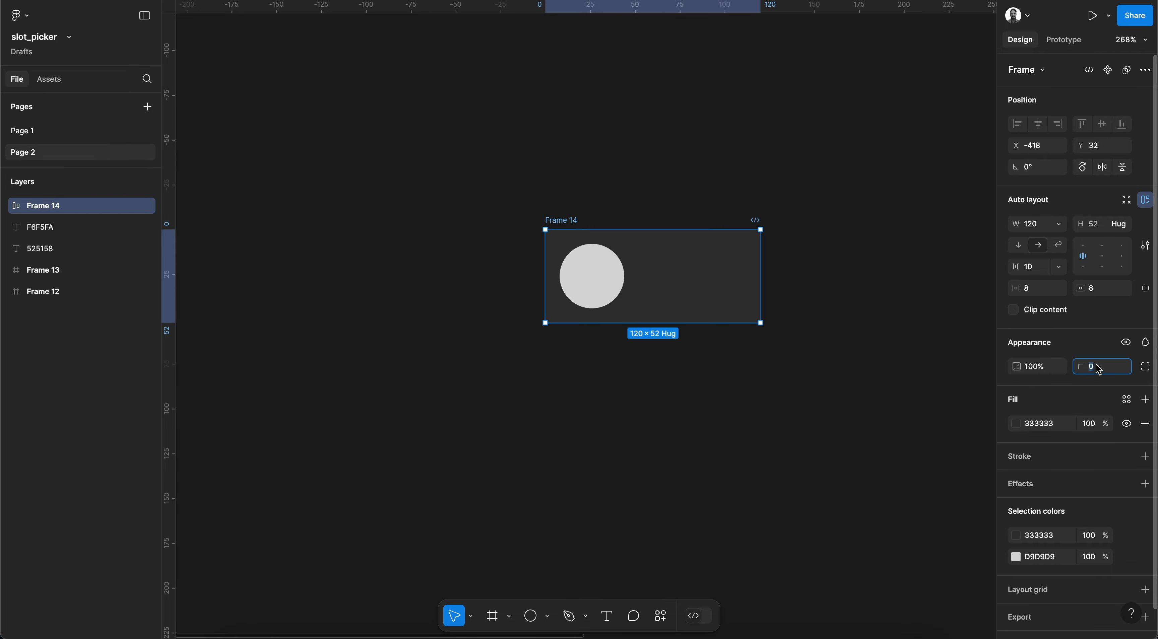
text(26)
key(Return)
click(825, 385)
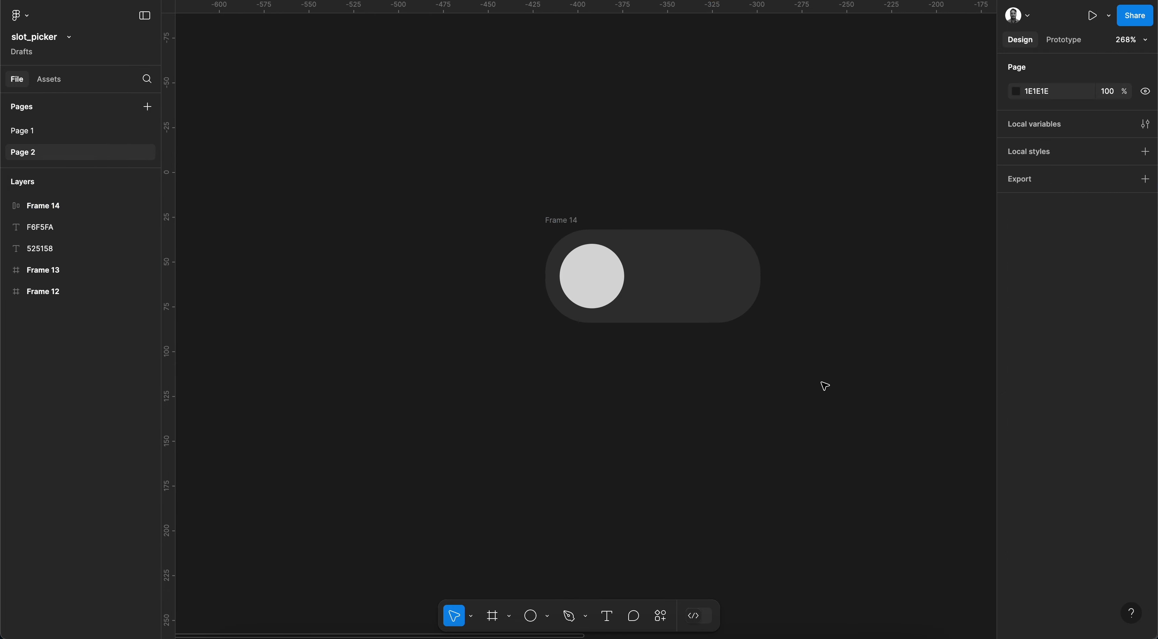
- Duplicate the toggle frame directly below the original and align the copy's circle to its right side
ctrl+scroll(825, 386, down, 3)
scroll(641, 253, right, 3)
scroll(585, 238, down, 1)
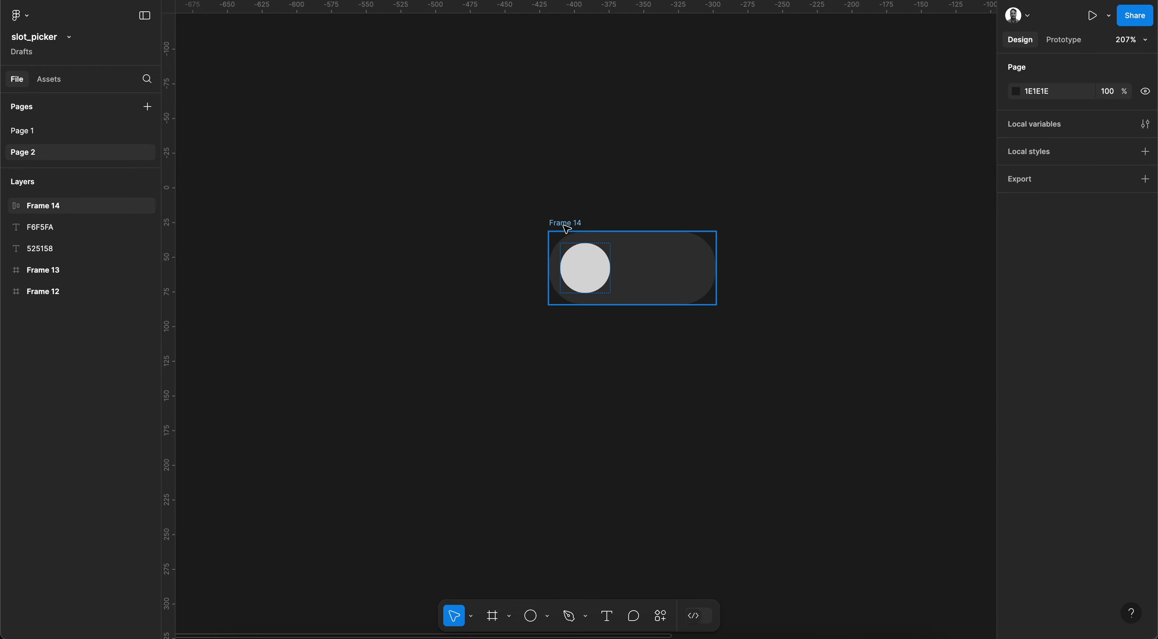
alt+drag(566, 229, 566, 355)
ctrl+scroll(643, 385, up, 2)
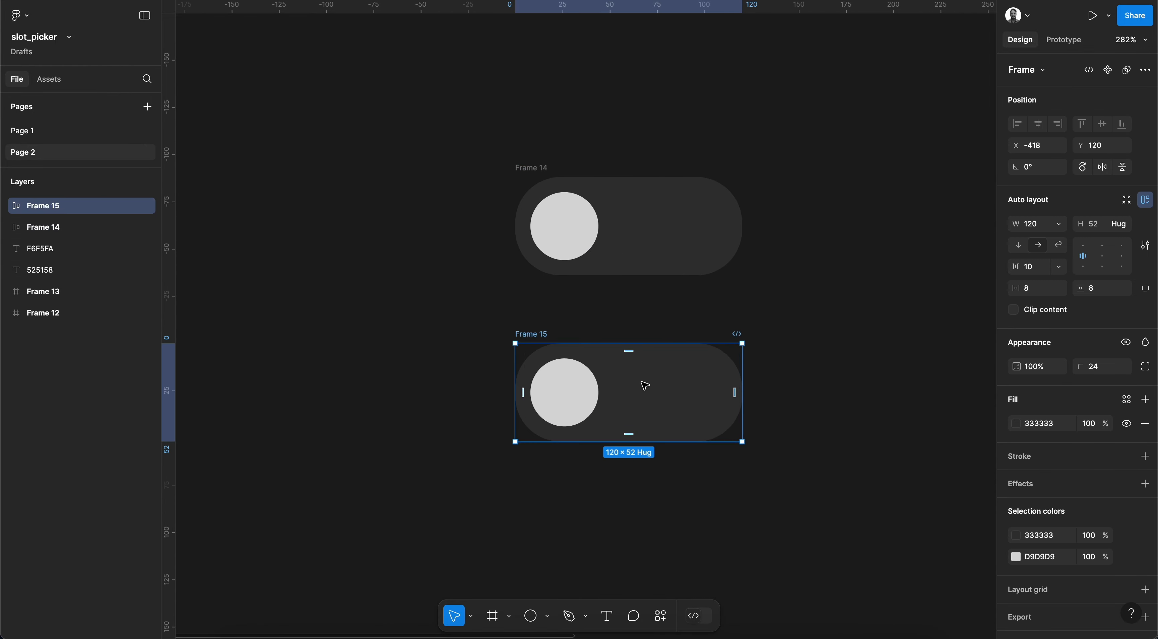
click(1121, 256)
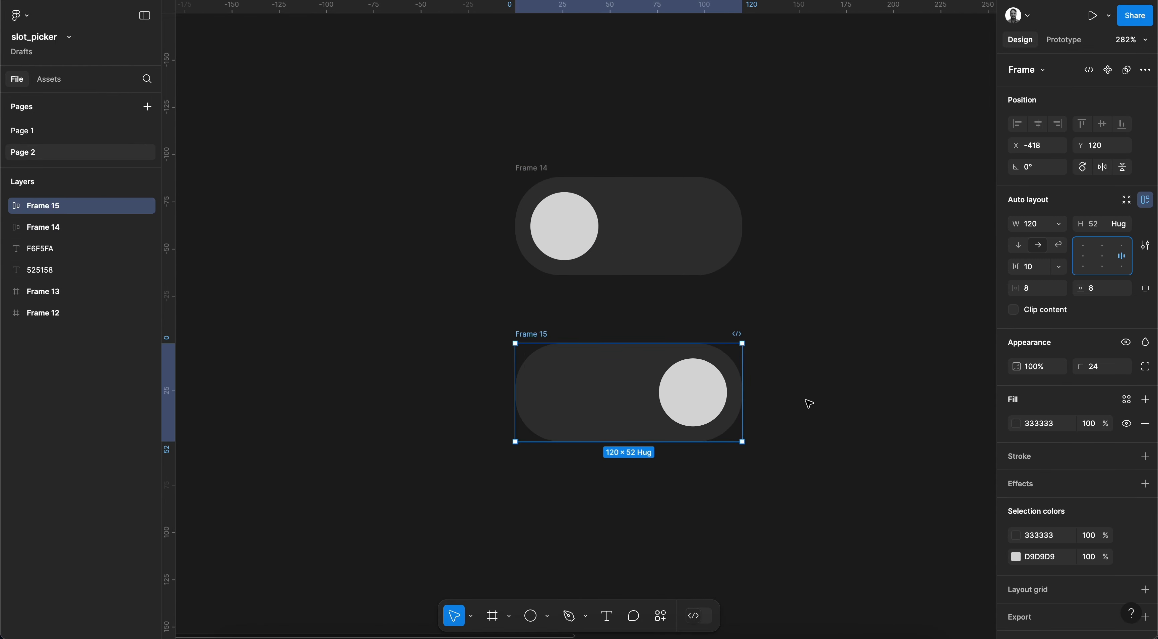
- Change the upper toggle frame's fill to FFFFFF
click(672, 182)
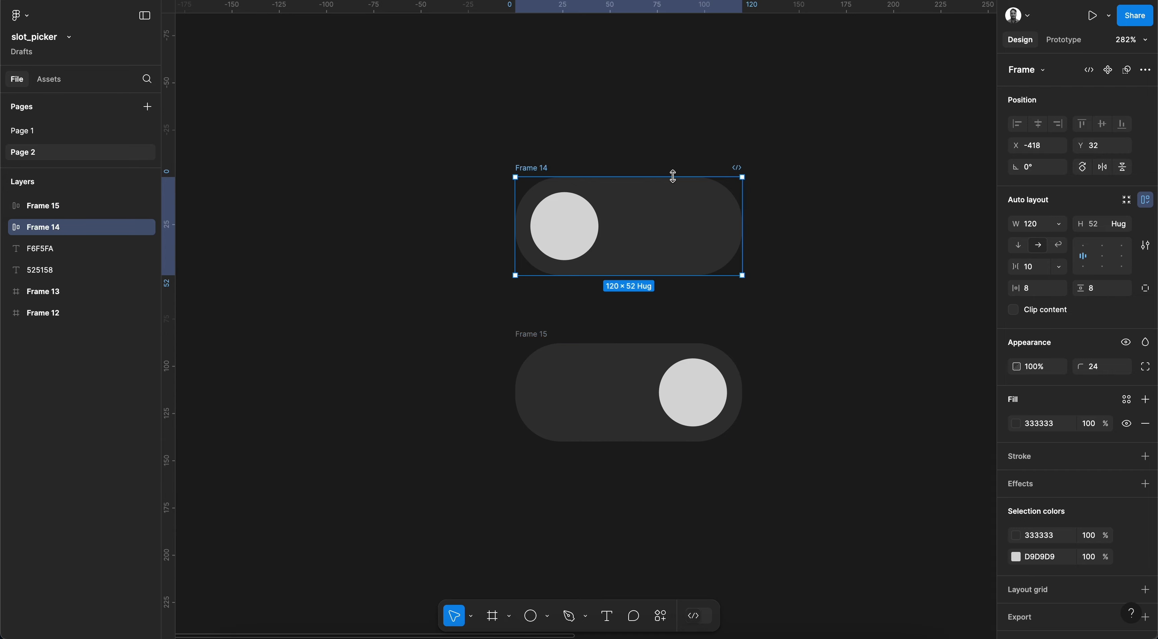
click(1056, 426)
text(ff)
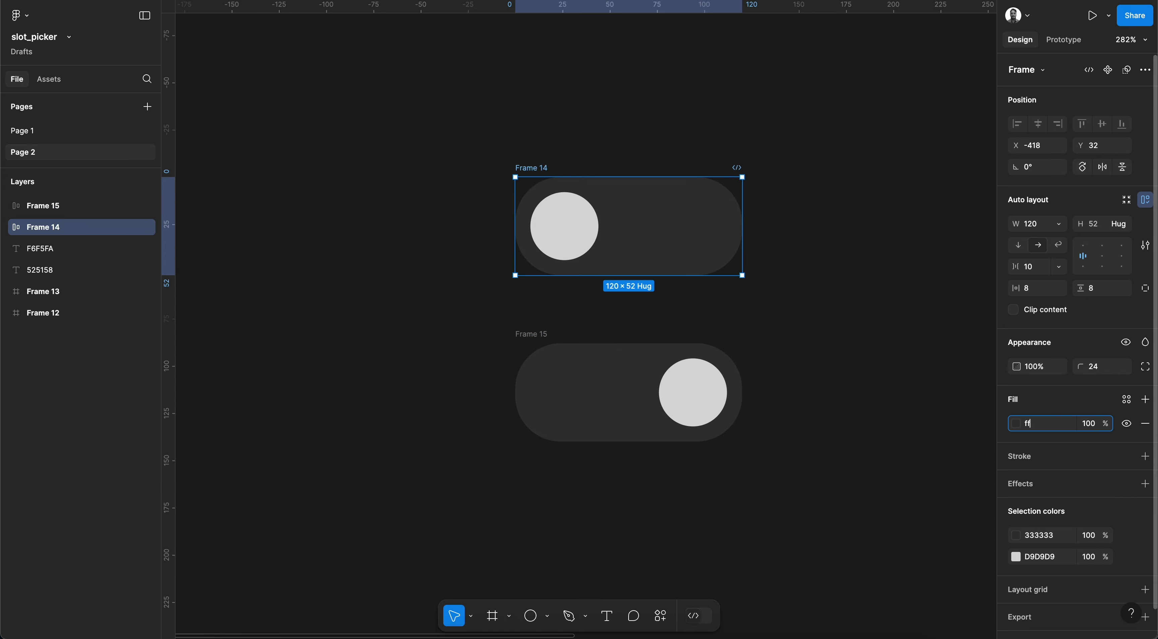
text(ffff)
key(Return)
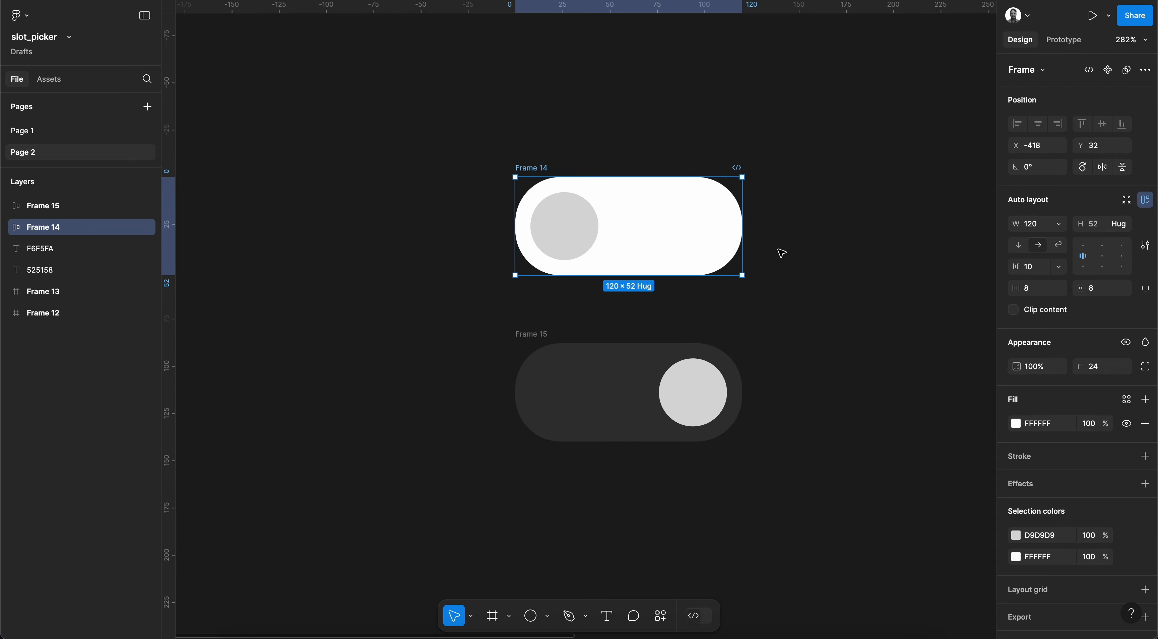
click(814, 253)
click(705, 398)
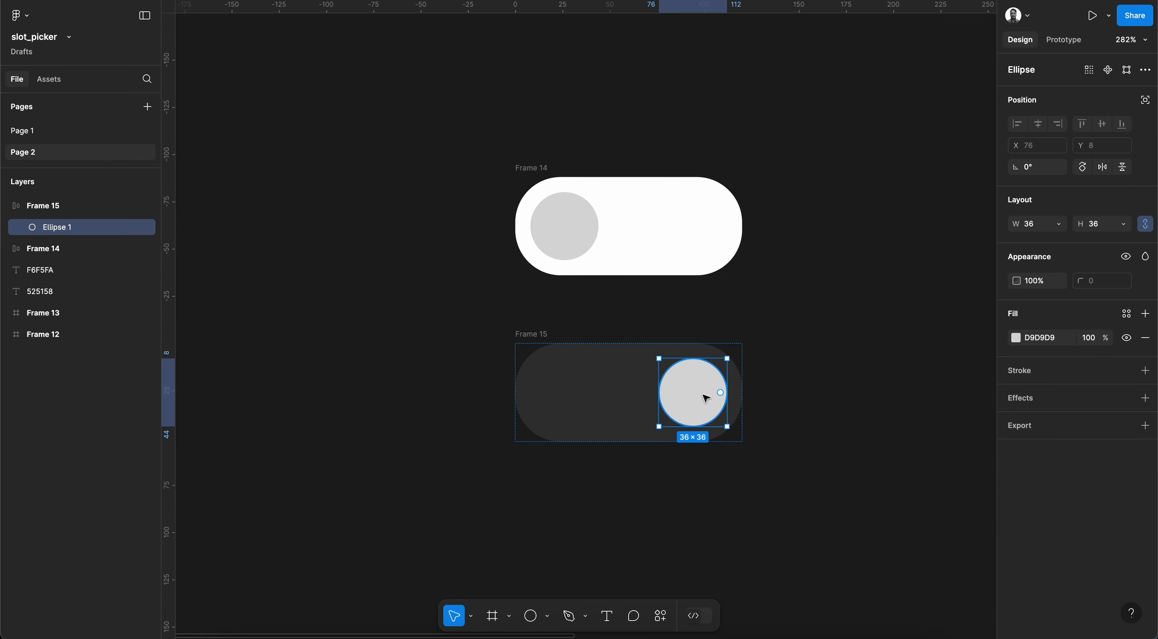
click(818, 359)
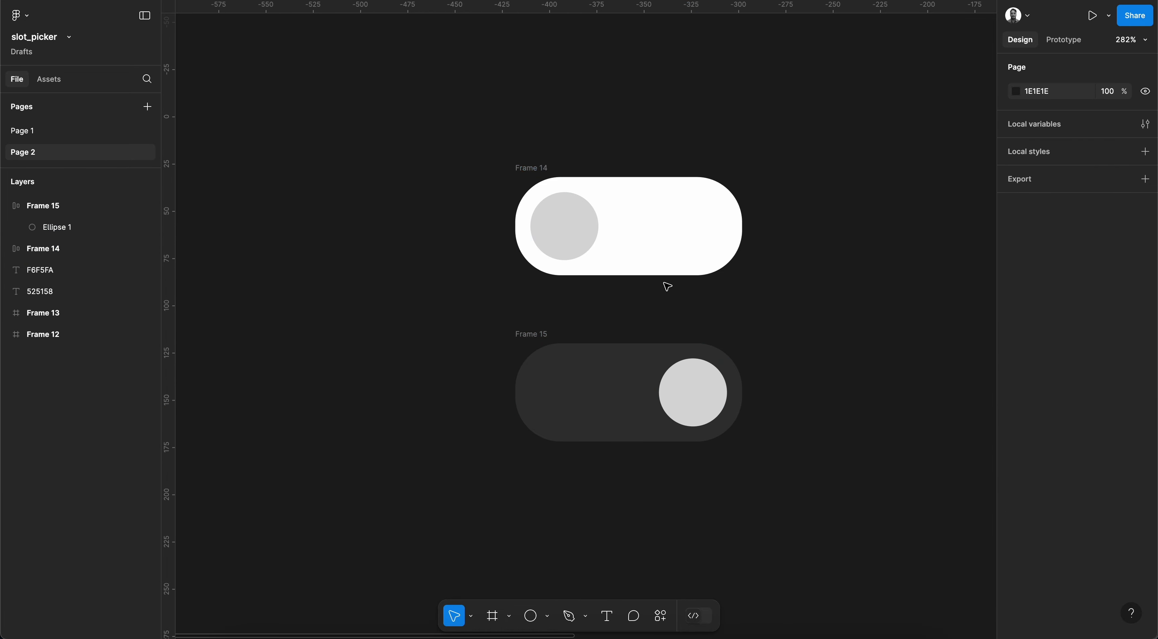
click(531, 170)
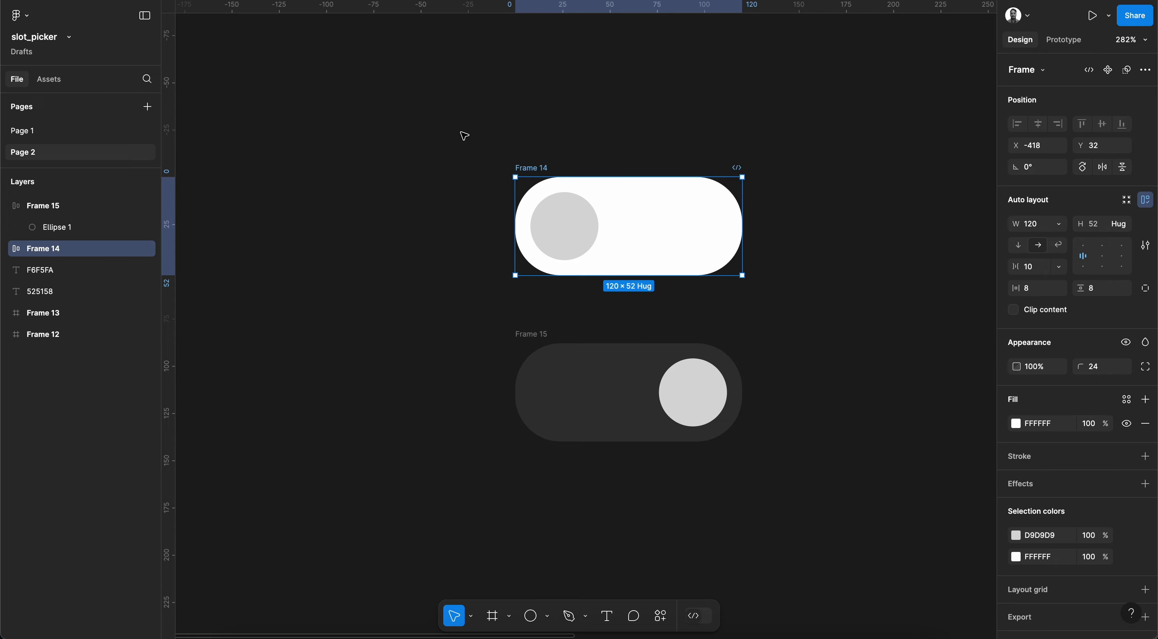
- Combine both toggle frames into a component set with two variants
drag(464, 135, 746, 445)
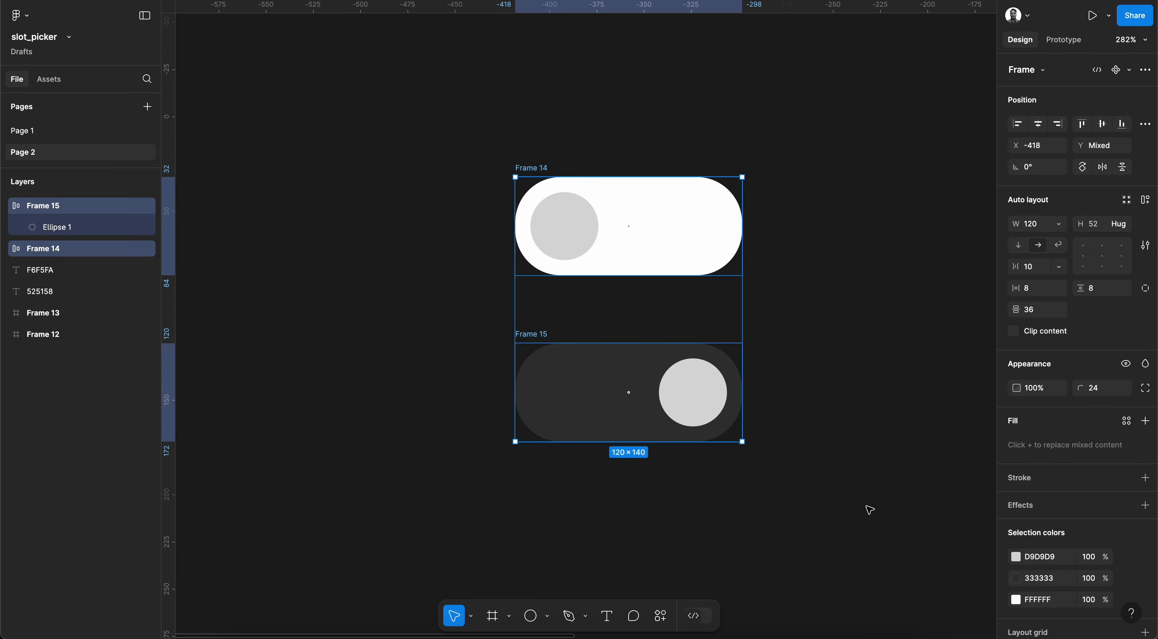
click(1146, 73)
click(1052, 155)
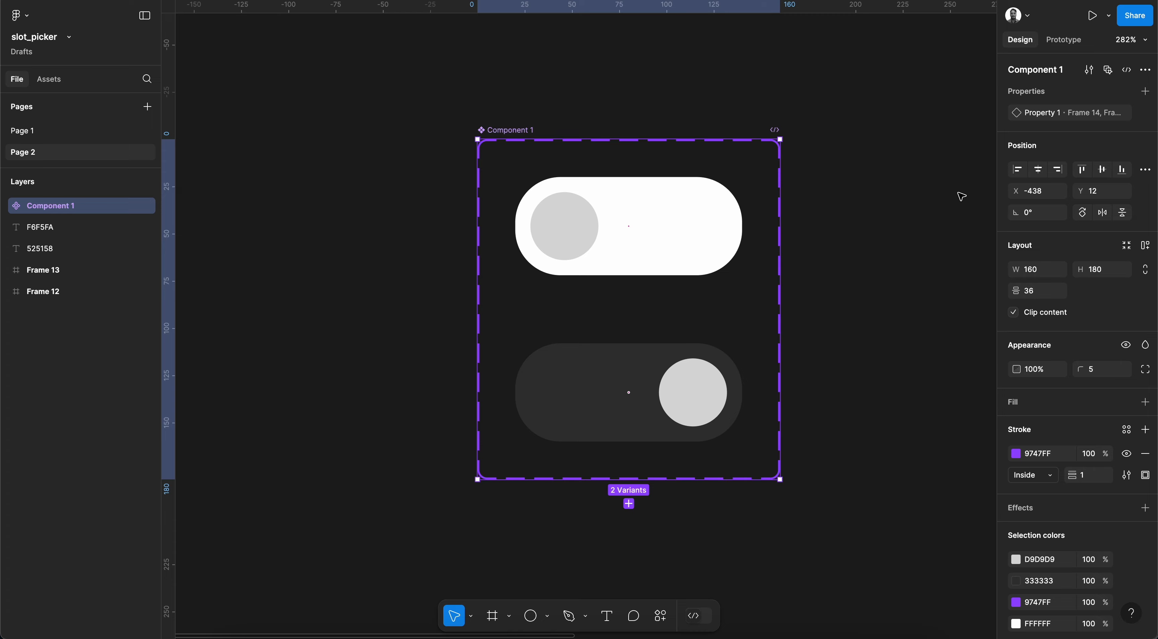
- Rename the component set's variant property to "active"
double_click(1038, 113)
text(active)
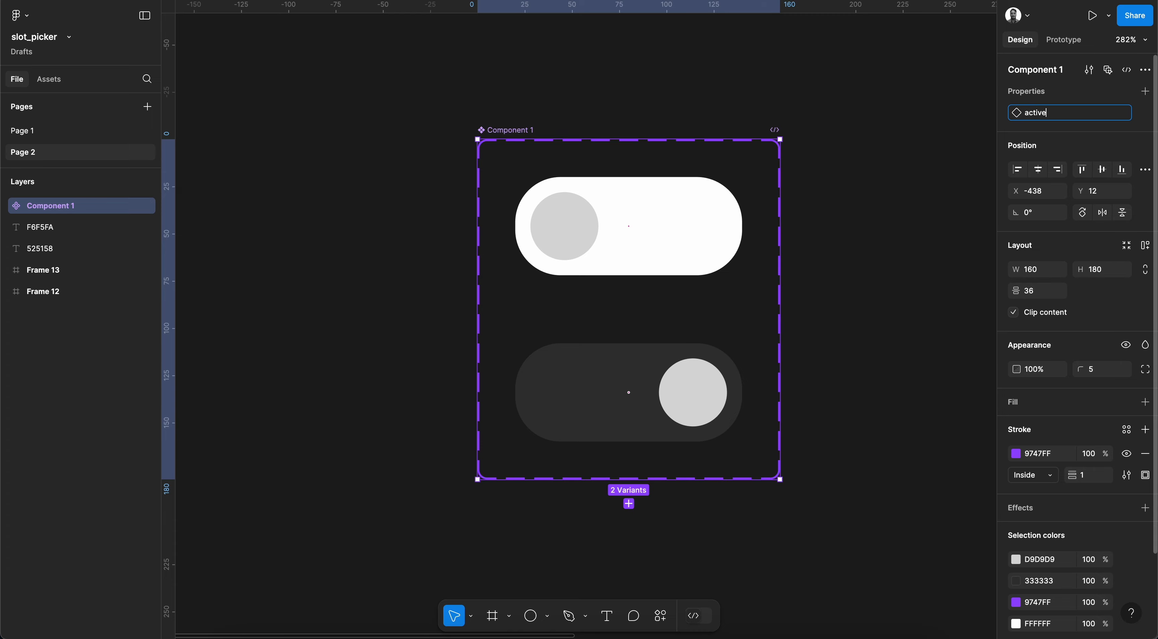
key(Return)
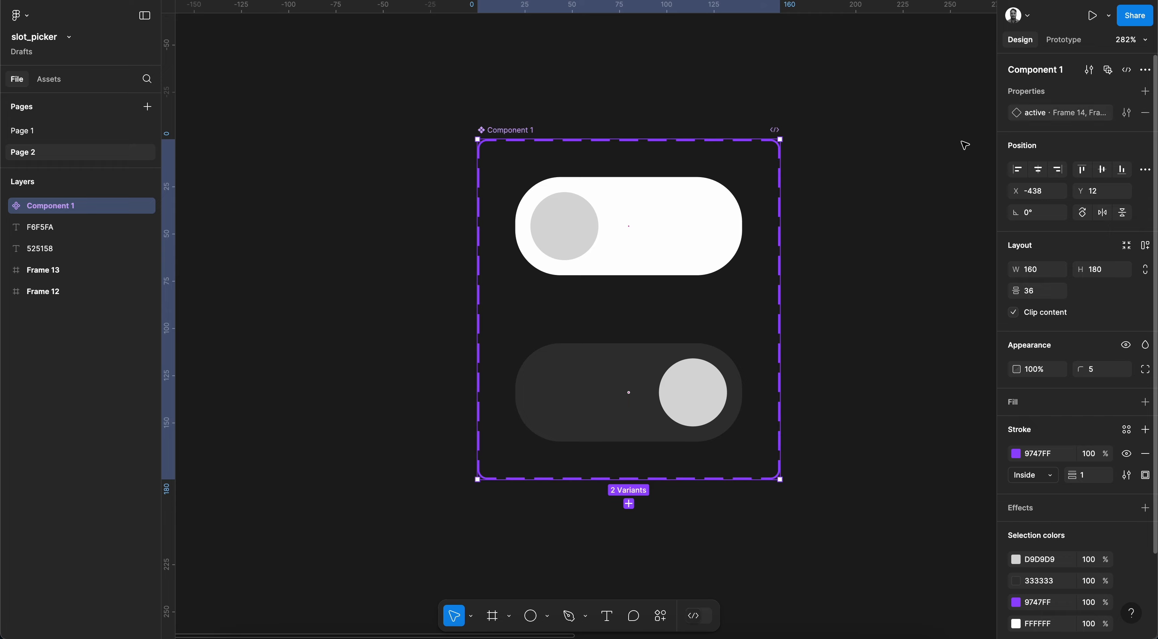
- Set the upper white variant's active value to true
click(574, 241)
scroll(577, 243, right, 3)
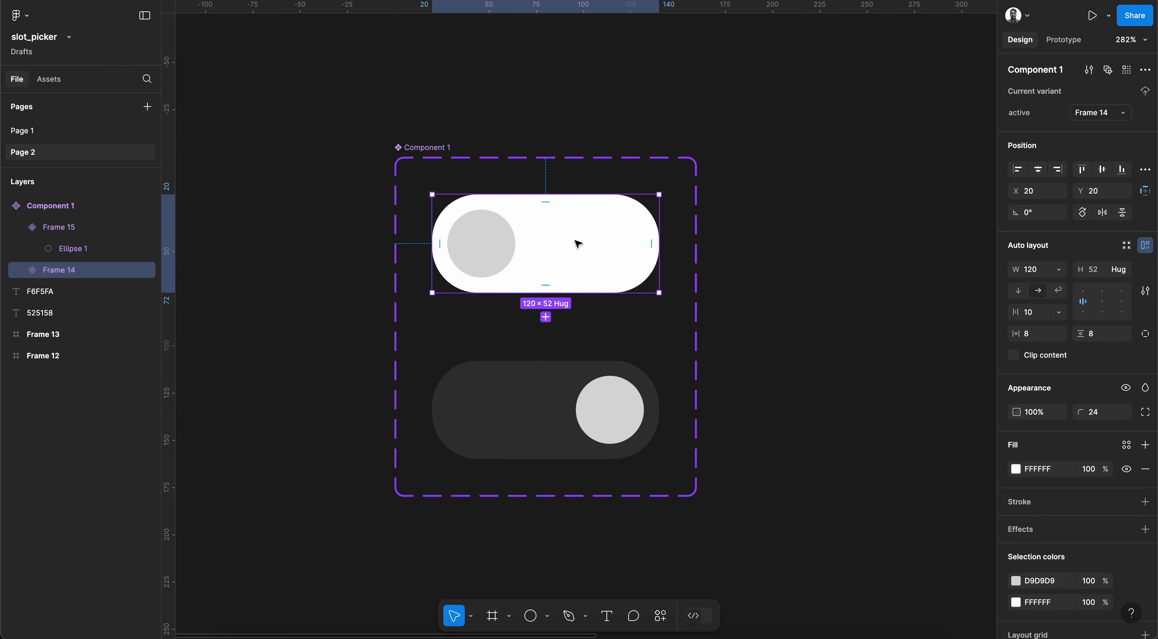
click(1093, 114)
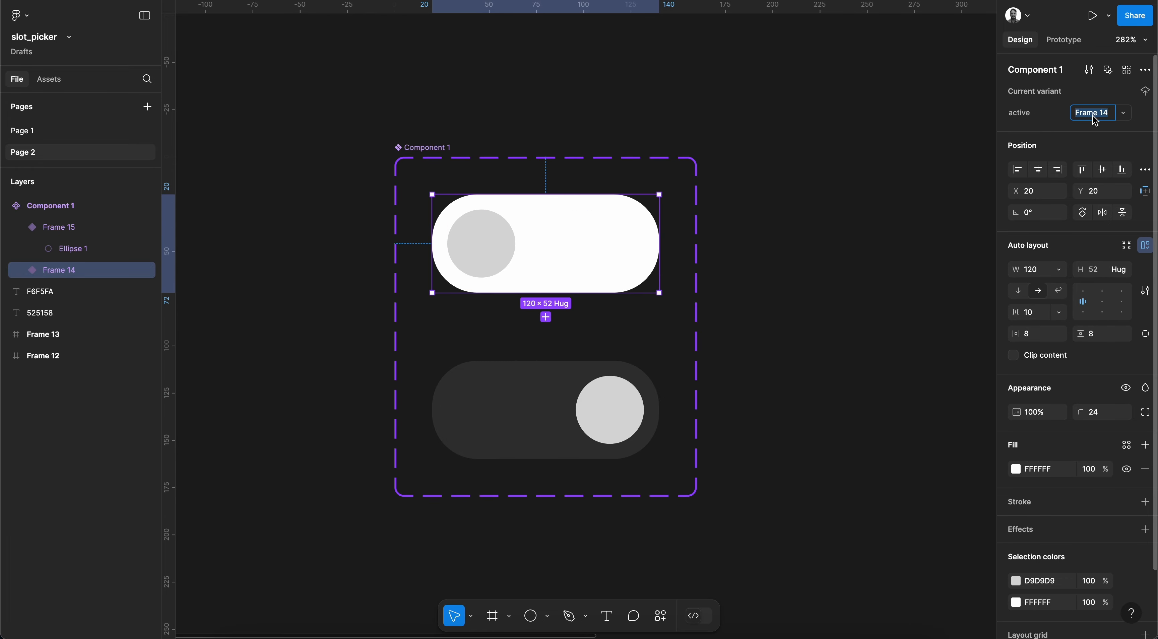
text(true)
key(Return)
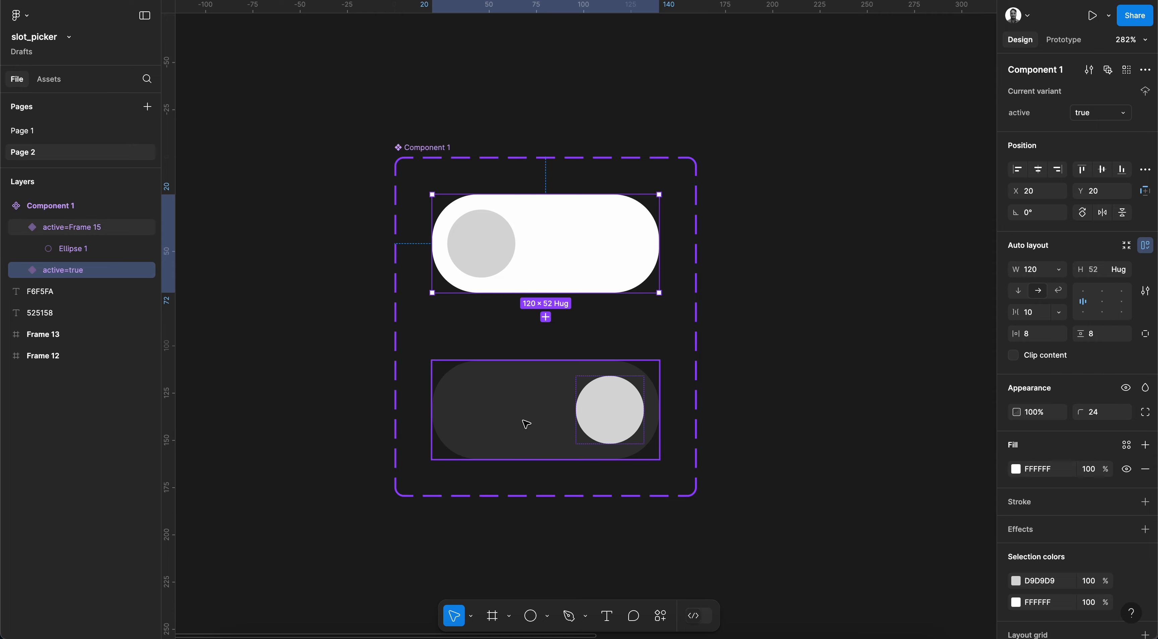
- Set the lower dark variant's active value to true
click(526, 423)
click(1092, 115)
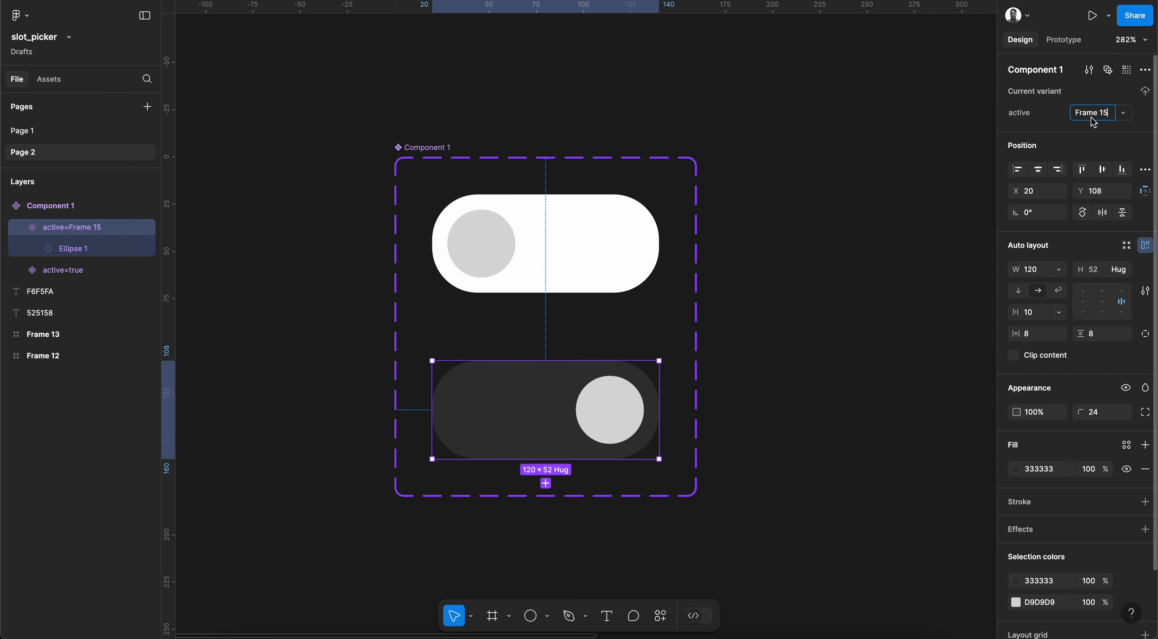
text(true)
key(Return)
- Set the upper white variant's active value to false
click(604, 215)
click(1098, 115)
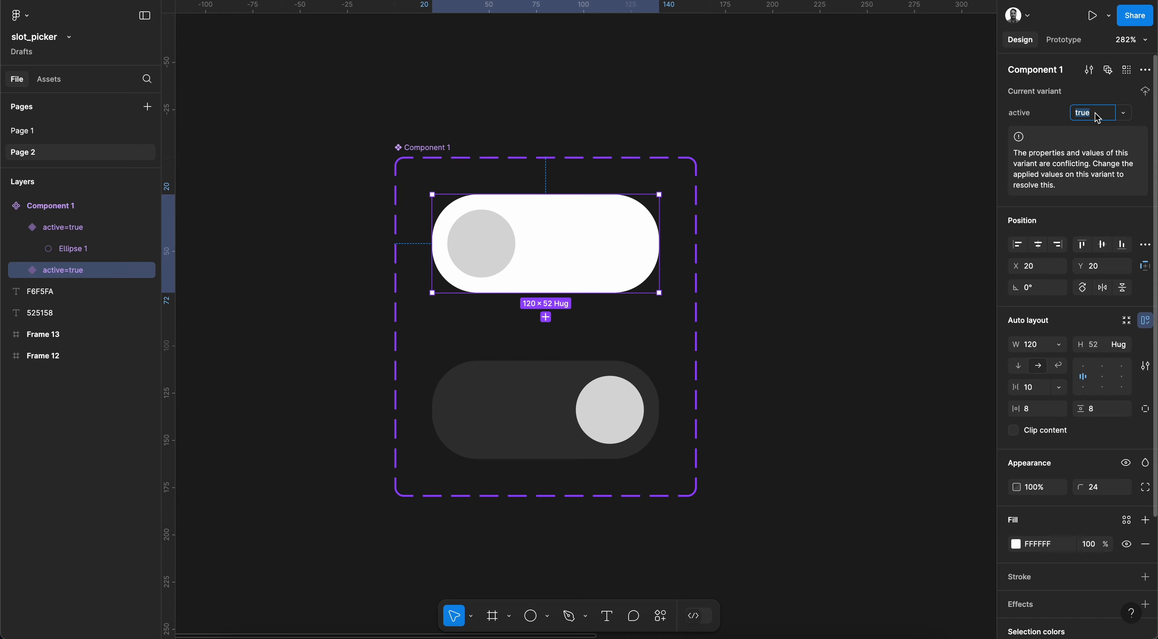
text(false)
key(Return)
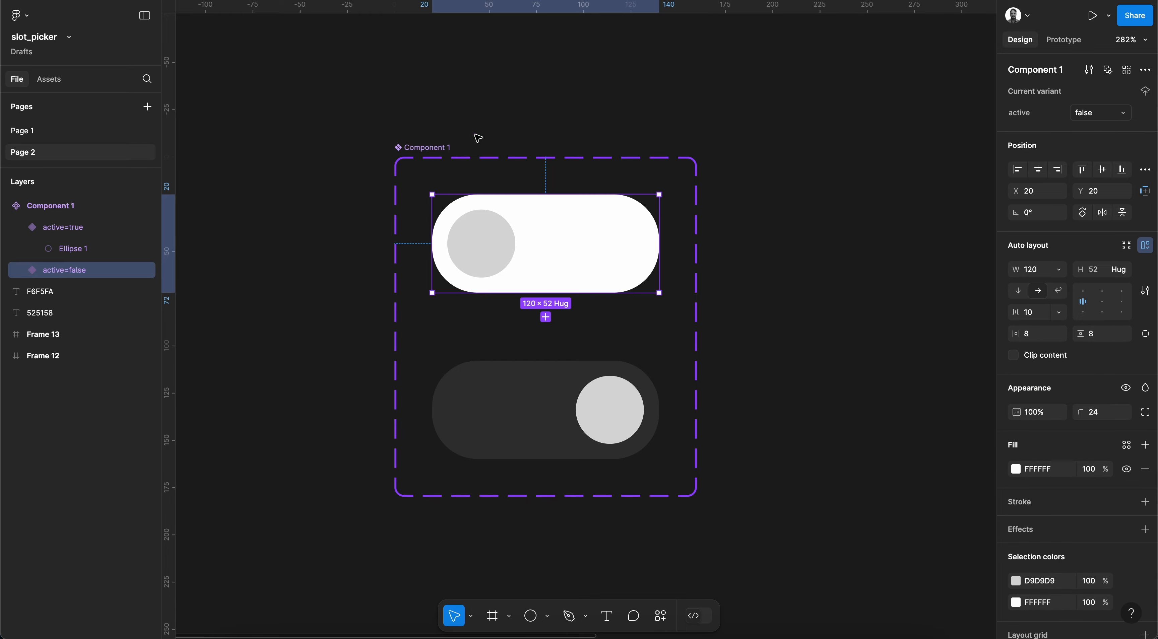
- Rename the component set as "toggle"
click(455, 129)
double_click(427, 148)
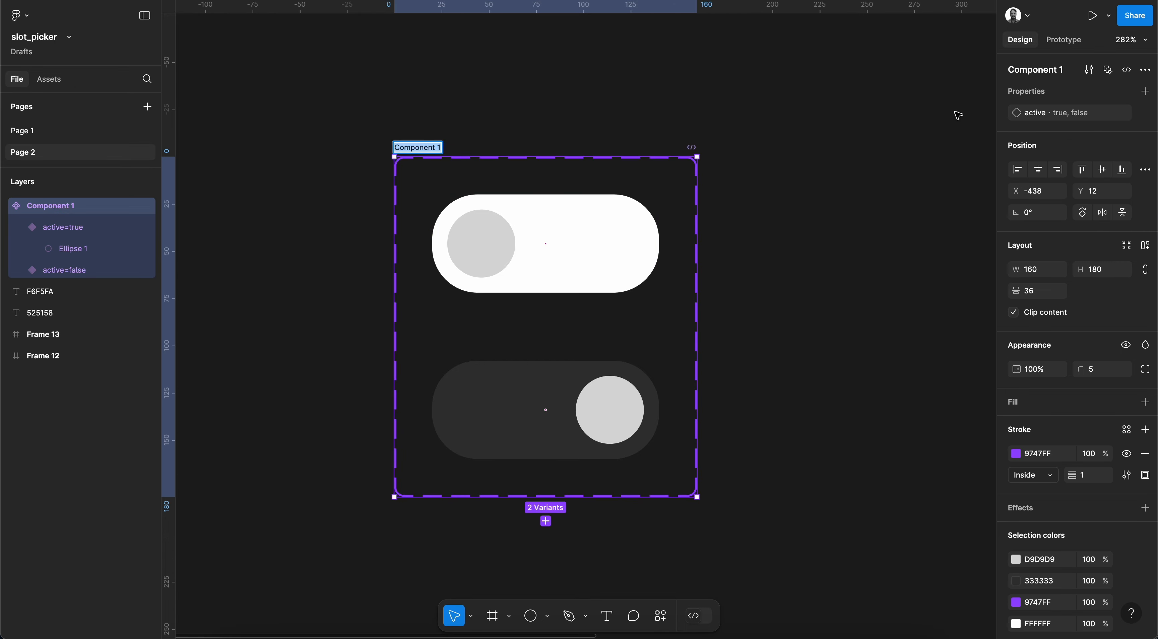
text(toggle)
key(Return)
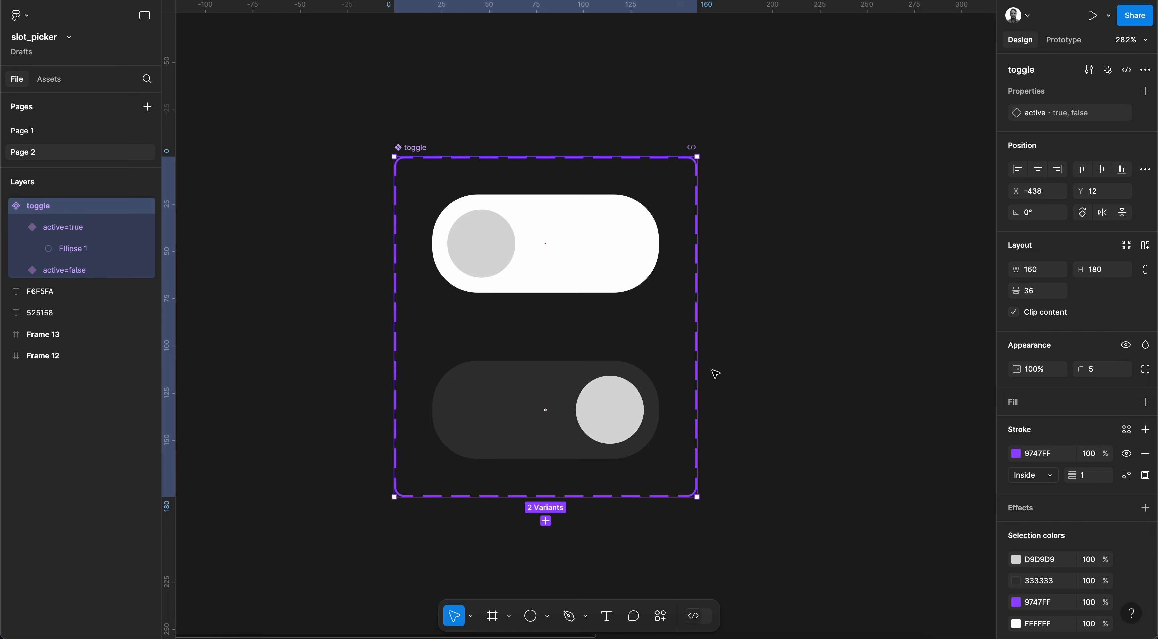
click(765, 337)
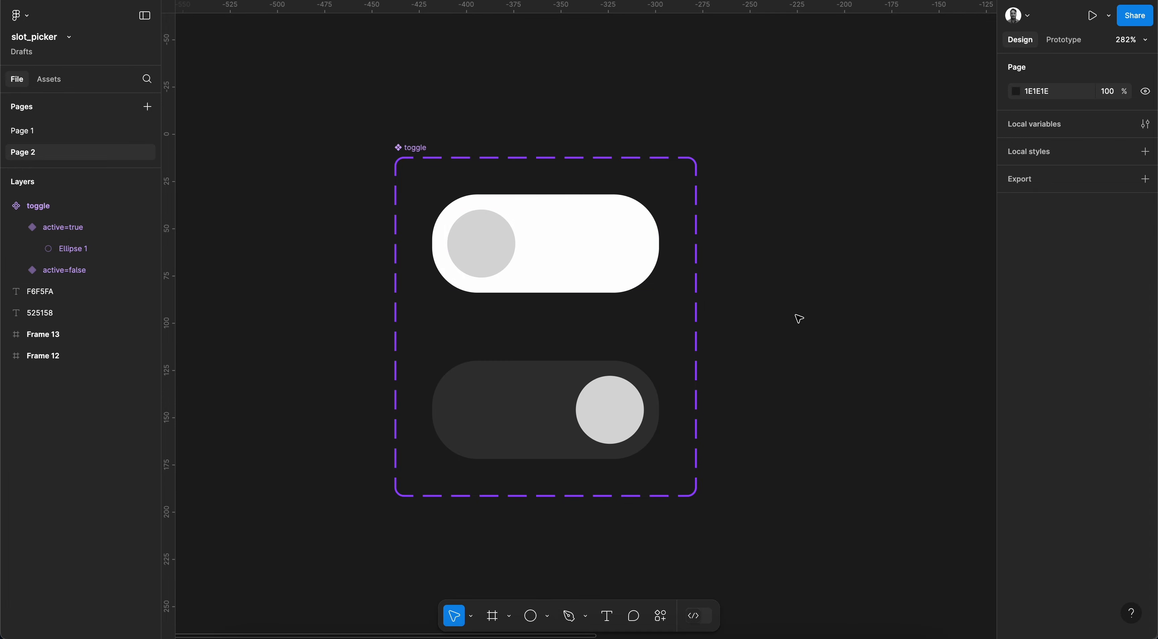
scroll(805, 322, down, 2)
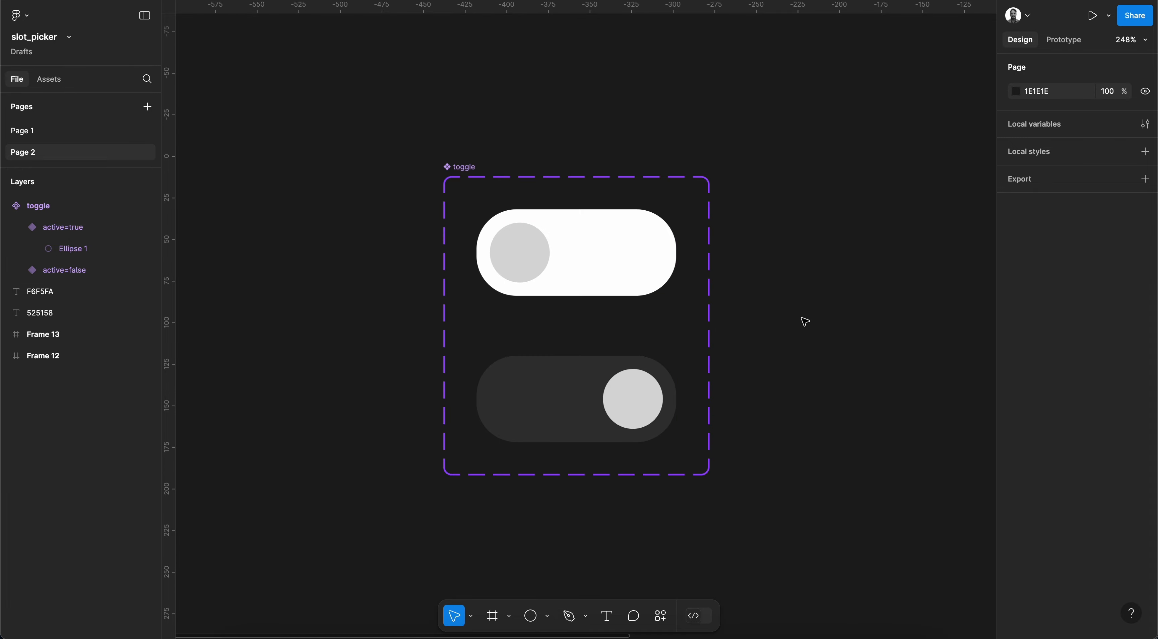
double_click(503, 258)
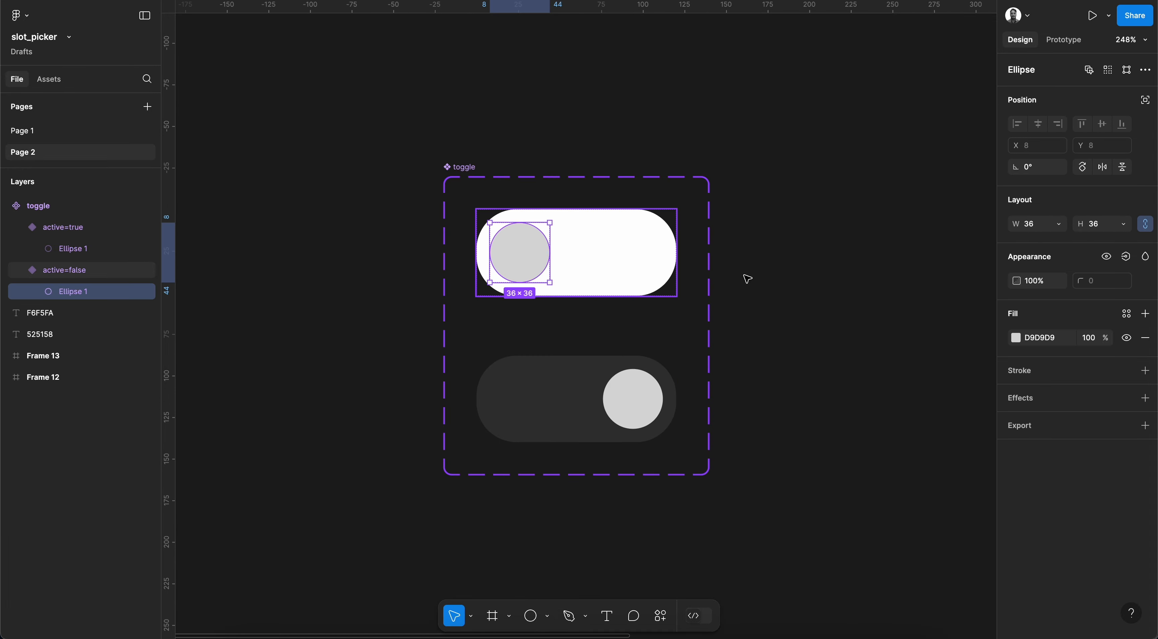
click(850, 267)
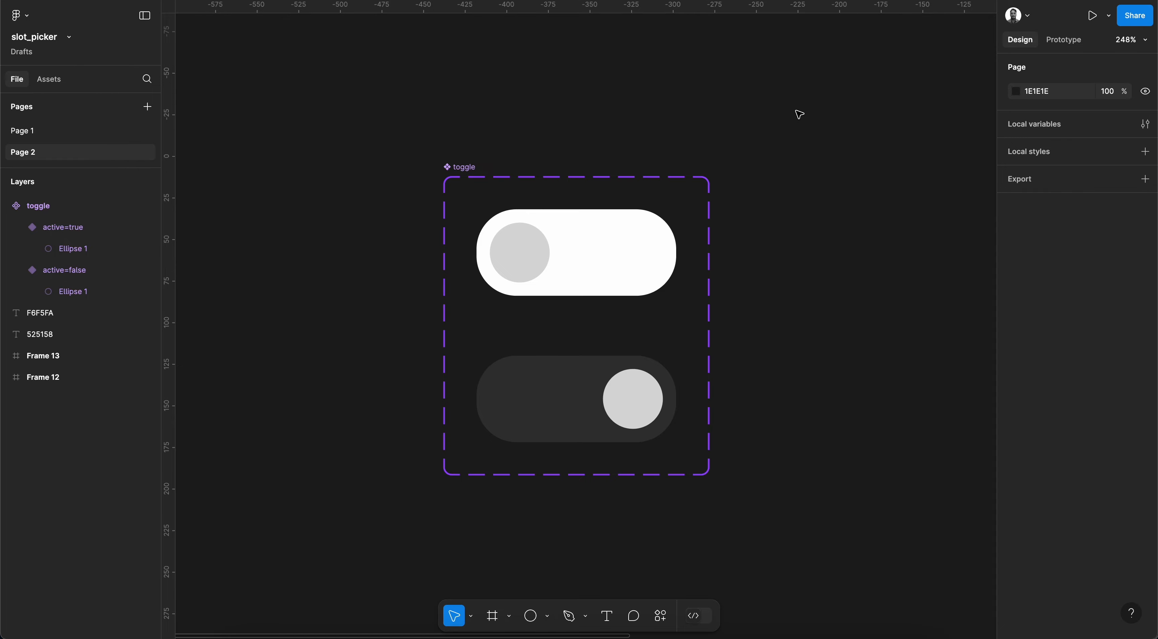
- Change the fill of the active=false variant to E5E5EE
click(654, 259)
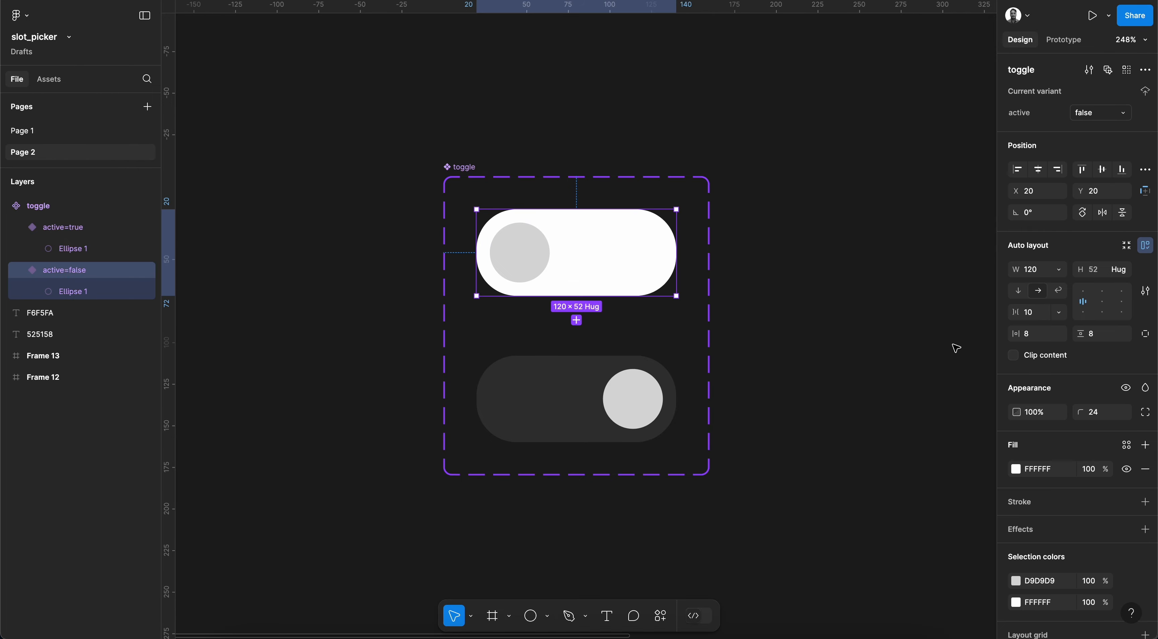
click(1053, 468)
text(E5E5EE)
key(Return)
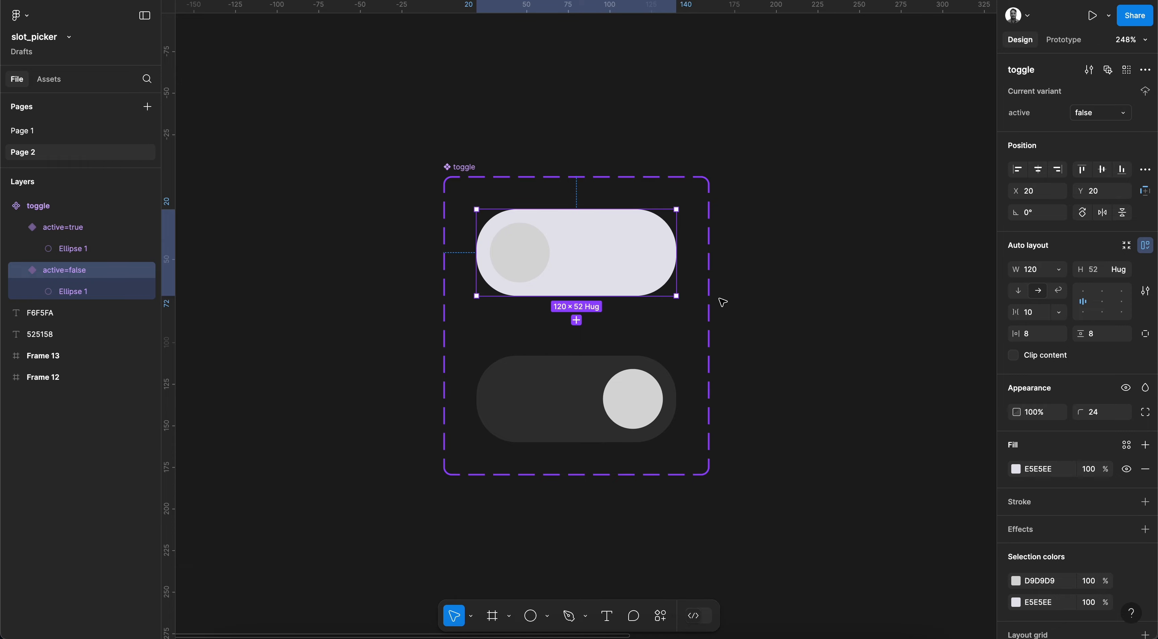
- Change the fill of the circle inside the active=false variant to white, FFFFFF
key(Return)
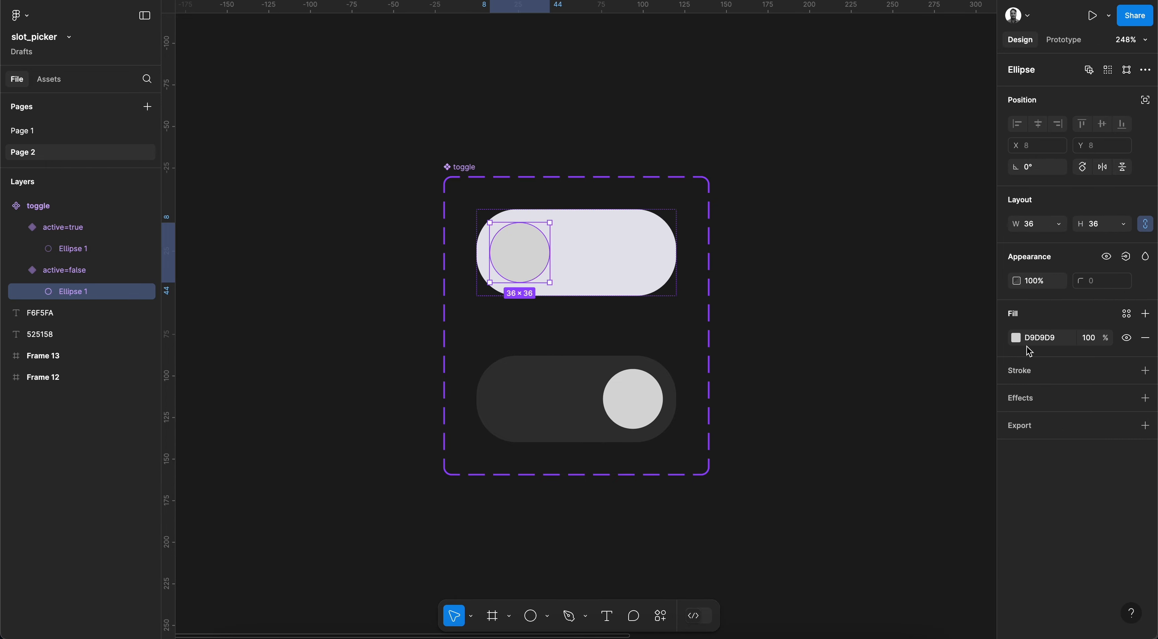
click(1016, 338)
drag(871, 319, 770, 241)
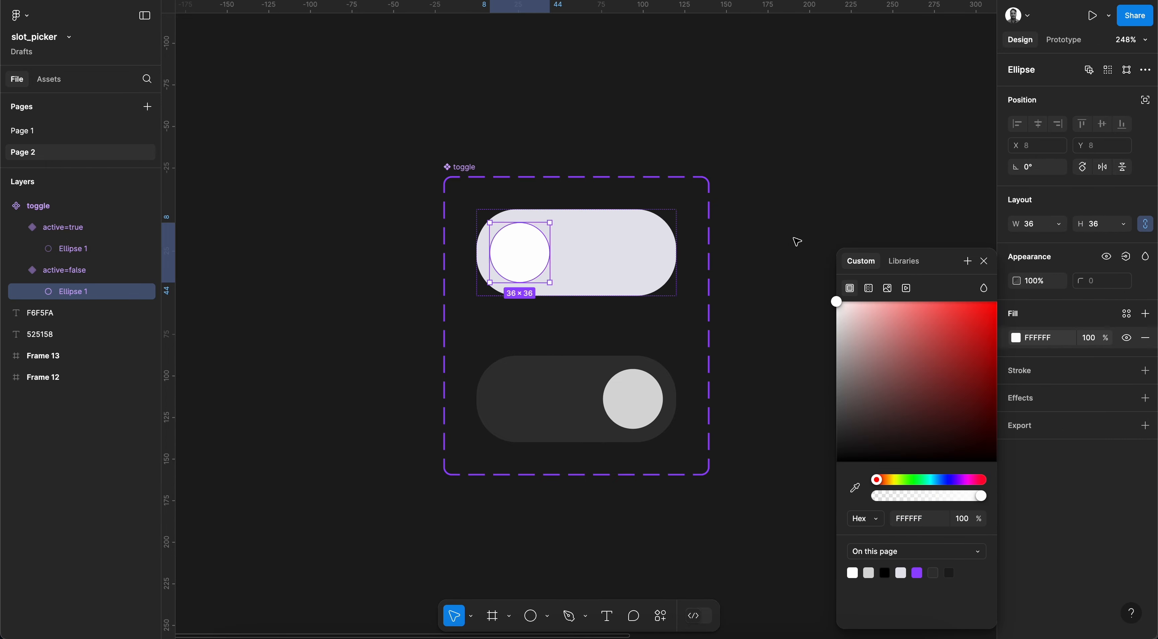
click(984, 261)
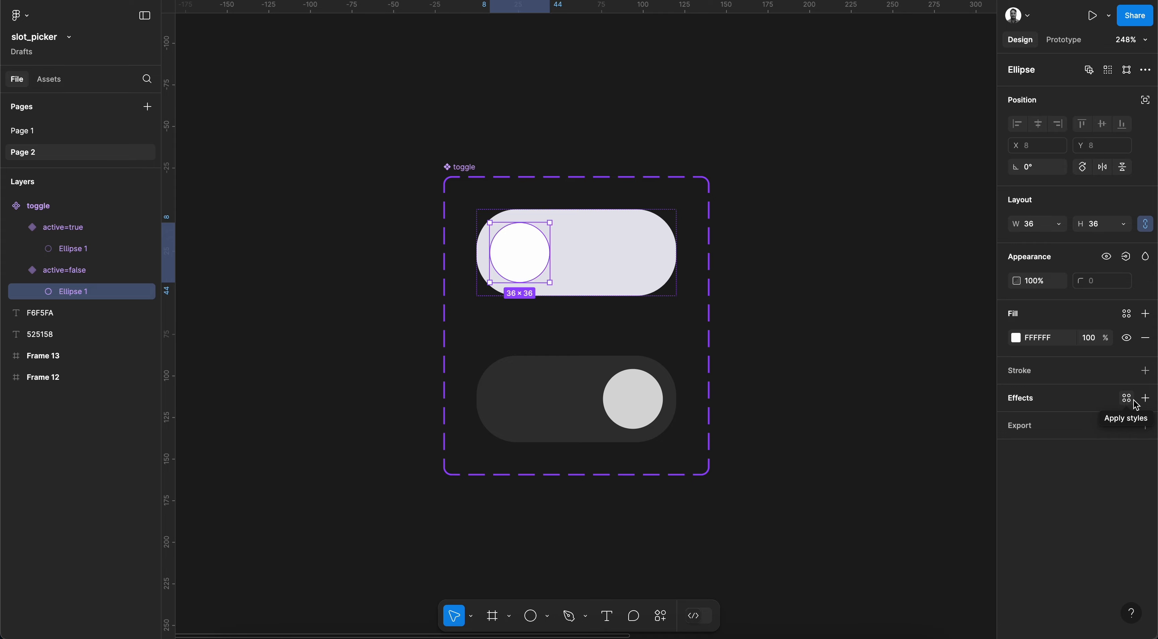
- Add a drop shadow to the active=false variant's circle with 5% opacity and a blur of 6
click(1145, 398)
click(1016, 423)
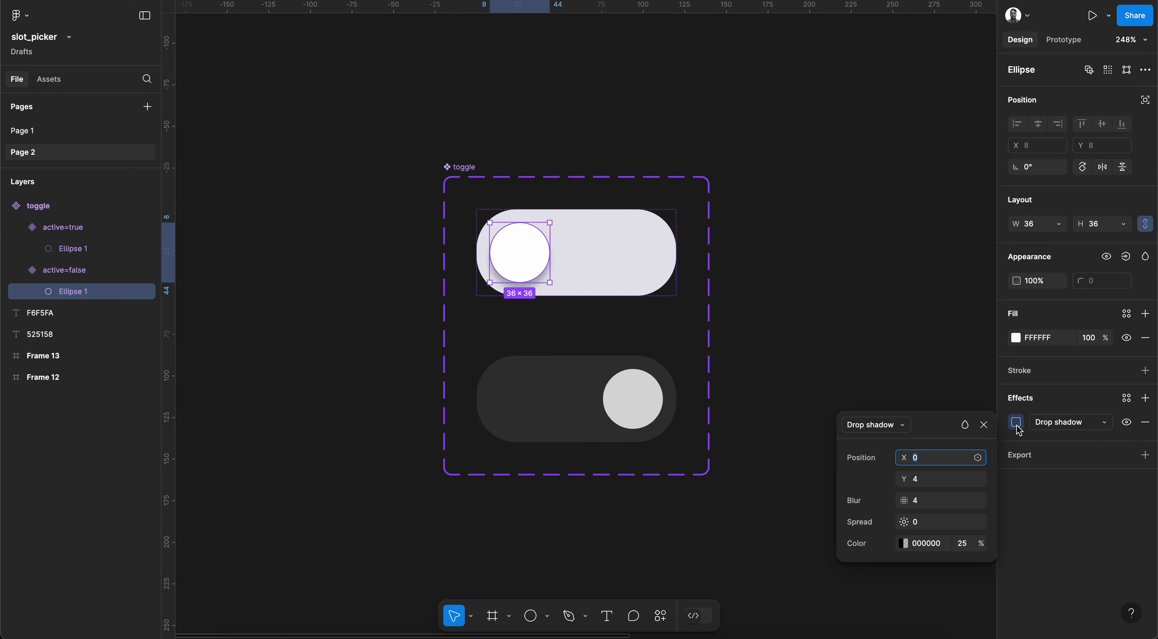
click(963, 548)
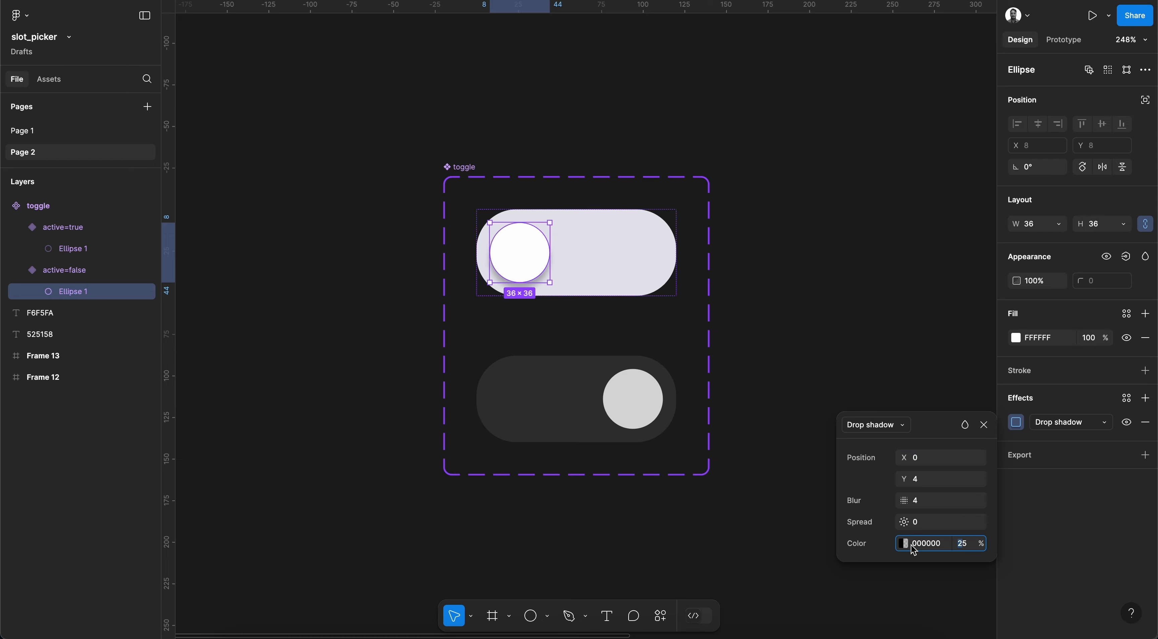
text(5)
key(Return)
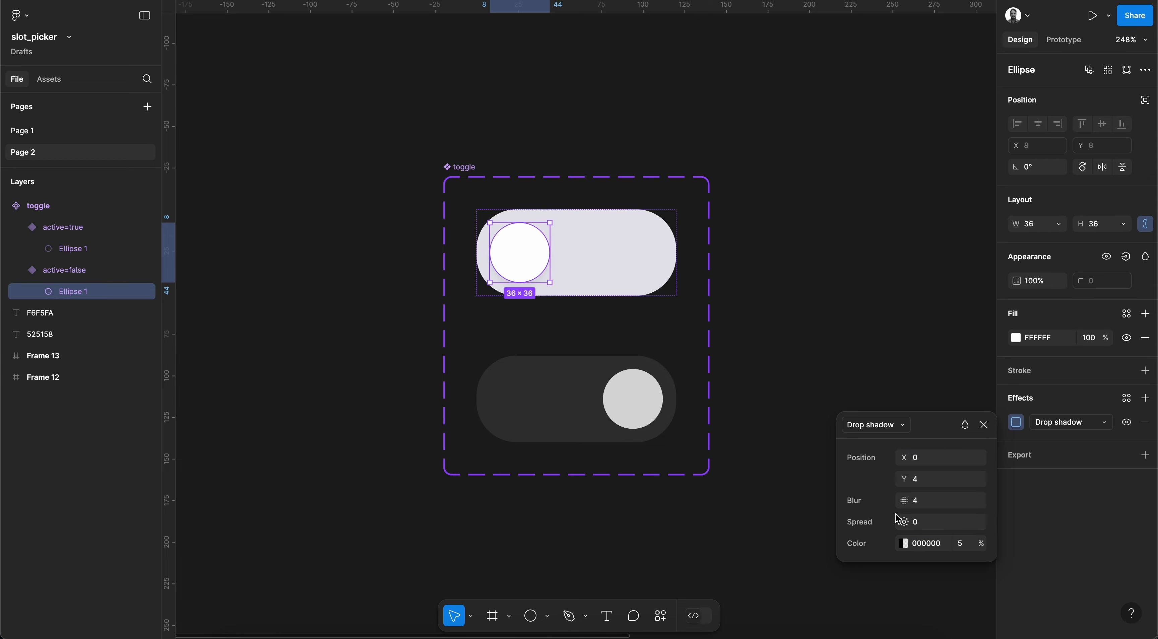
click(923, 501)
text(6)
key(Return)
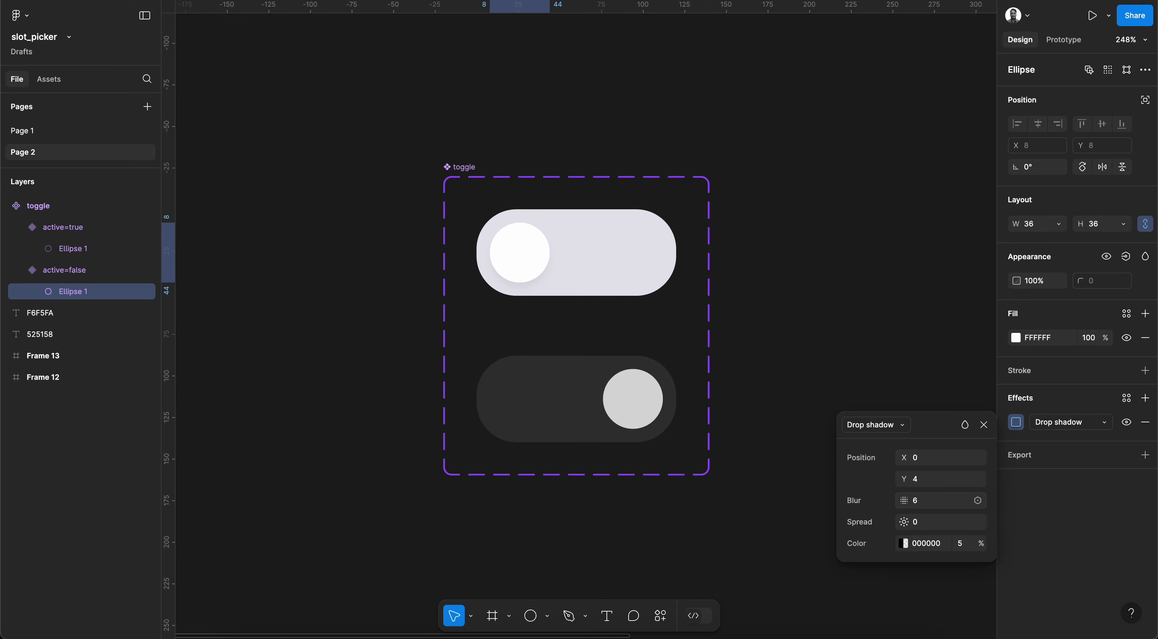
- Lower the drop shadow's Y offset and raise its X offset slightly
click(929, 481)
key(Down)
click(931, 463)
key(Up)
click(742, 216)
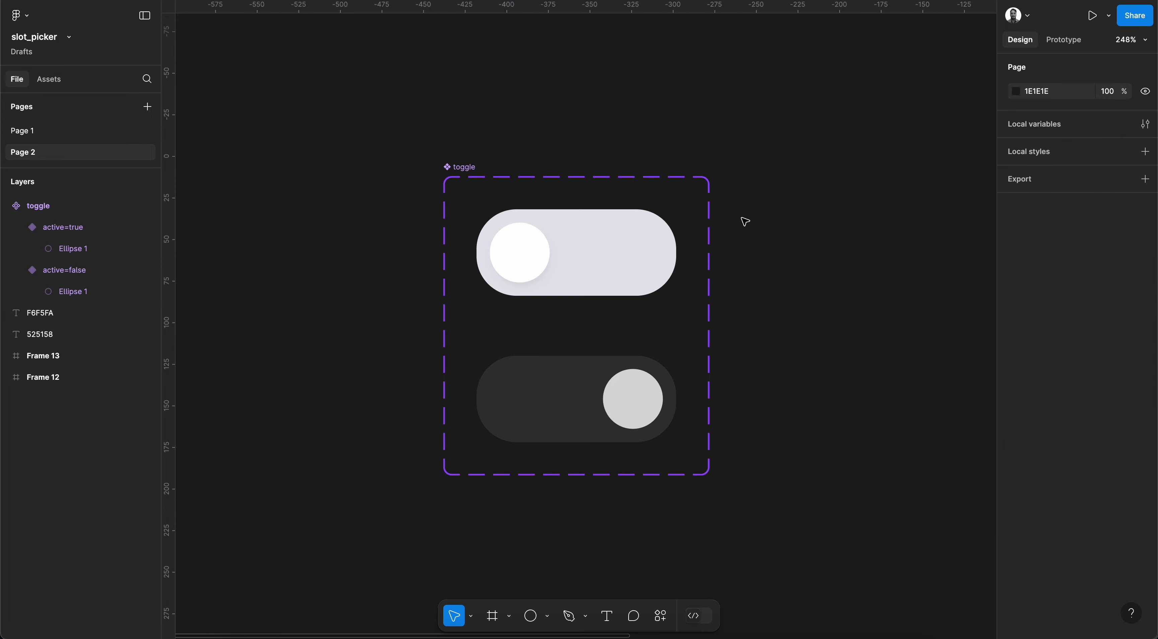
- Copy the white circle's fill and shadow properties onto the circle in the active=true variant
scroll(744, 221, down, 2)
double_click(551, 247)
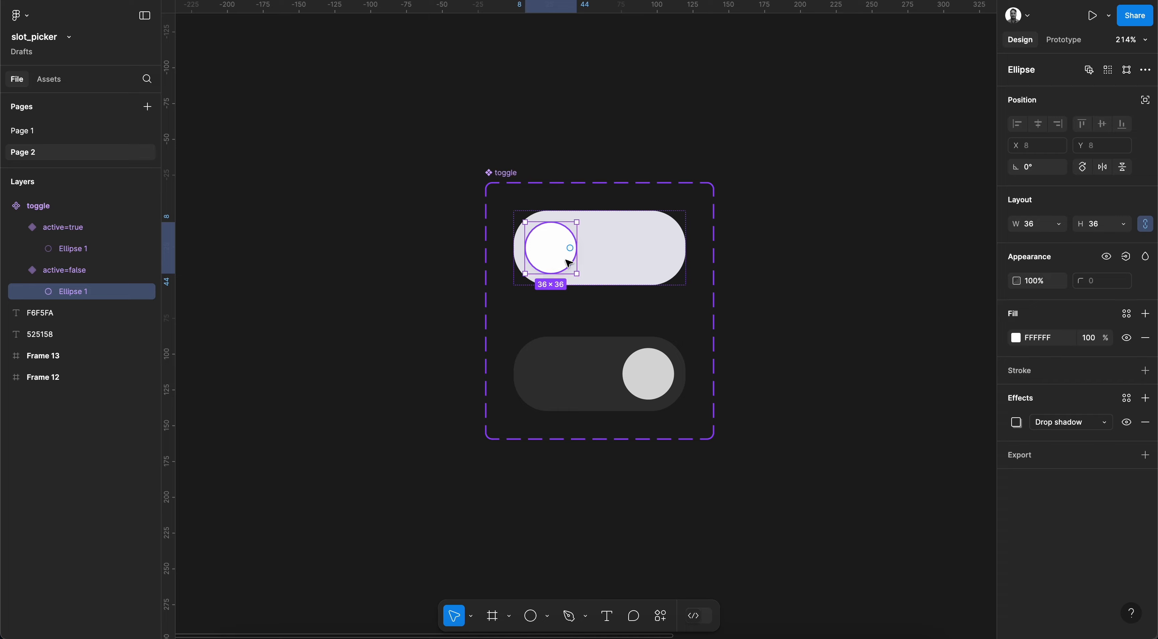
click(654, 393)
key(ctrl+alt+v)
click(764, 377)
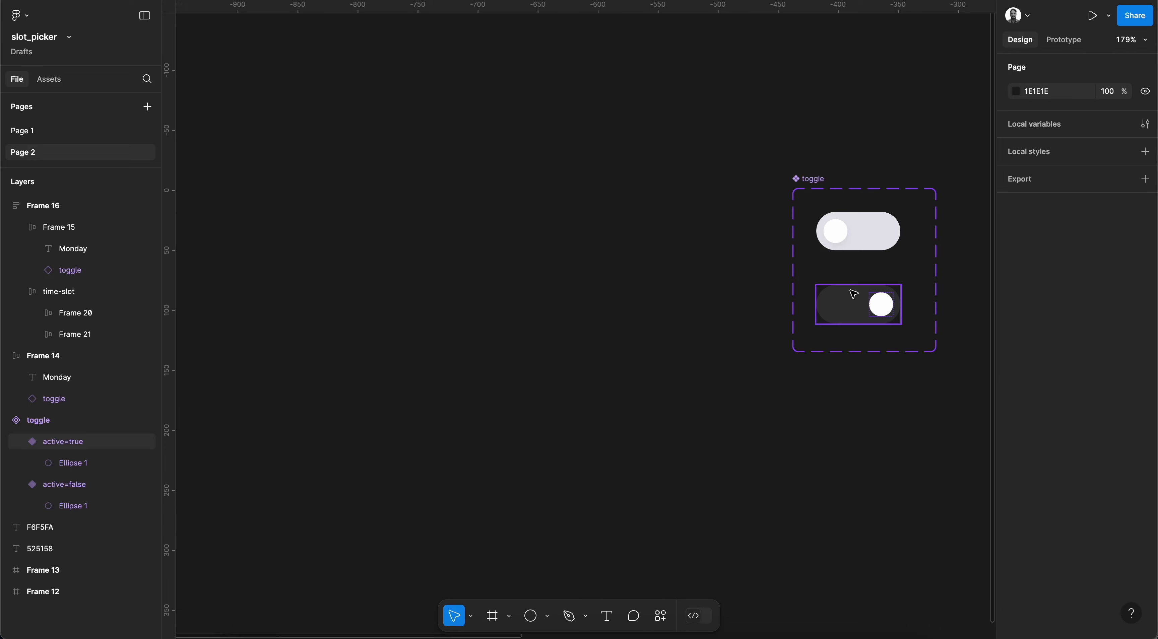
- Change the fill of the active=true variant to 525158
click(854, 314)
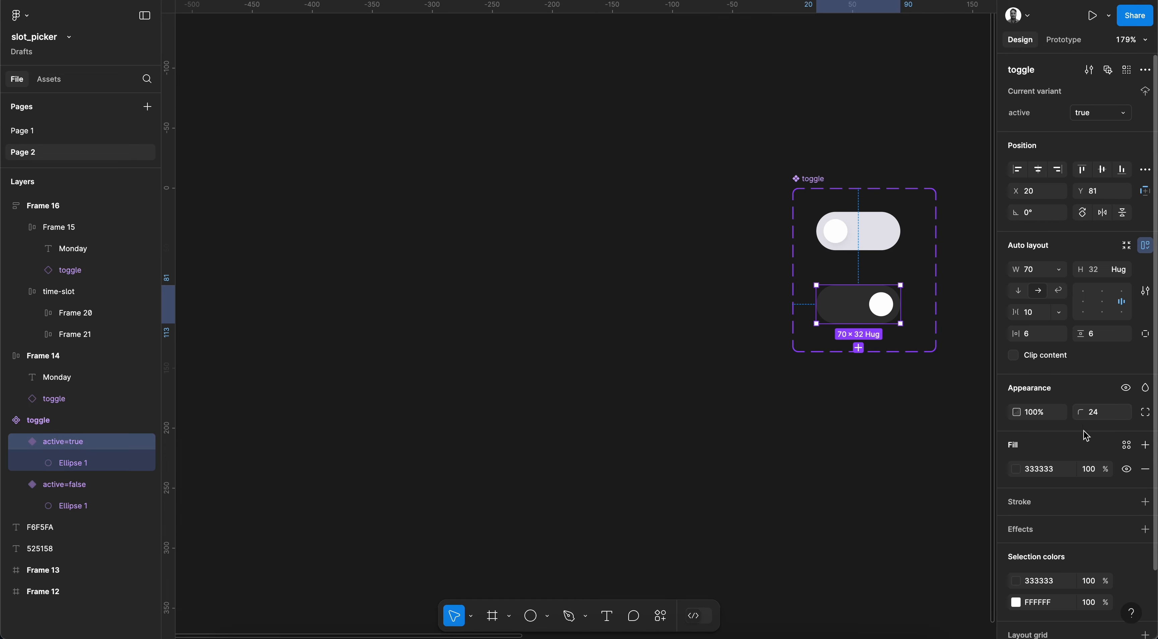
click(1060, 473)
text(525158)
key(Return)
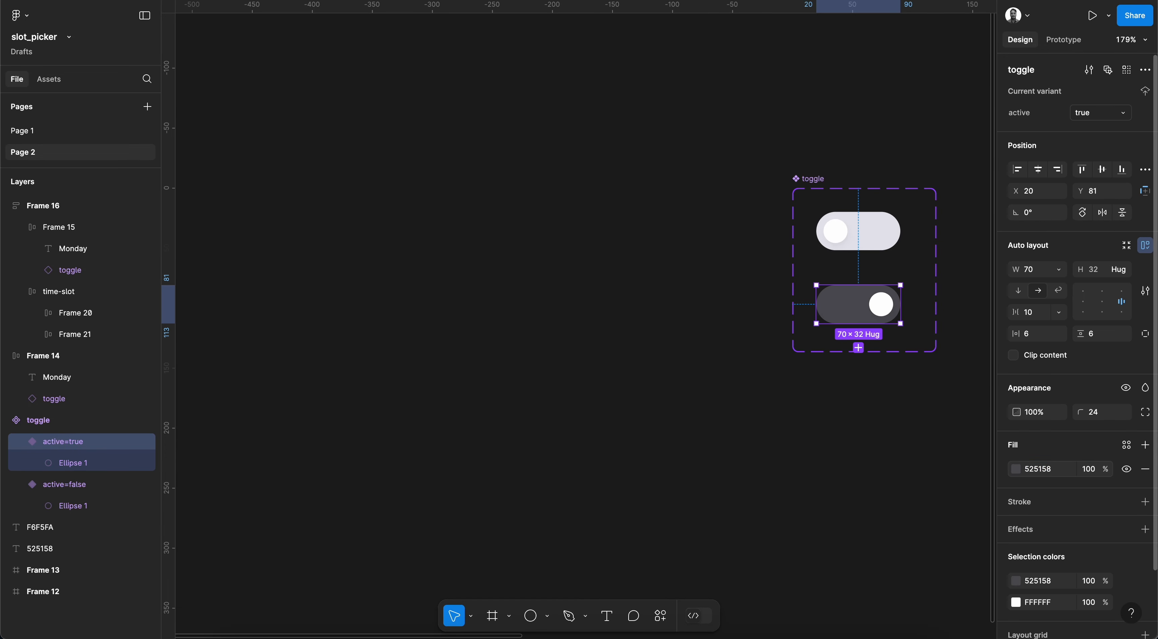
click(736, 434)
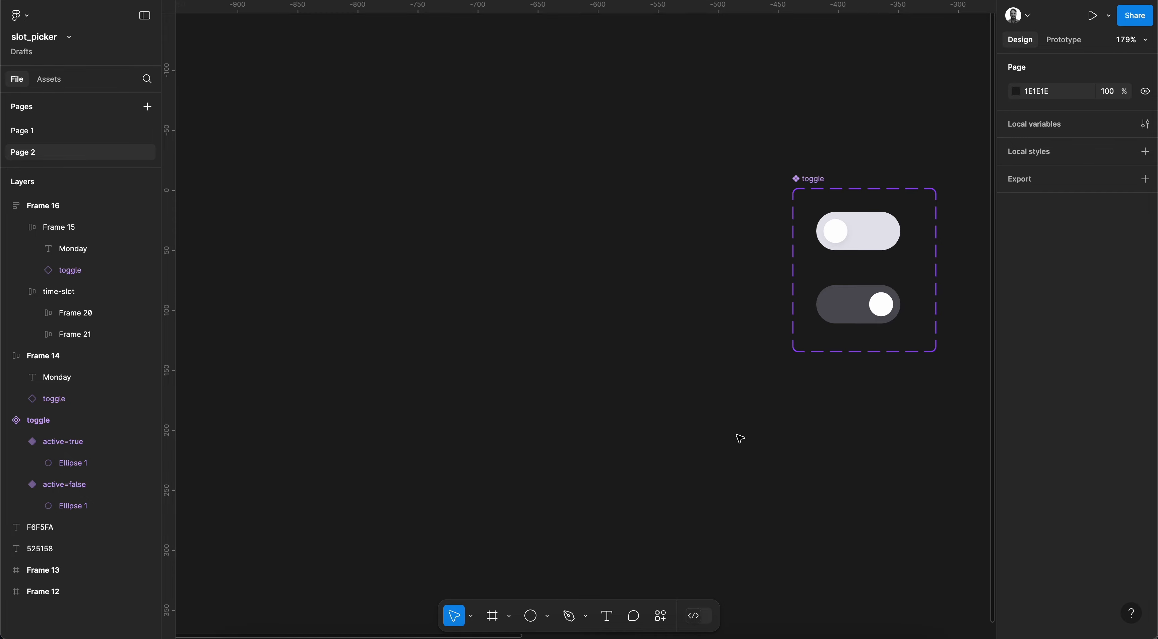
- Add a "Monday" text on the empty canvas left of the toggle component set and move it up to Y 16
scroll(740, 438, down, 2)
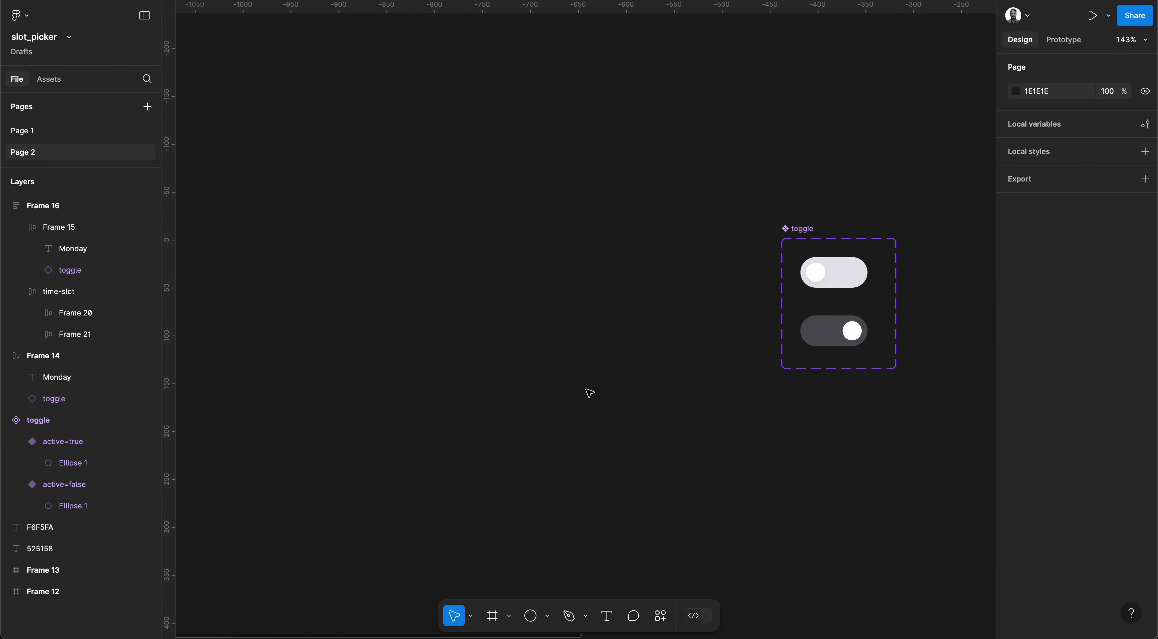
key(t)
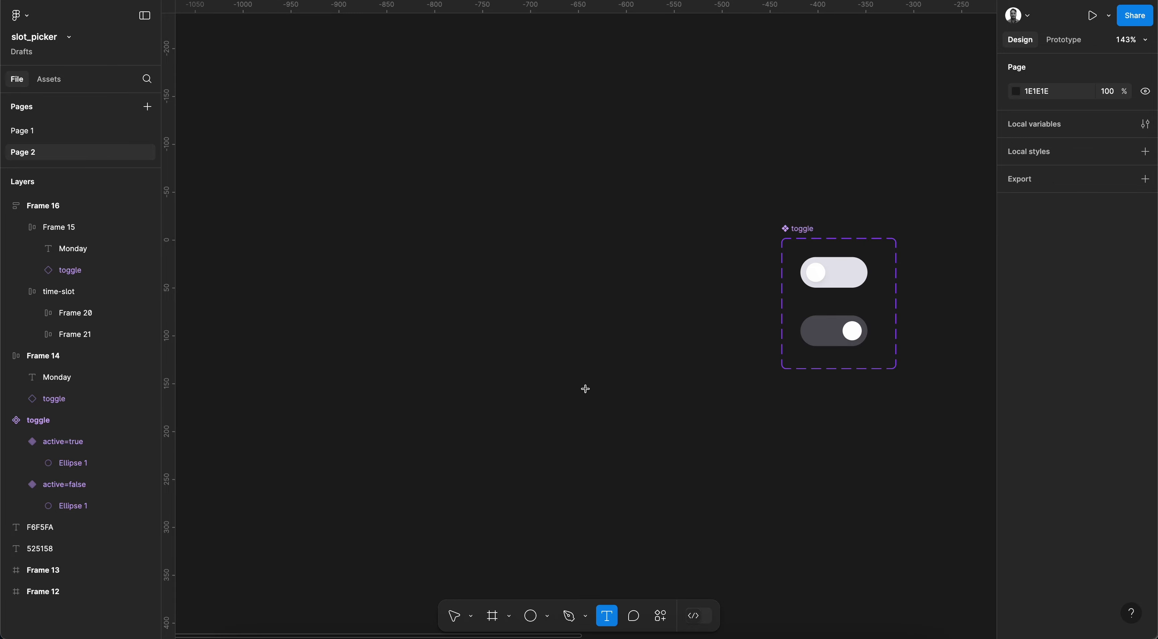
click(427, 317)
text(Monday)
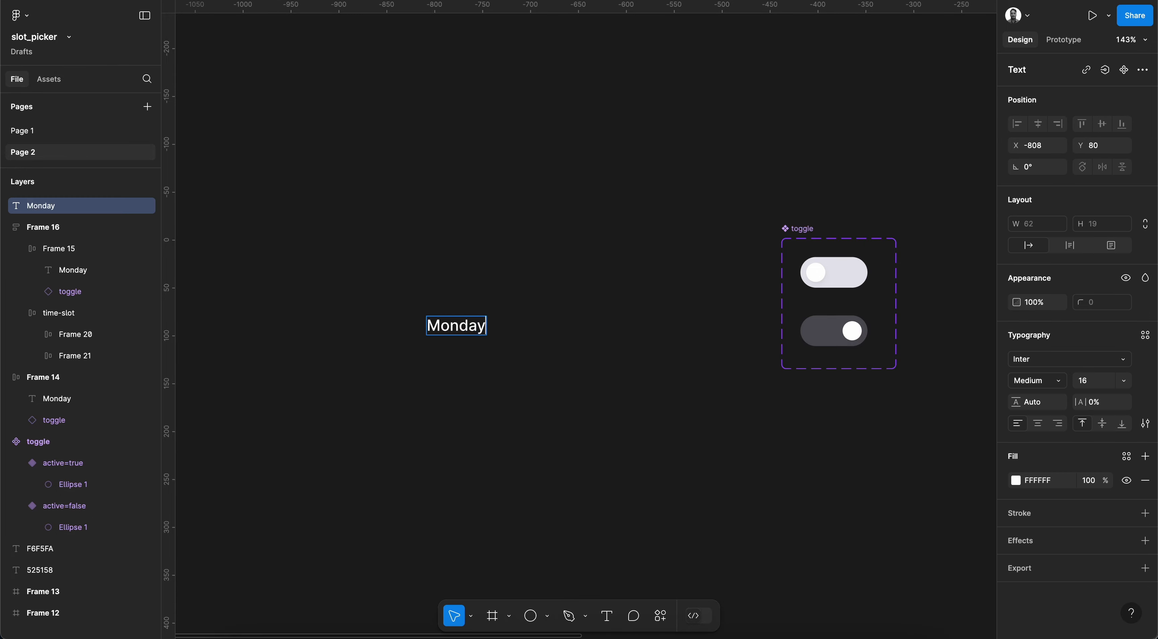
key(Escape)
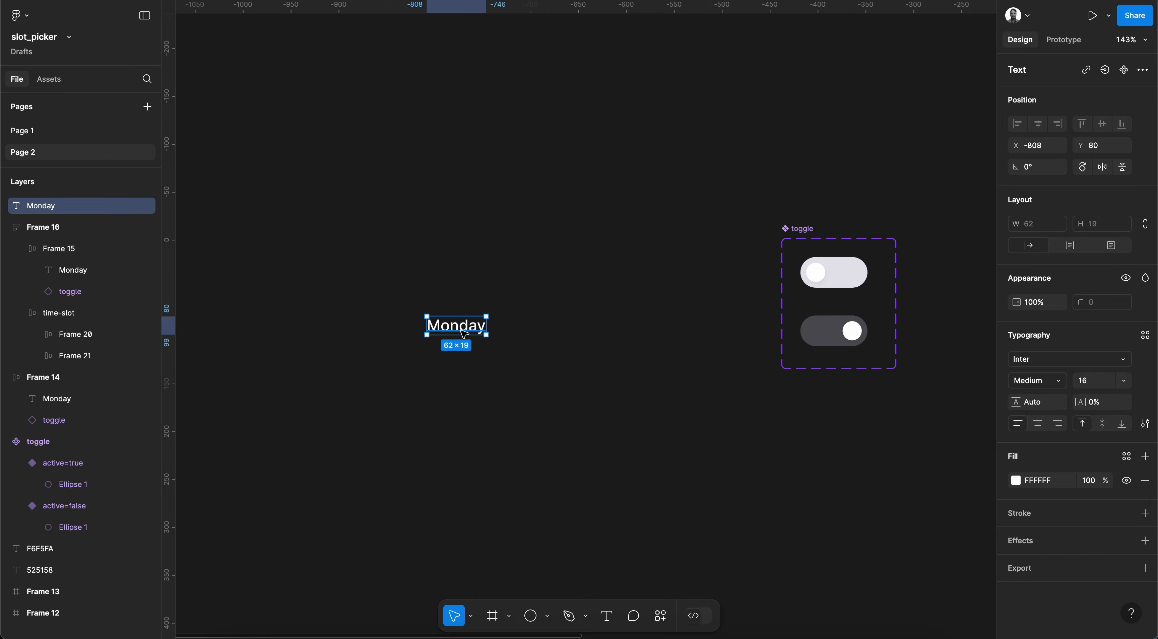
drag(463, 332, 463, 270)
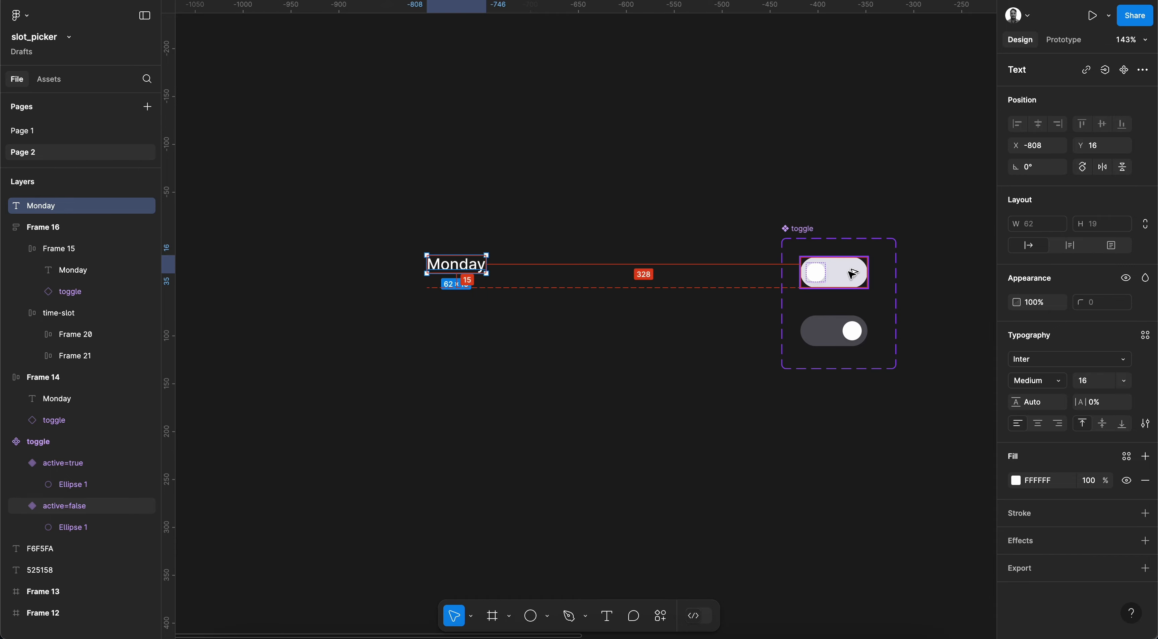
- Place an instance of the active=false toggle between the Monday text and the component set, and shift the text left to X -819
drag(827, 271, 623, 271)
scroll(623, 271, up, 3)
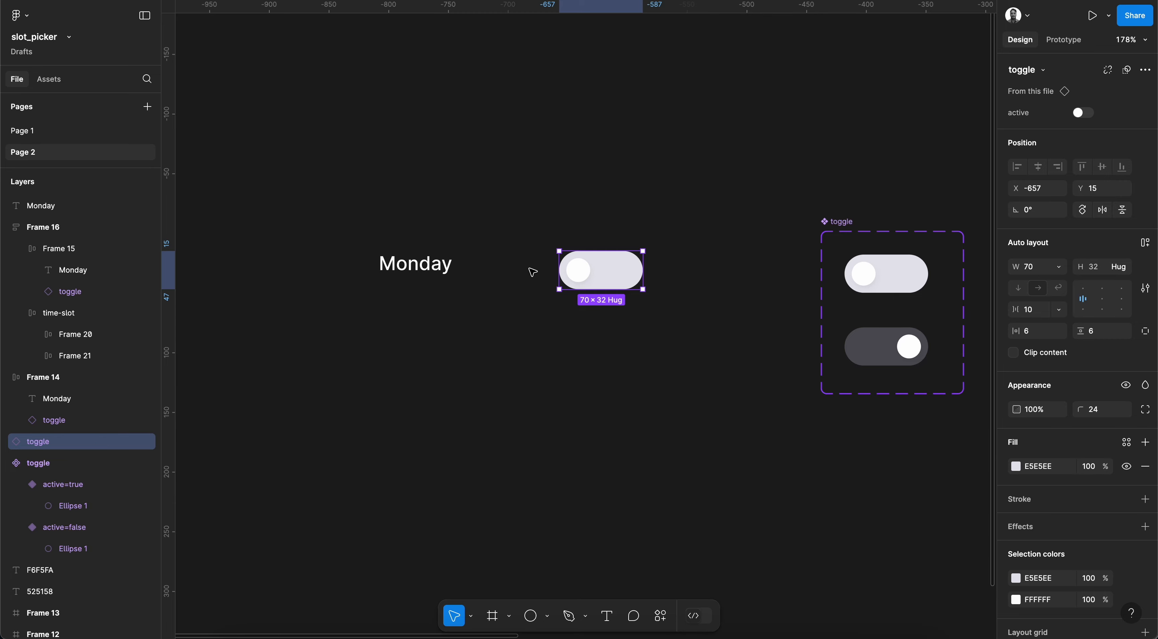
drag(423, 273, 410, 272)
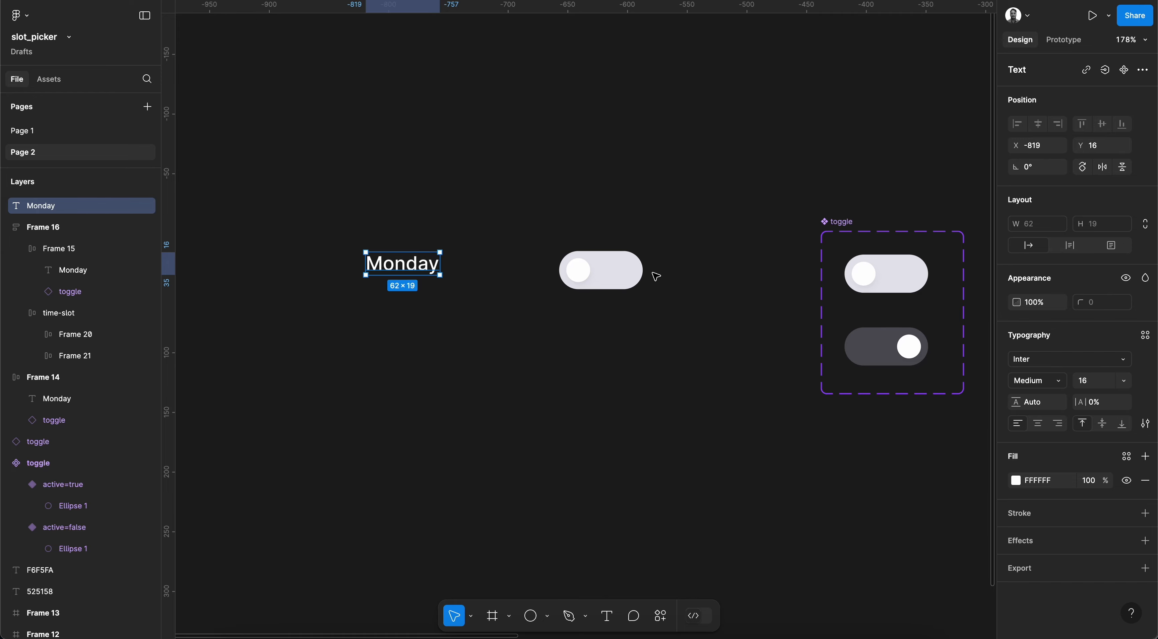
click(625, 274)
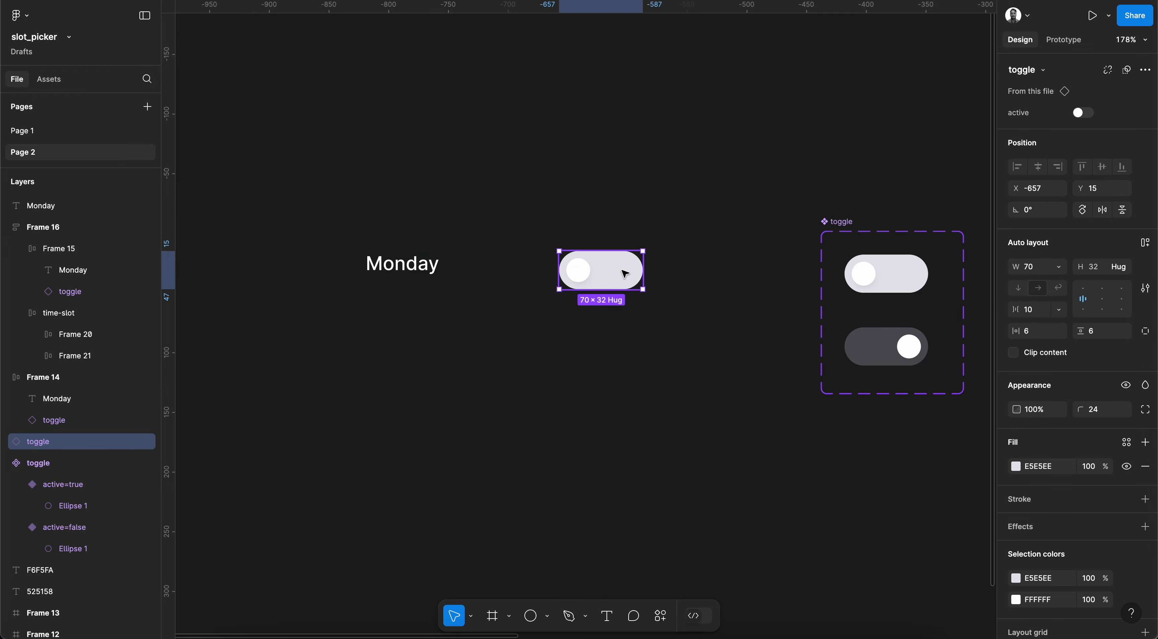
- Wrap the loose Monday text and the toggle instance beside it together in an auto layout frame
double_click(579, 269)
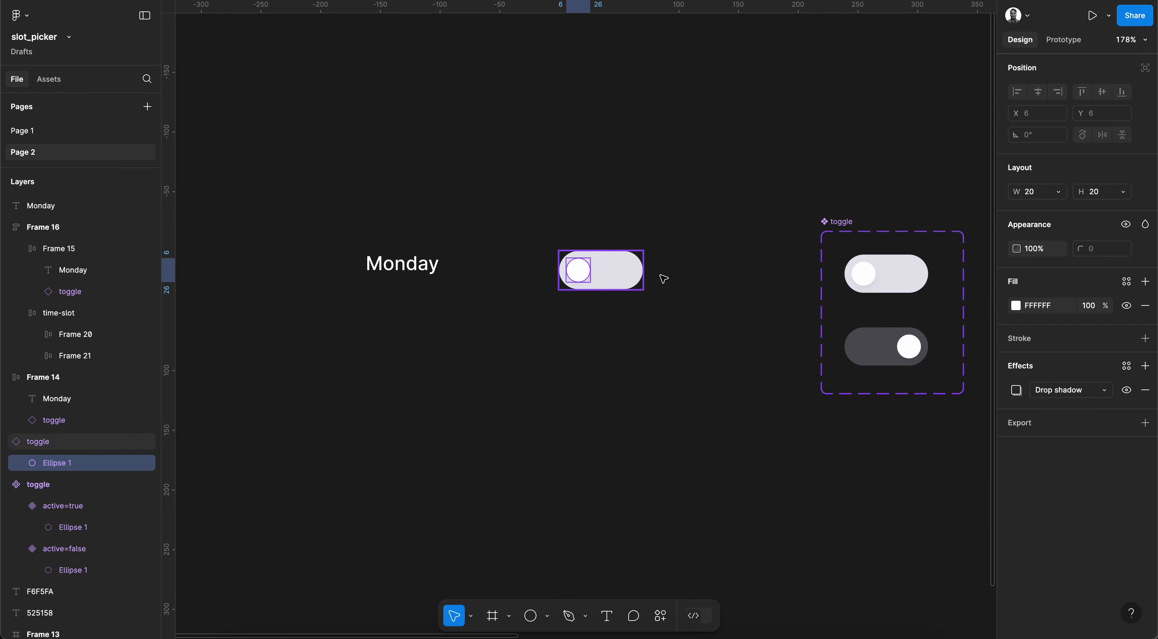
click(690, 263)
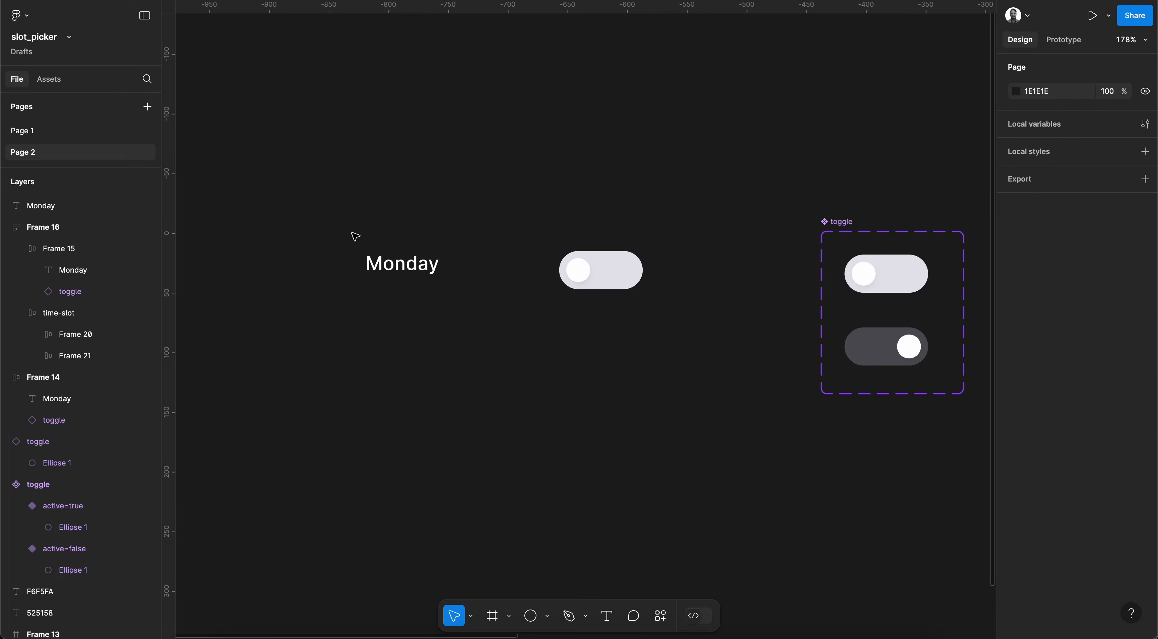
drag(337, 225, 689, 293)
key(shift+a)
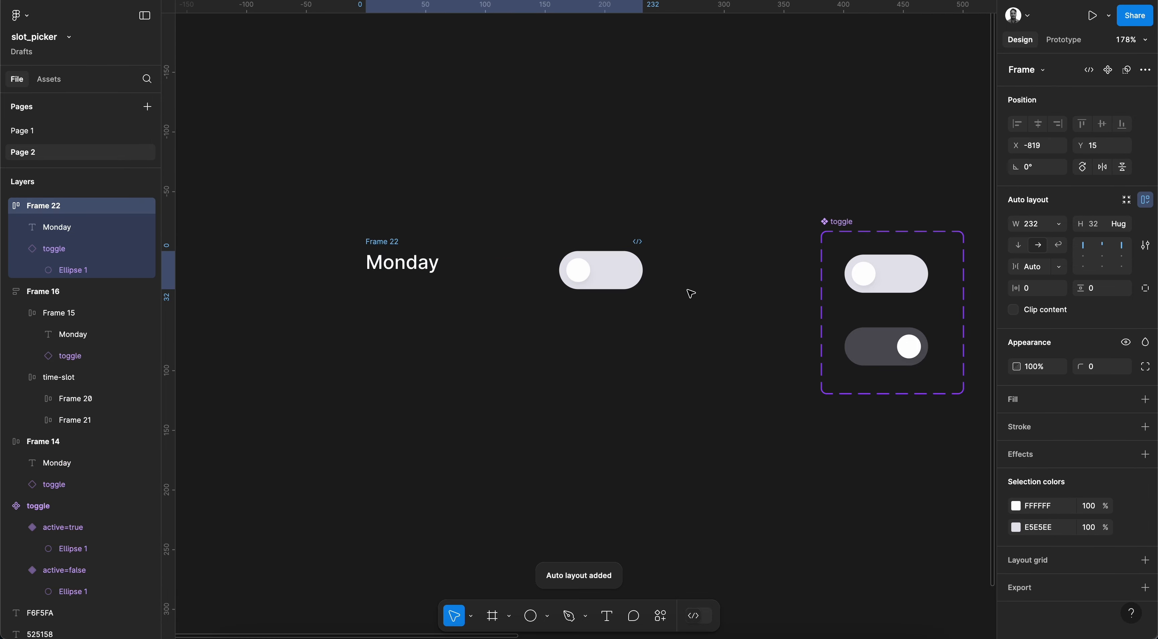
- Set the new frame's padding to 12 horizontally and 8 vertically, and centre its contents vertically
click(1035, 294)
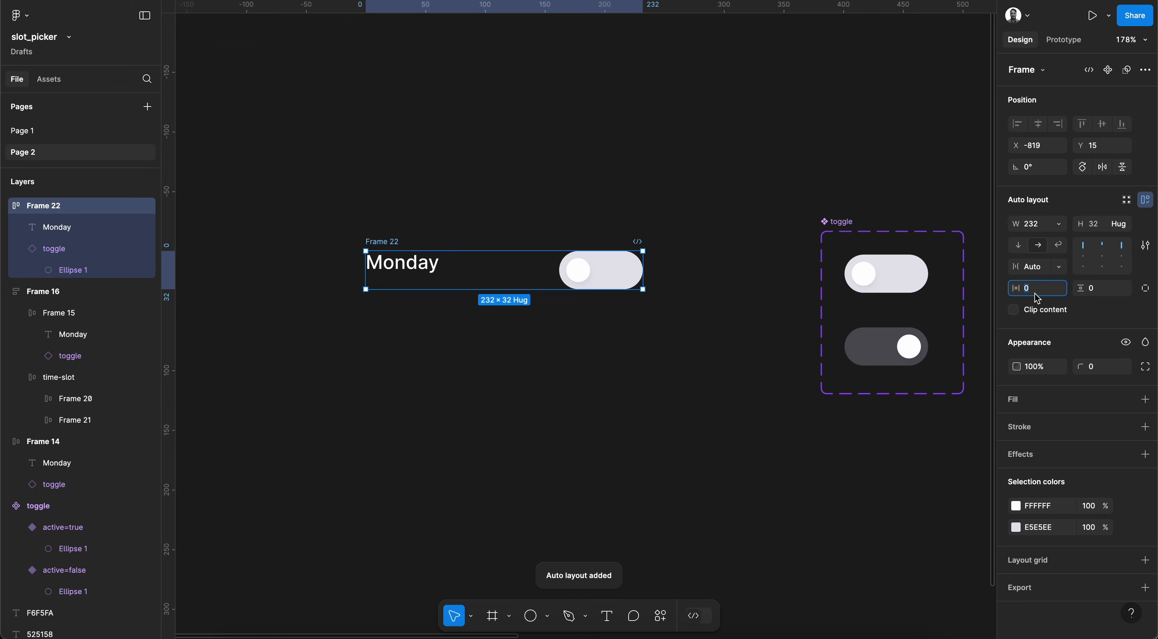
text(12)
key(Tab)
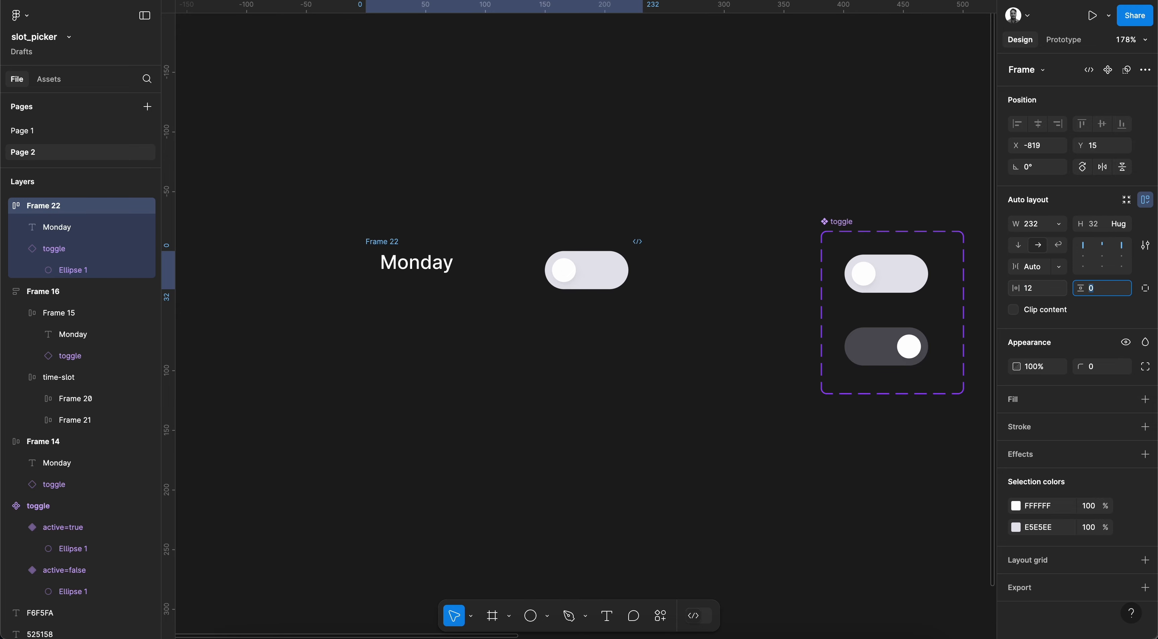
key(Up)
key(Up)
key(Up)
key(Up)
key(Up)
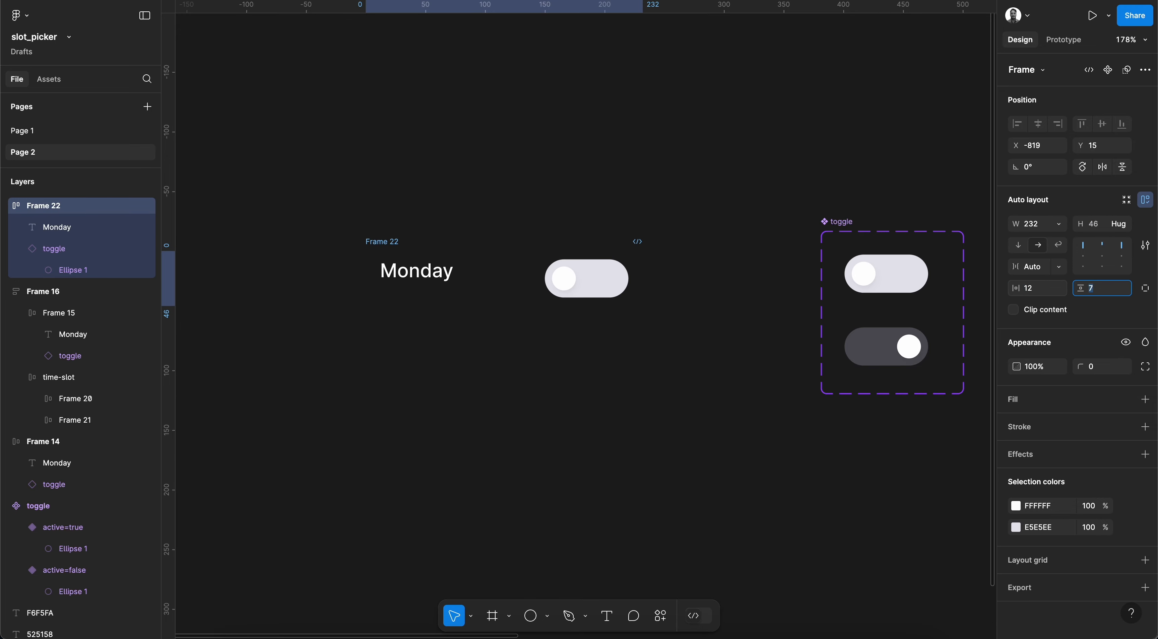
key(Down)
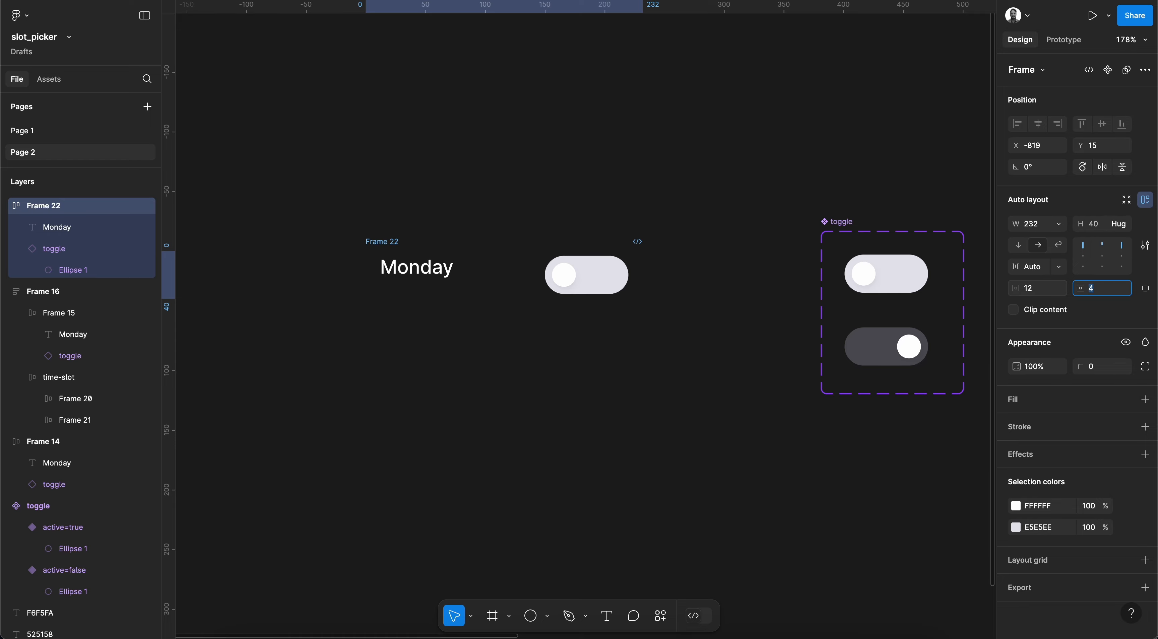
key(Up)
key(Up)
key(Up)
key(Up)
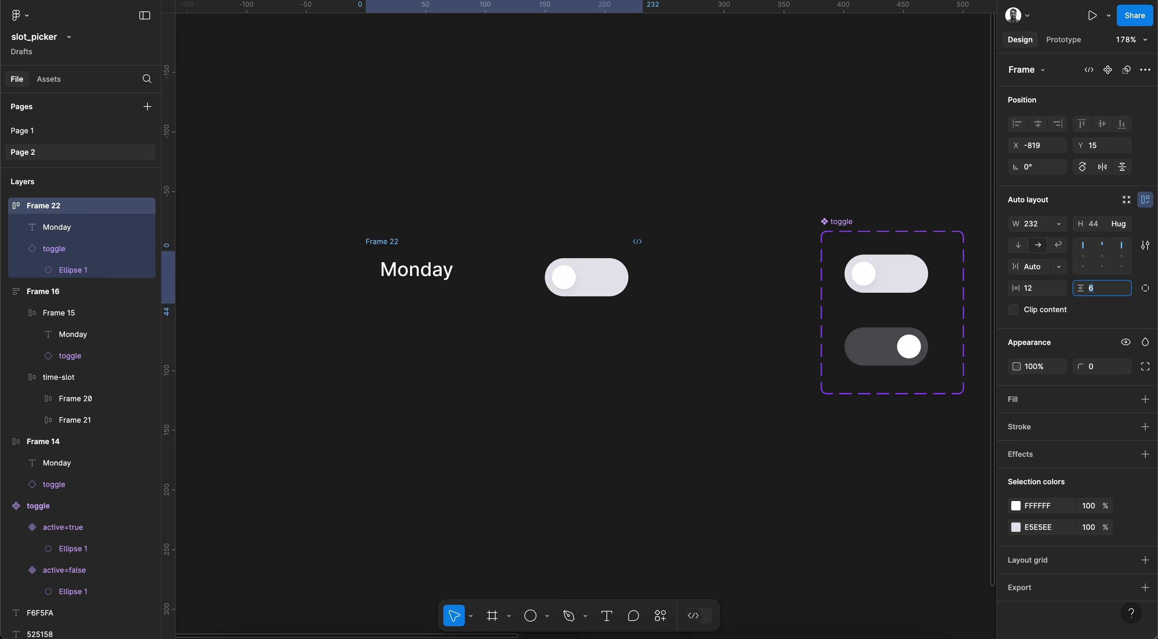
key(Return)
click(1086, 257)
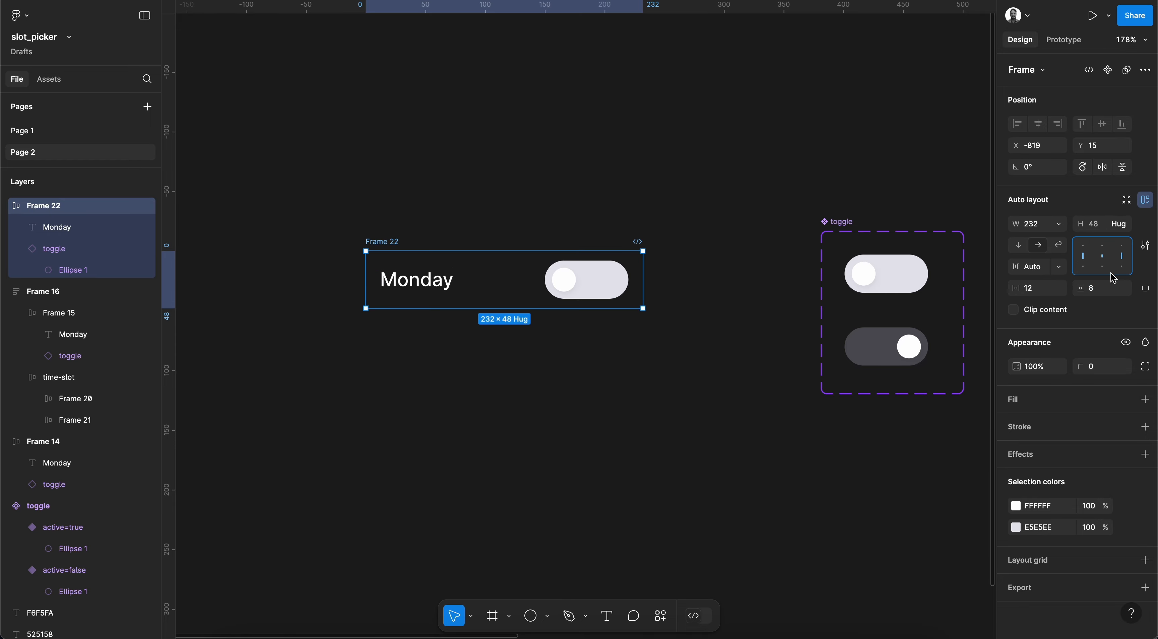
- Give the Monday row frame an FFFFFF fill and a corner radius of 12
click(1145, 400)
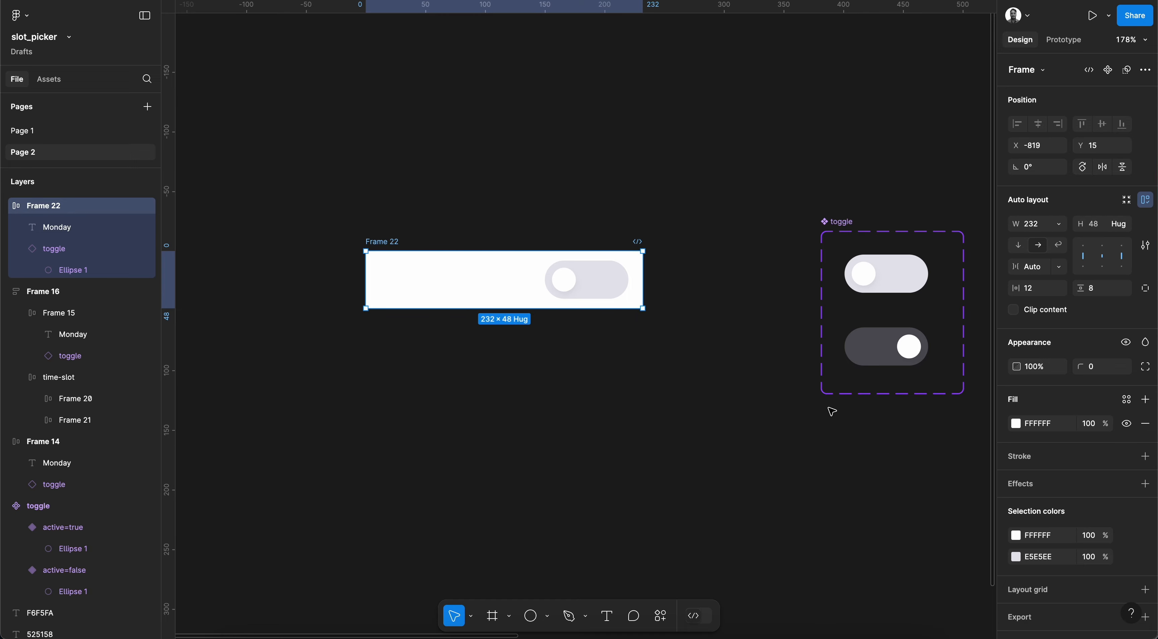
click(658, 365)
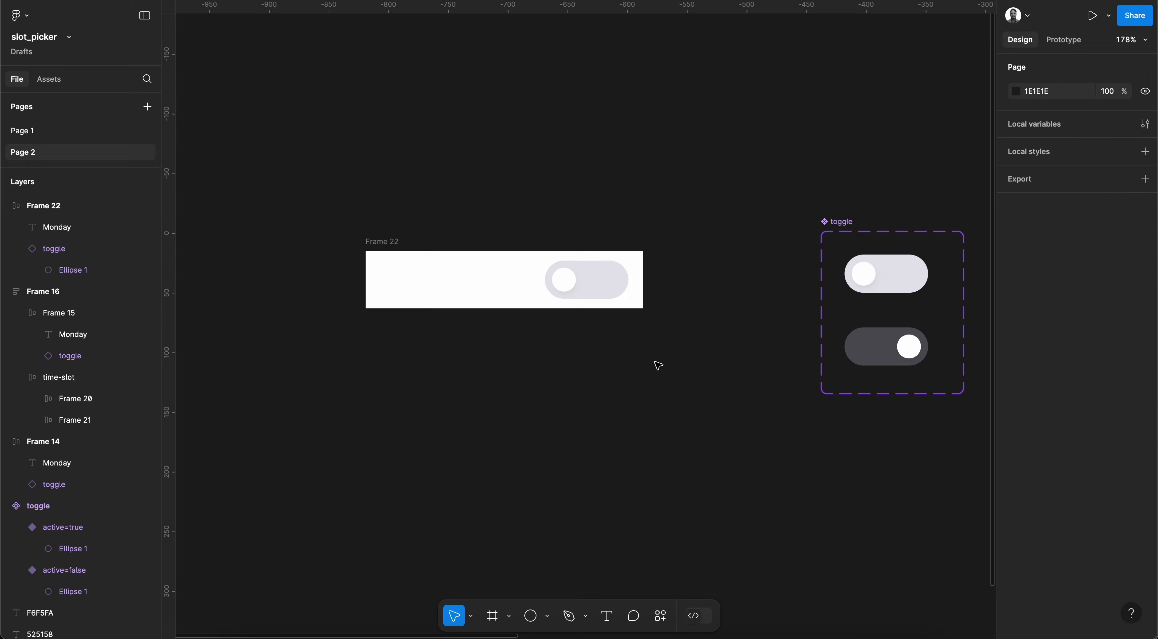
click(390, 245)
click(1093, 372)
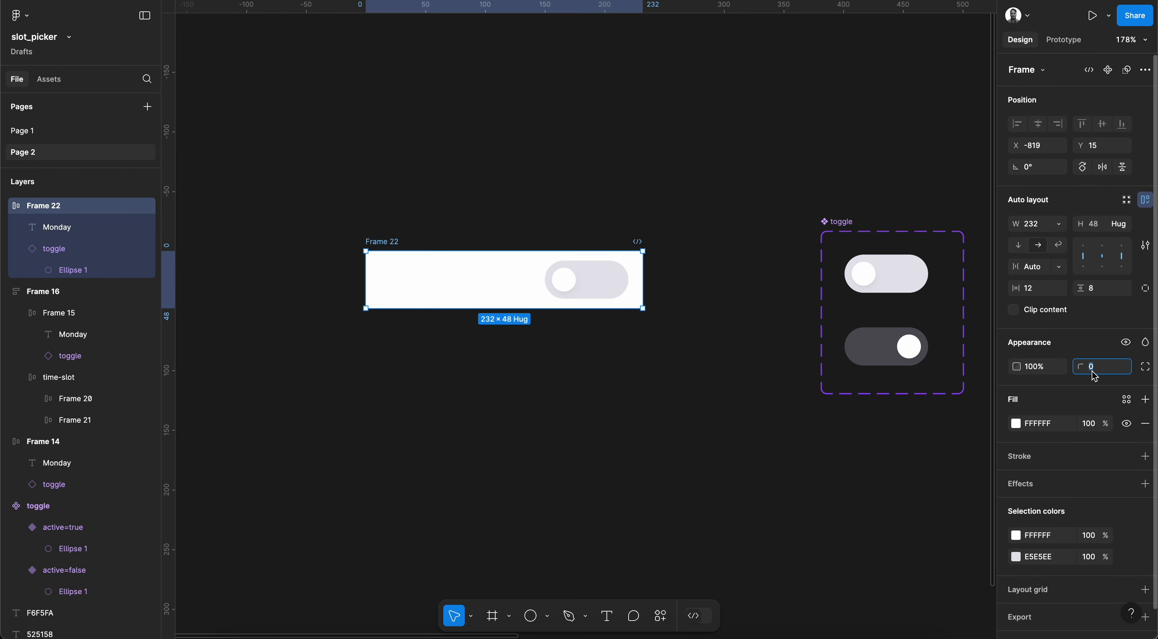
text(2)
key(Return)
- Copy the active=true variant's fill colour 525158 onto the Monday text in the white row
click(394, 275)
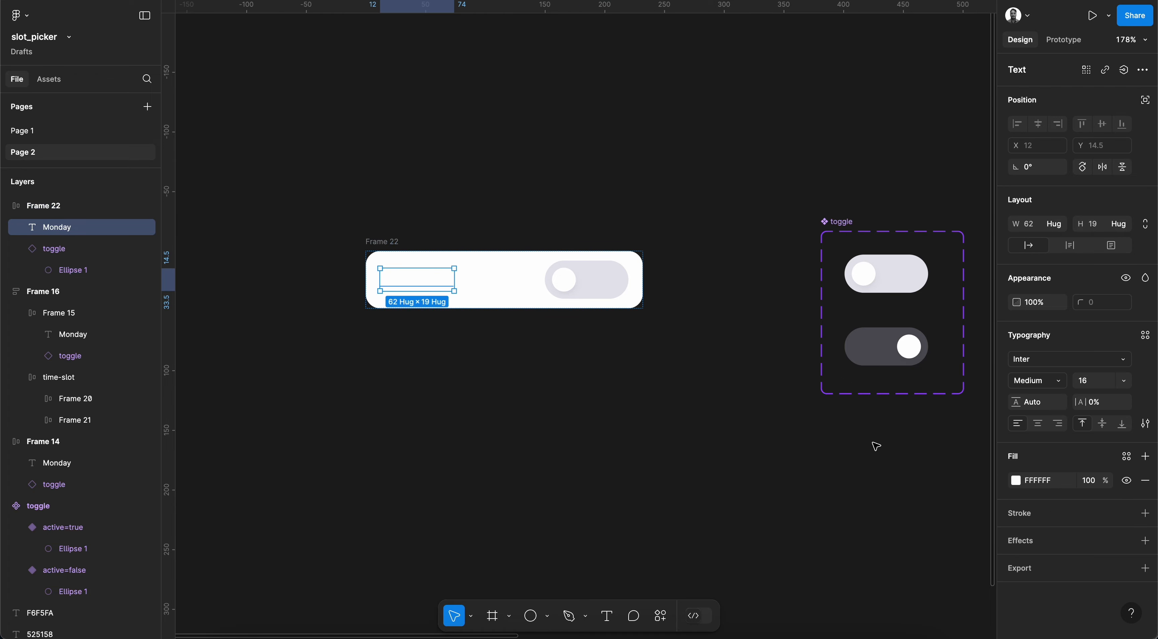
click(901, 345)
click(1061, 475)
key(super+c)
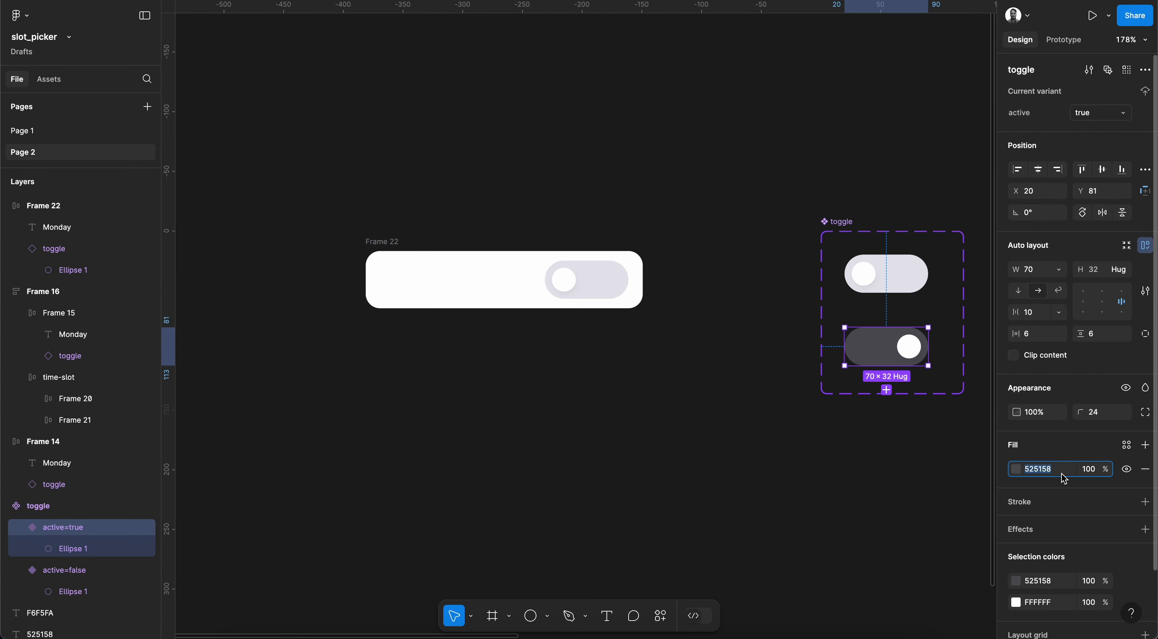
click(403, 285)
click(1052, 484)
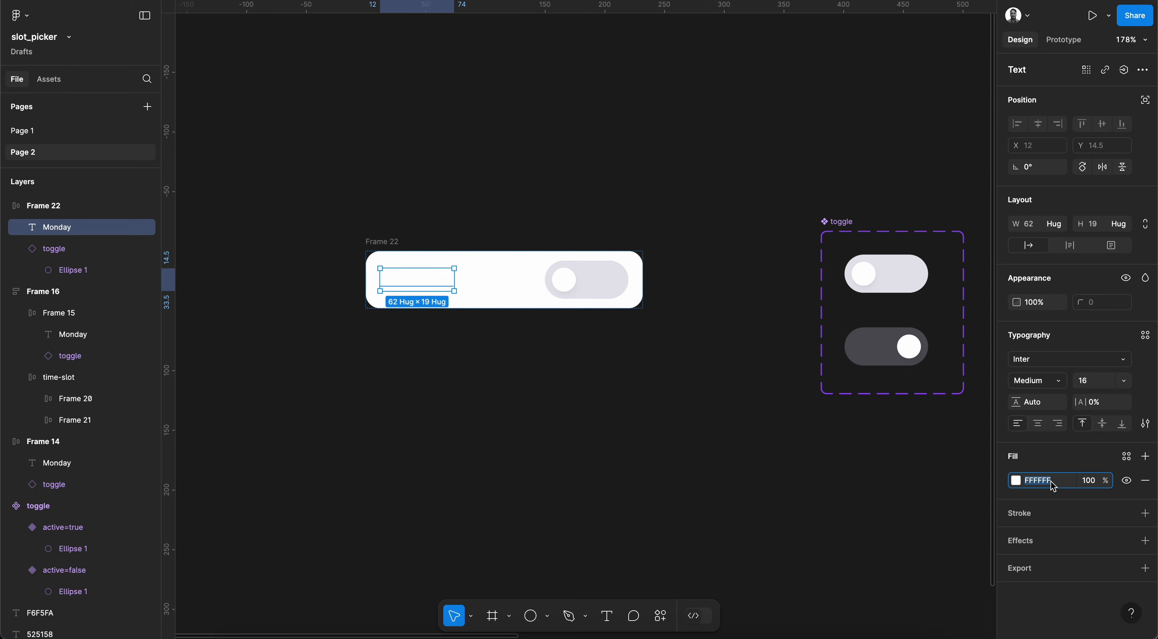
key(super+v)
key(Return)
click(630, 395)
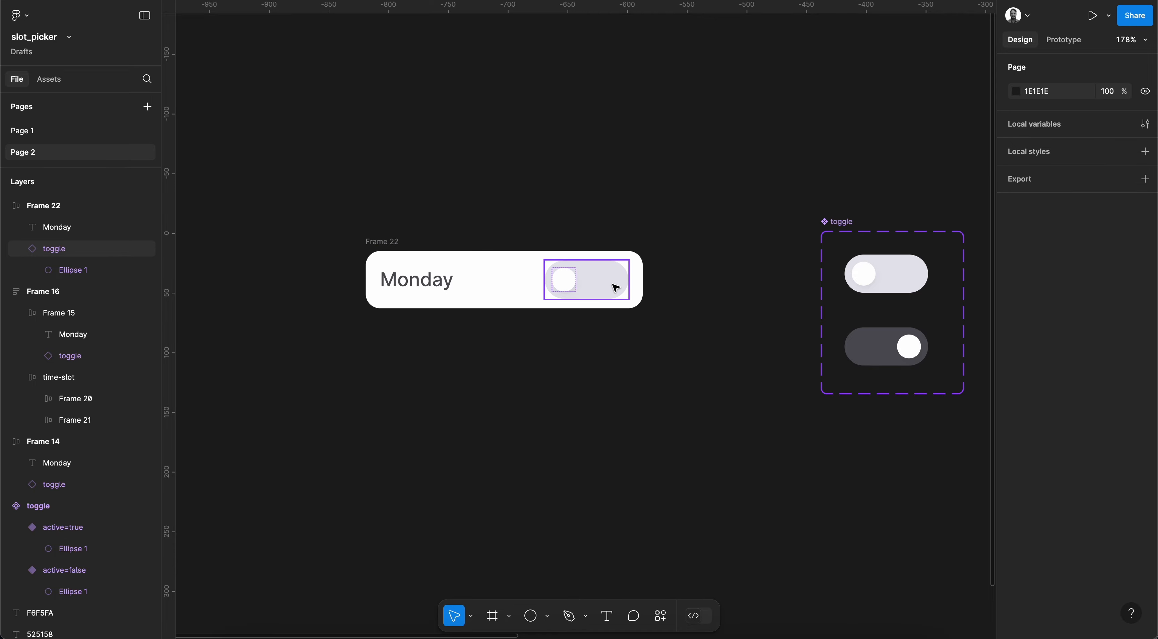
- Set the Monday row's width to 360 and move it away from the component set to X -882, Y 5
click(453, 245)
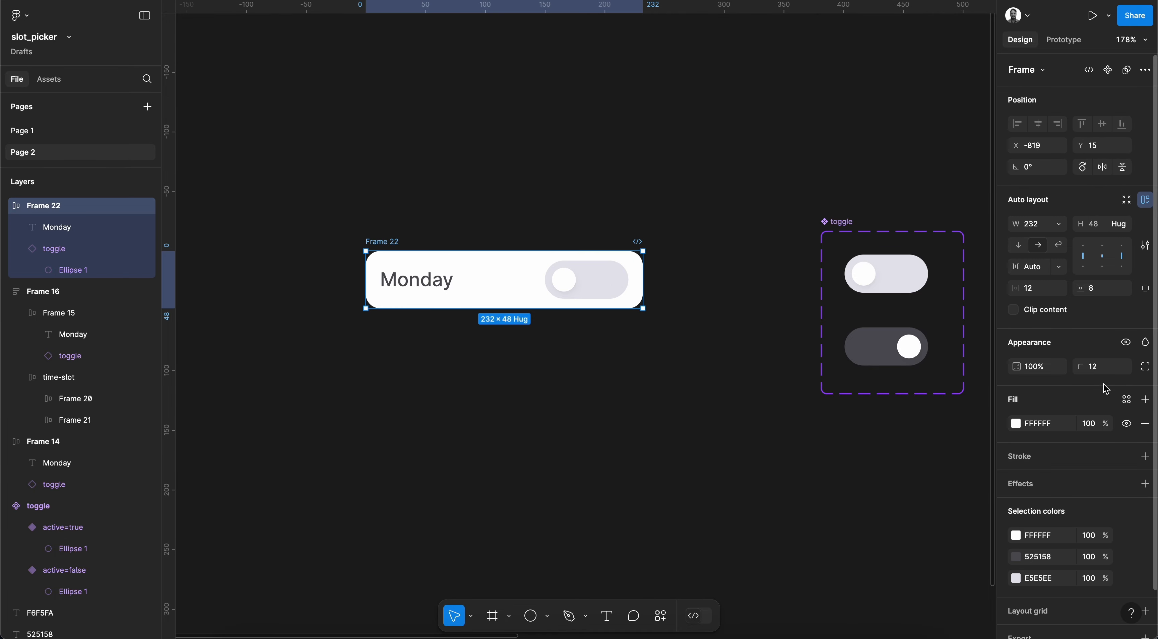
click(600, 294)
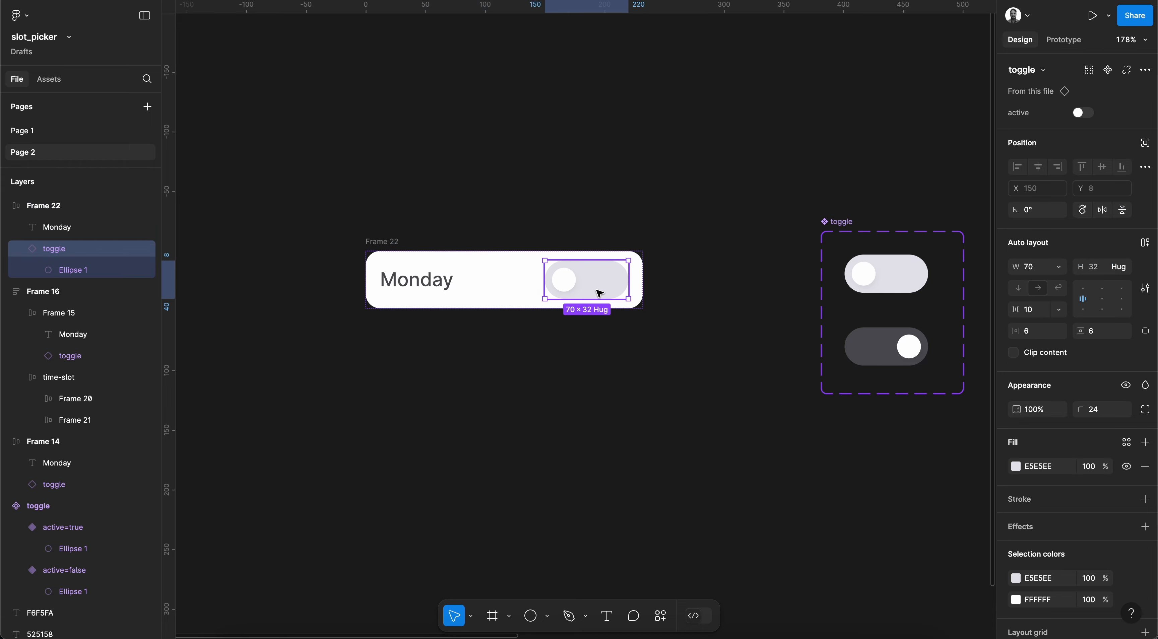
click(596, 372)
click(386, 241)
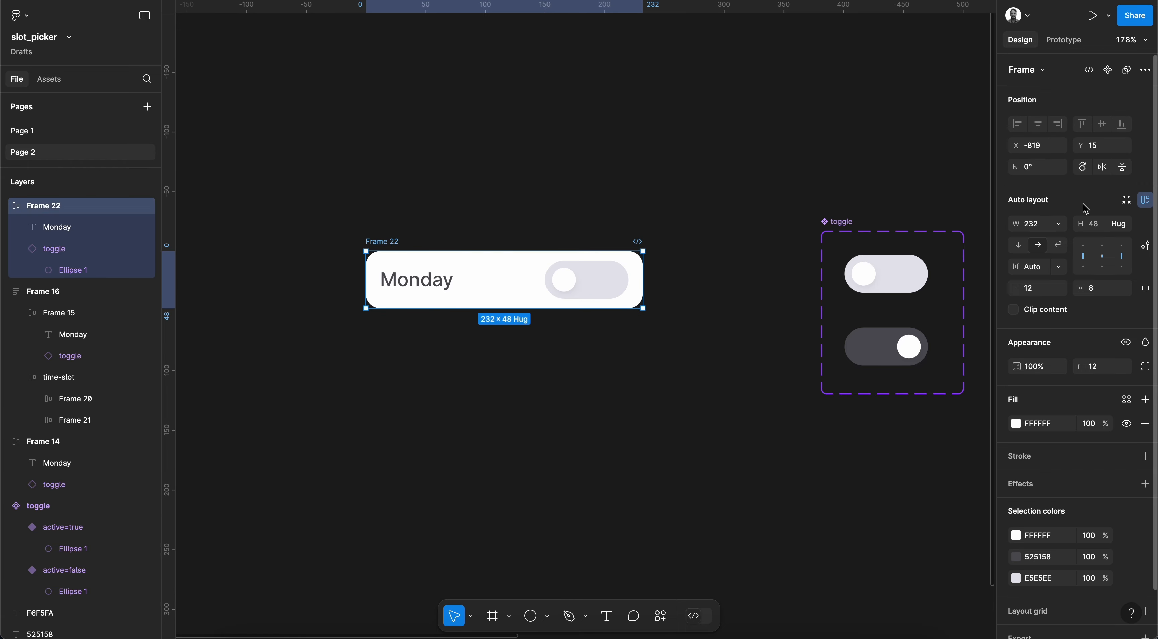
click(1045, 224)
text(3)
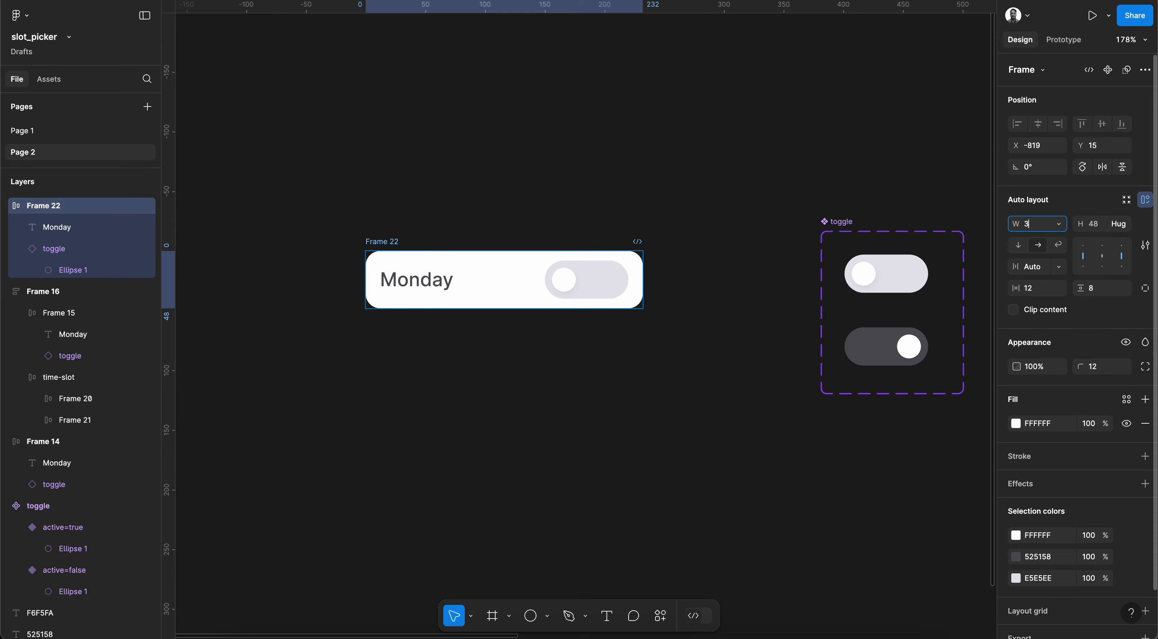
text(60)
key(Return)
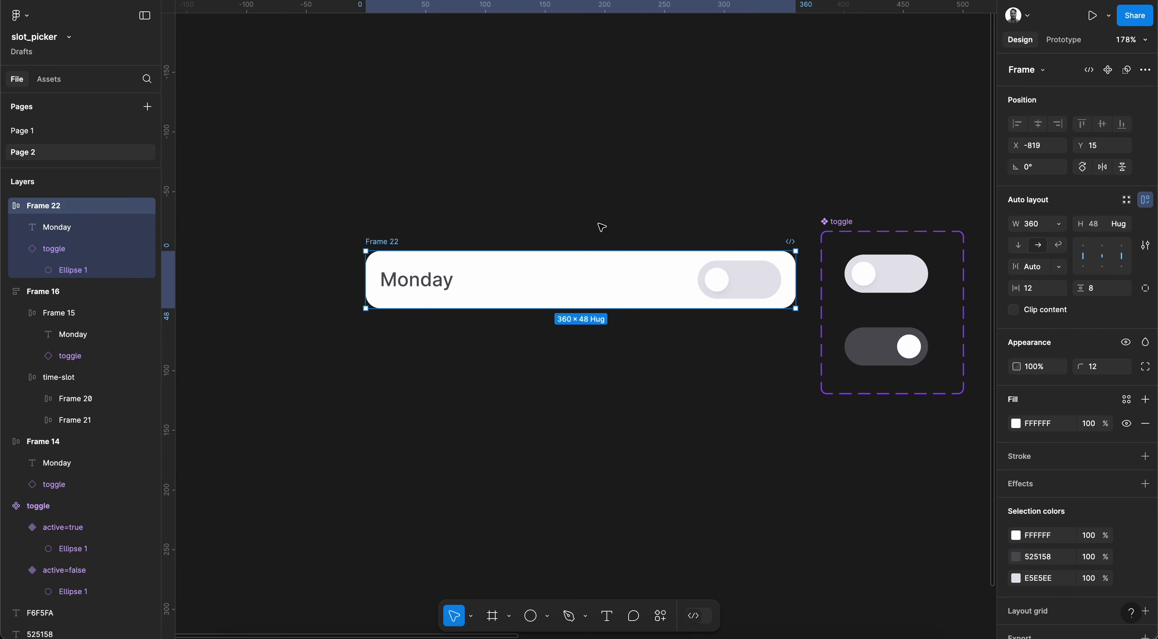
scroll(602, 225, left, 2)
scroll(430, 252, right, 3)
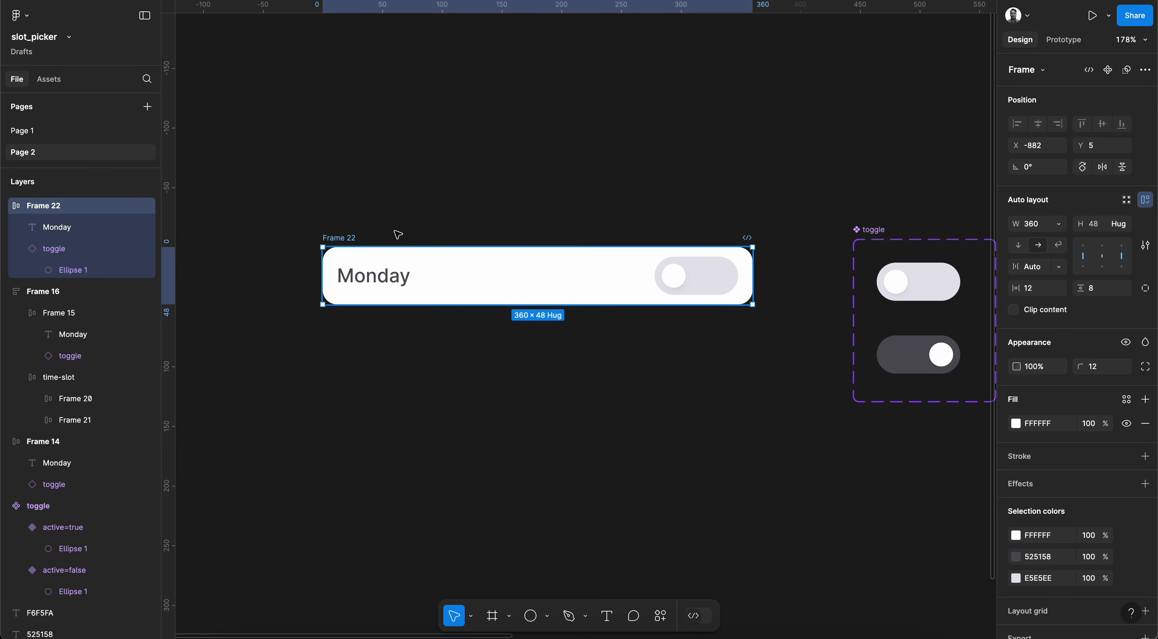
- Reduce the Monday row's width to 350
click(1038, 230)
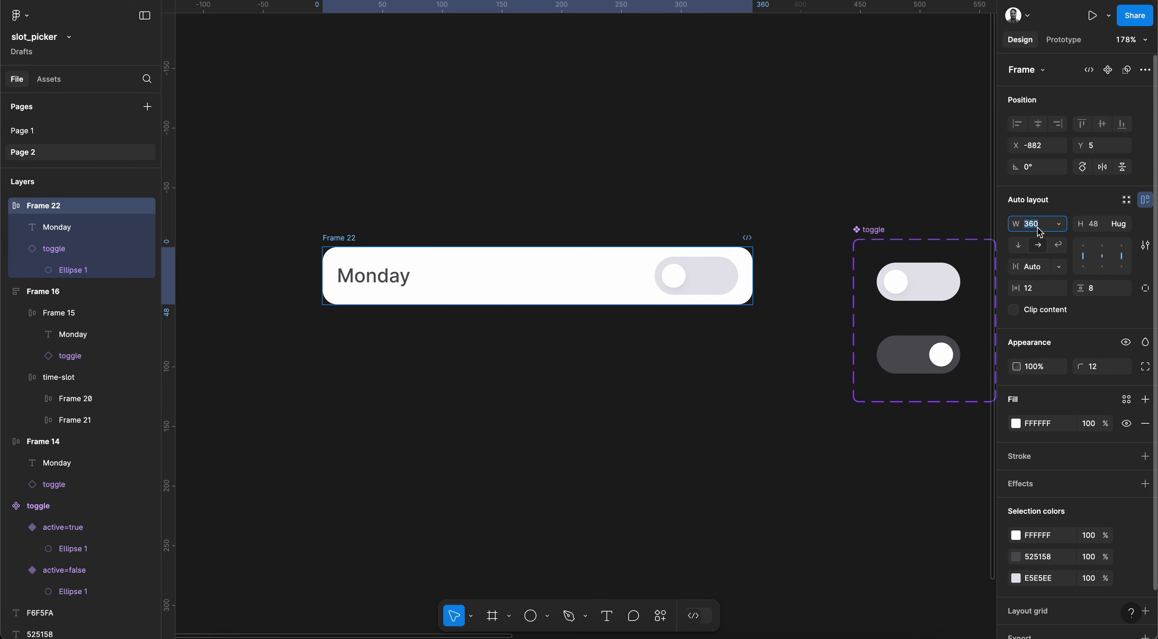
key(shift+Down)
key(Return)
click(562, 385)
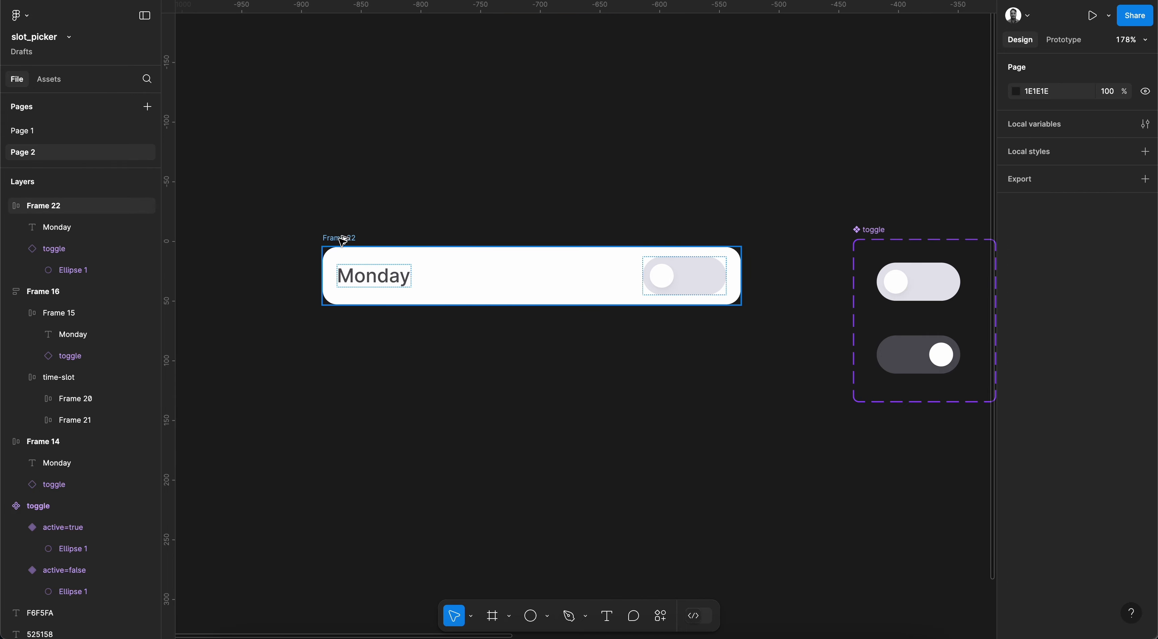
- Duplicate the Monday row below the original at Y 77 and wrap the copy's text and toggle in a nested auto layout frame
drag(342, 237, 343, 328)
scroll(342, 327, down, 3)
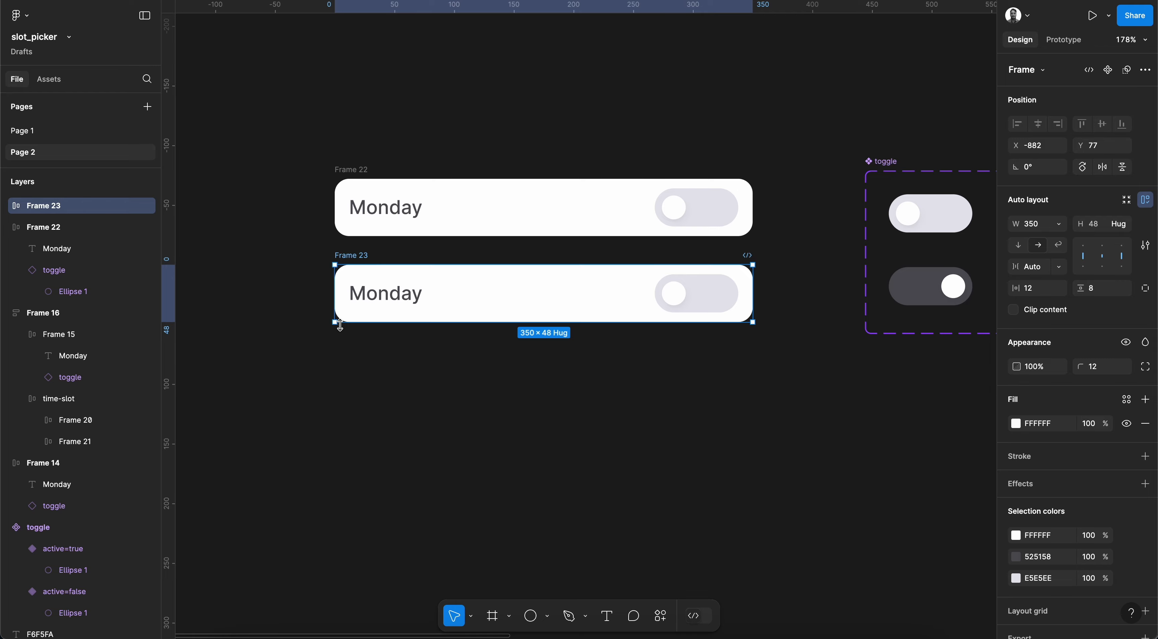
click(7, 205)
click(50, 229)
shift+click(30, 253)
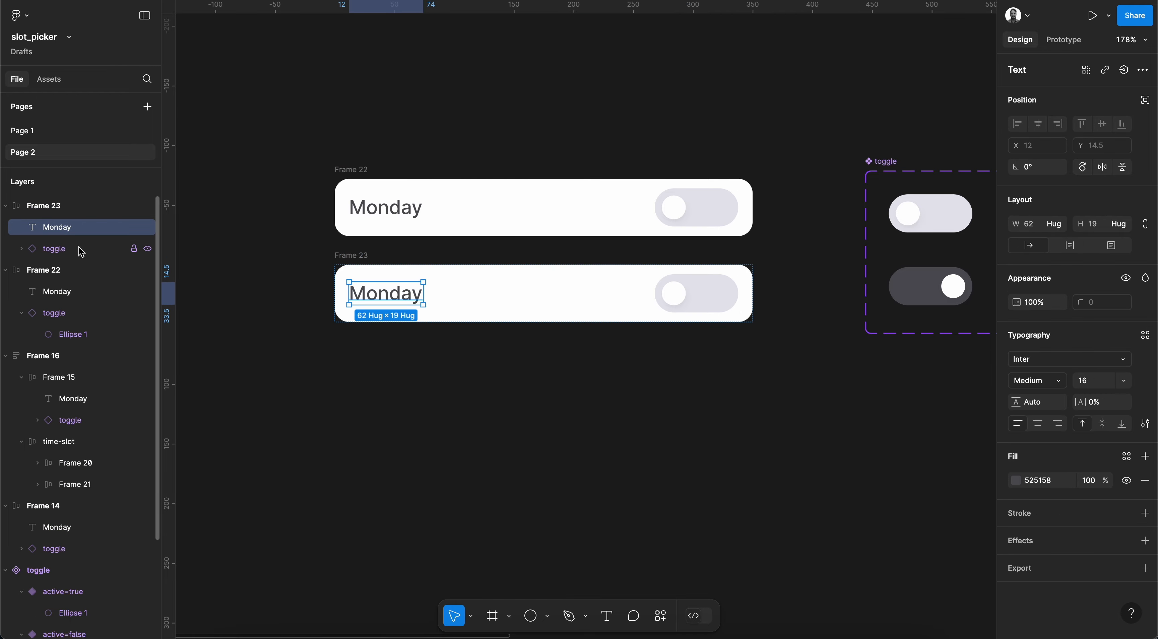
key(shift+a)
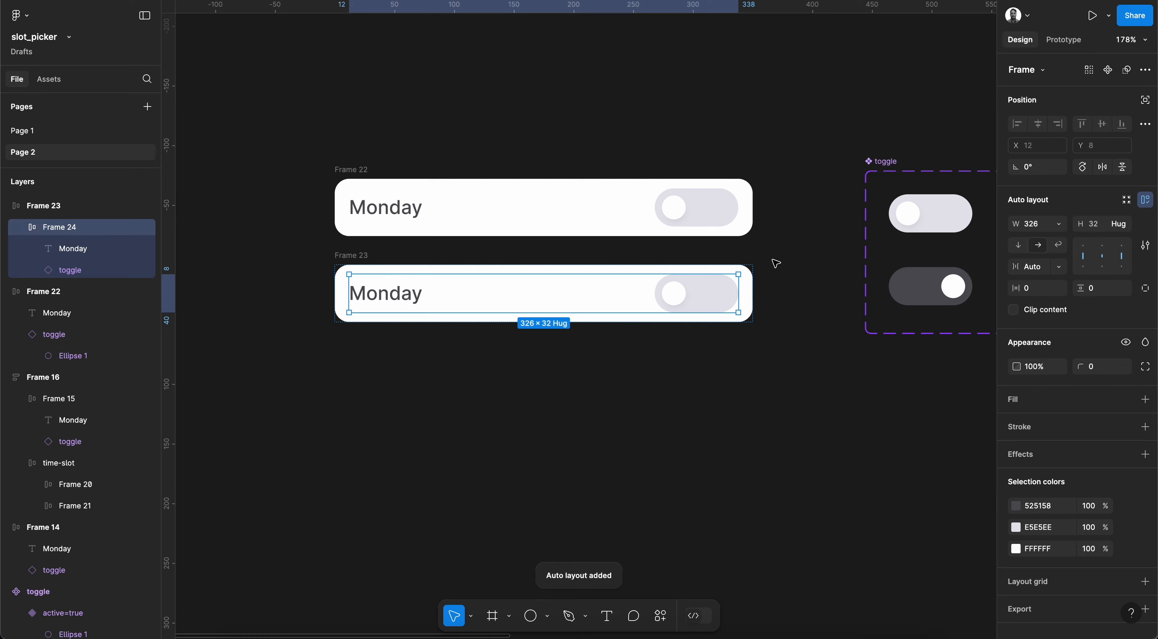
scroll(874, 305, down, 2)
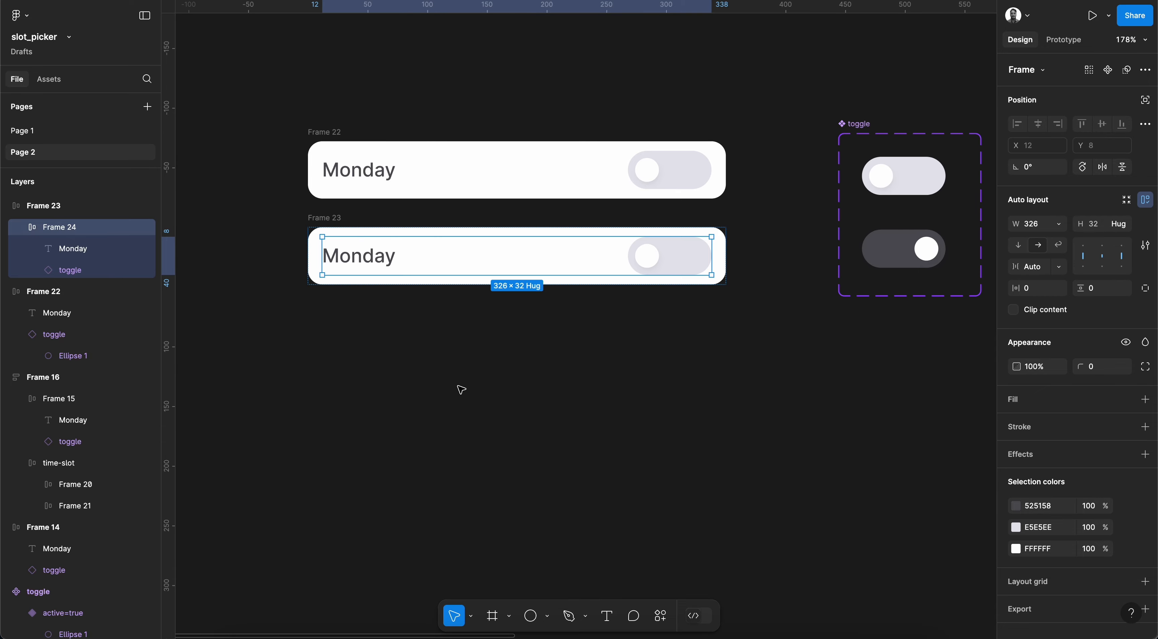
click(32, 206)
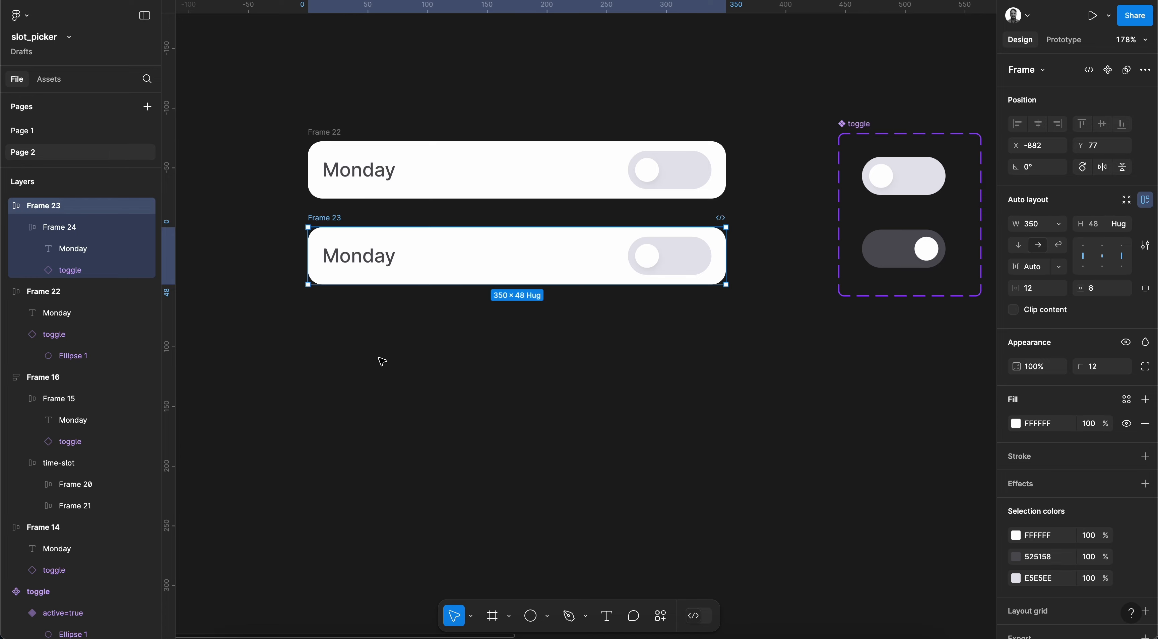
key(f)
click(336, 334)
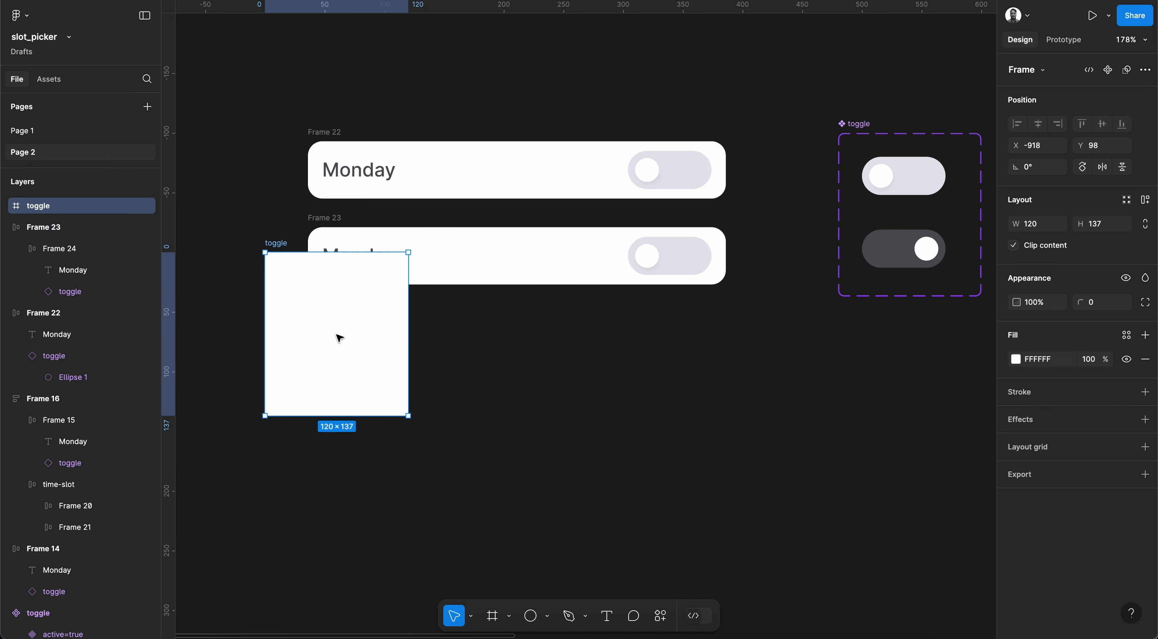
key(Delete)
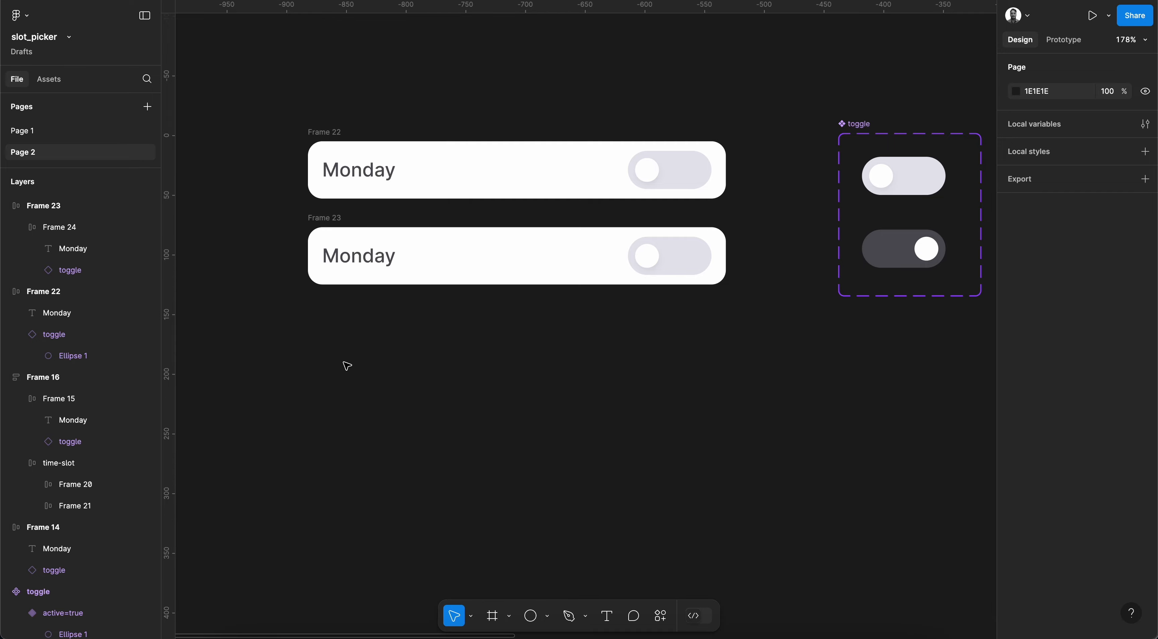
- Add a "From" text below the two Monday rows and place a duplicate of it directly to its right
key(t)
click(328, 345)
text(From)
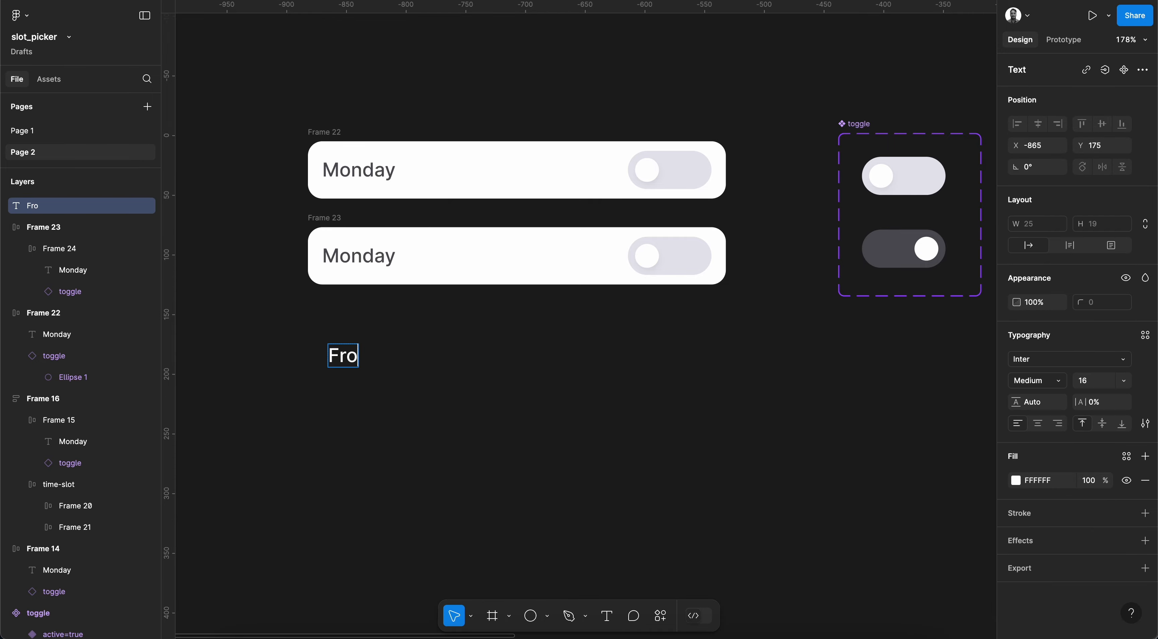
key(Escape)
alt+drag(355, 358, 424, 358)
- Wrap the duplicated From text in an auto layout frame with a 000000 stroke and corner radius 8, and widen it to about 79
key(shift+a)
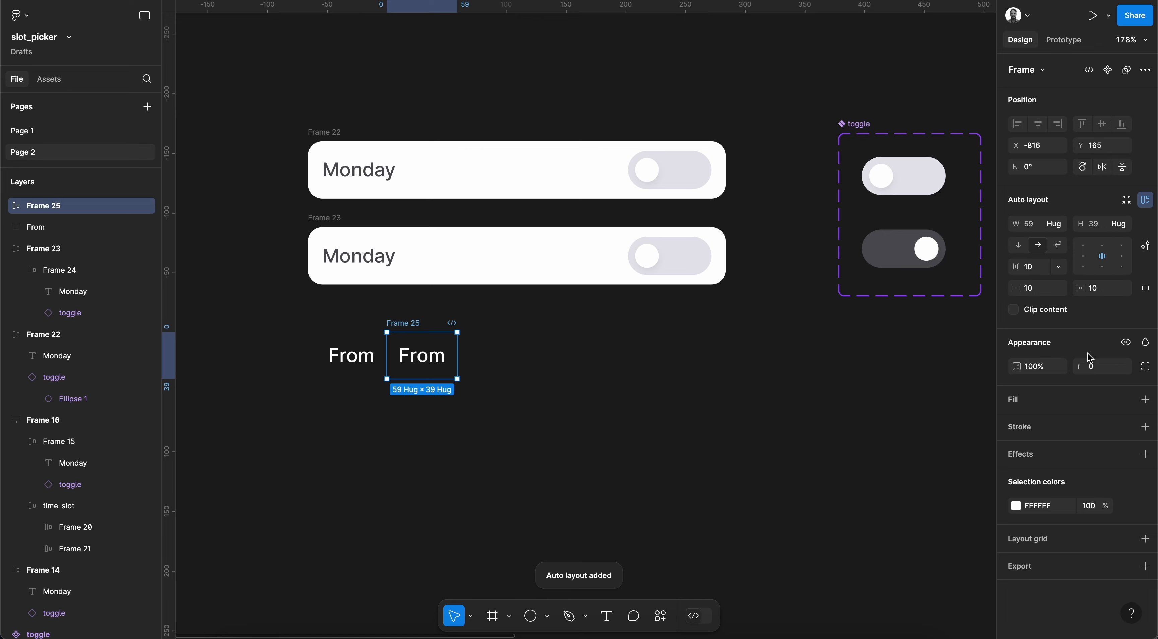
click(1144, 427)
click(1097, 367)
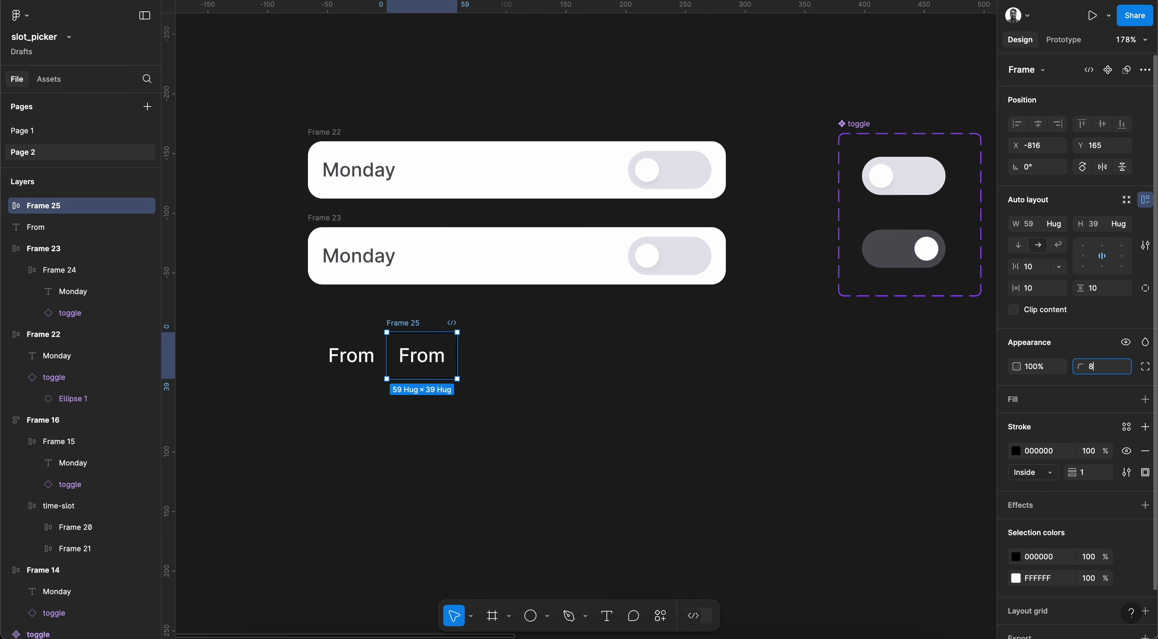
key(Return)
drag(461, 356, 486, 356)
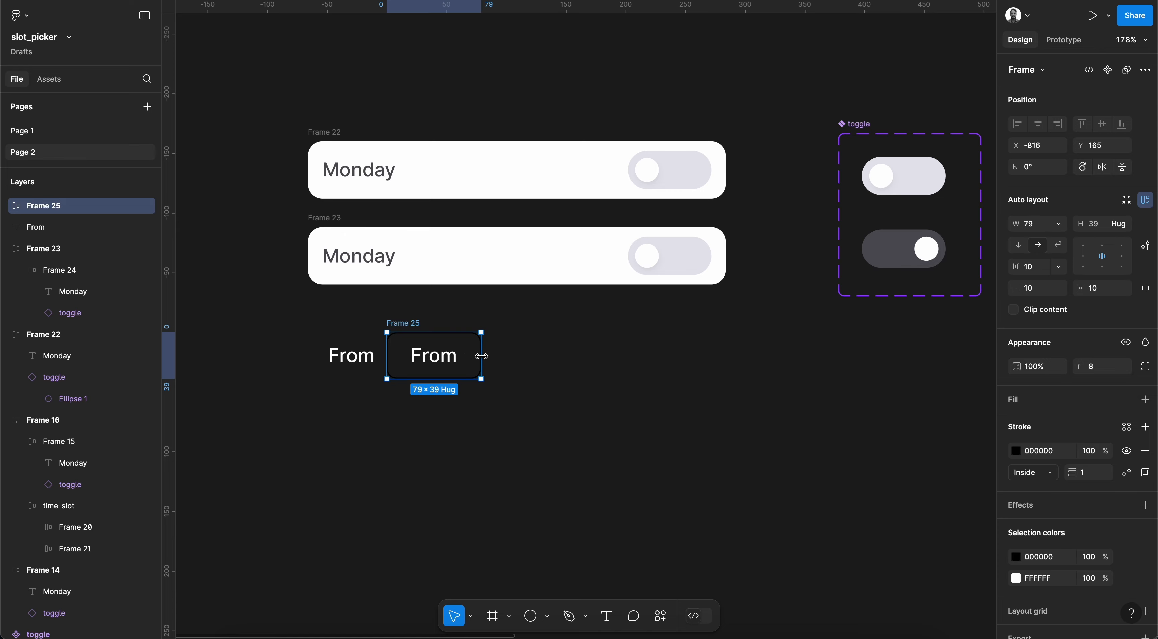
- Left-align the contents of the outlined From frame and set its width to 90
click(1084, 256)
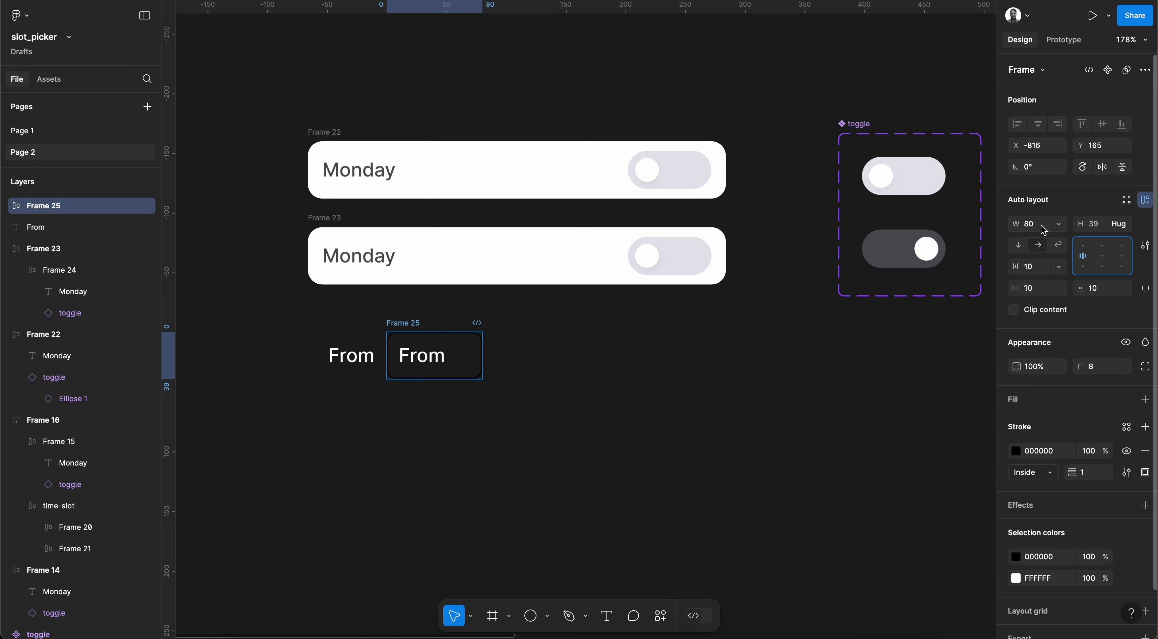
click(1033, 223)
text(90)
key(Return)
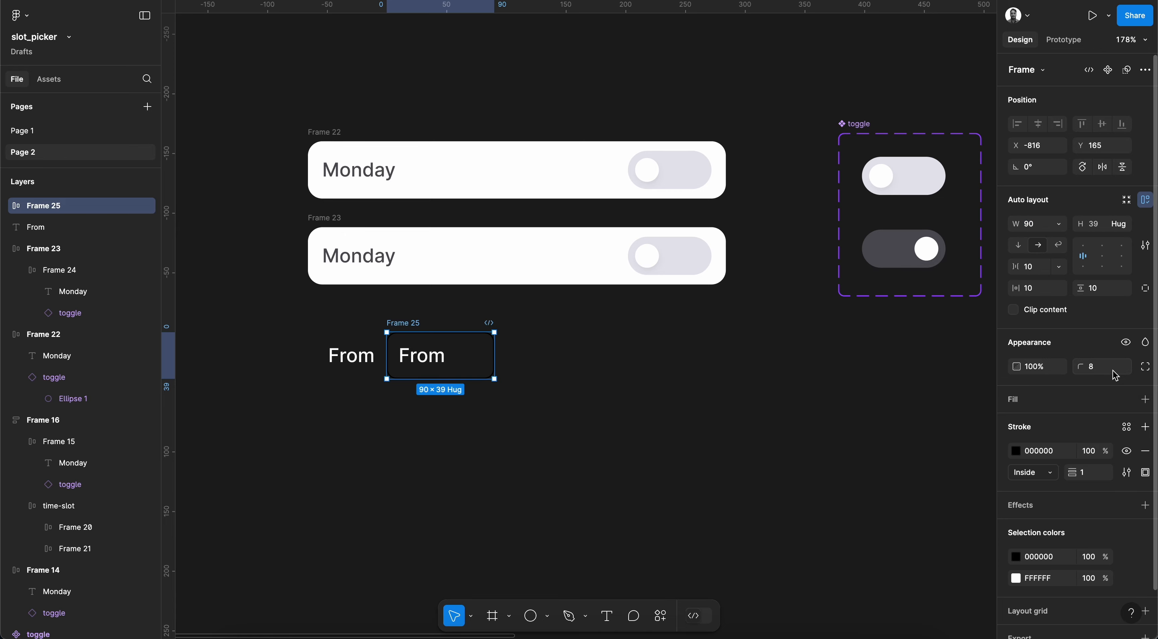
click(744, 367)
- Recolor the standalone From label's fill to the grey A5A5A5
click(350, 366)
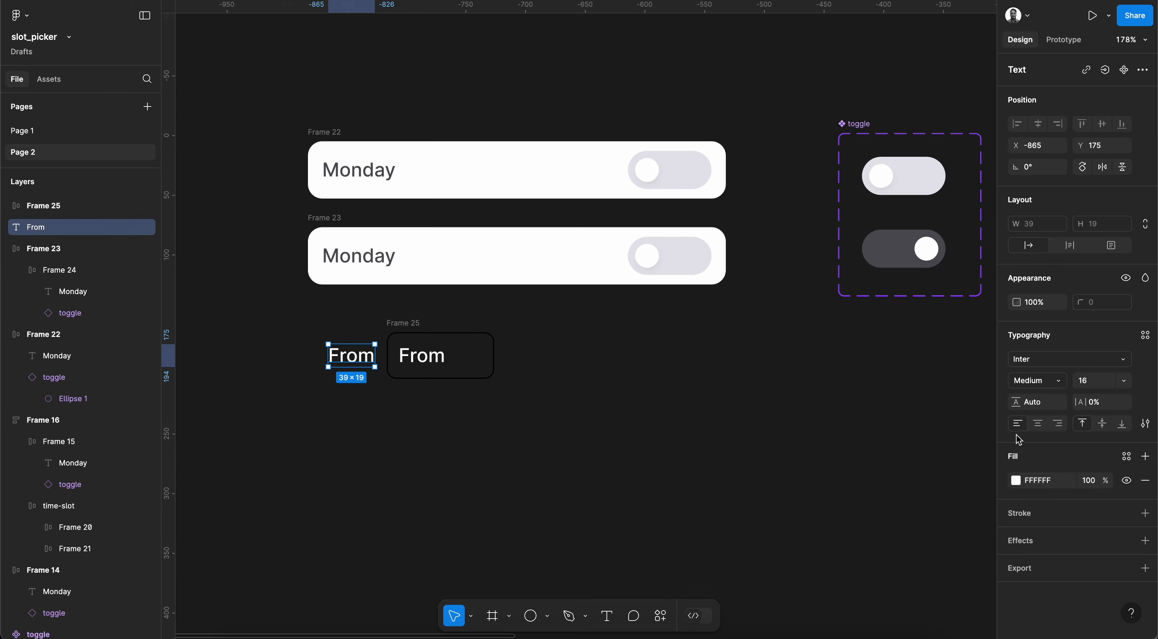
click(1017, 481)
drag(847, 369, 825, 358)
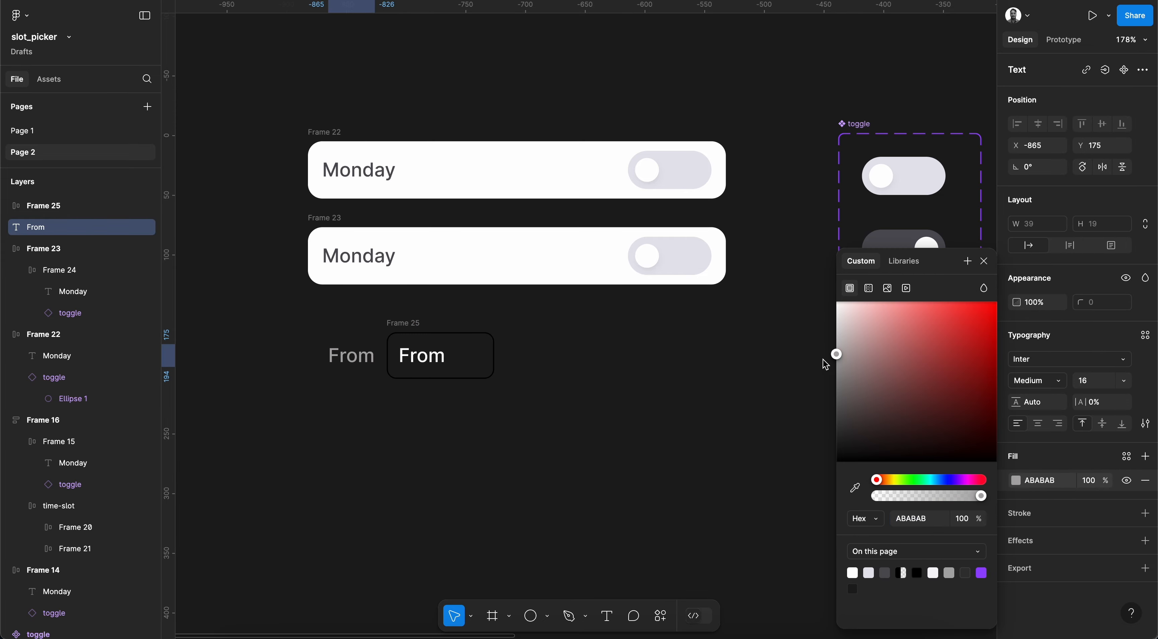
click(987, 263)
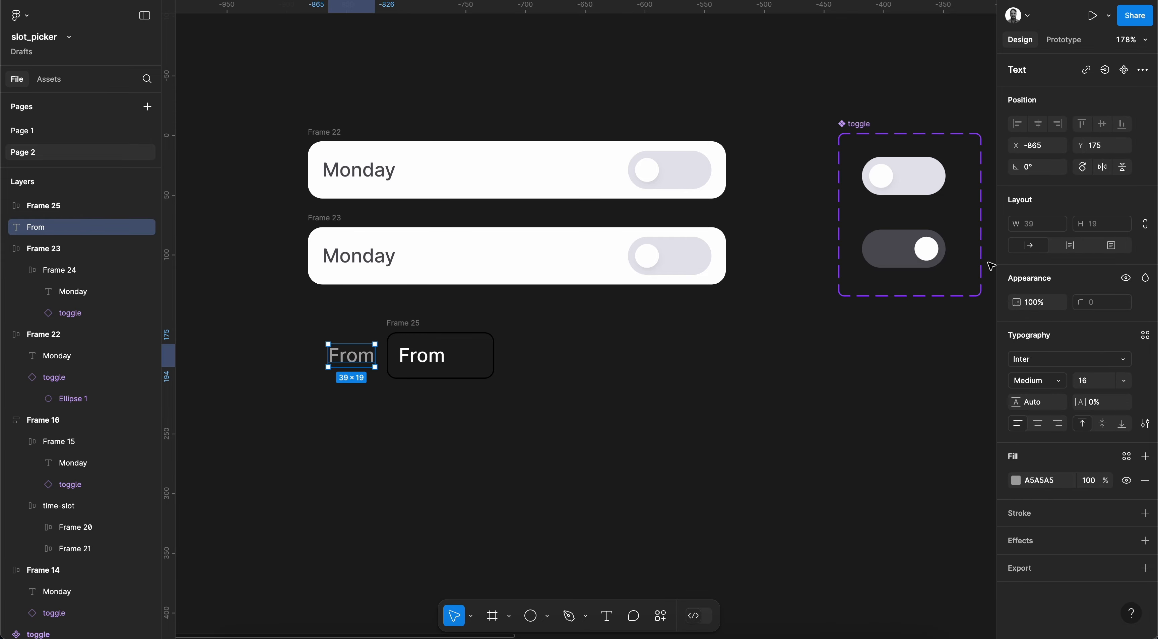
- Replace the text inside the outlined frame with "7:00 AM"
click(440, 367)
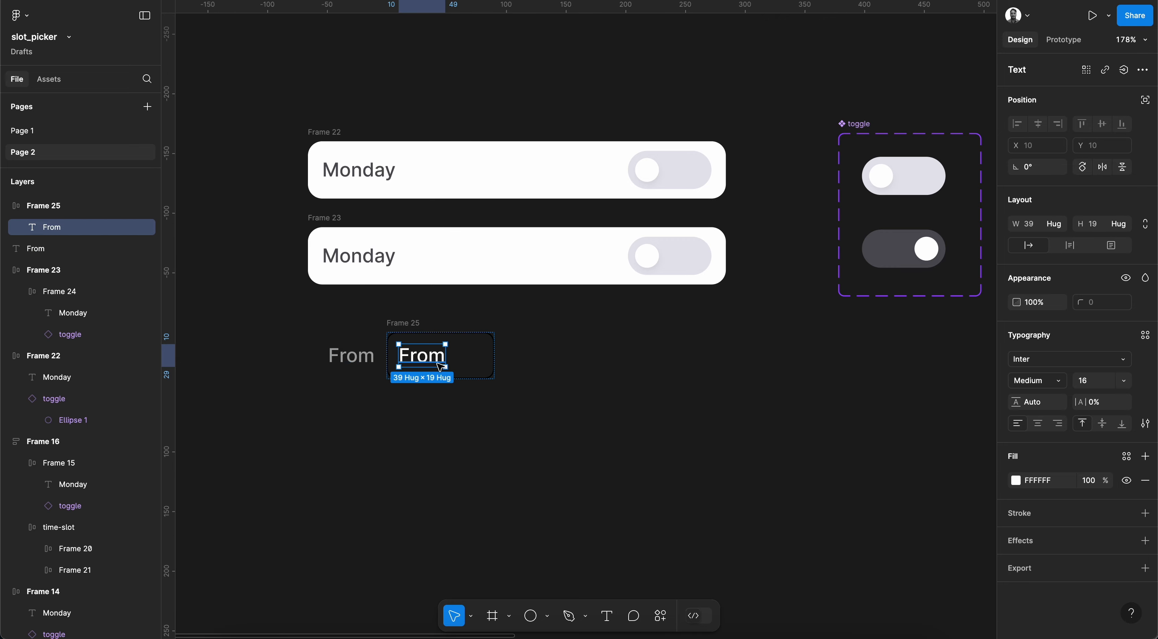
double_click(438, 363)
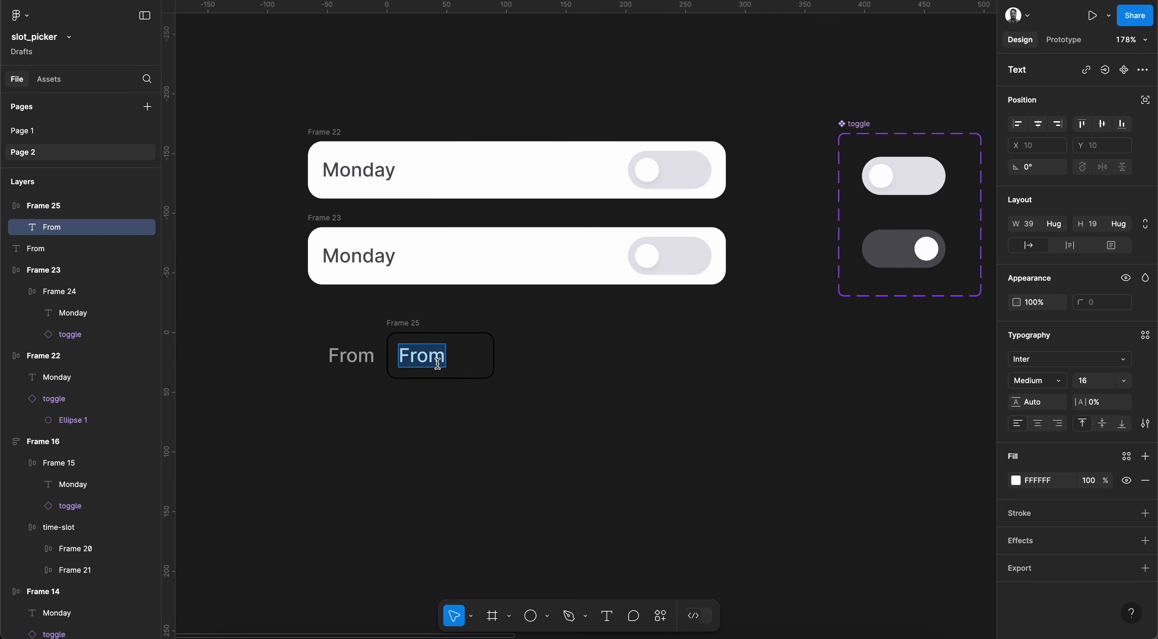
text(&:00)
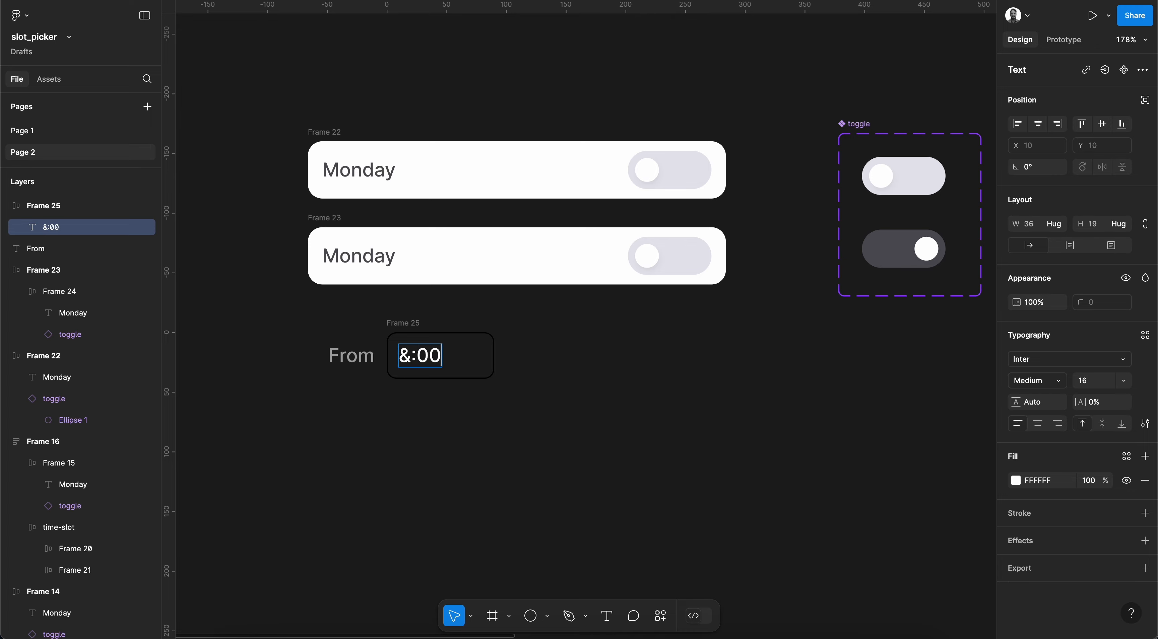
key(BackSpace)
text(0)
key(shift+Right)
text(7:00 AM)
key(Escape)
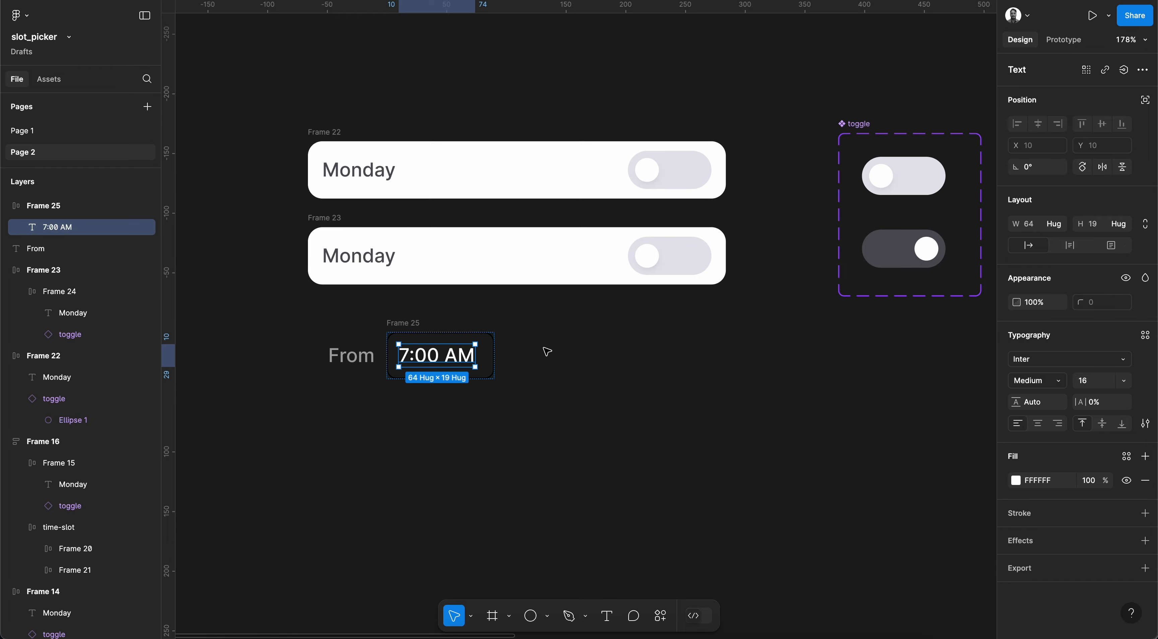
click(545, 349)
- Change the stroke color of the 7:00 AM frame to A1A1A1
click(400, 333)
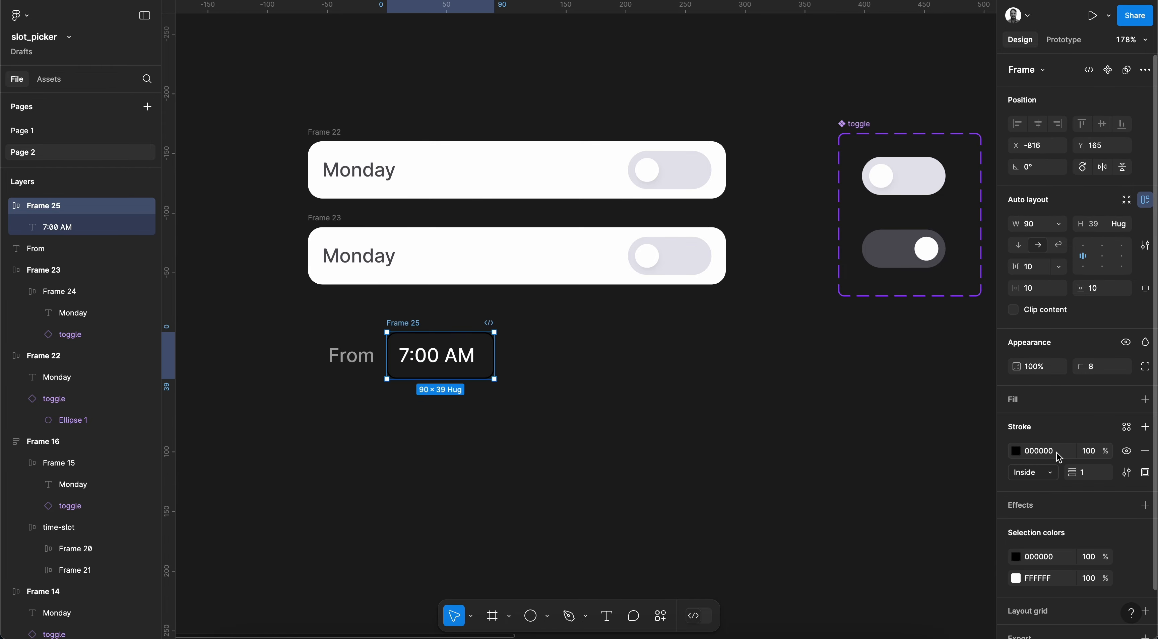
click(905, 261)
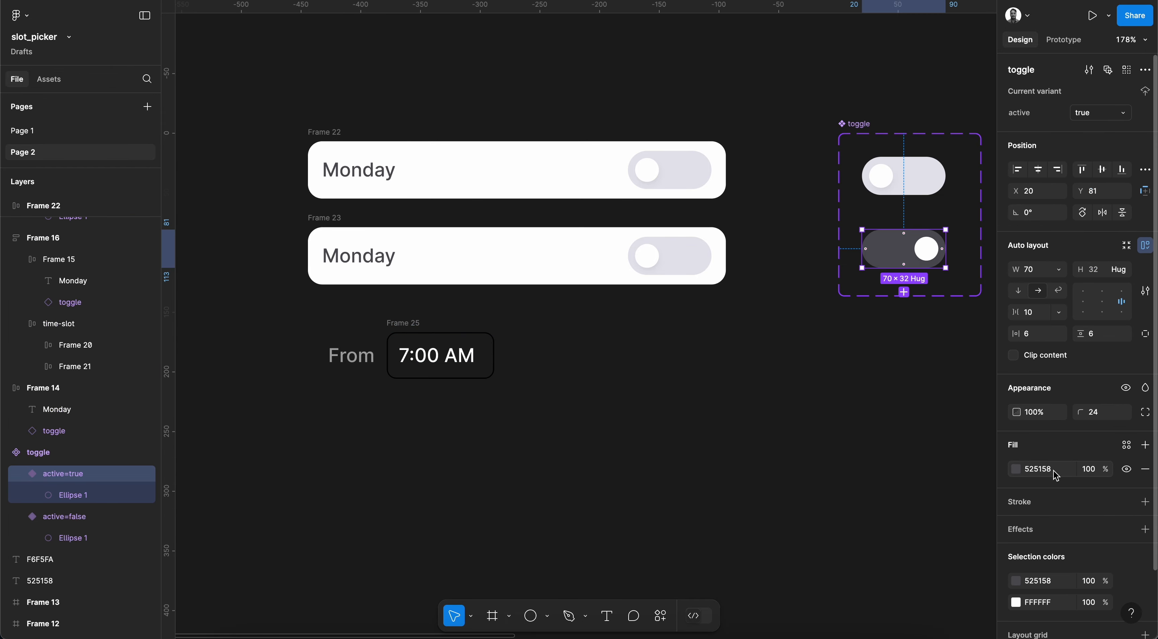
click(416, 332)
click(1017, 453)
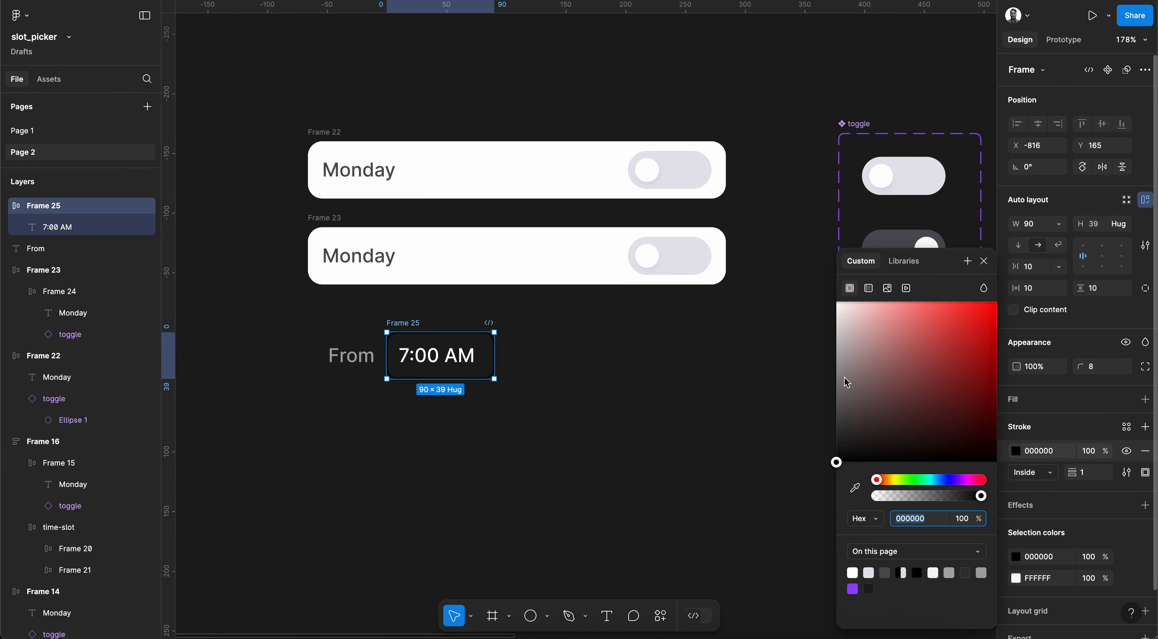
mouse_move(842, 380)
mouse_down()
mouse_move(794, 382)
mouse_move(791, 371)
mouse_up()
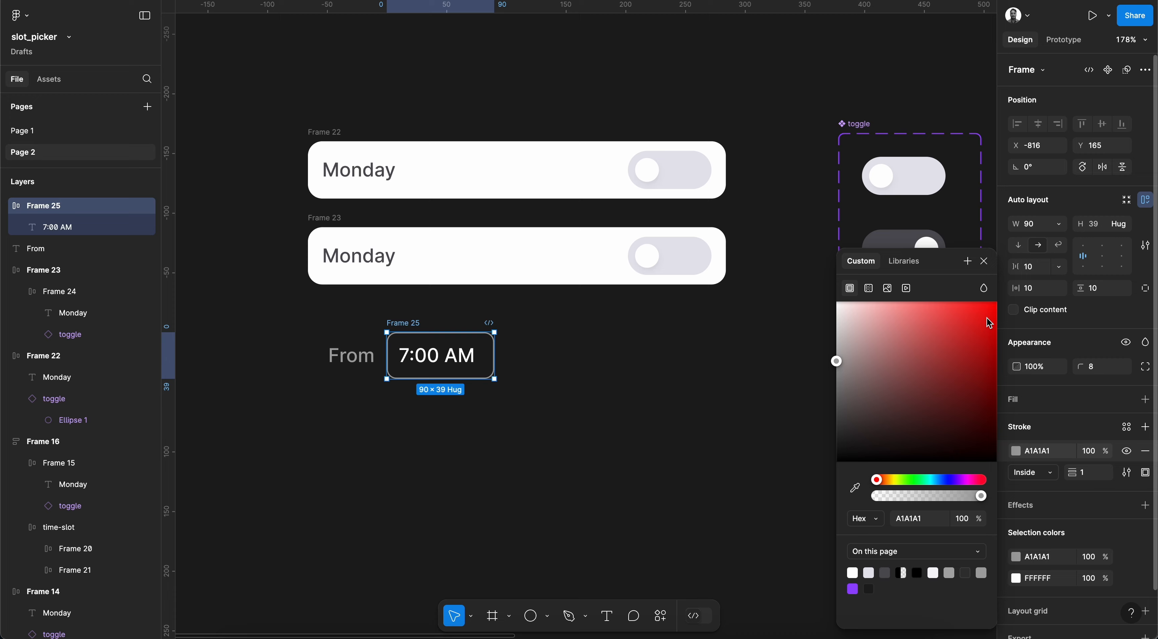
click(984, 261)
- Set the width of the 7:00 AM frame to 100
click(1036, 224)
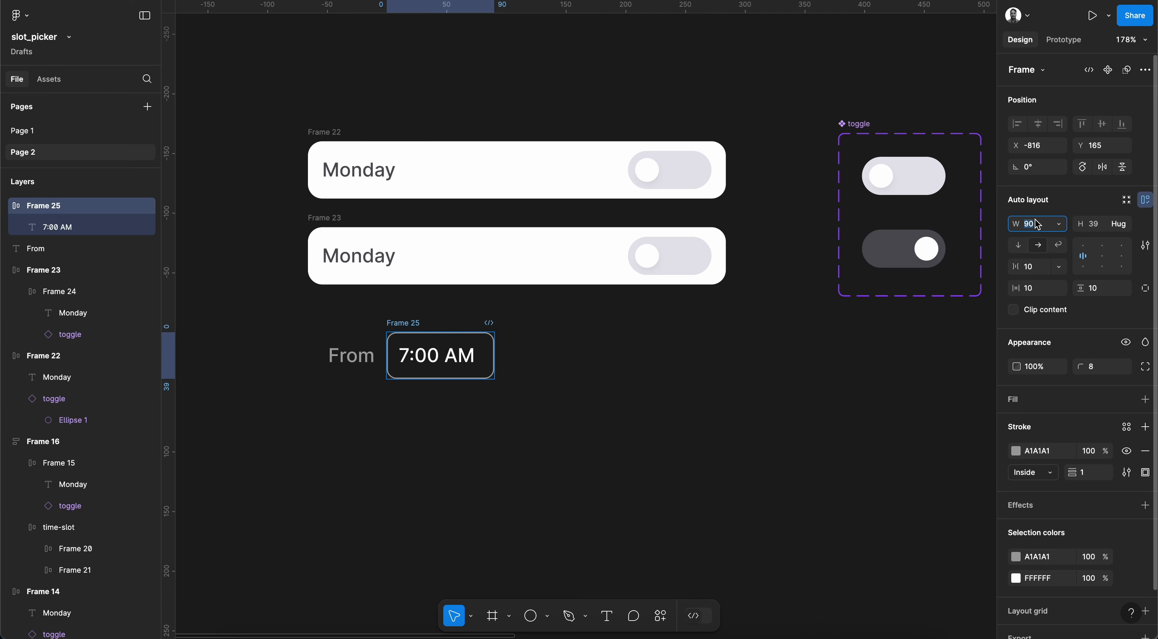
text(100)
key(Return)
click(524, 439)
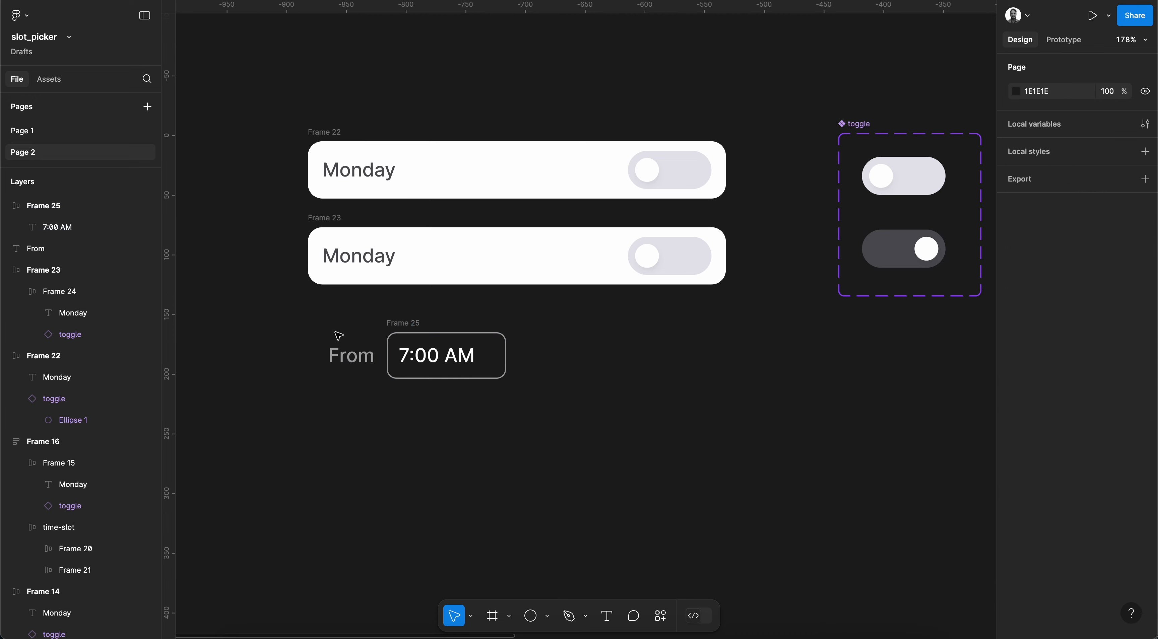
- Wrap the From label and the 7:00 AM field together in an auto layout frame
click(360, 351)
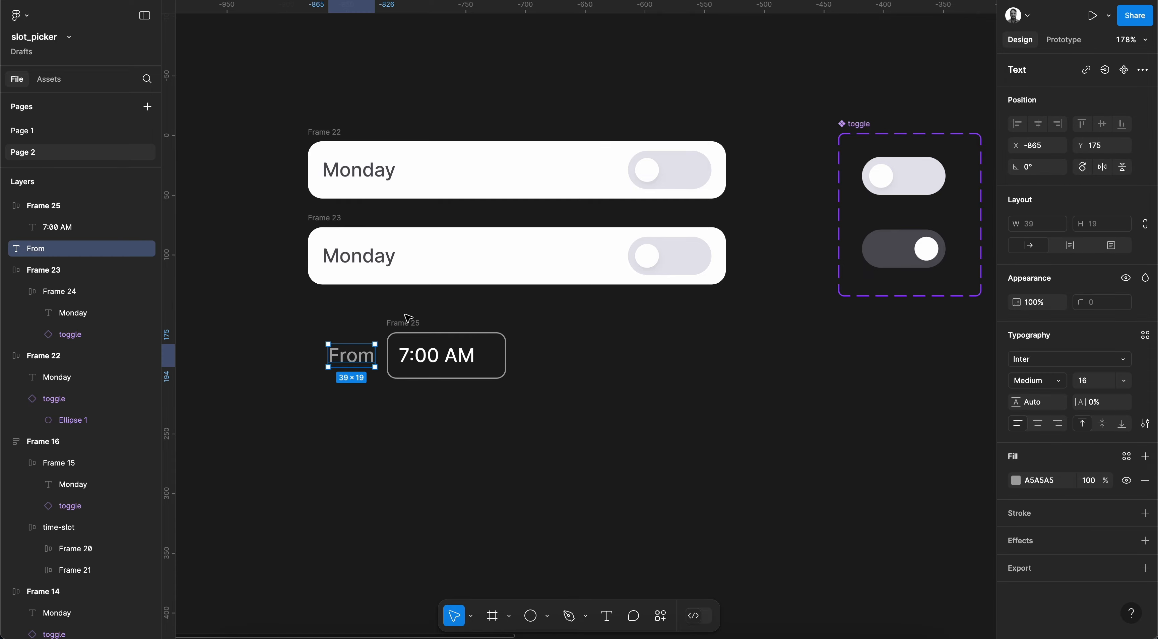
shift+click(406, 322)
key(shift+a)
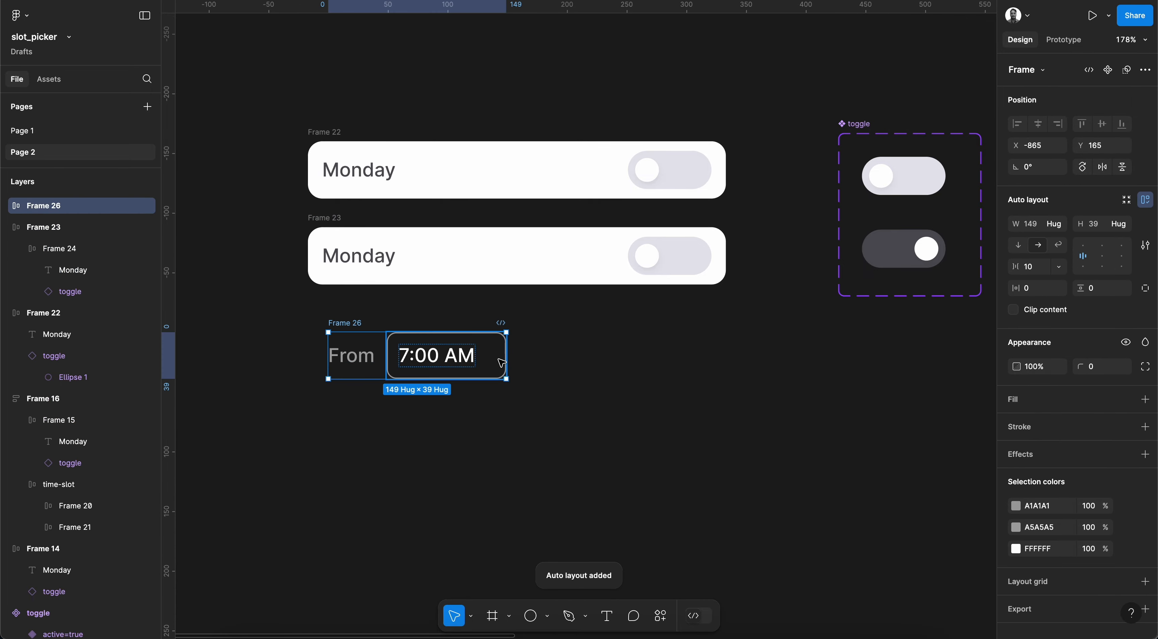
- Duplicate the From time group to its right with a spacing of 18 and change the copy's label to "To"
drag(352, 328, 551, 333)
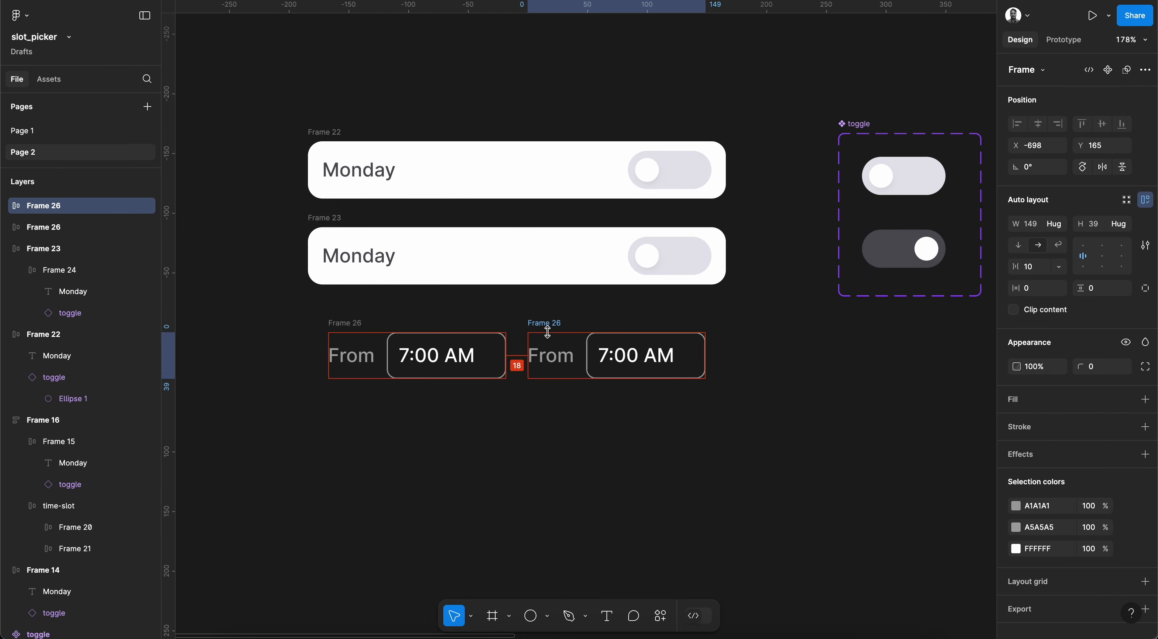
double_click(553, 356)
double_click(554, 357)
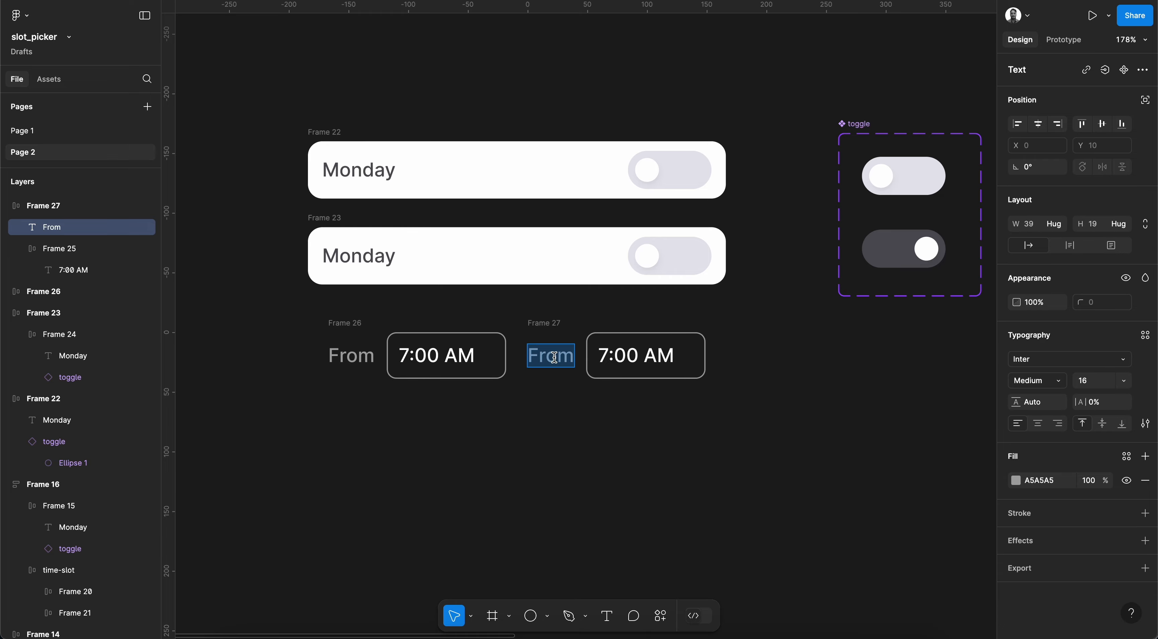
text(To)
key(Escape)
- Change the time in the To field to 8:00 AM
double_click(580, 355)
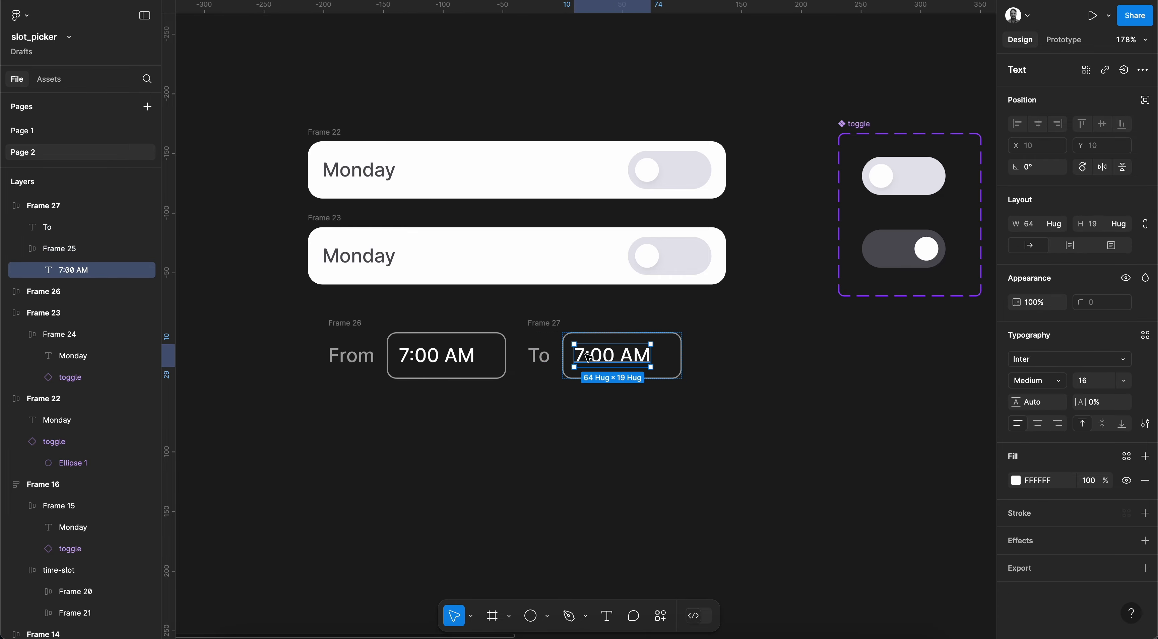
double_click(581, 355)
drag(585, 356, 575, 356)
text(8)
key(Escape)
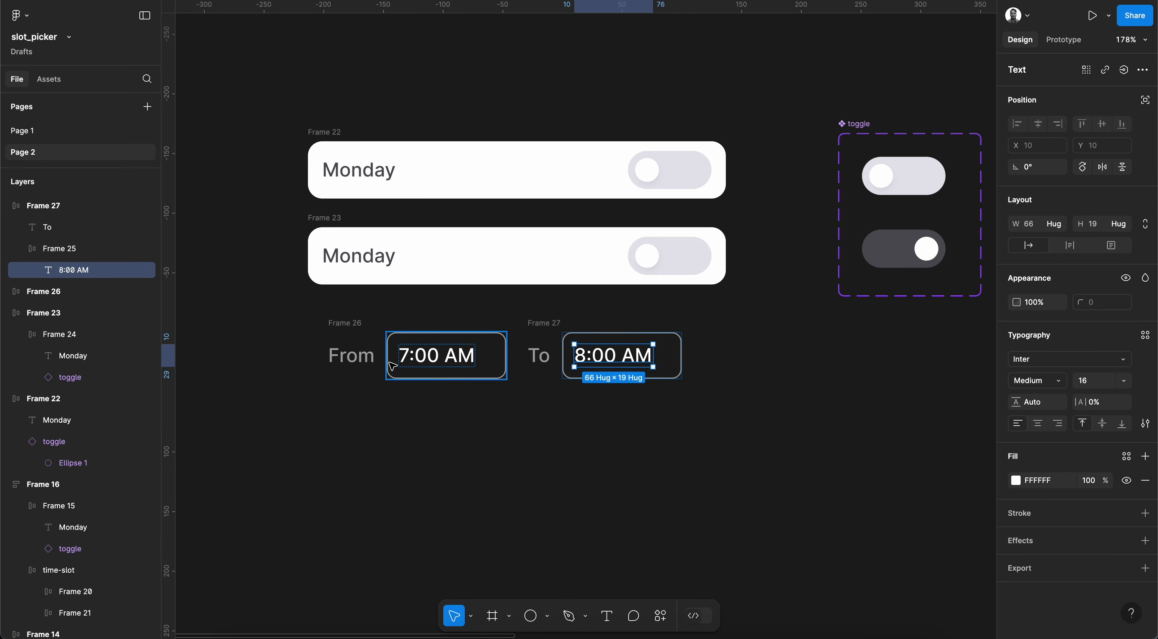
- Wrap the From and To groups in one horizontal auto layout frame with a gap of 16
click(343, 322)
shift+click(547, 324)
key(shift+a)
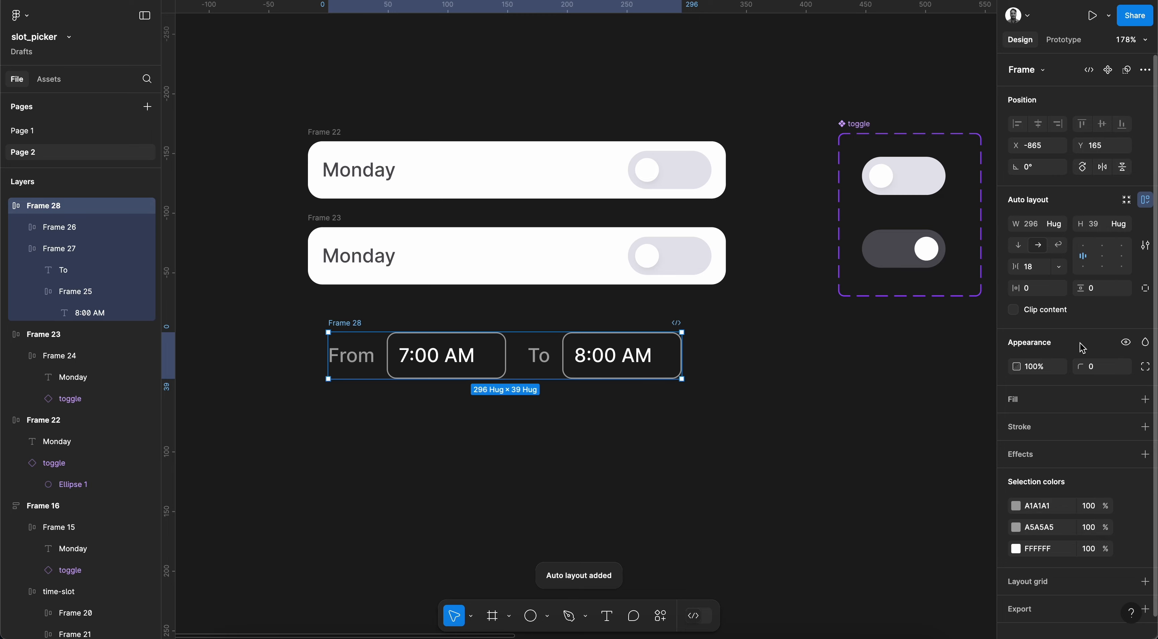
click(1034, 267)
text(16)
key(Return)
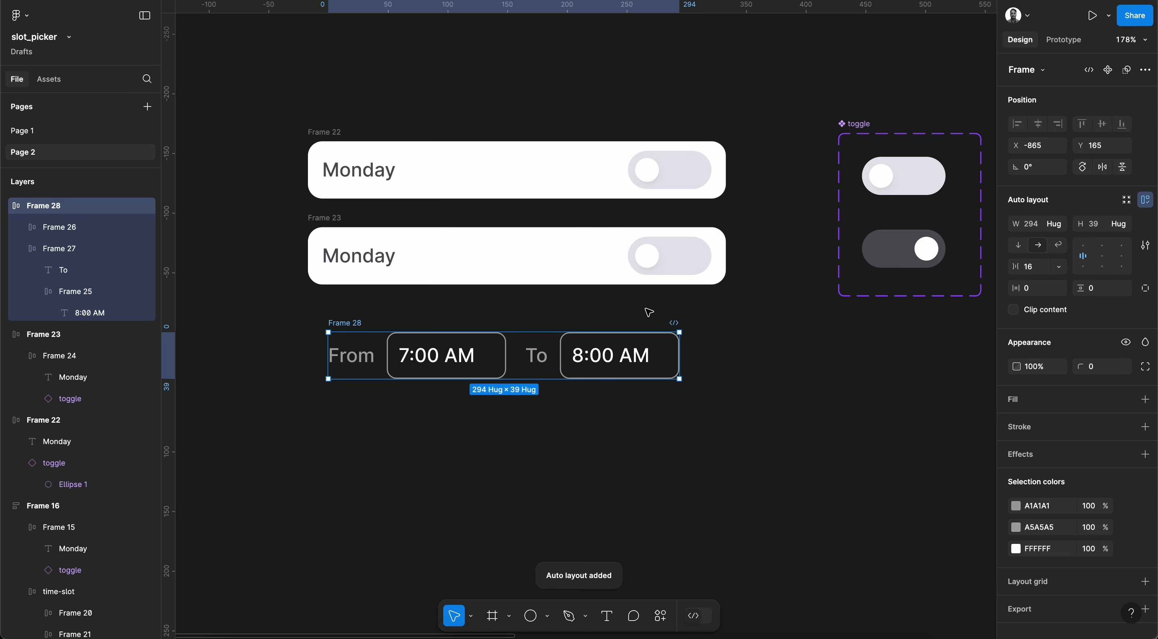
- Reduce the gap between label and time field to 8 in both the From and To groups
click(62, 247)
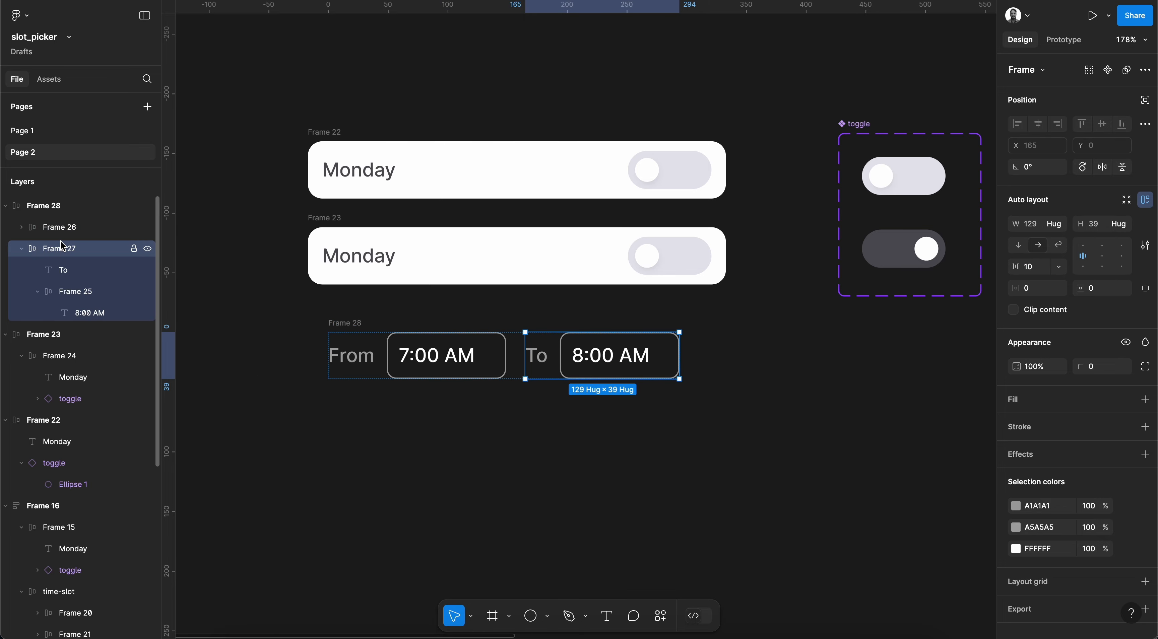
shift+click(62, 227)
click(1030, 269)
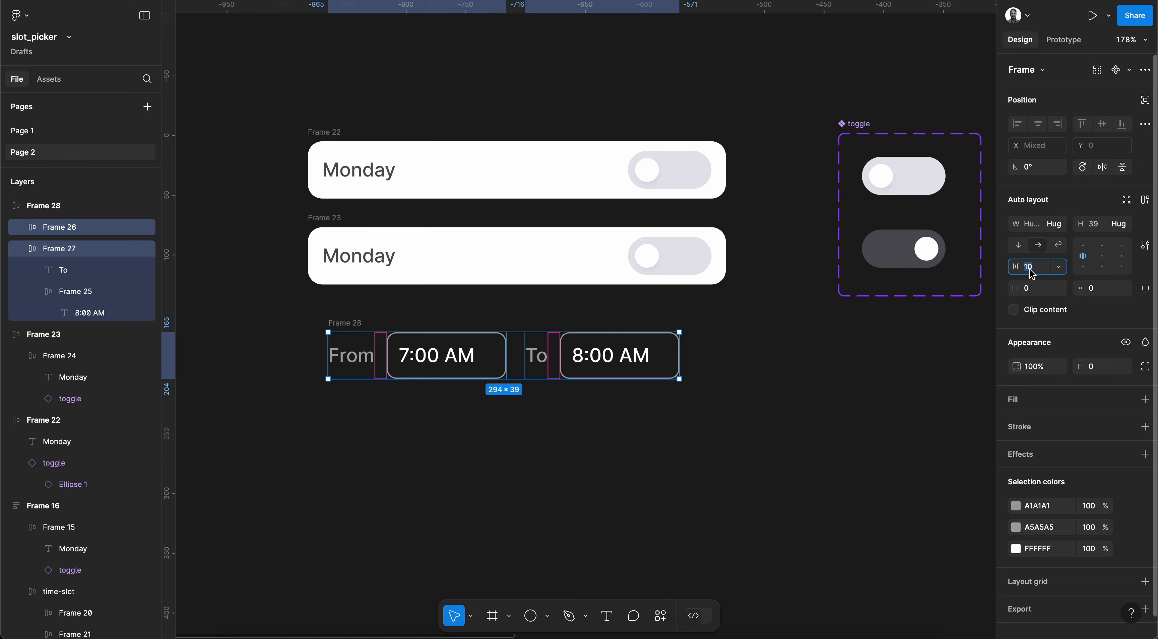
key(Down)
key(Down)
click(766, 396)
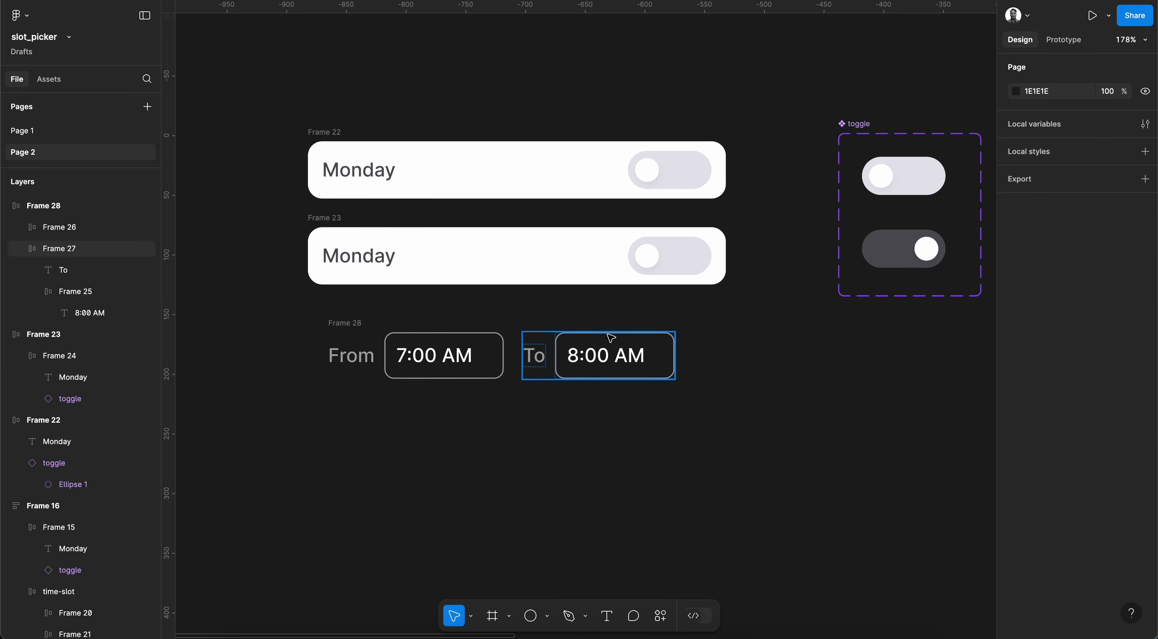
- Duplicate the X icon frame and place the copy to the right of the 8:00 AM field at X -532, Y 185
scroll(670, 333, right, 3)
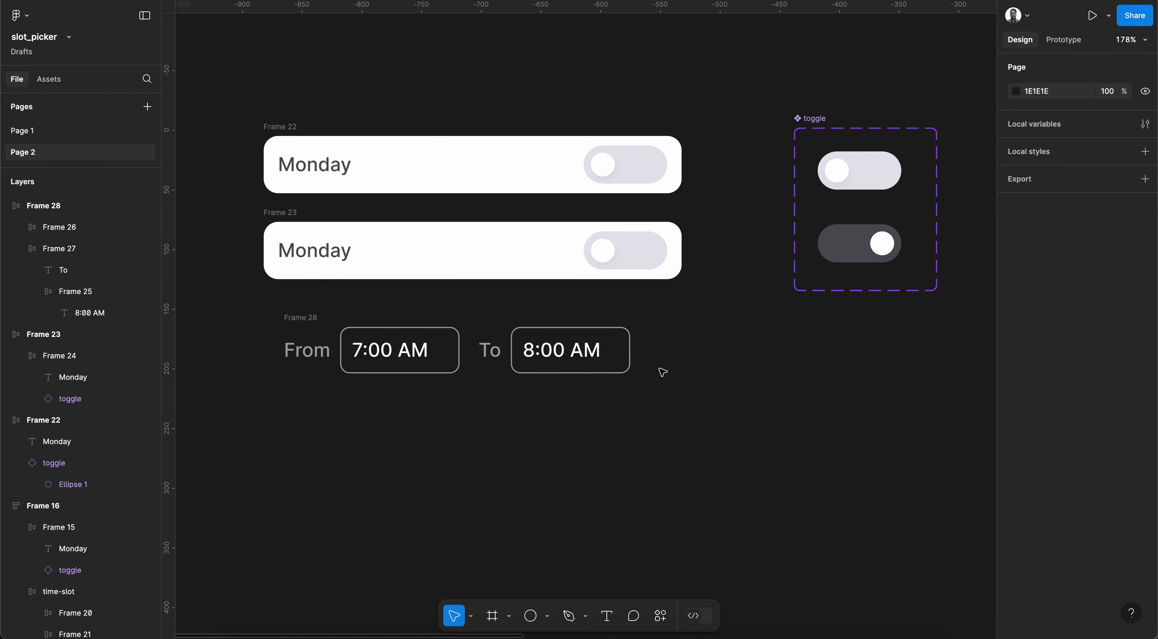
scroll(663, 372, right, 10)
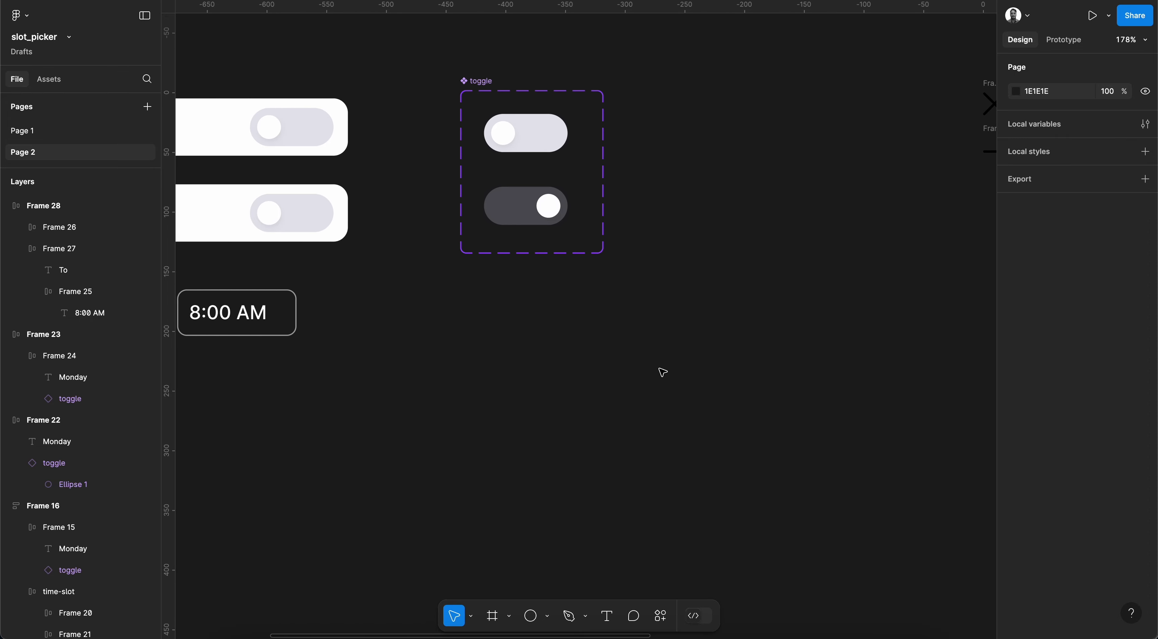
scroll(658, 370, left, 1)
scroll(716, 342, right, 4)
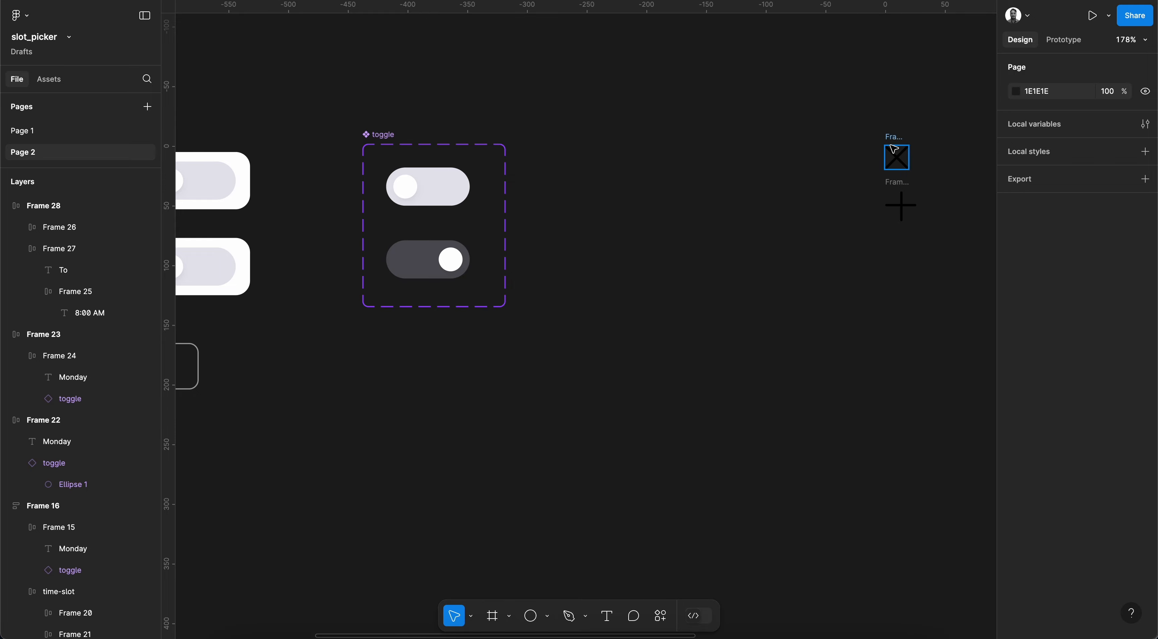
click(896, 138)
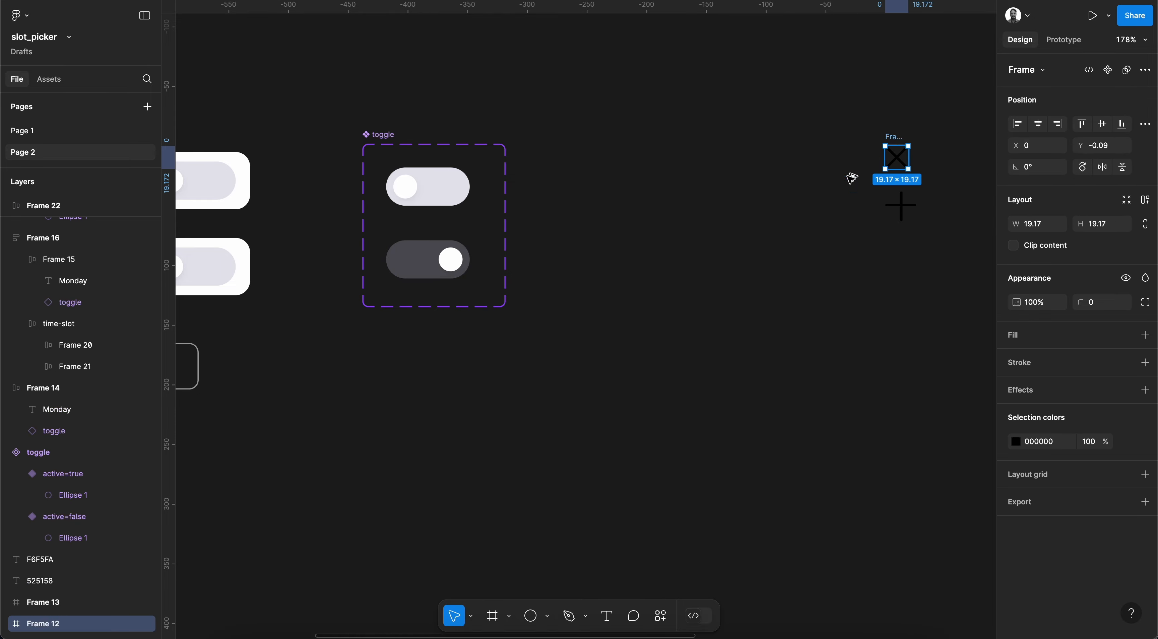
drag(895, 158, 434, 367)
scroll(434, 364, left, 9)
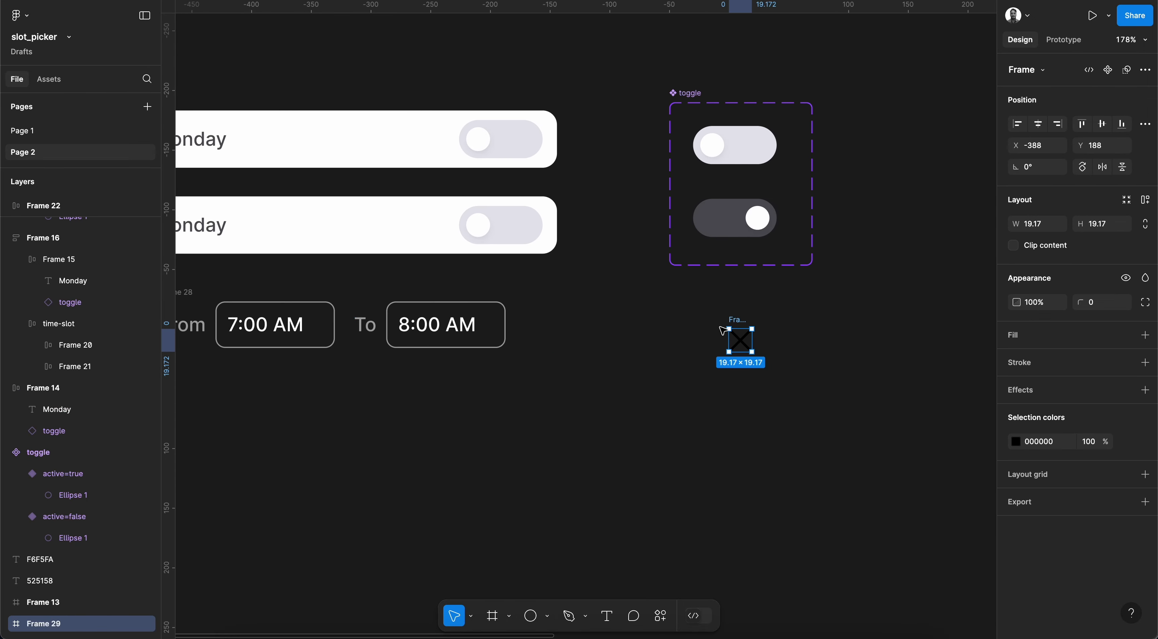
drag(739, 339, 567, 336)
- Add auto layout to the copied X icon frame with horizontal padding 6 and vertical padding 4
scroll(571, 321, right, 9)
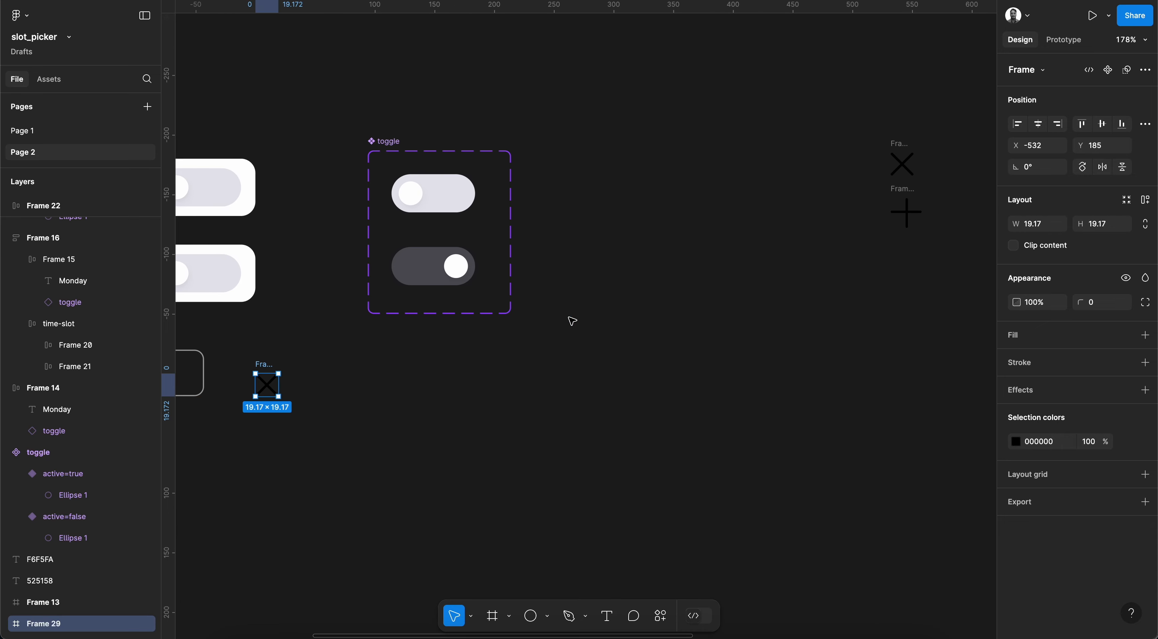
scroll(571, 321, left, 10)
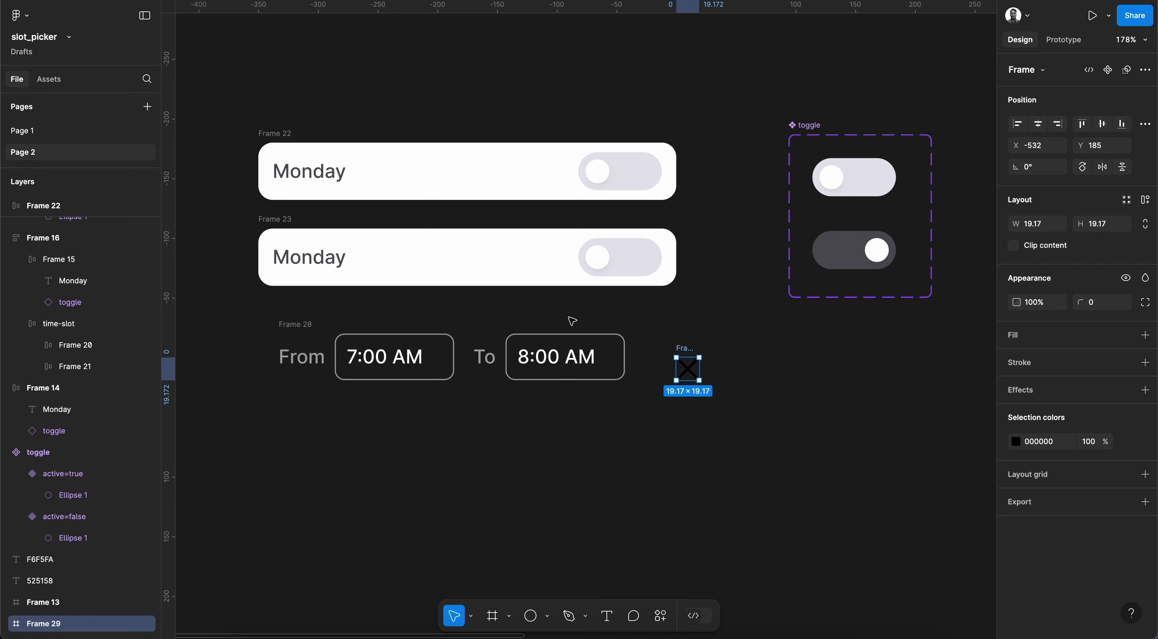
scroll(701, 342, up, 3)
key(shift+a)
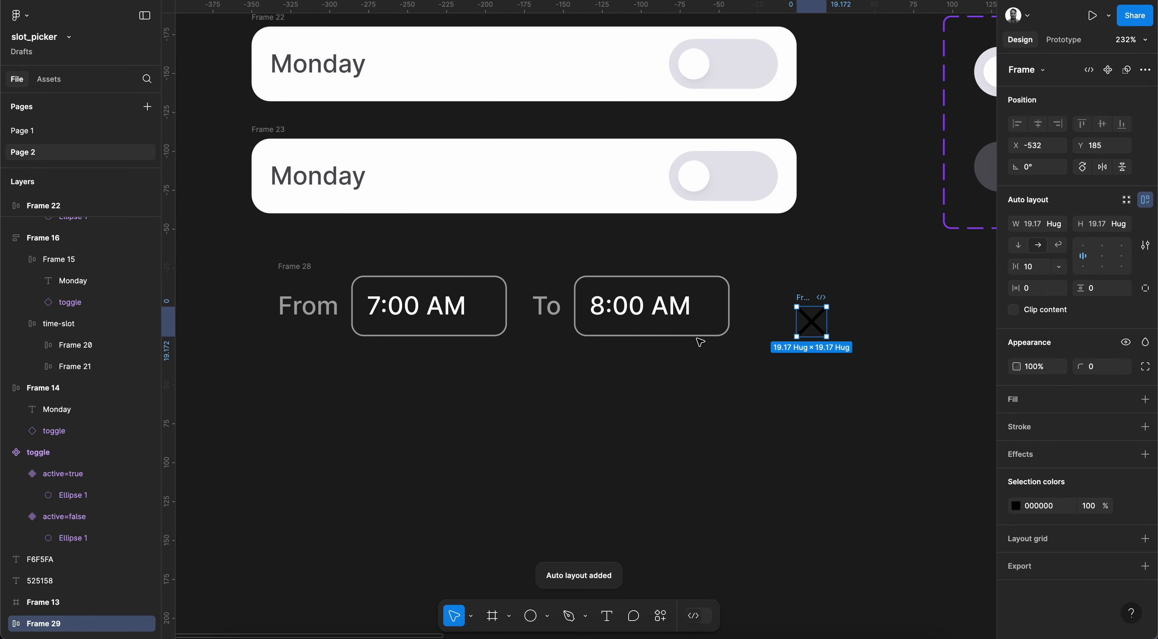
text(4)
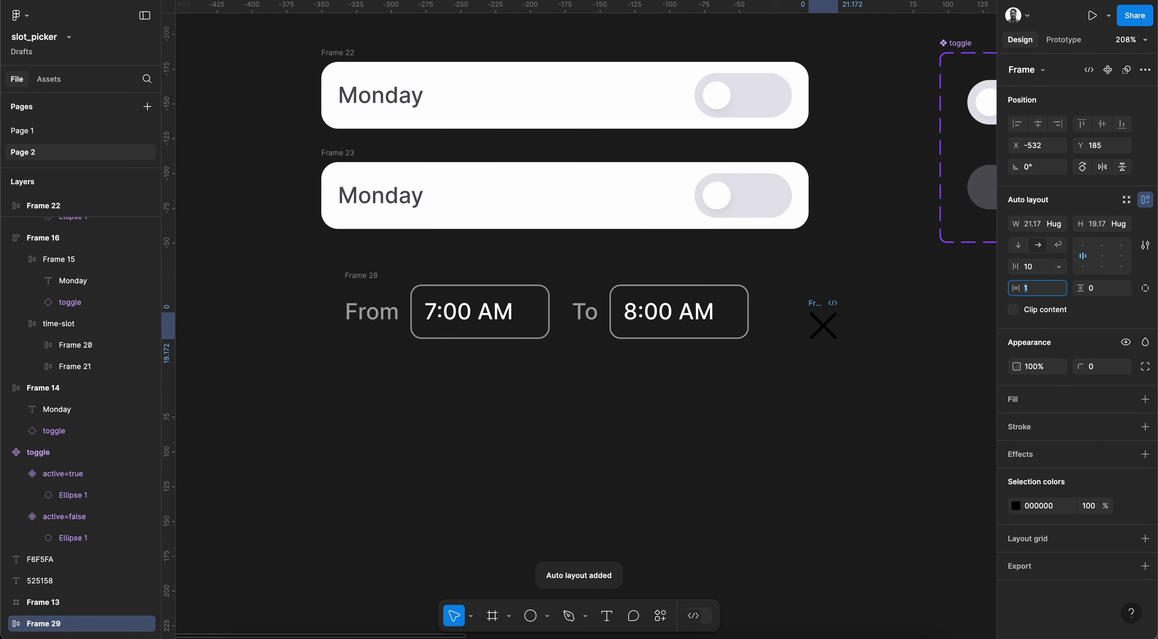
key(Return)
key(Up)
key(Up)
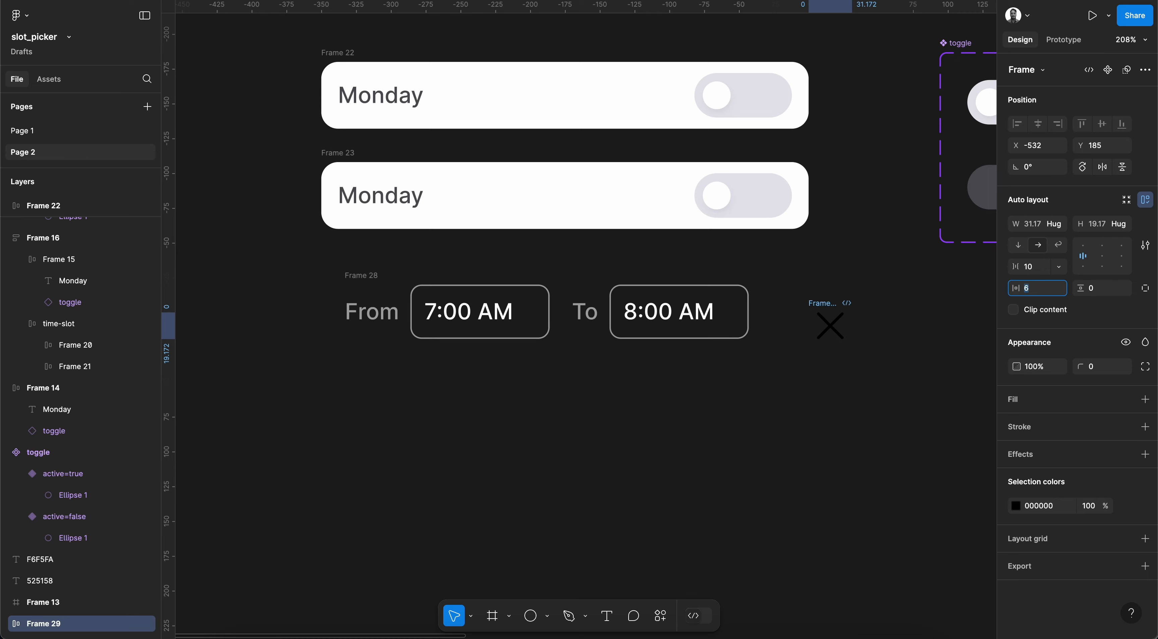
key(Tab)
key(Up)
key(Up)
key(Up)
key(Up)
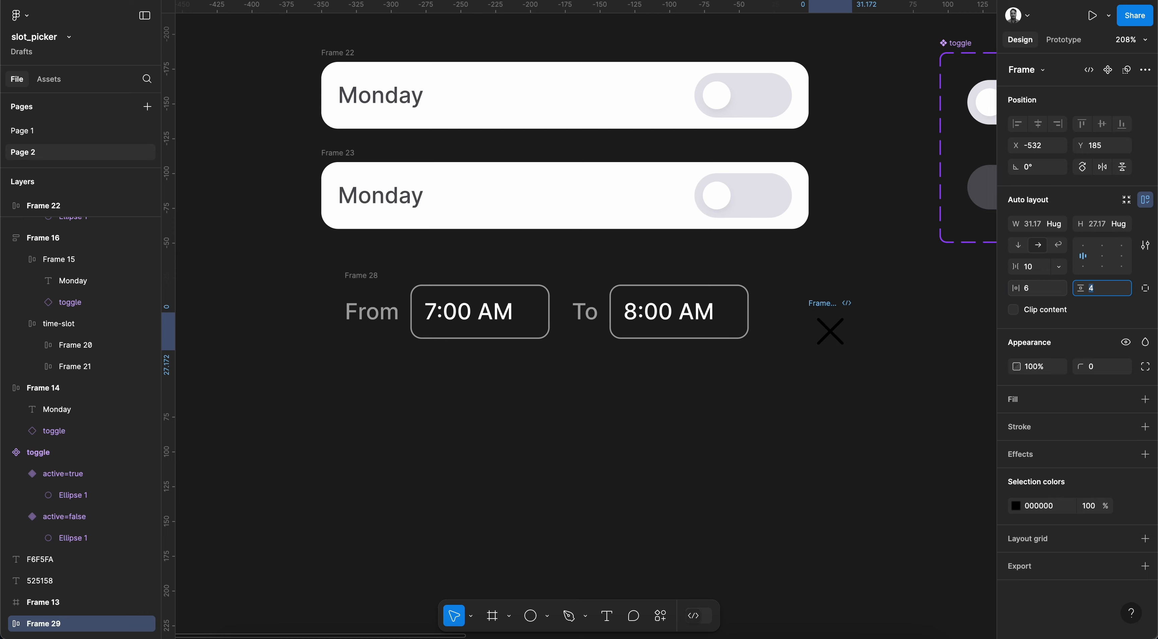
key(Escape)
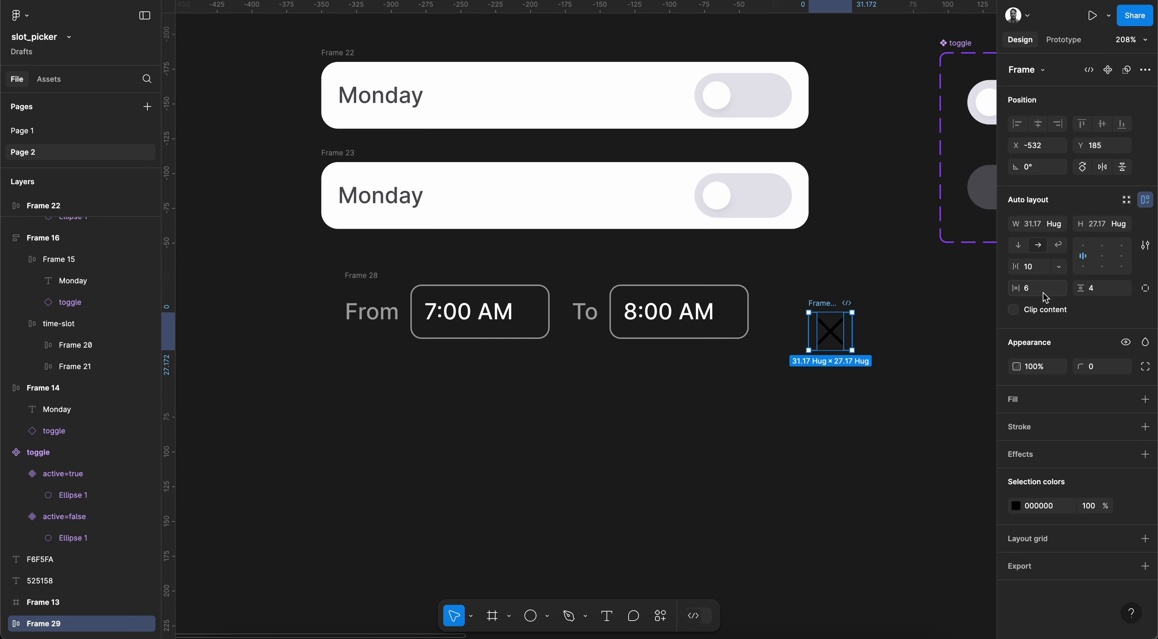
- Give the X icon frame a white FFFFFF fill and a corner radius of 4
click(1144, 399)
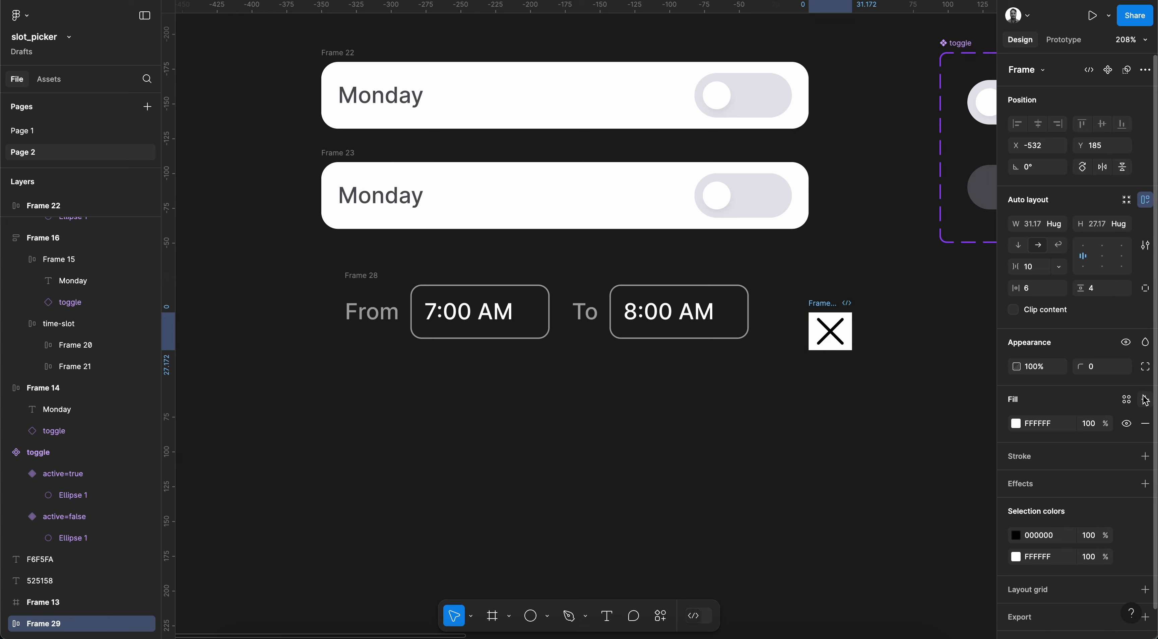
click(1101, 368)
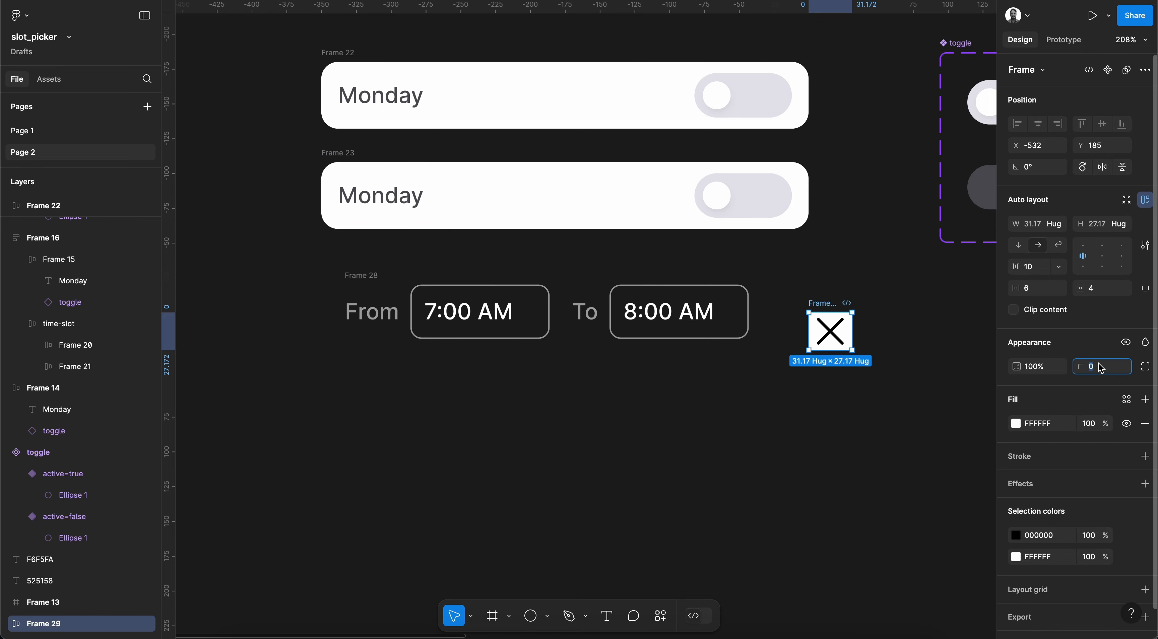
text(12)
key(Return)
text(4)
key(Return)
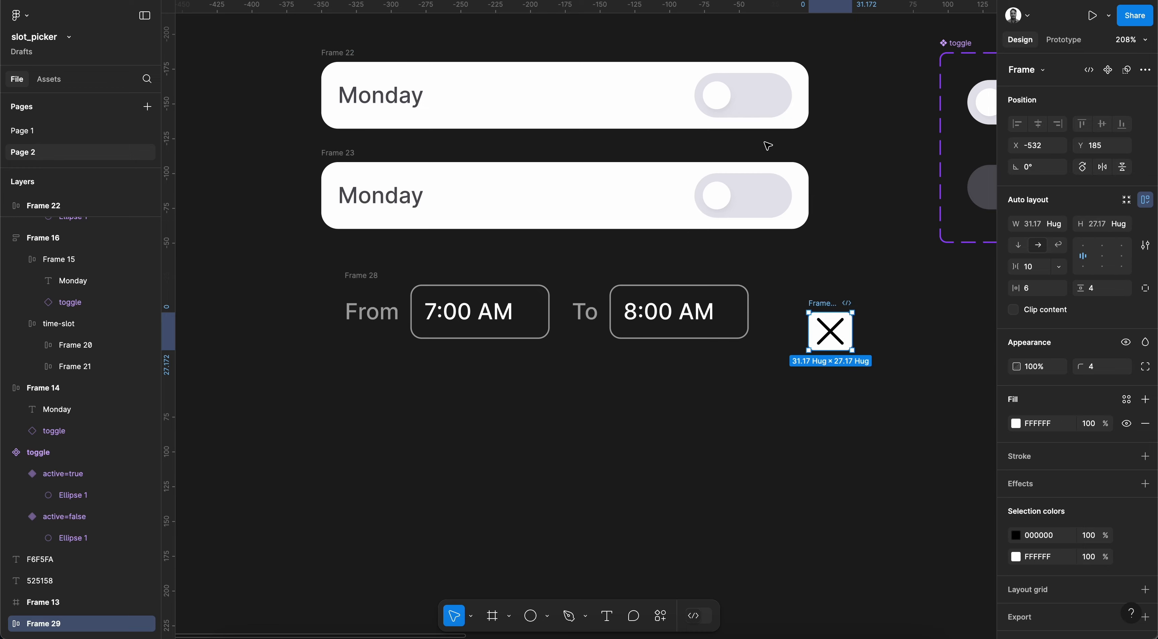
- Copy the light toggle's fill colour E5E5EE and apply it as the X icon frame's fill
click(771, 101)
click(1060, 467)
key(ctrl+c)
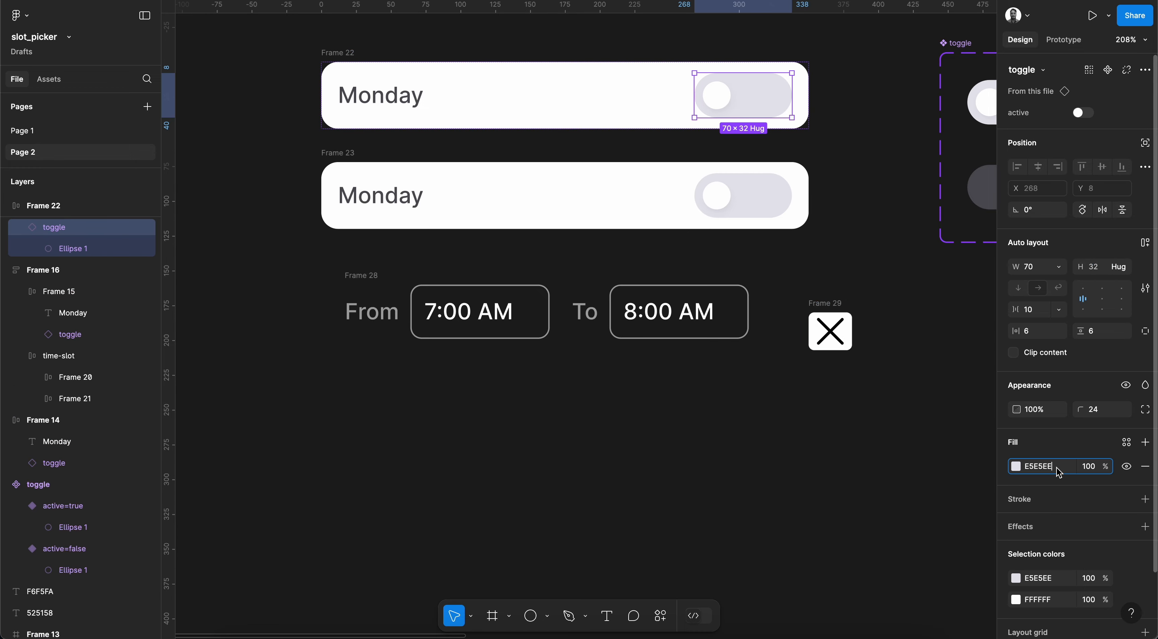
click(830, 305)
click(1057, 423)
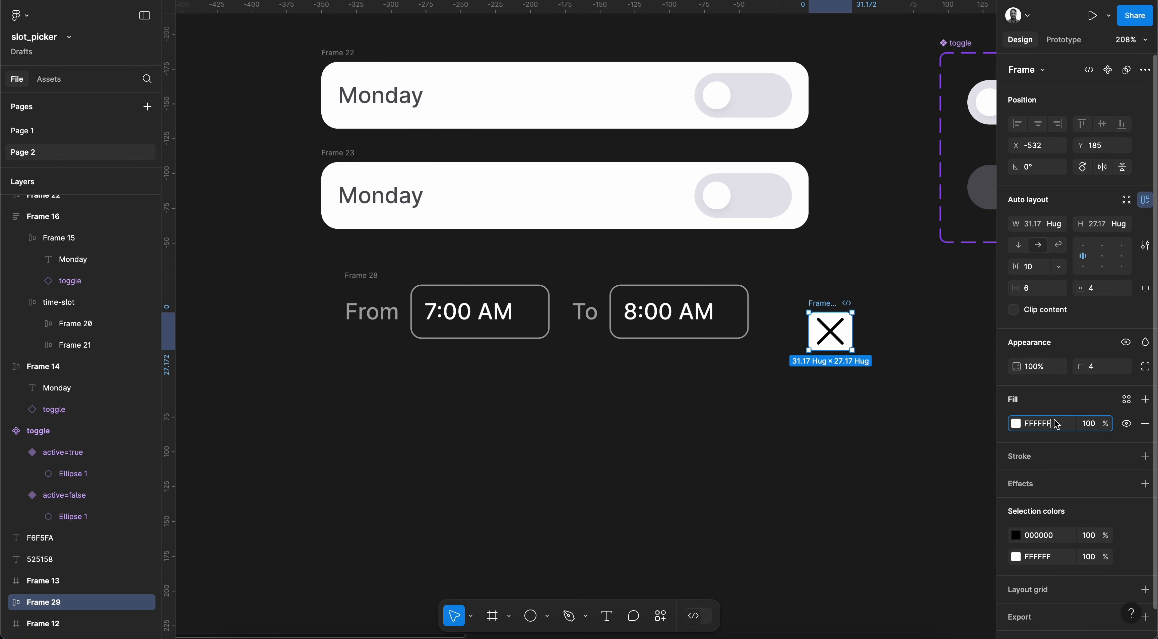
key(ctrl+v)
key(Return)
- Set the X icon frame's vertical padding to 6
click(1098, 289)
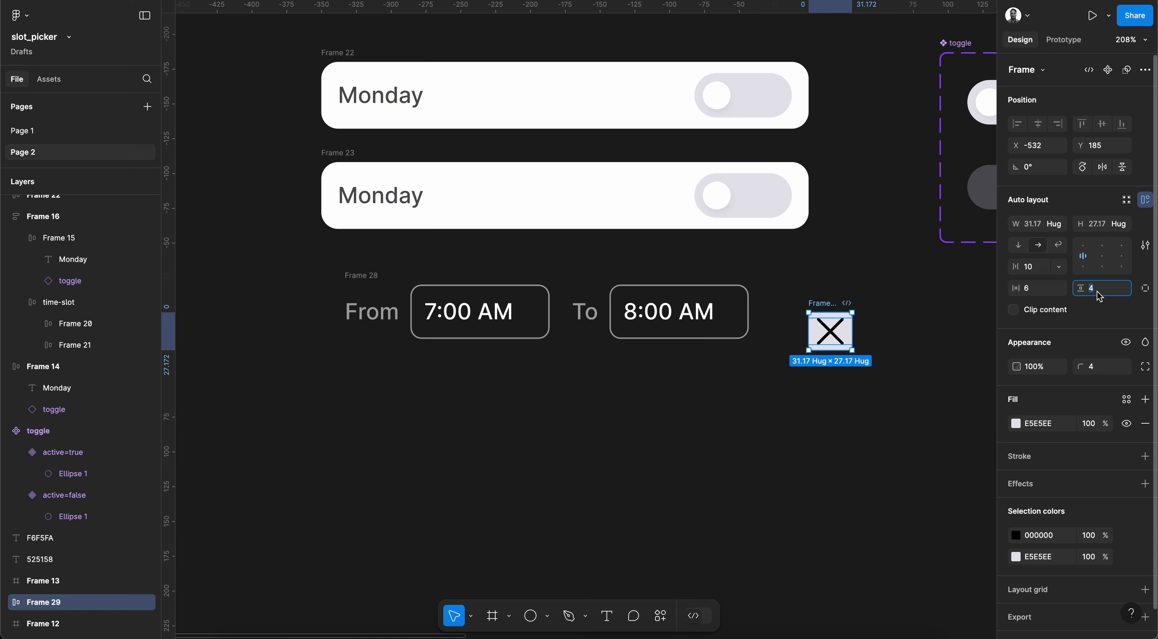
text(7)
key(Return)
text(6)
key(Return)
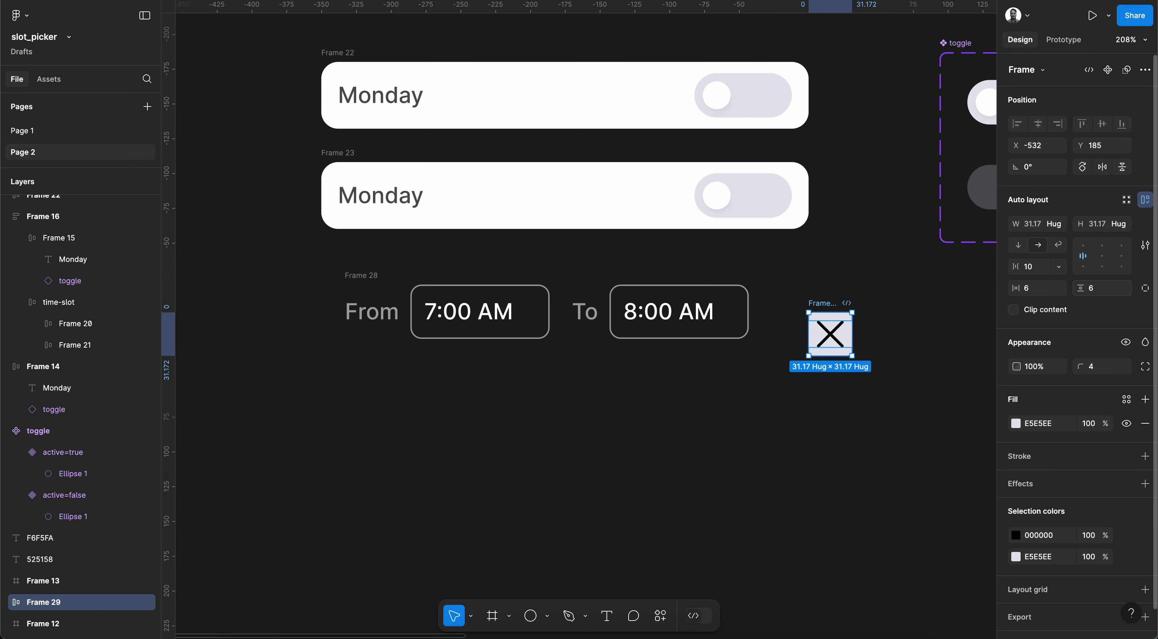
- Try a horizontal padding of 8 on the X icon frame
click(1041, 289)
text(8)
key(Return)
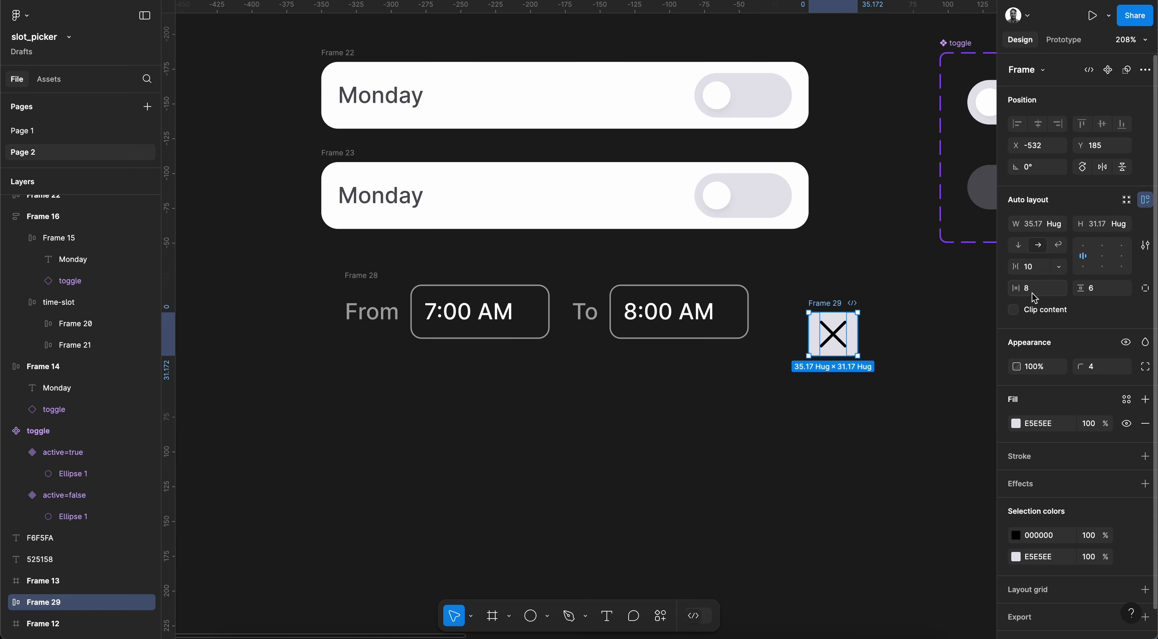
- Move the X icon frame beside the 8:00 AM field to X -558, Y 169, and set its horizontal padding to 6
drag(818, 317, 782, 294)
click(1040, 293)
key(Down)
key(Down)
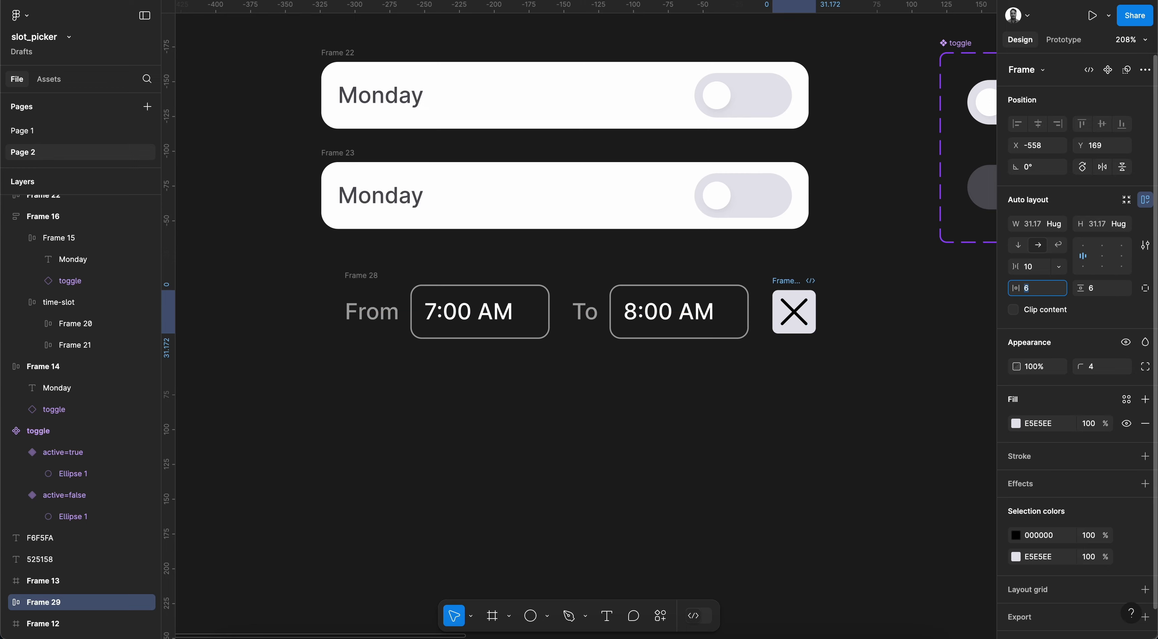
key(Return)
- Wrap the From/To time group and the X icon frame in a horizontal auto layout frame with a gap of 16
shift+click(402, 282)
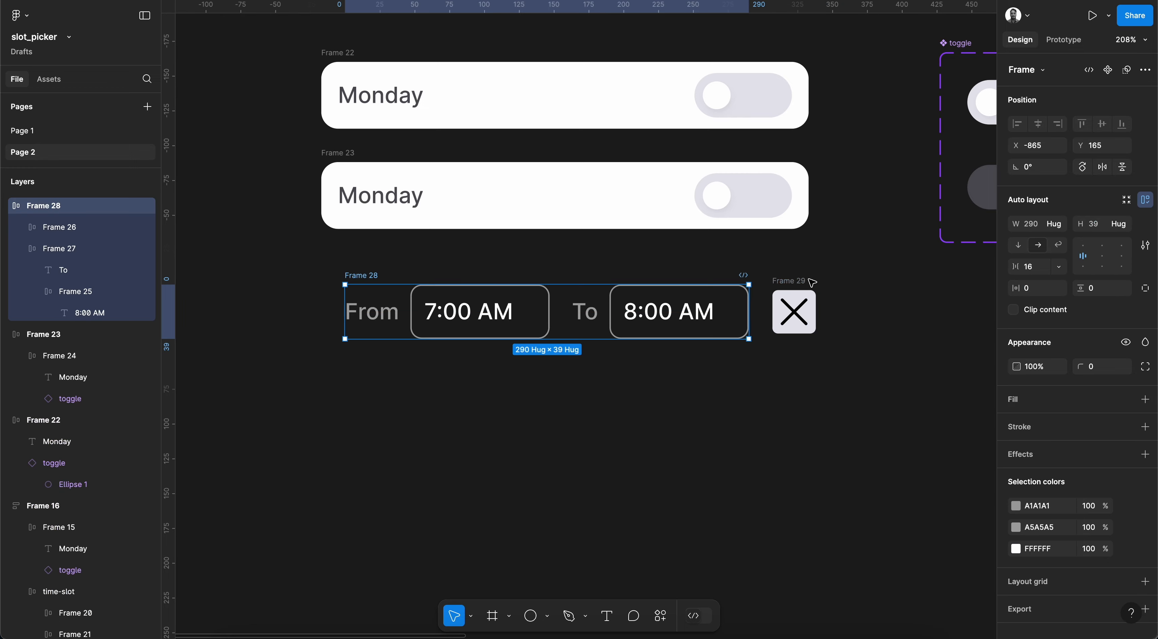
key(shift+a)
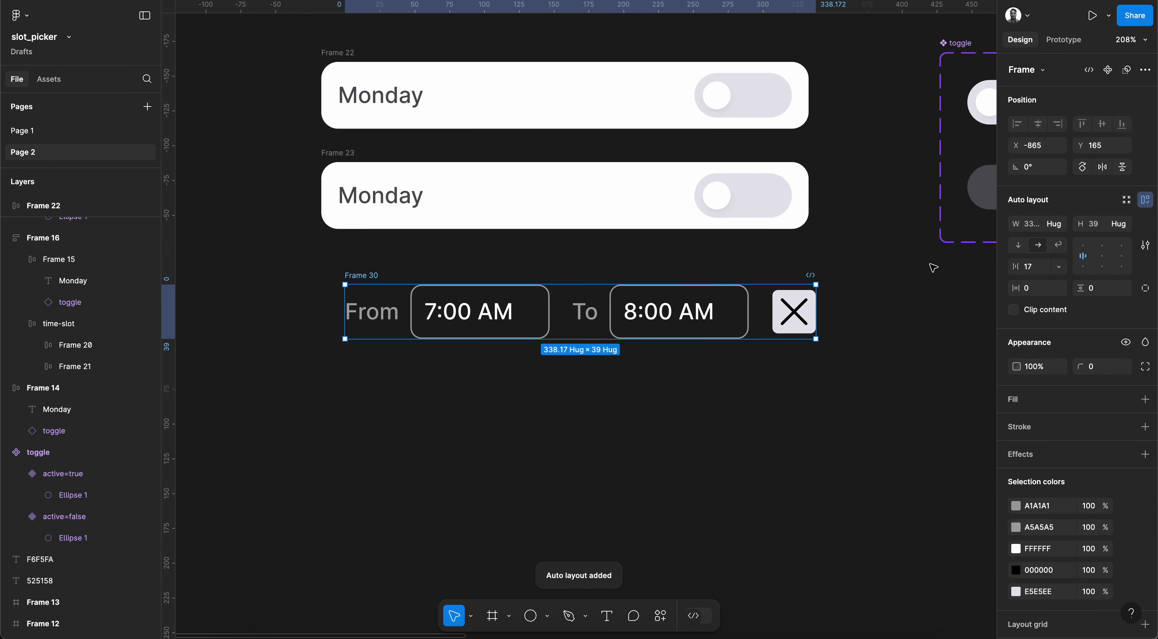
click(1042, 271)
key(Down)
key(Return)
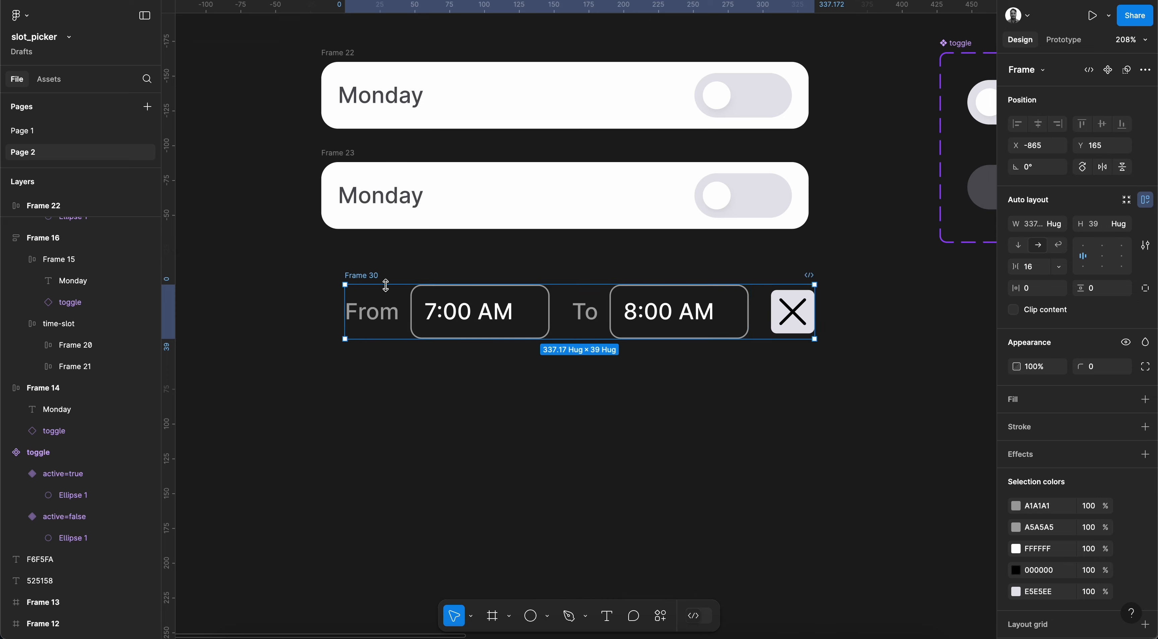
- Cut the From/To time row with the X icon and paste it into the lower Monday row, Frame 23
click(385, 268)
click(374, 276)
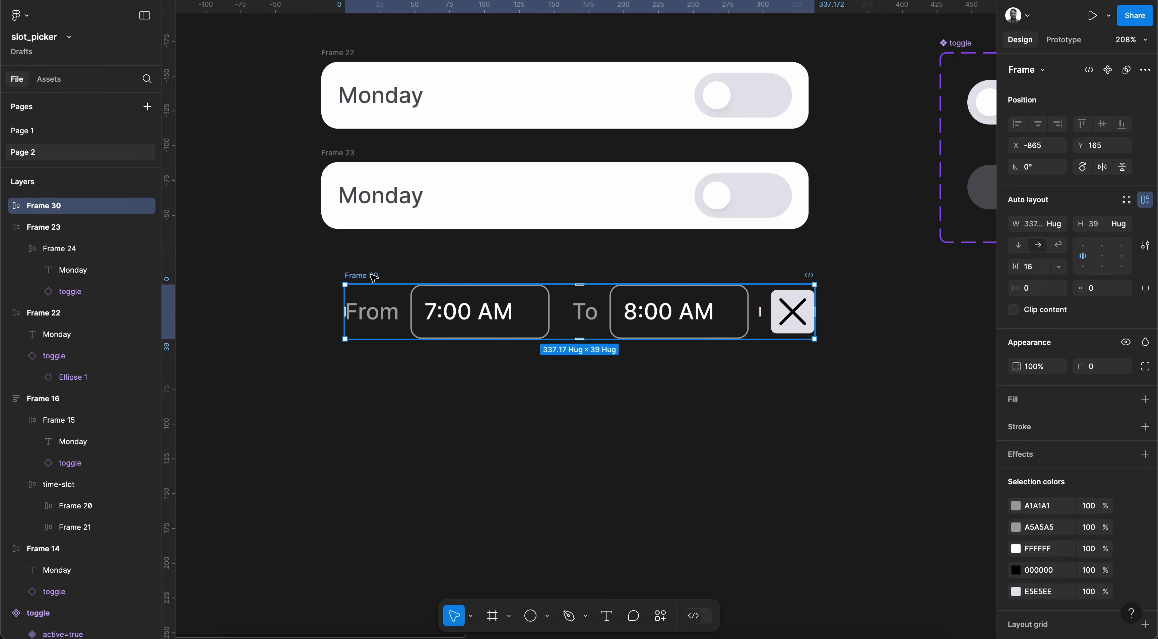
key(Delete)
click(342, 156)
key(ctrl+v)
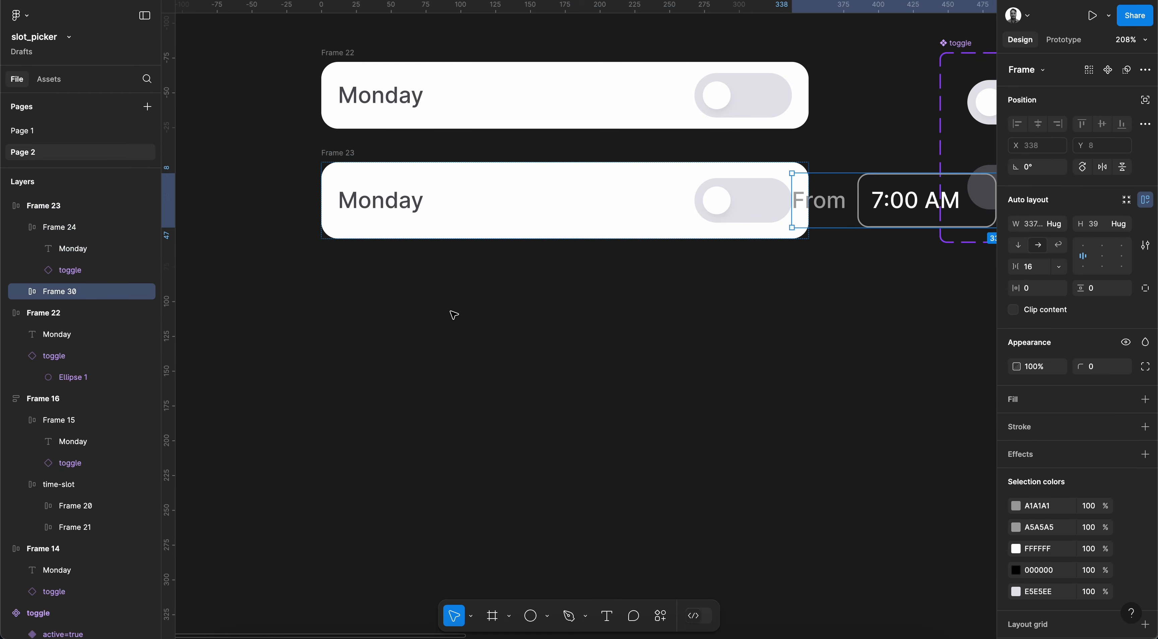
- Change Frame 23 to a vertical auto layout with a gap of 20 between the Monday header and the time row
click(45, 227)
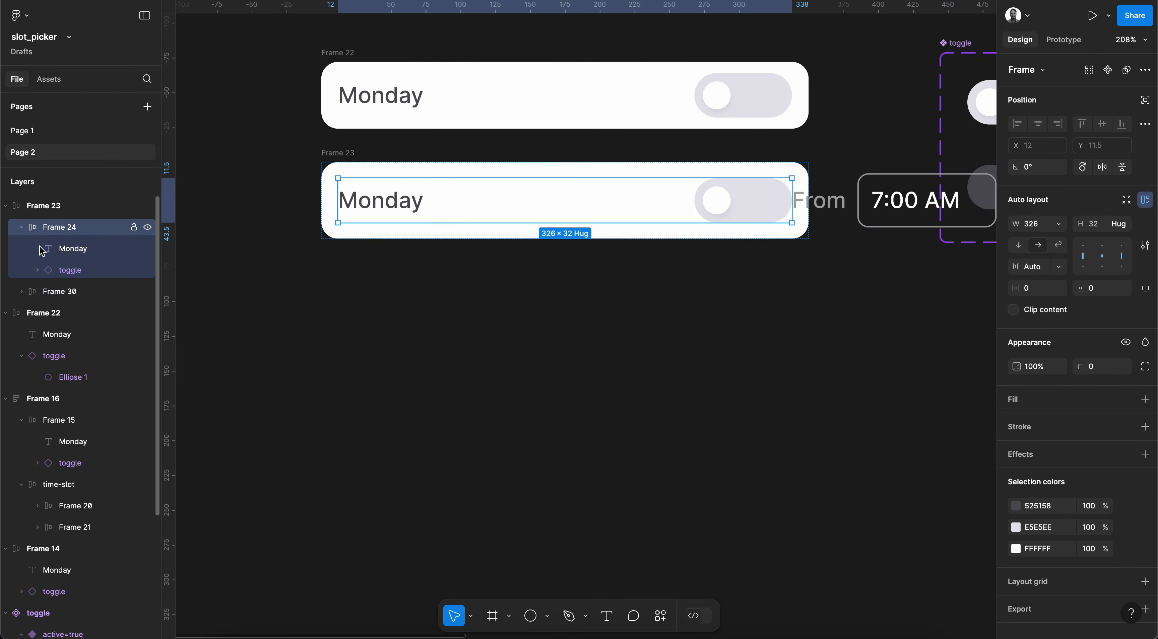
click(21, 227)
click(40, 207)
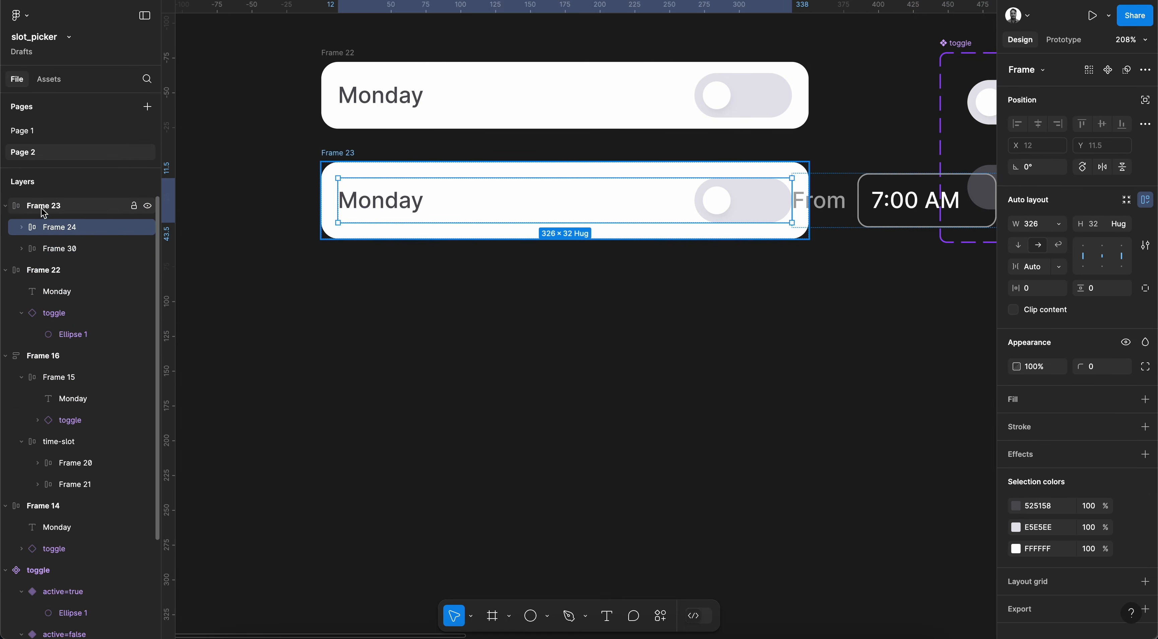
click(1023, 247)
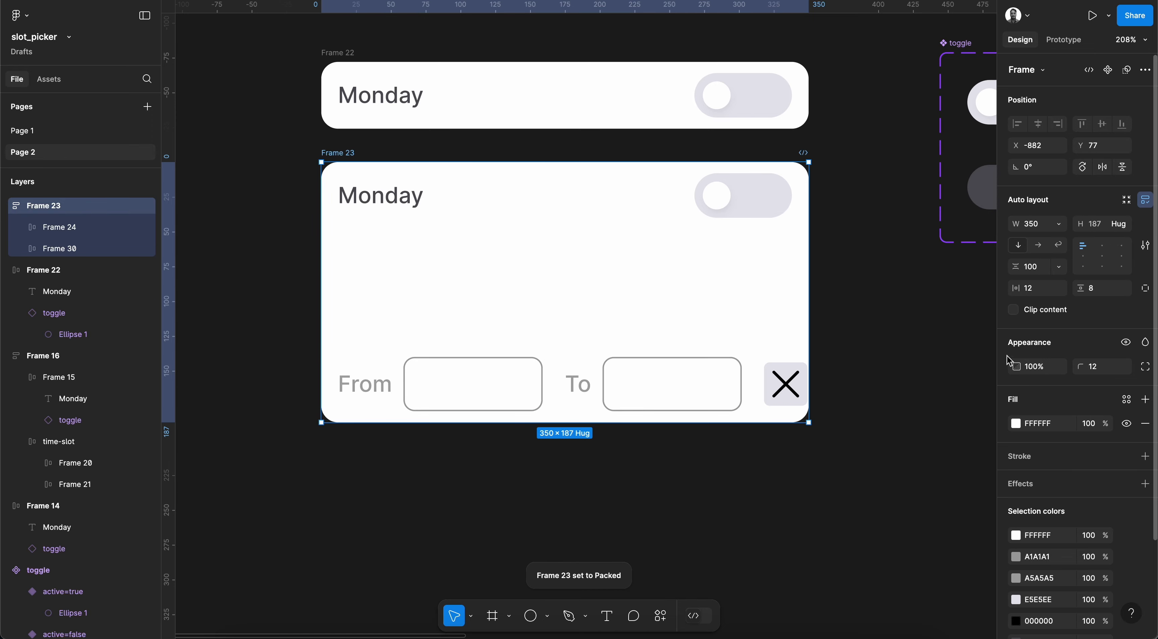
click(1059, 266)
click(1043, 267)
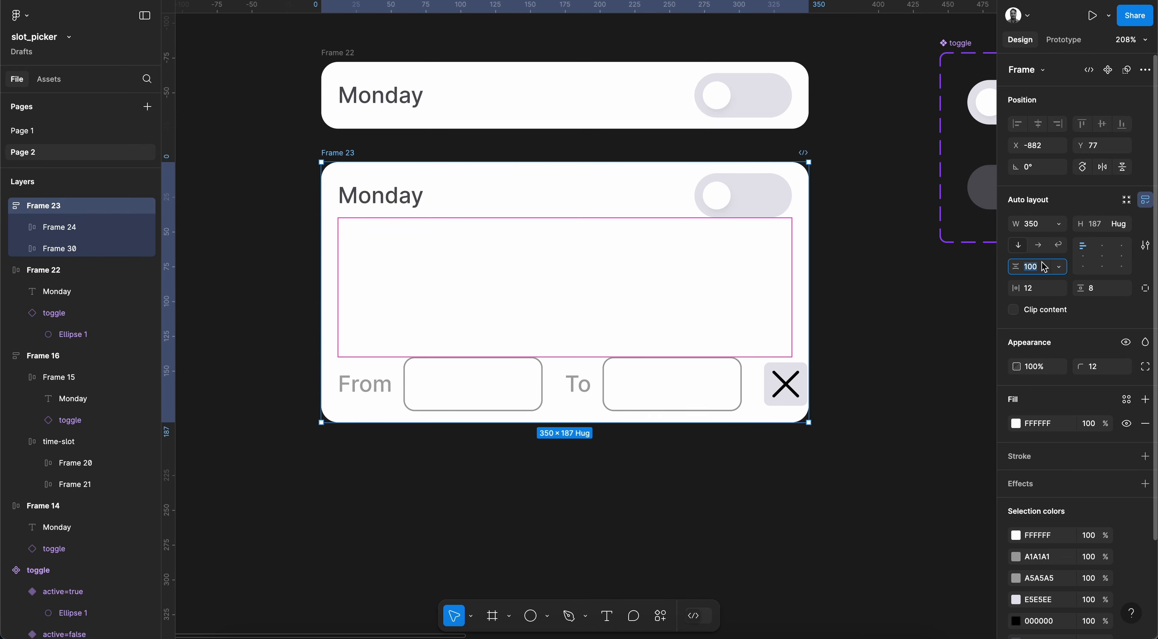
key(Return)
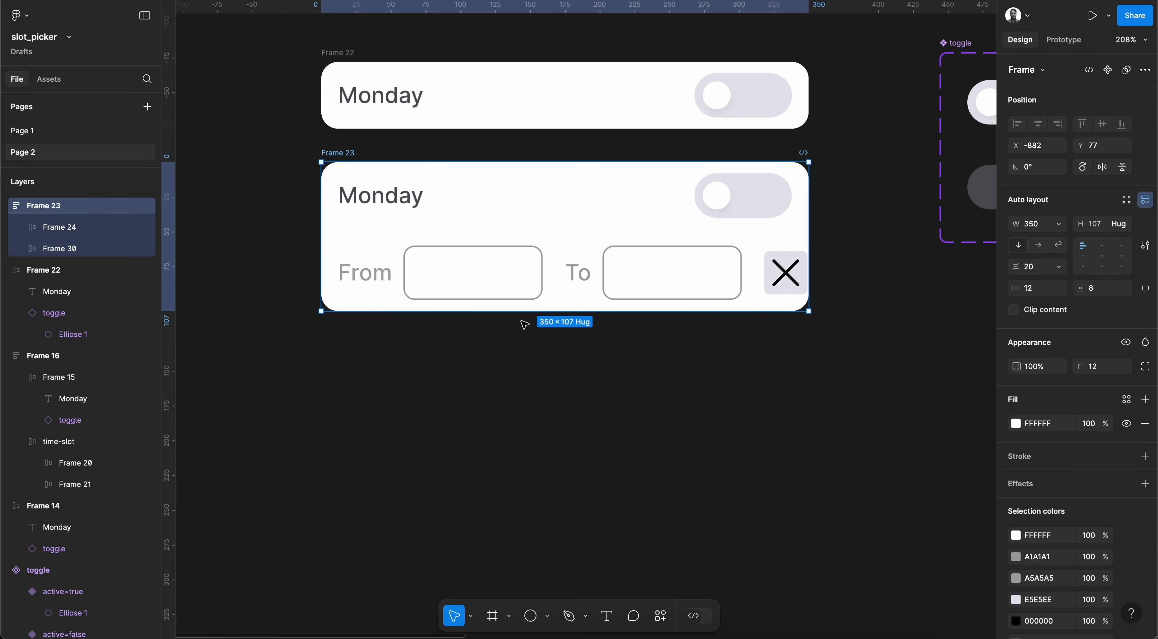
- Recolour the 7:00 AM and 8:00 AM texts in Frame 23 to the dark toggle's colour, 525158
super+click(465, 267)
shift+super+click(664, 282)
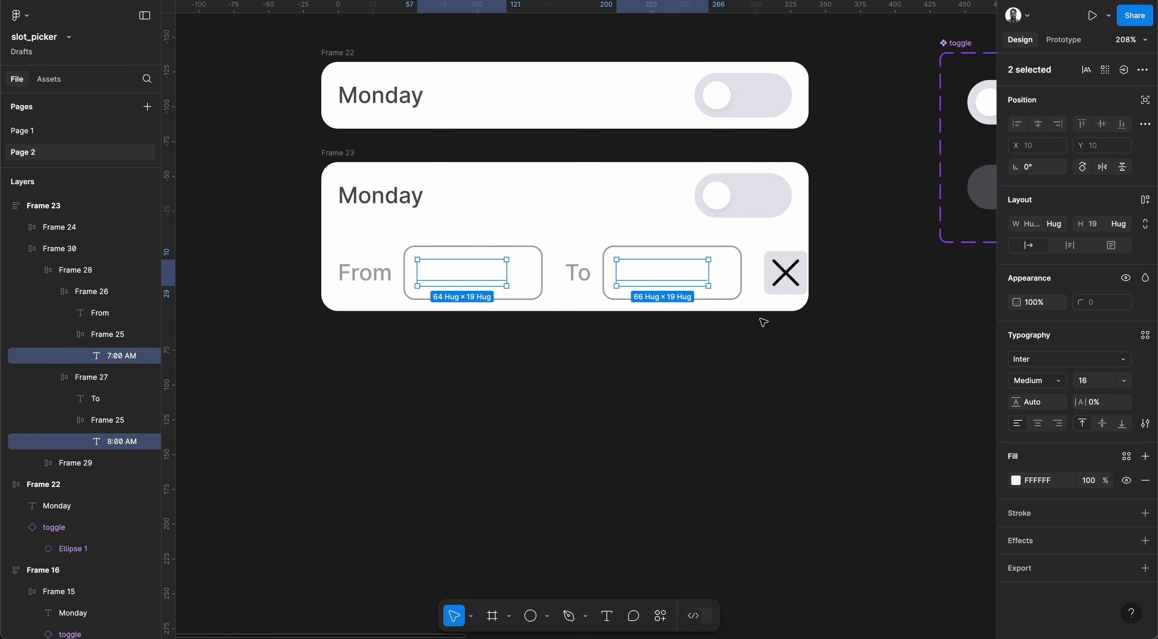
scroll(763, 323, right, 5)
click(787, 232)
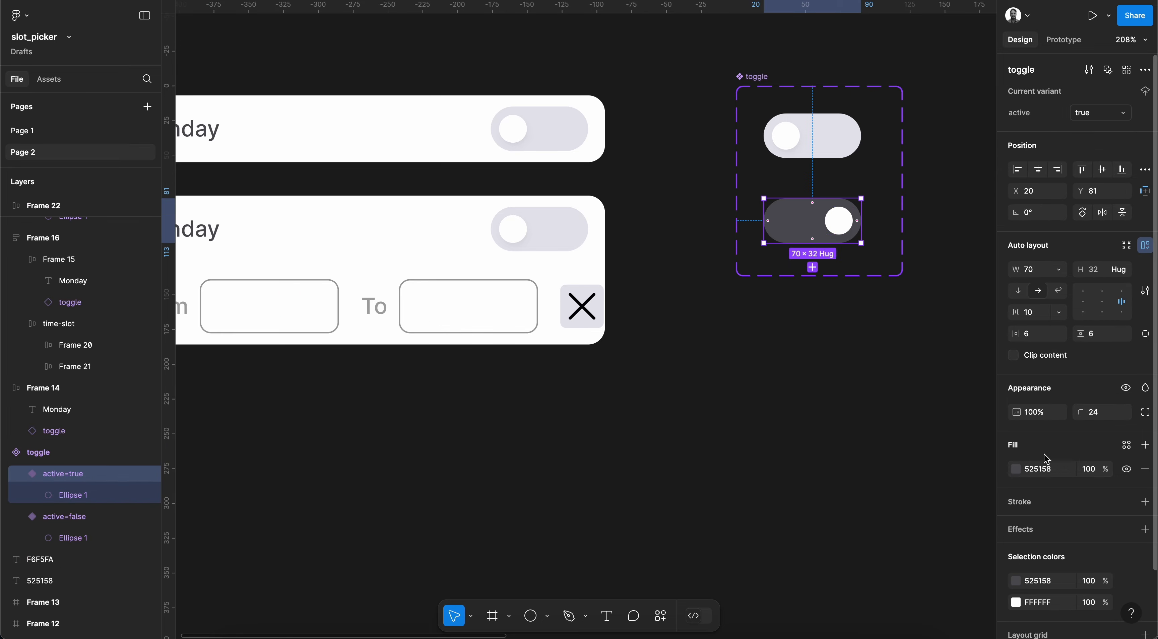
click(740, 449)
scroll(739, 448, left, 3)
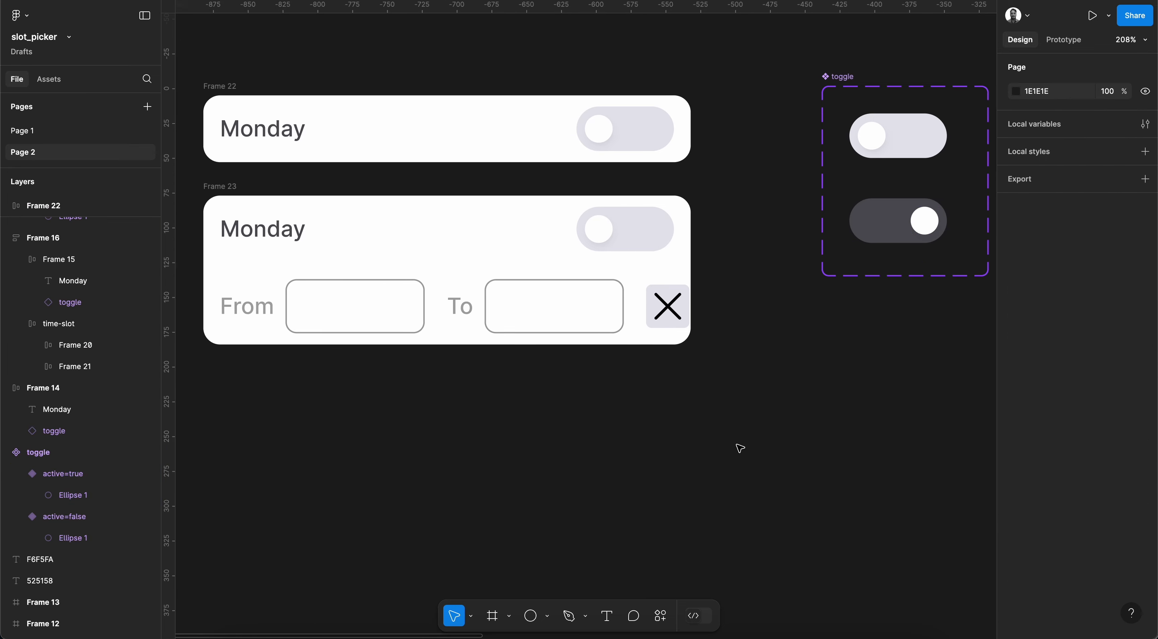
scroll(739, 449, left, 3)
super+click(677, 313)
shift+super+click(445, 305)
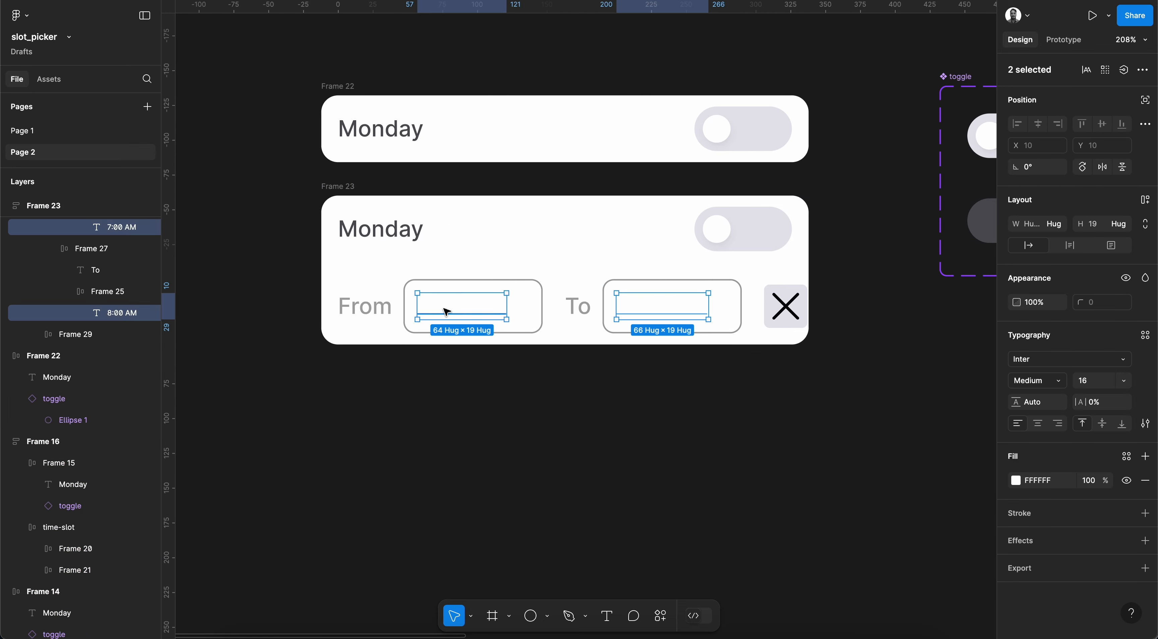
click(1057, 480)
text(525158)
key(Return)
click(661, 469)
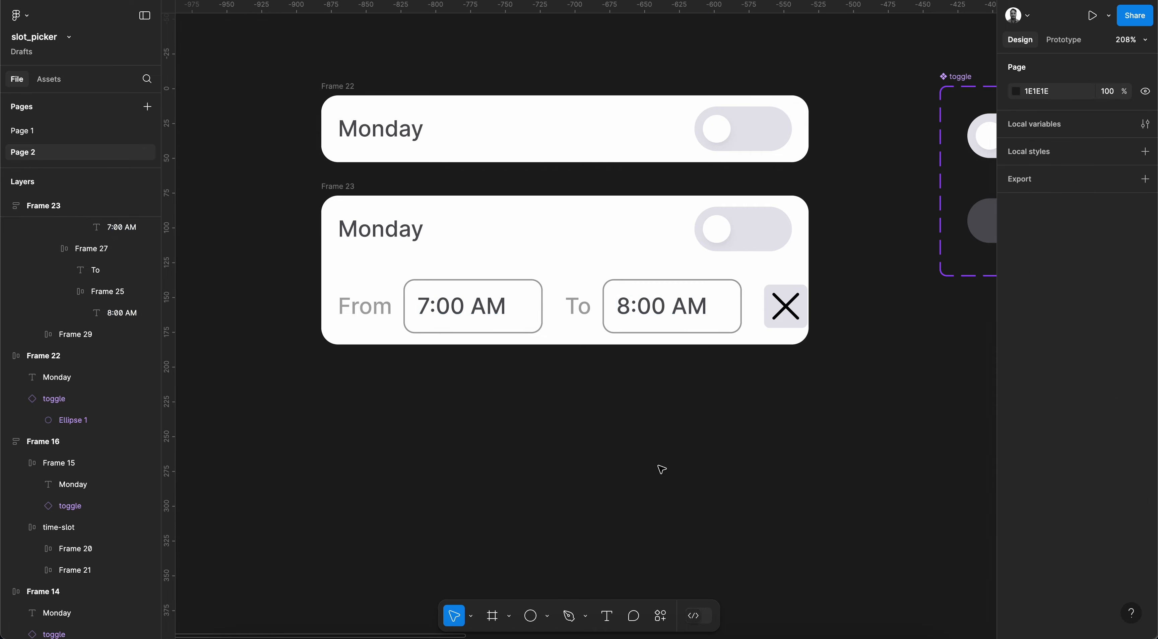
- Set the width of both Monday rows, Frame 22 and Frame 23, to 370
click(338, 187)
shift+click(394, 100)
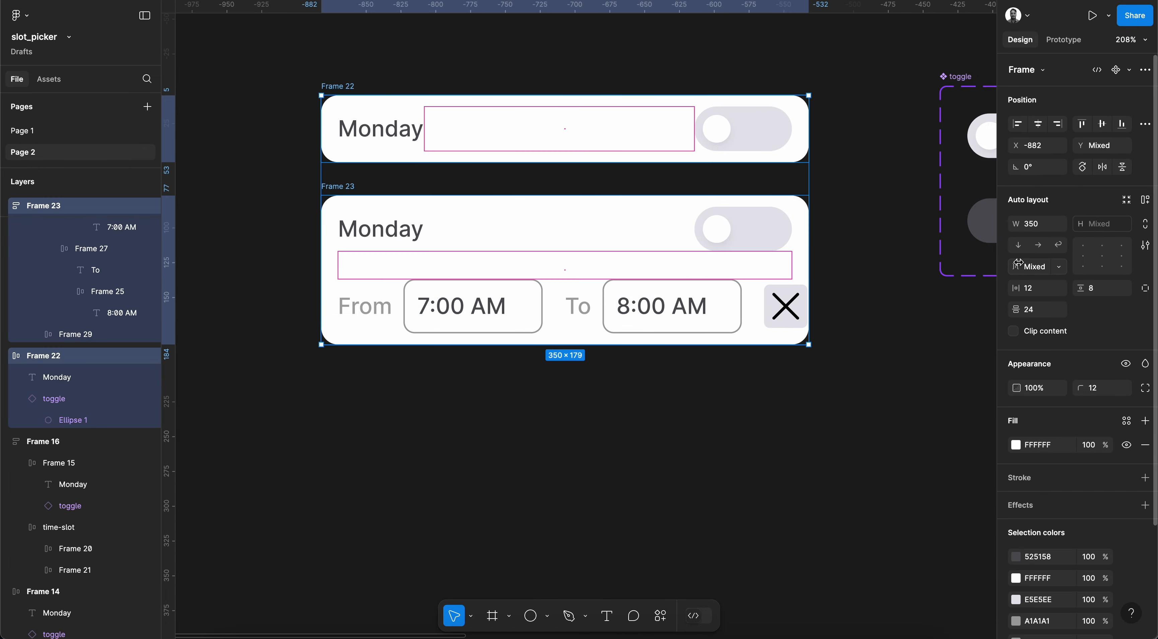
click(1038, 228)
text(370)
key(Return)
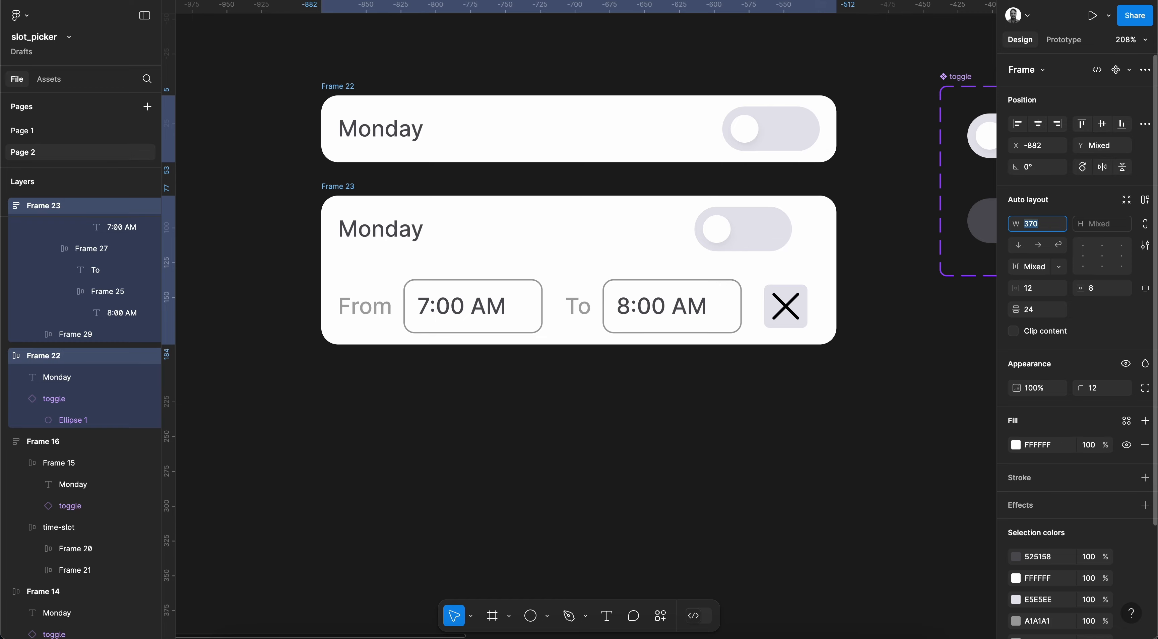
key(Return)
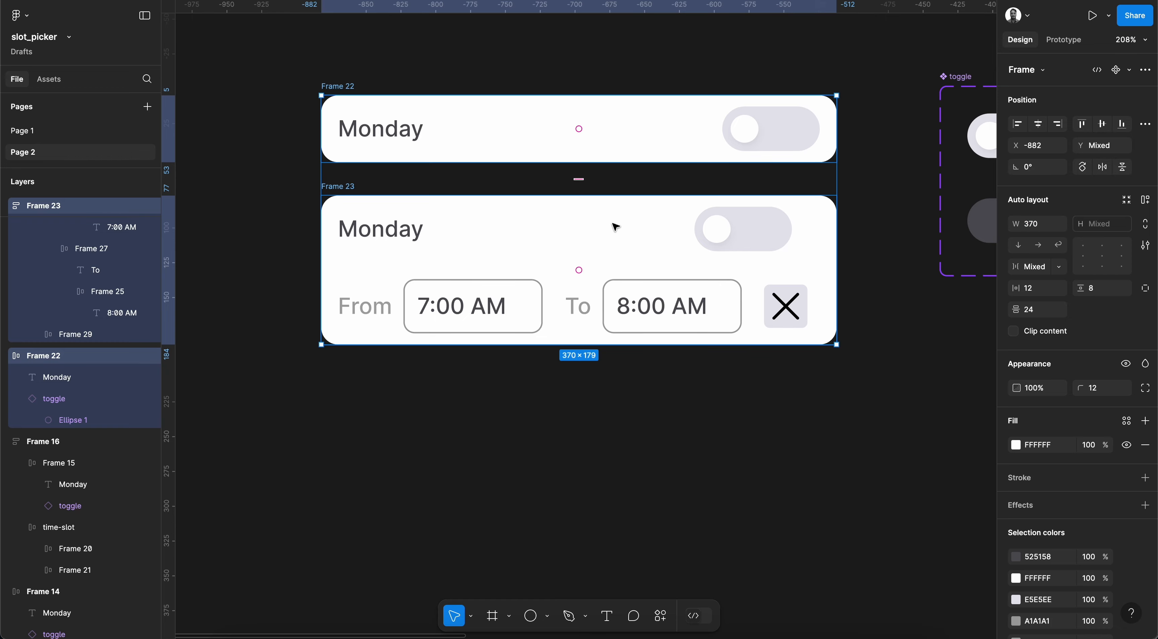
- Set the Monday header row inside Frame 23 to fill the container's width
click(382, 248)
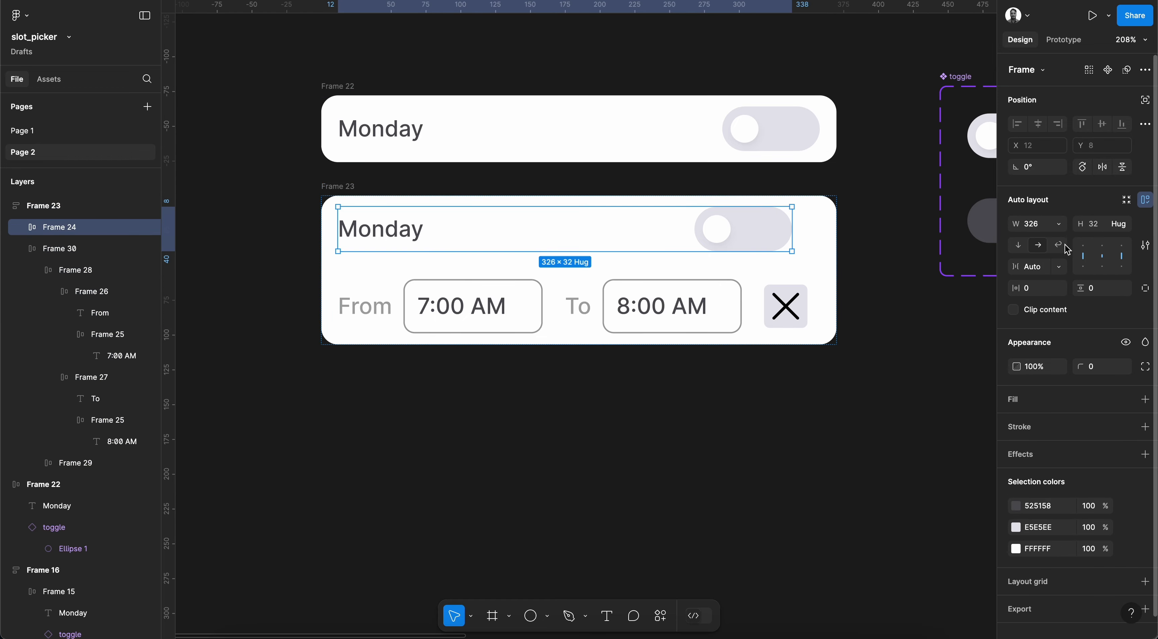
click(1064, 269)
click(1064, 263)
click(1058, 223)
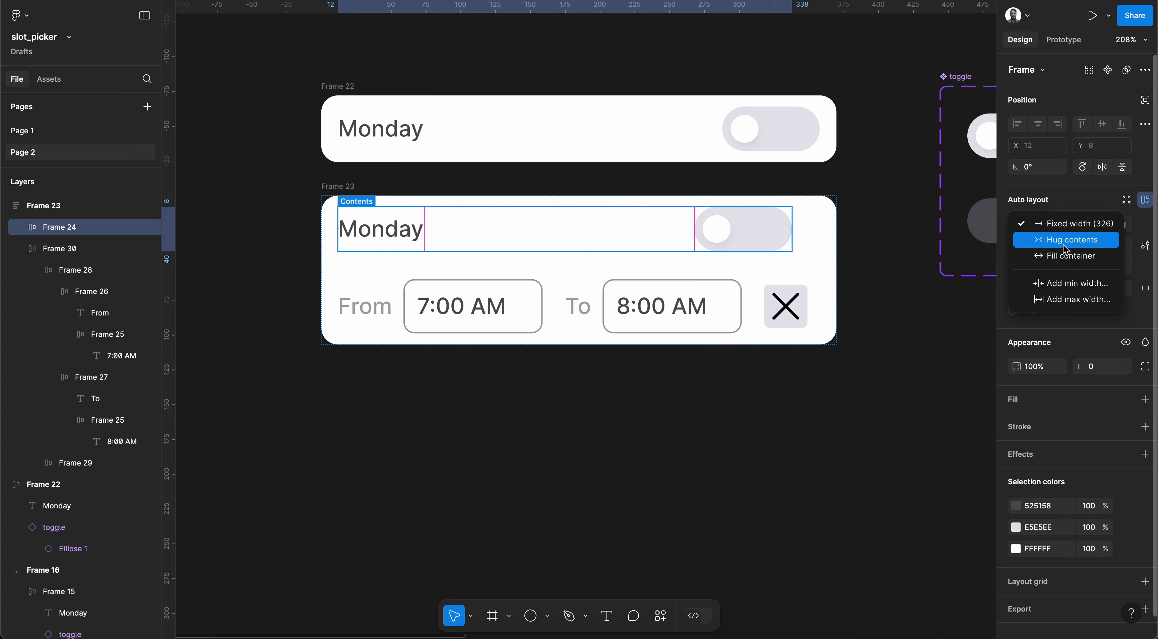
click(1065, 252)
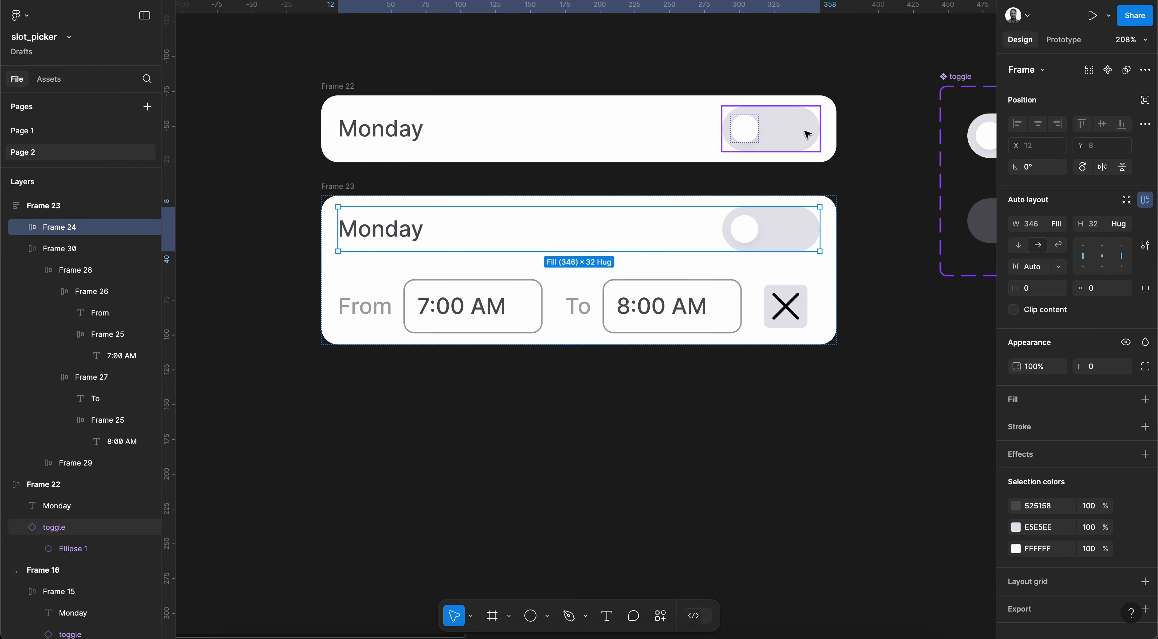
- Make the From/To time row in Frame 23 fill the container's width with an Auto gap between its items
click(777, 305)
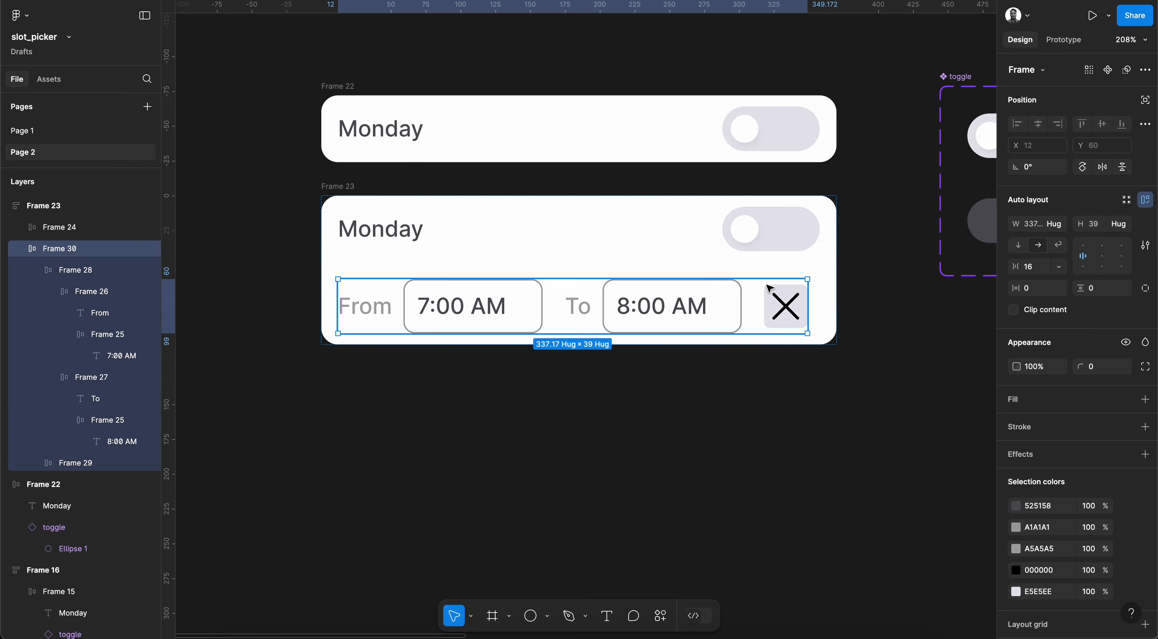
click(1057, 224)
click(1066, 240)
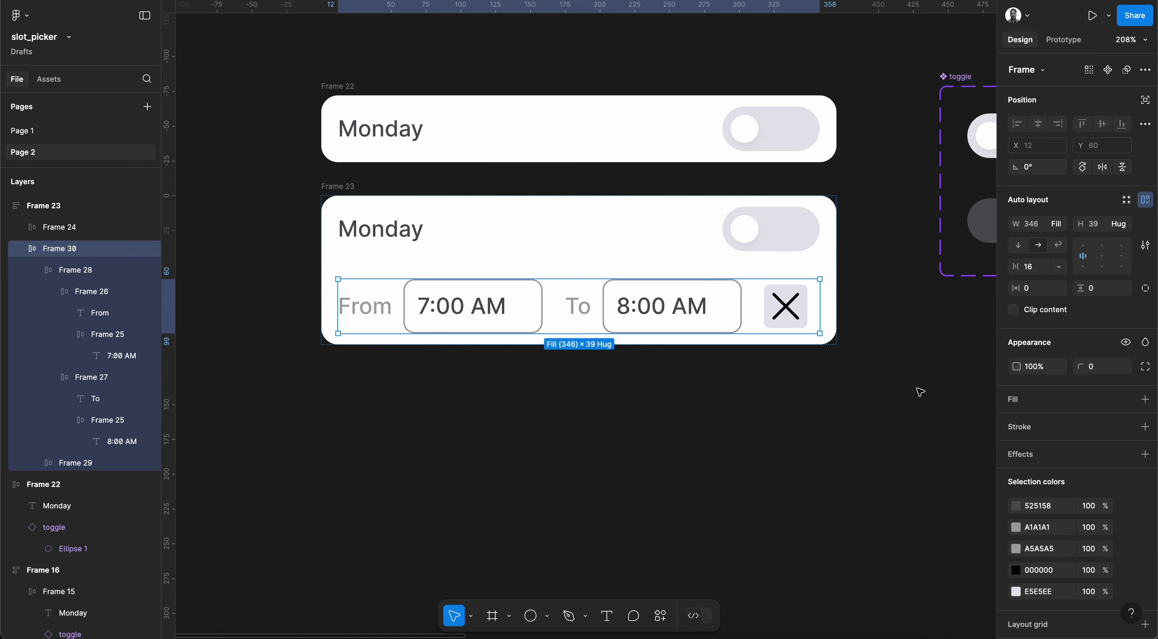
click(1059, 266)
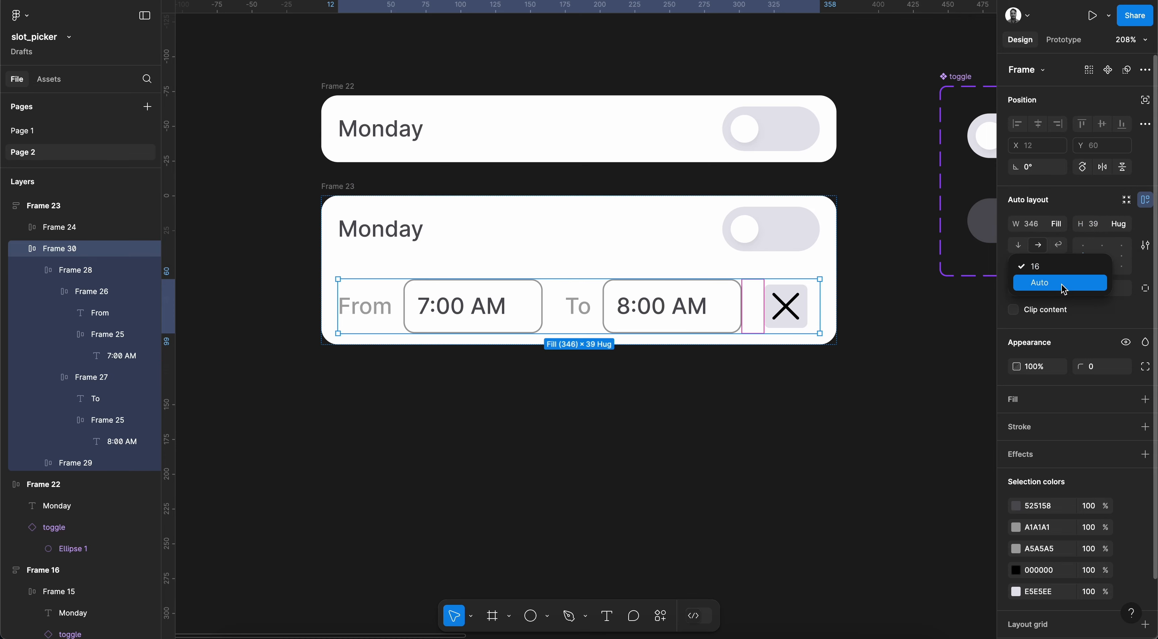
click(1052, 283)
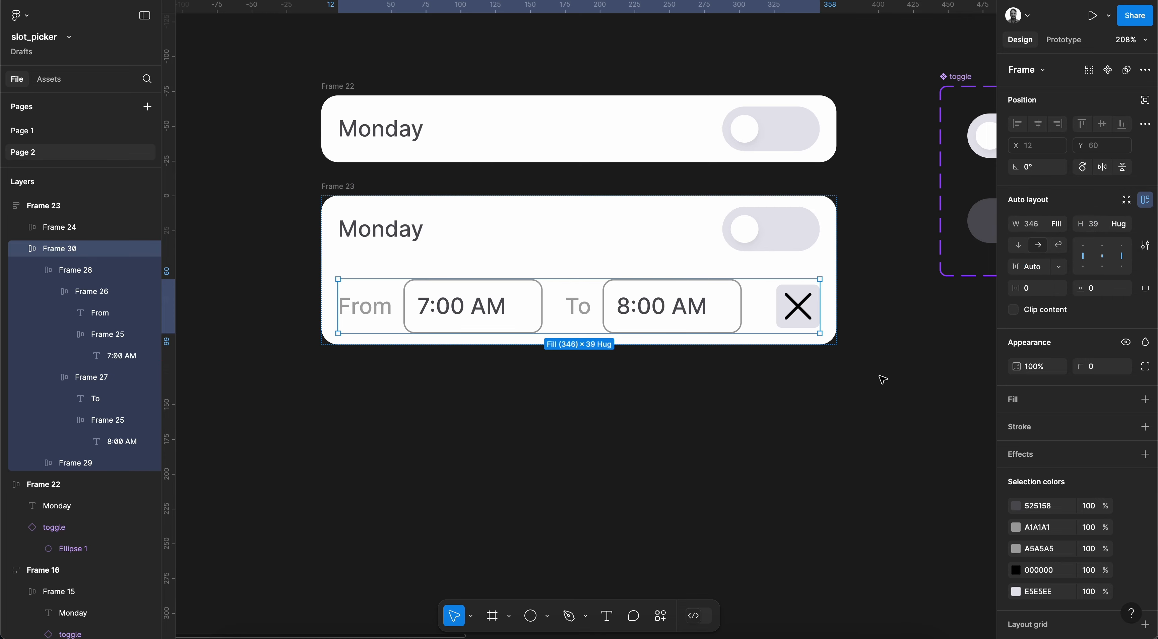
- Lighten the fill of the From and To texts in Frame 23 to BDBDBD
click(560, 378)
super+click(575, 307)
shift+super+click(367, 307)
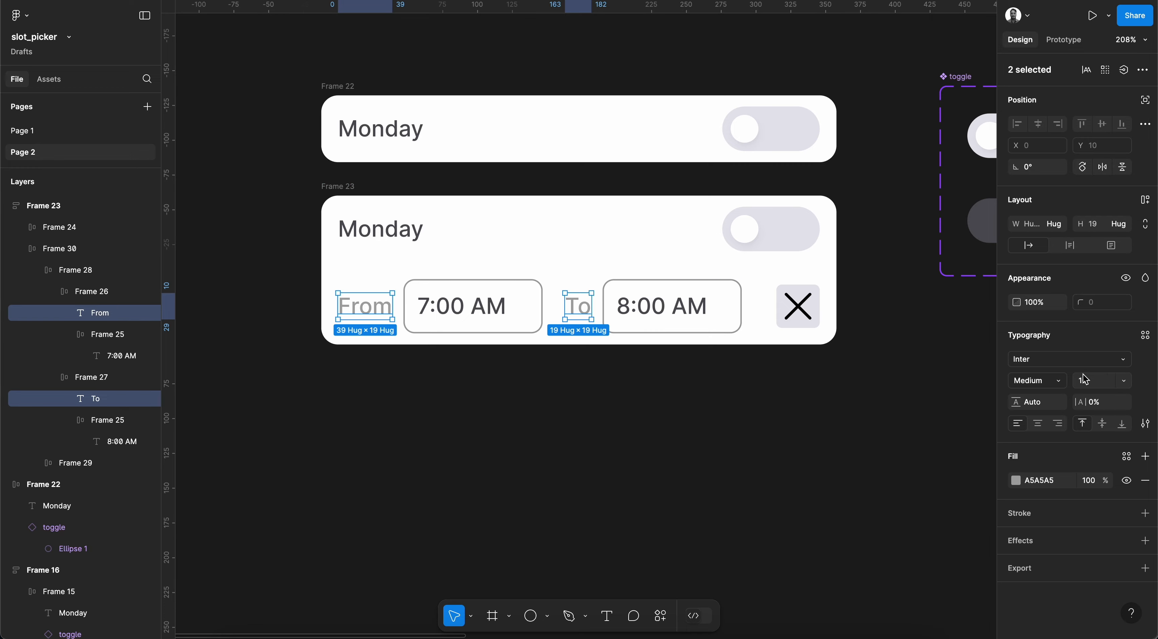
click(1017, 482)
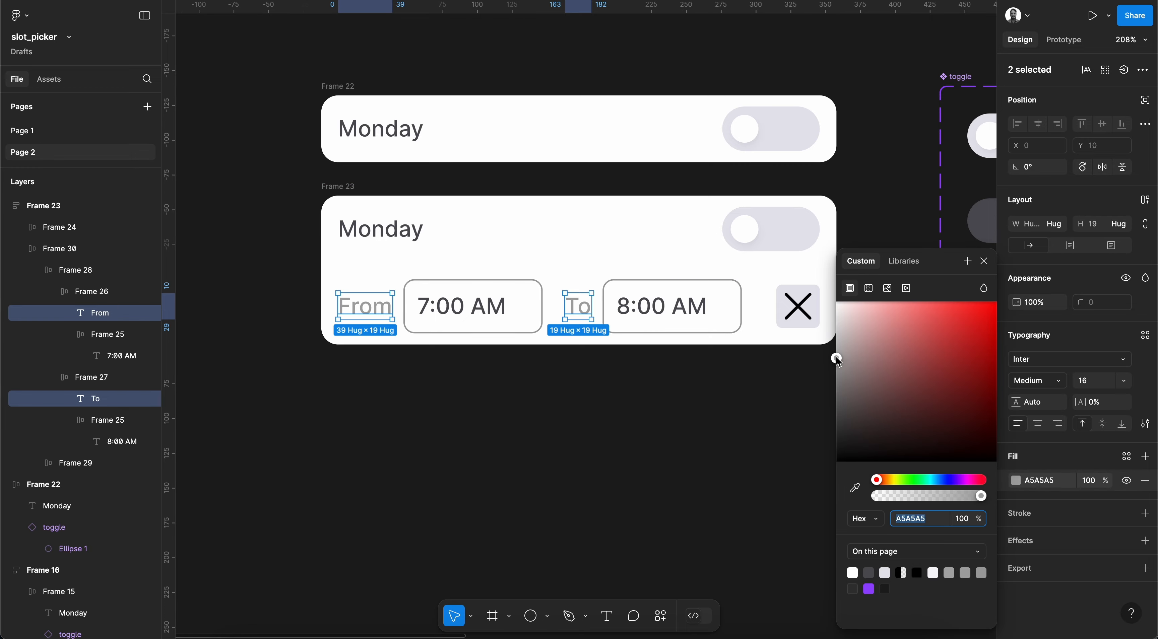
drag(838, 361, 830, 346)
click(985, 262)
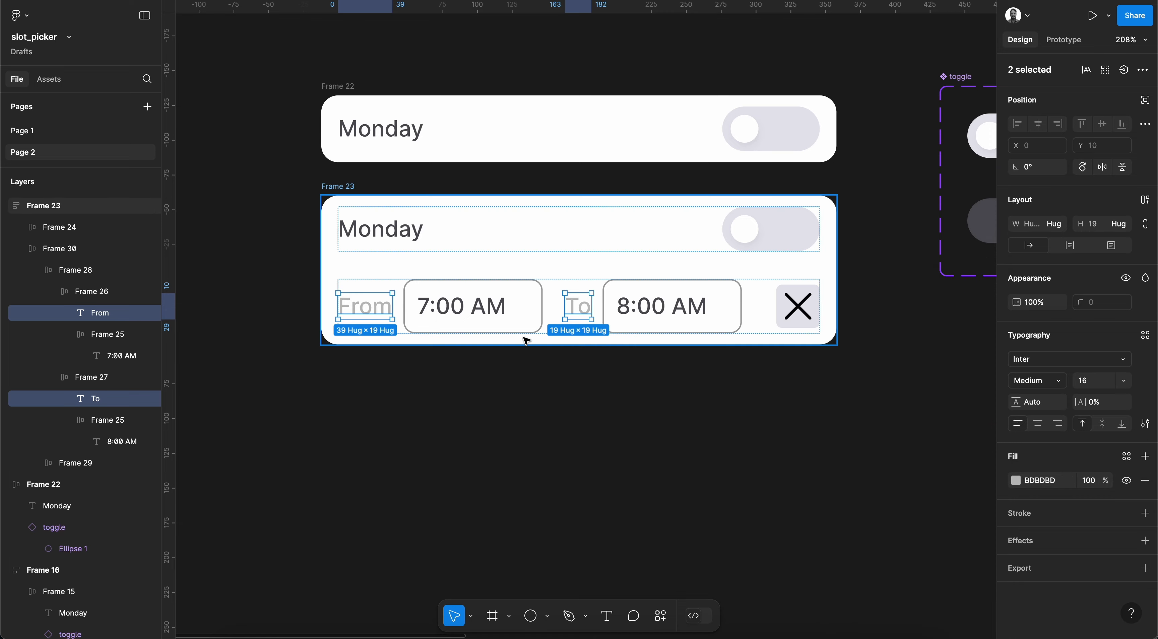
- Lighten the stroke of the 7:00 AM and 8:00 AM time boxes to BFBFBF
click(525, 316)
shift+click(714, 291)
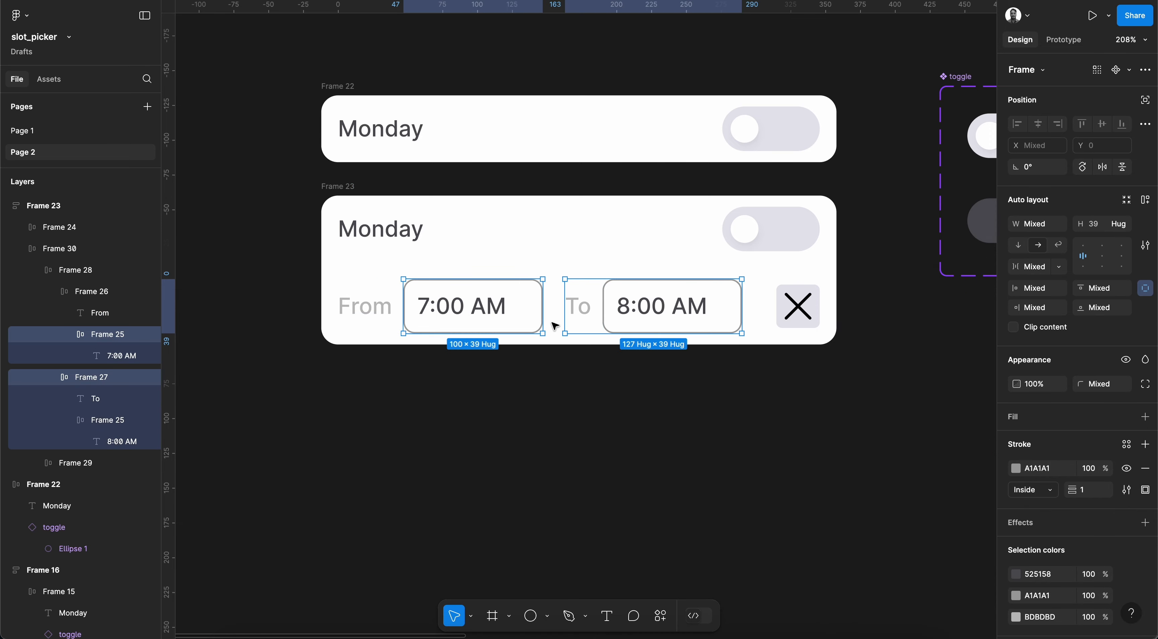
shift+click(99, 377)
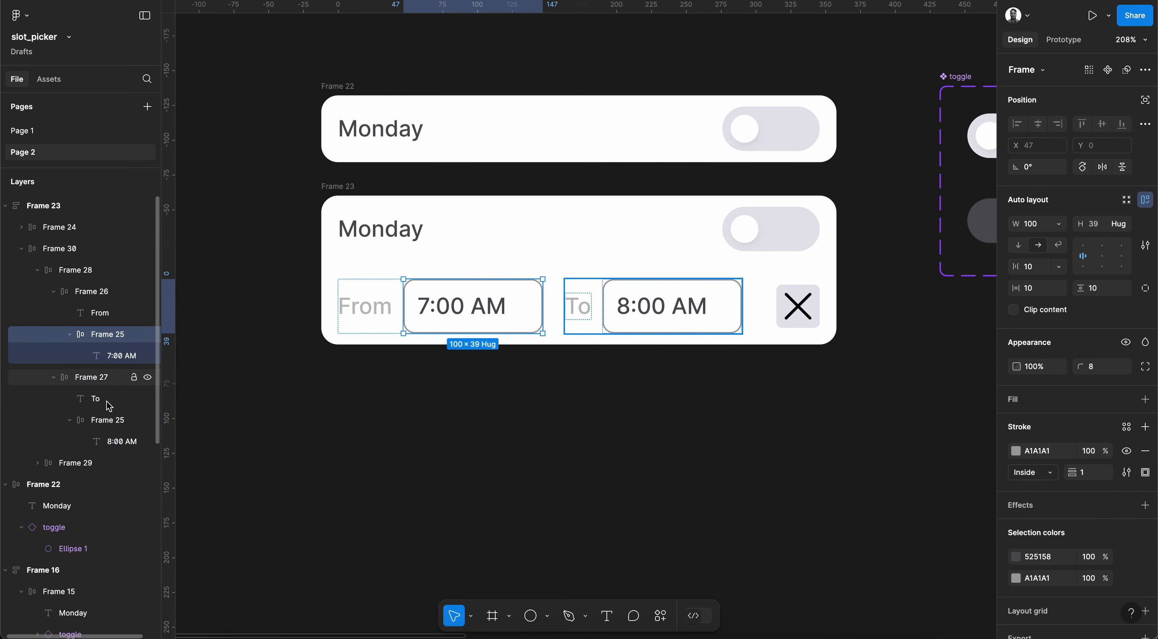
shift+click(108, 421)
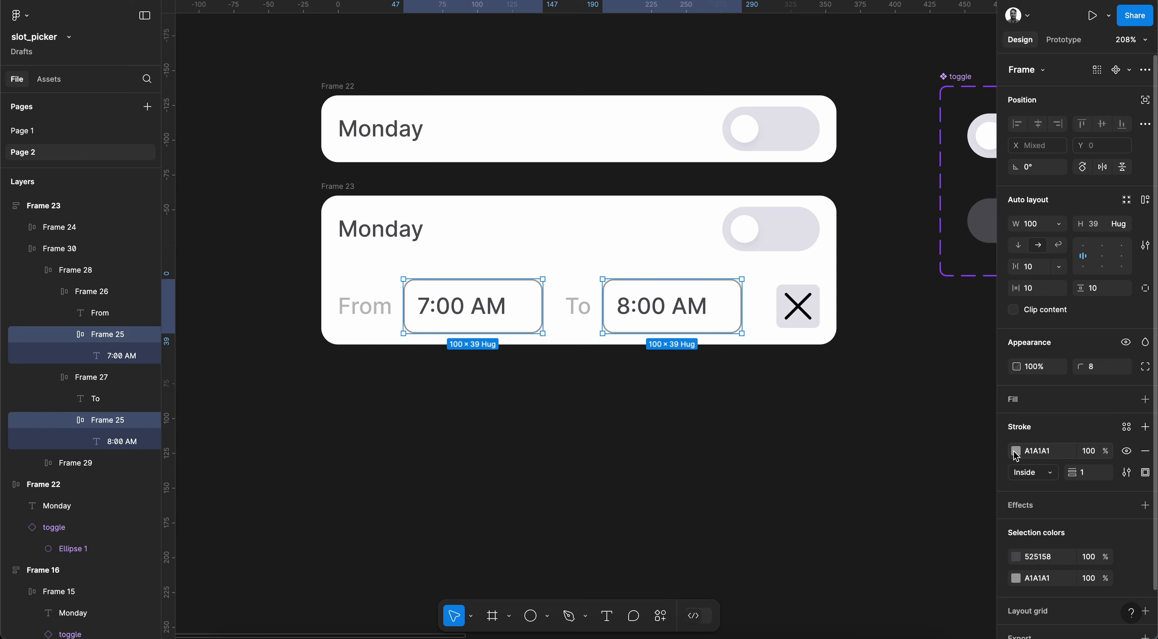
click(1016, 452)
drag(839, 360, 833, 349)
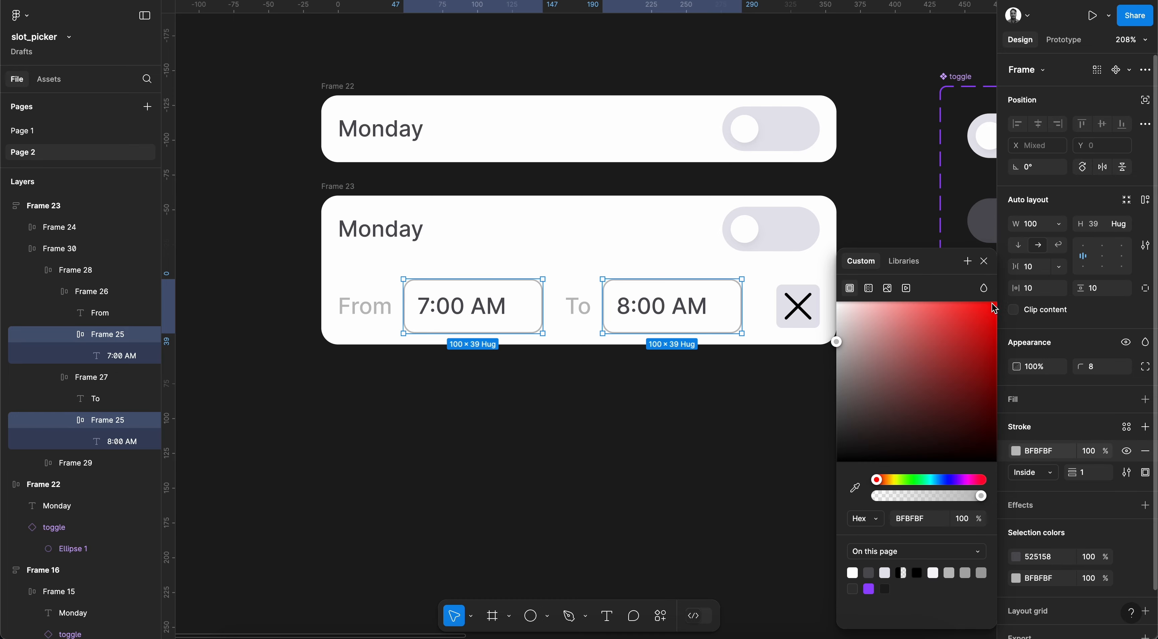
click(984, 262)
- Set the gap between the From group and the To group in Frame 28 to 20
click(95, 294)
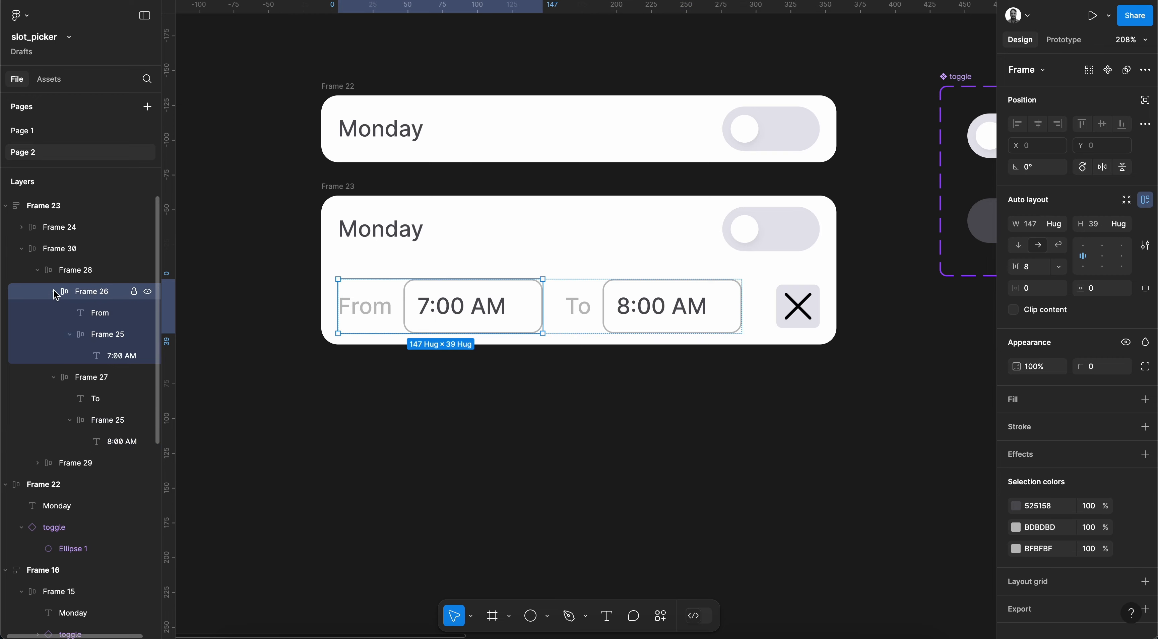
click(54, 291)
click(53, 313)
click(74, 270)
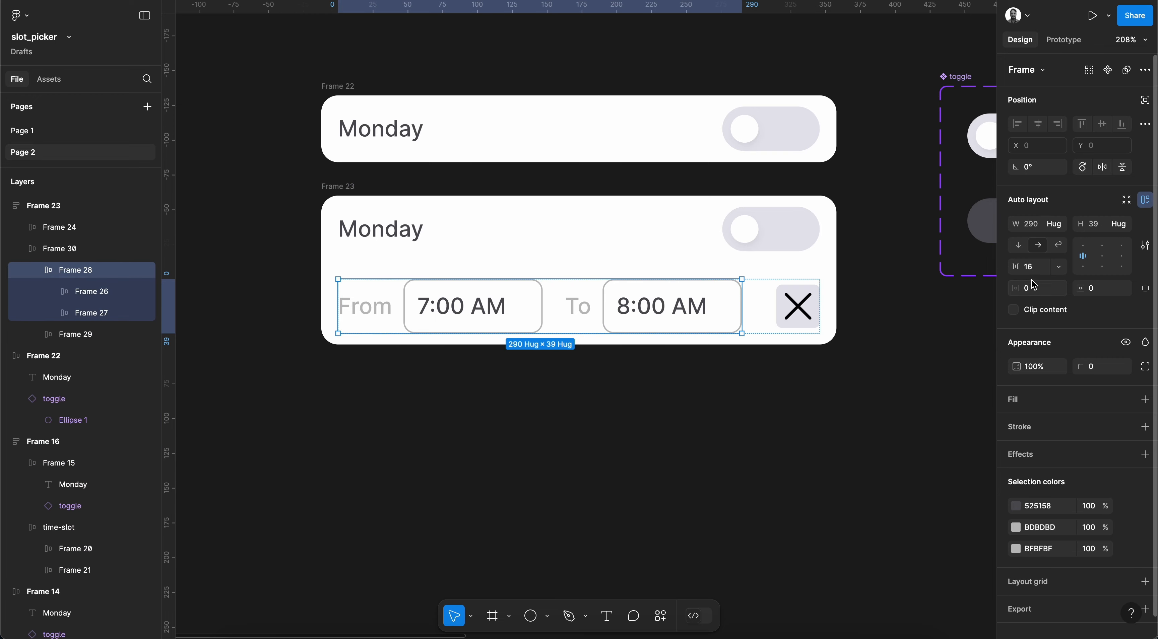
click(1040, 268)
key(Up)
key(Up)
key(Up)
key(Up)
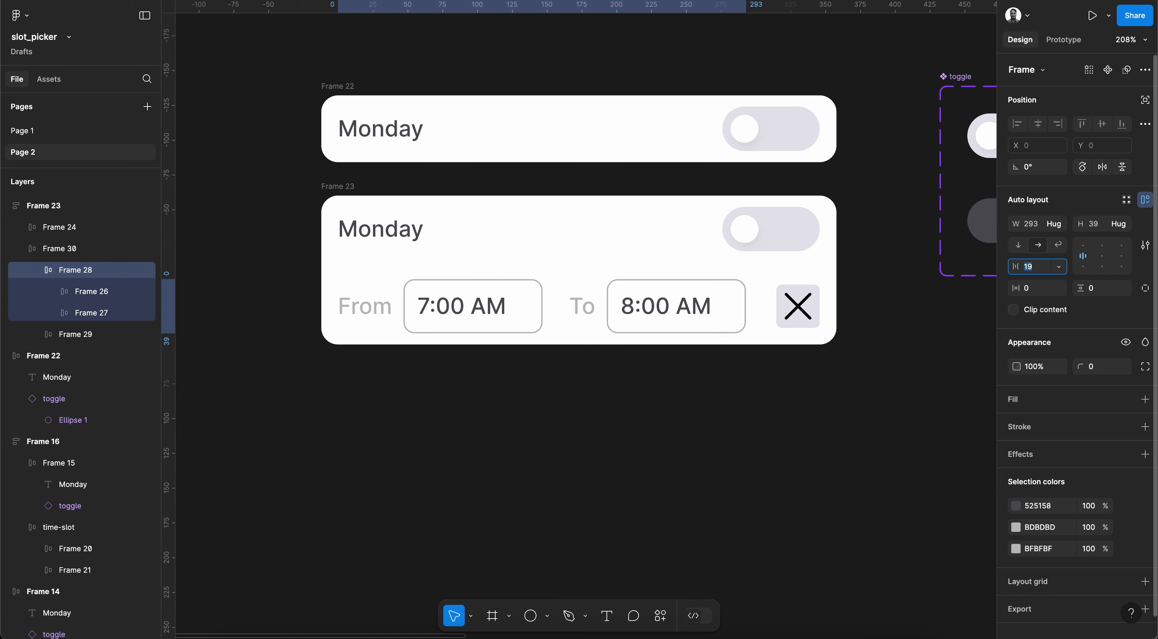
key(Return)
click(817, 387)
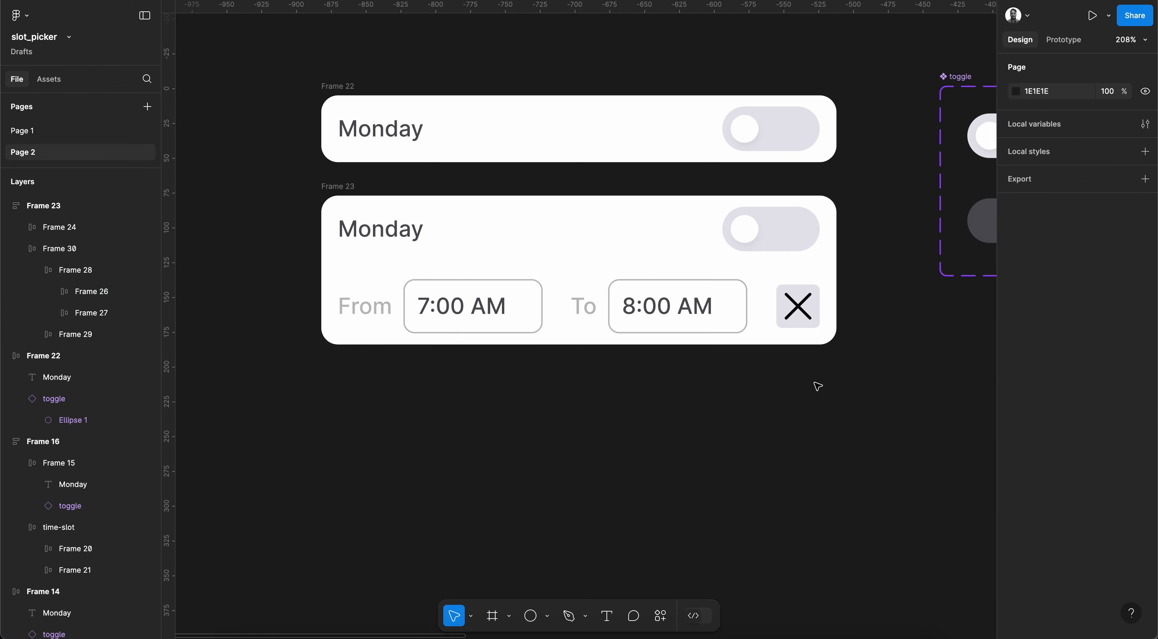
- Move Frame 23 down to Y 81 and replace the Monday text in Frames 22 and 23 with "Label"
scroll(818, 387, down, 2)
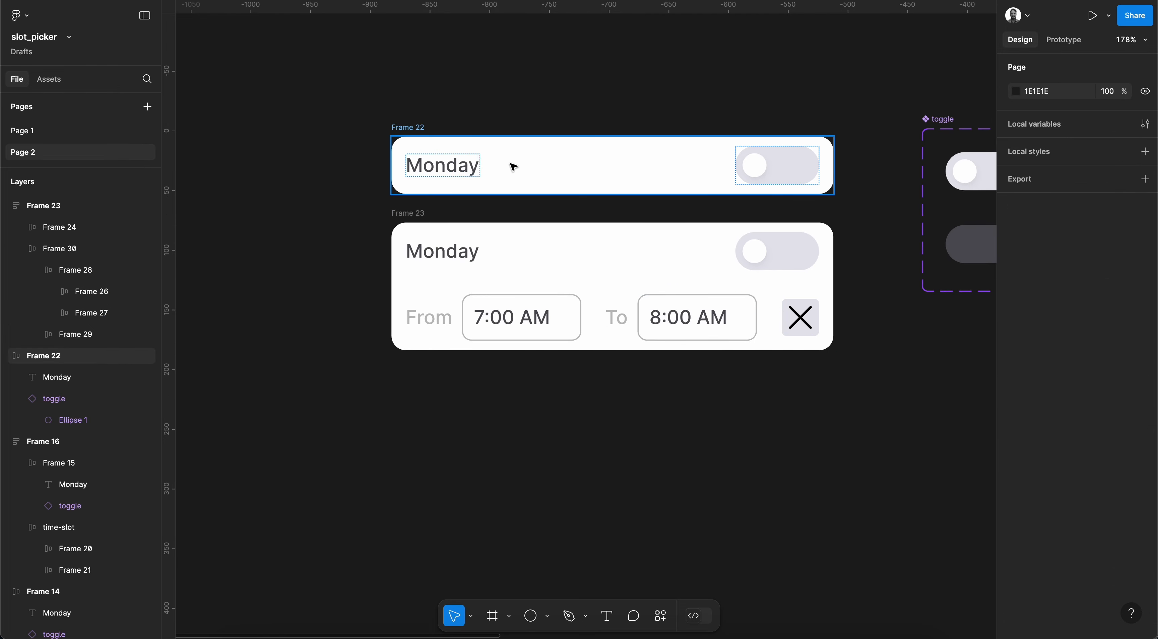
drag(411, 216, 411, 221)
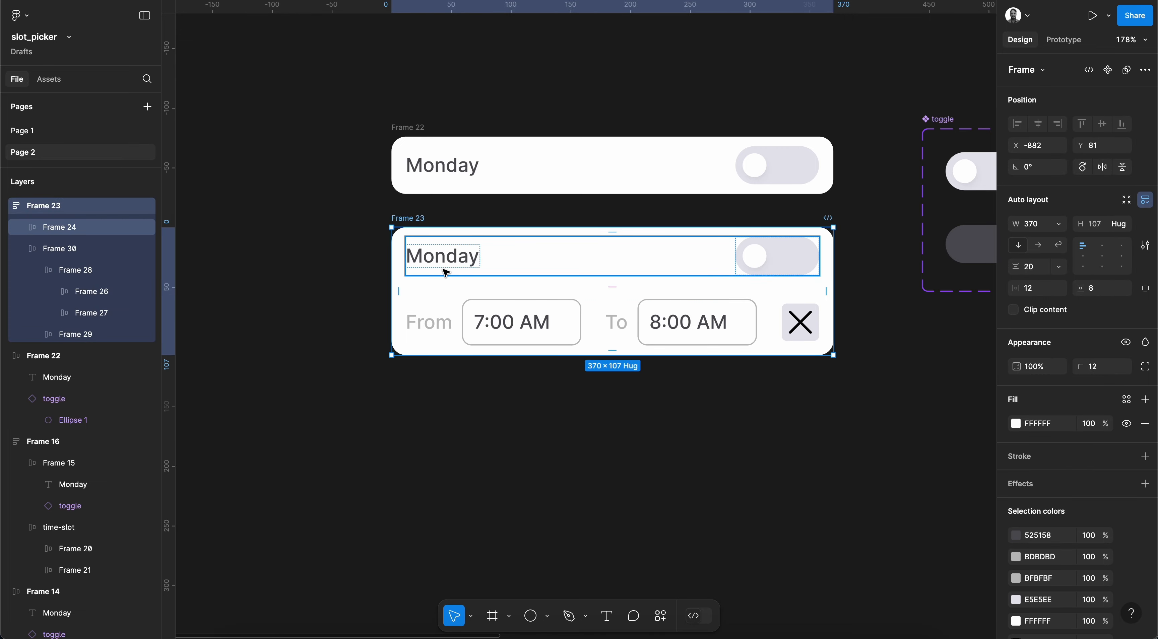
double_click(441, 165)
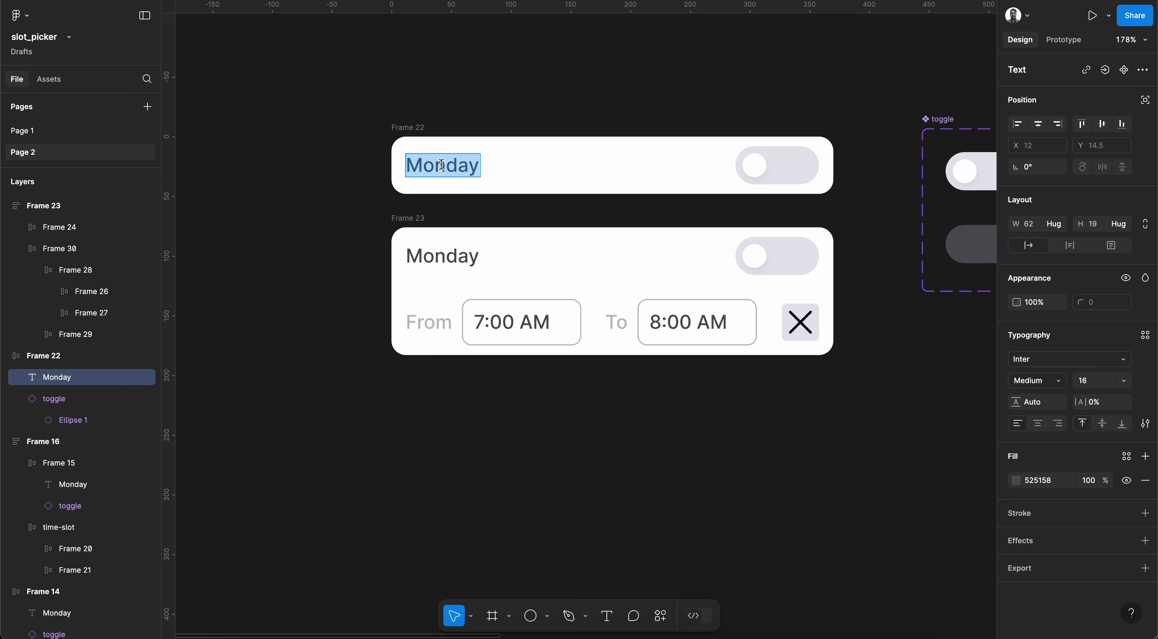
text(Label)
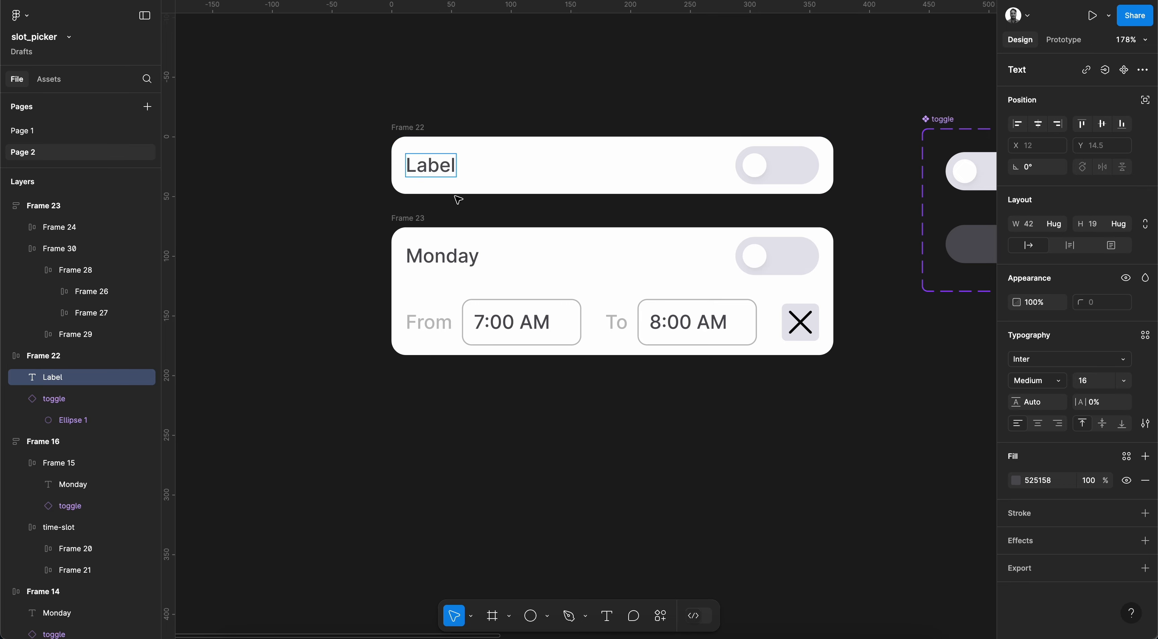
key(ctrl+a)
key(ctrl+c)
double_click(442, 256)
key(ctrl+v)
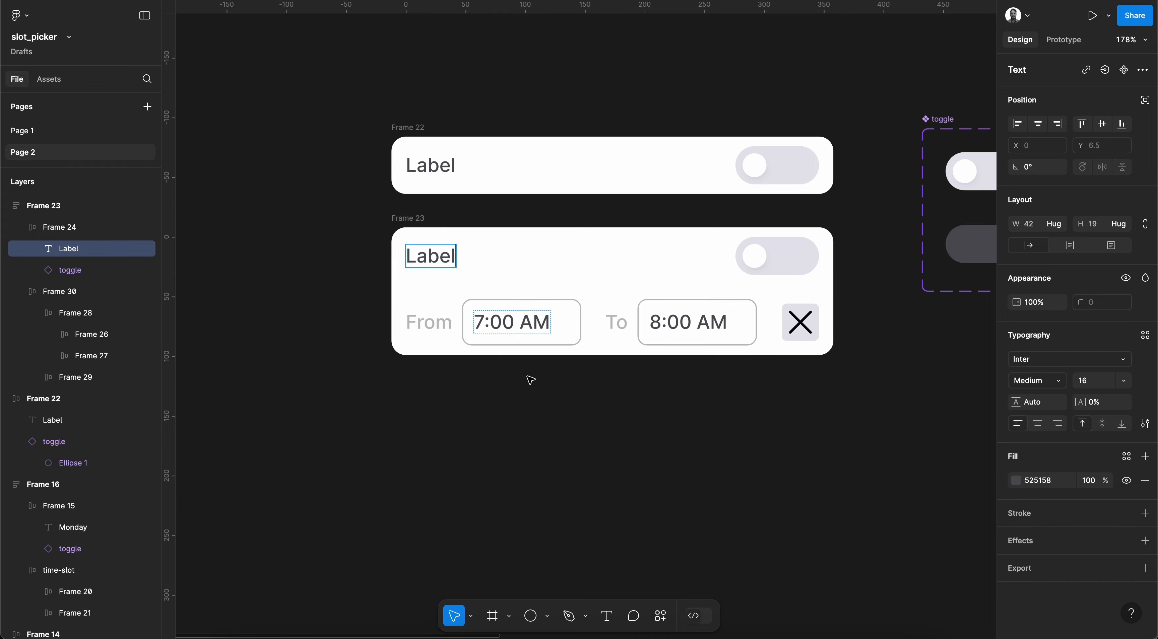
key(Escape)
double_click(445, 333)
double_click(440, 326)
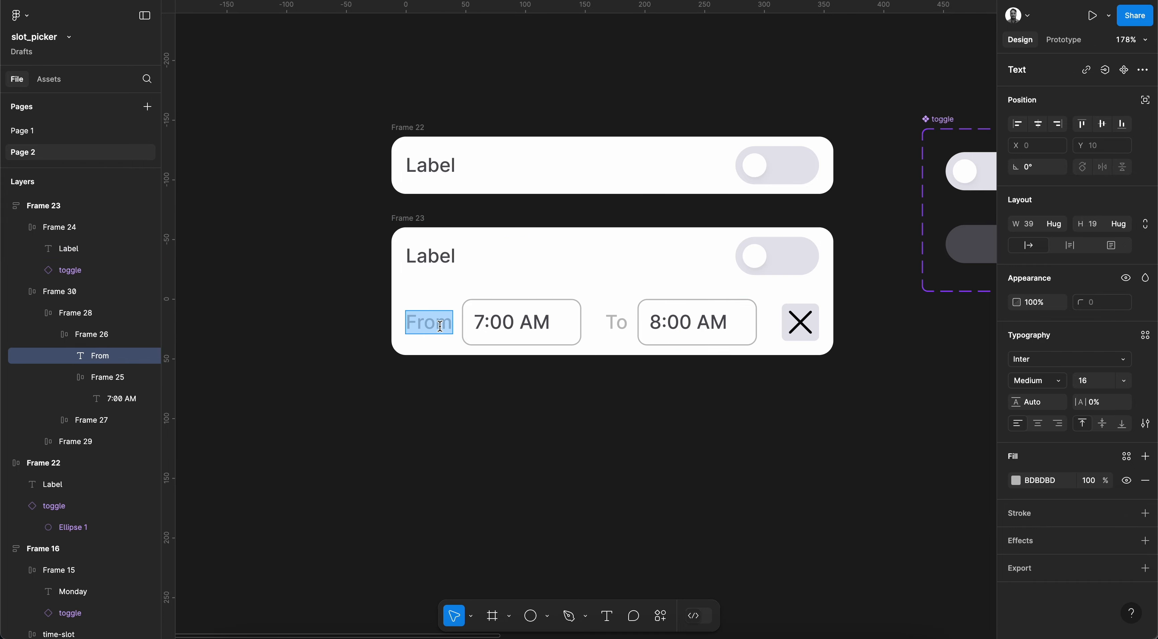
key(Escape)
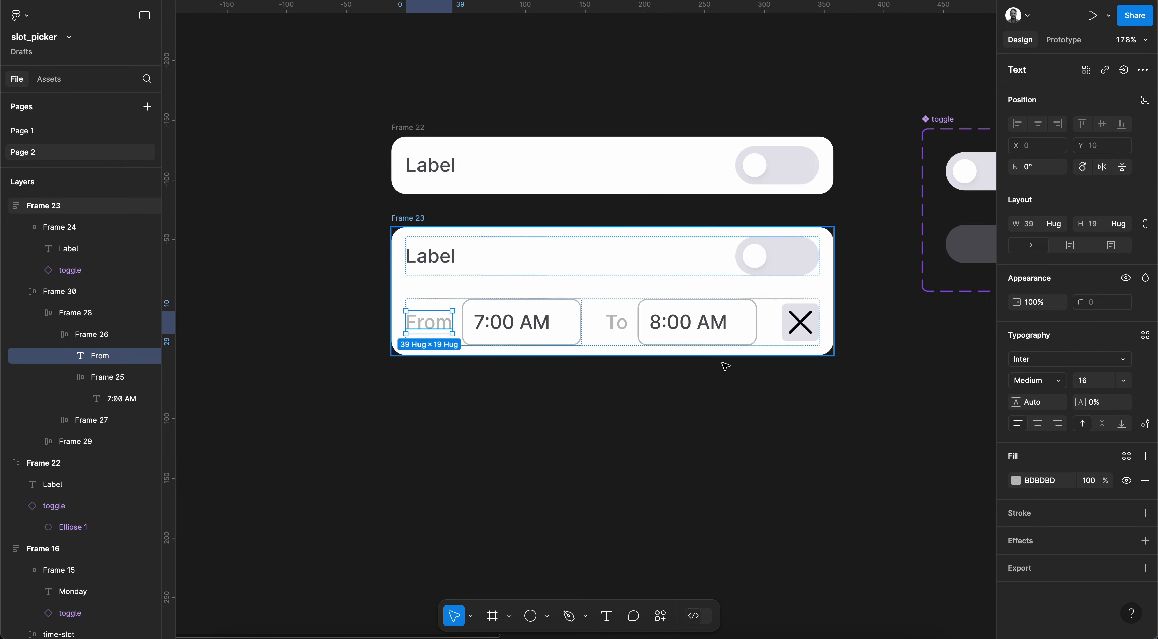
click(534, 410)
- Shrink the X vector of the remove icon so its surrounding frame hugs it at 25 × 25
super+click(800, 322)
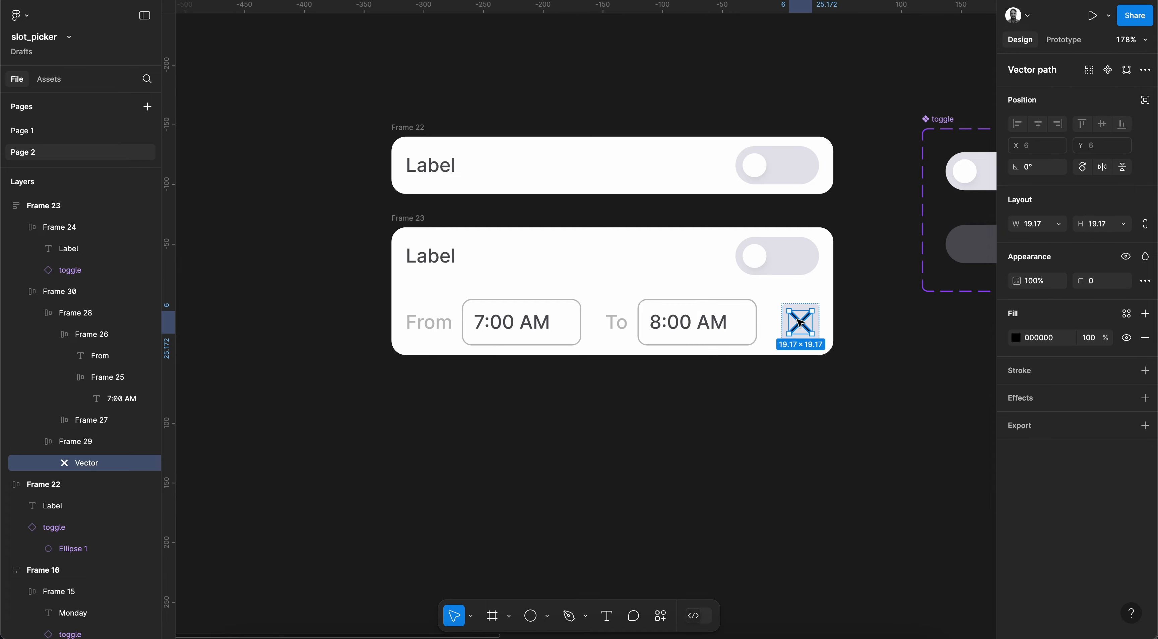
scroll(800, 322, up, 5)
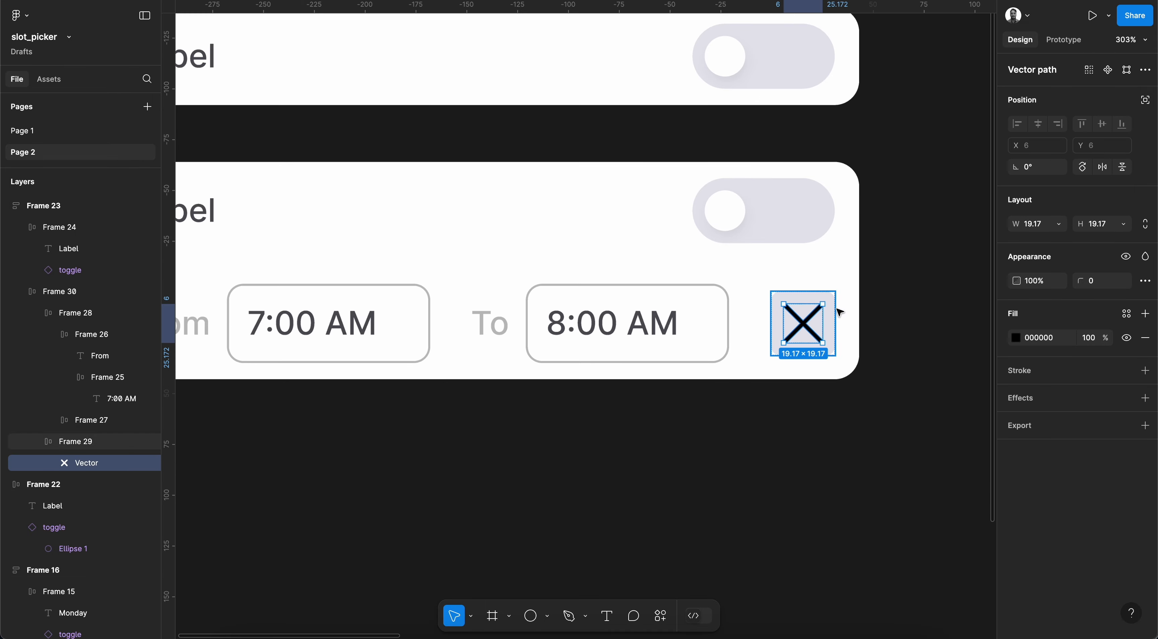
double_click(817, 309)
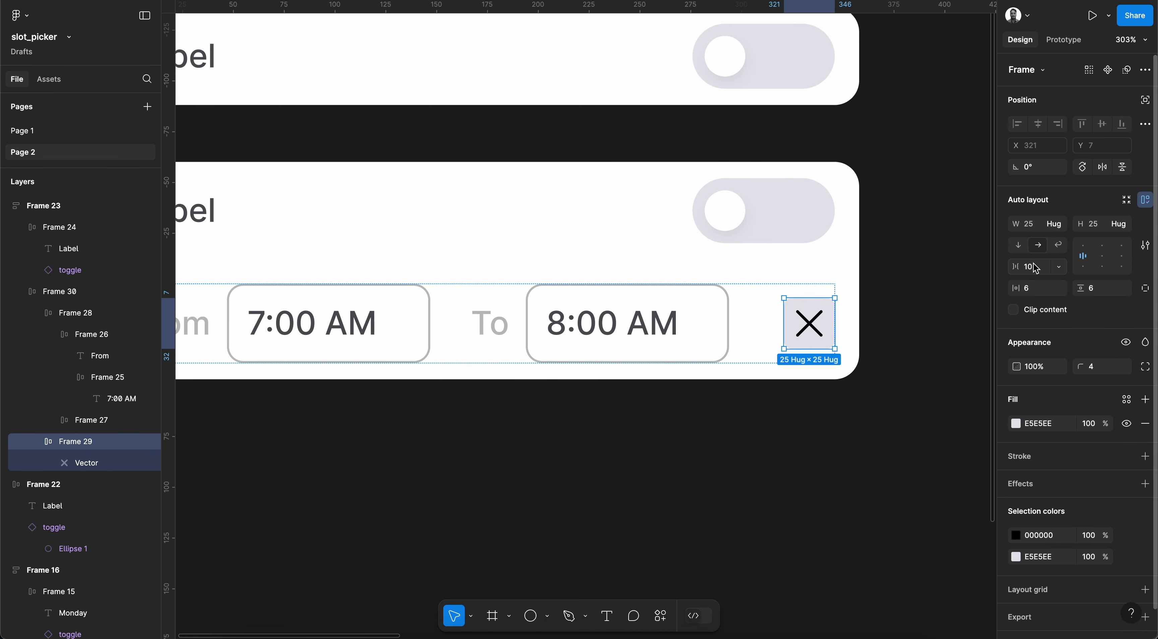
- Set the horizontal and vertical padding of the remove icon's frame, Frame 29, to 8
click(1030, 288)
text(8)
key(Return)
key(Tab)
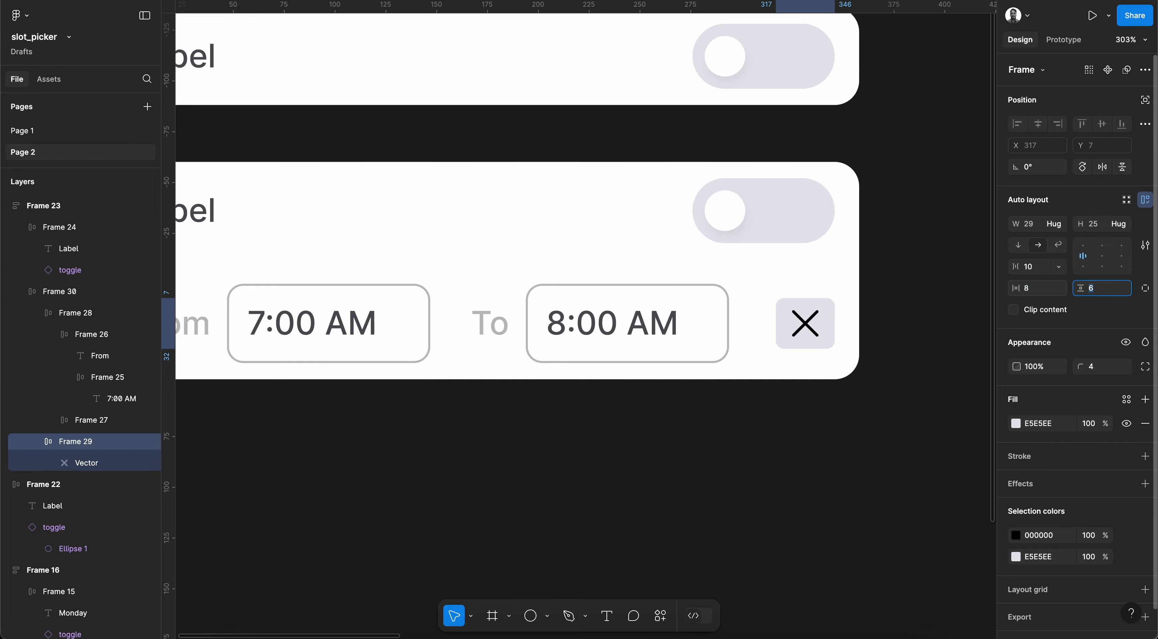
text(8)
key(Return)
click(797, 437)
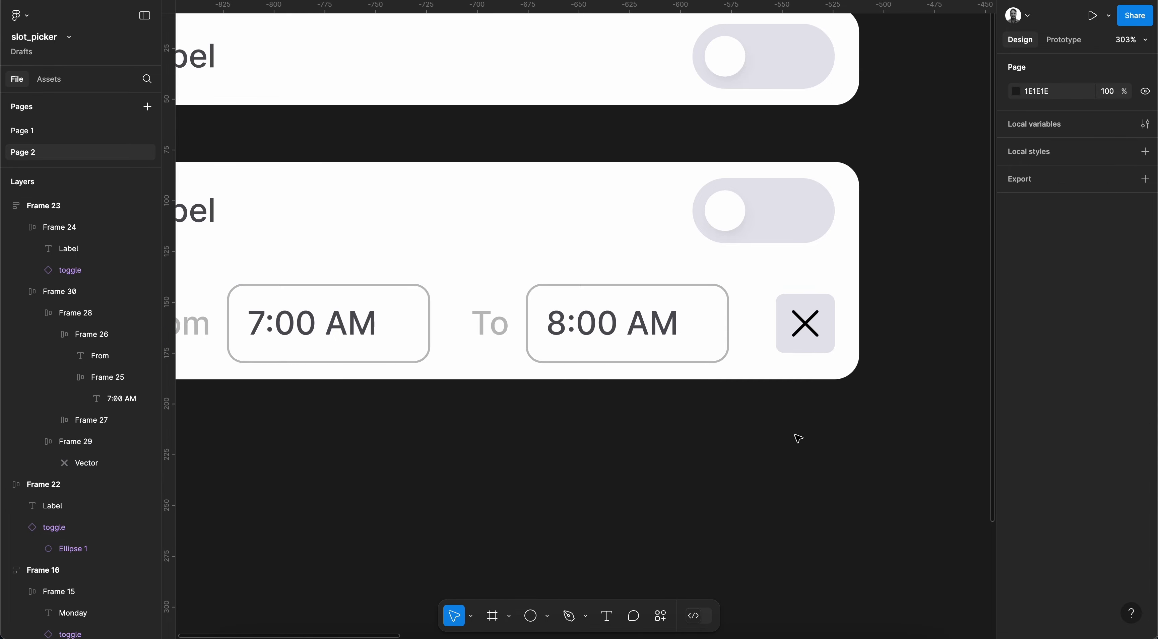
- Duplicate Frame 23 directly below the original, at Y 216
scroll(798, 439, down, 5)
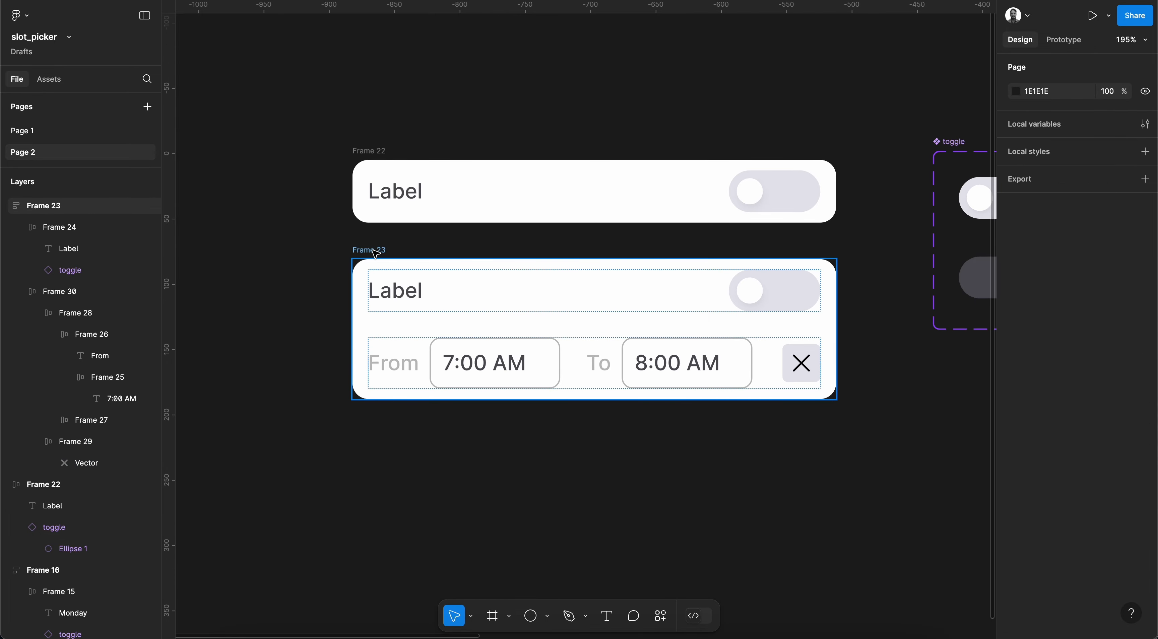
scroll(375, 253, down, 2)
drag(375, 147, 380, 325)
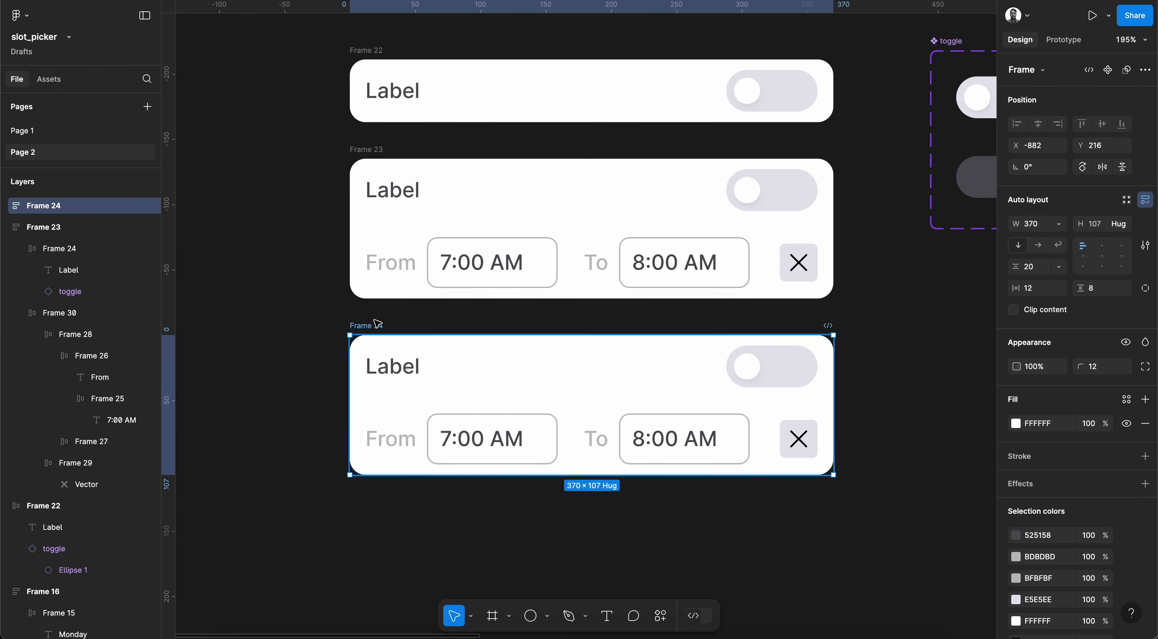
- Set the corner radius of Frames 22, 23 and 24 to 8
shift+click(375, 148)
shift+click(369, 51)
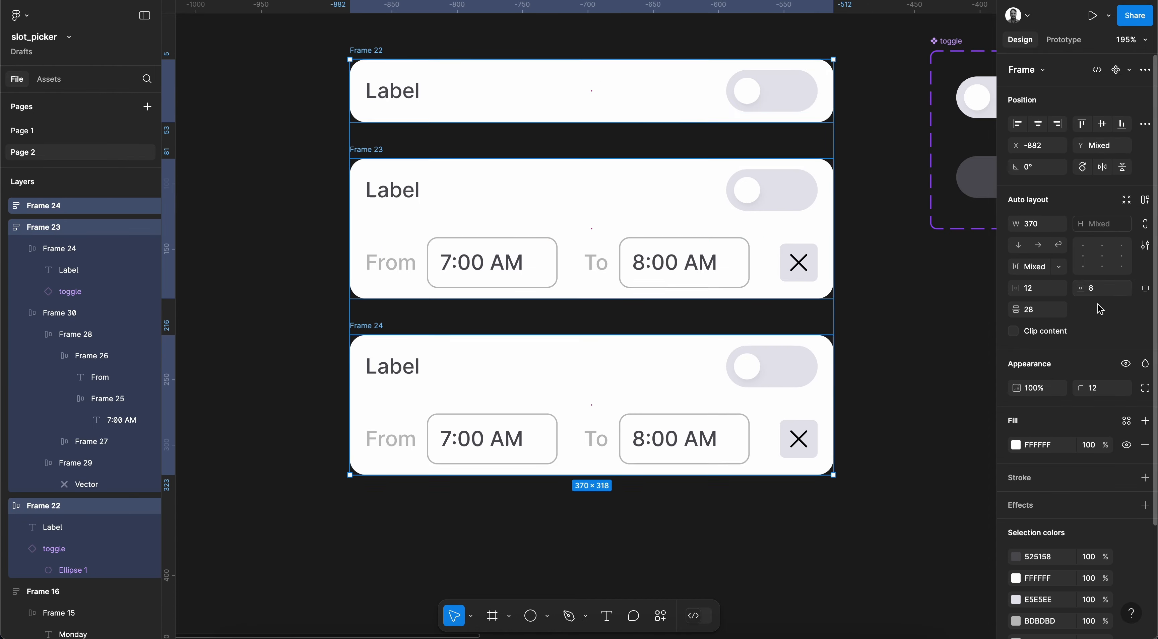
click(1093, 388)
text(10)
key(Return)
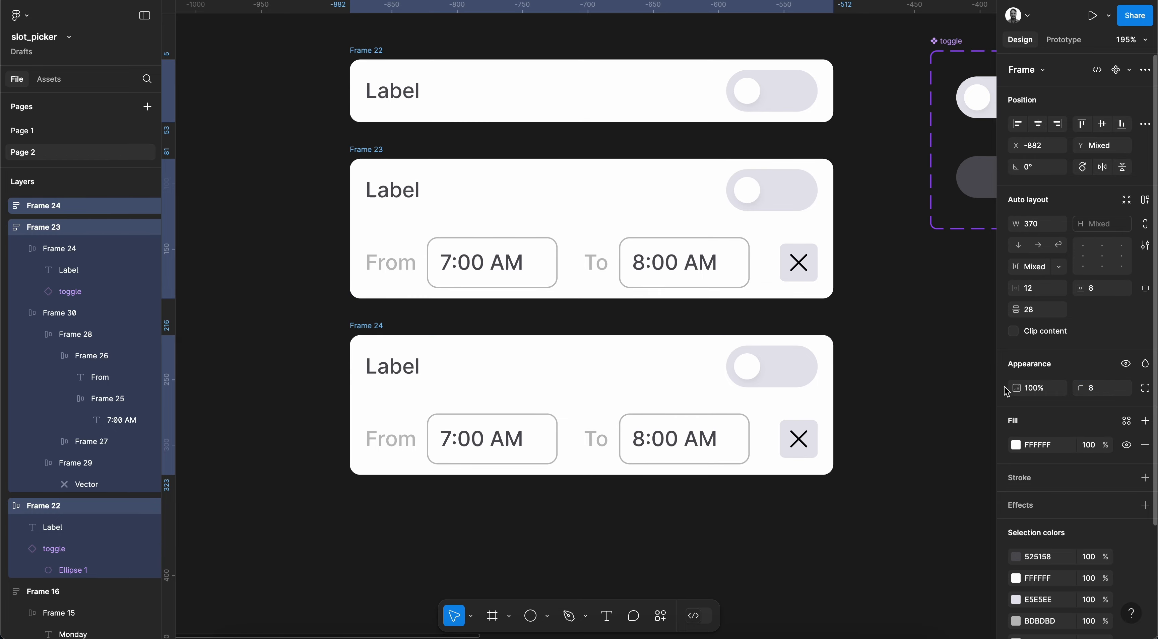
click(911, 387)
- Duplicate the From/To time row inside the lowest card, Frame 24, and wrap both rows in one auto layout frame
scroll(656, 369, down, 3)
click(468, 361)
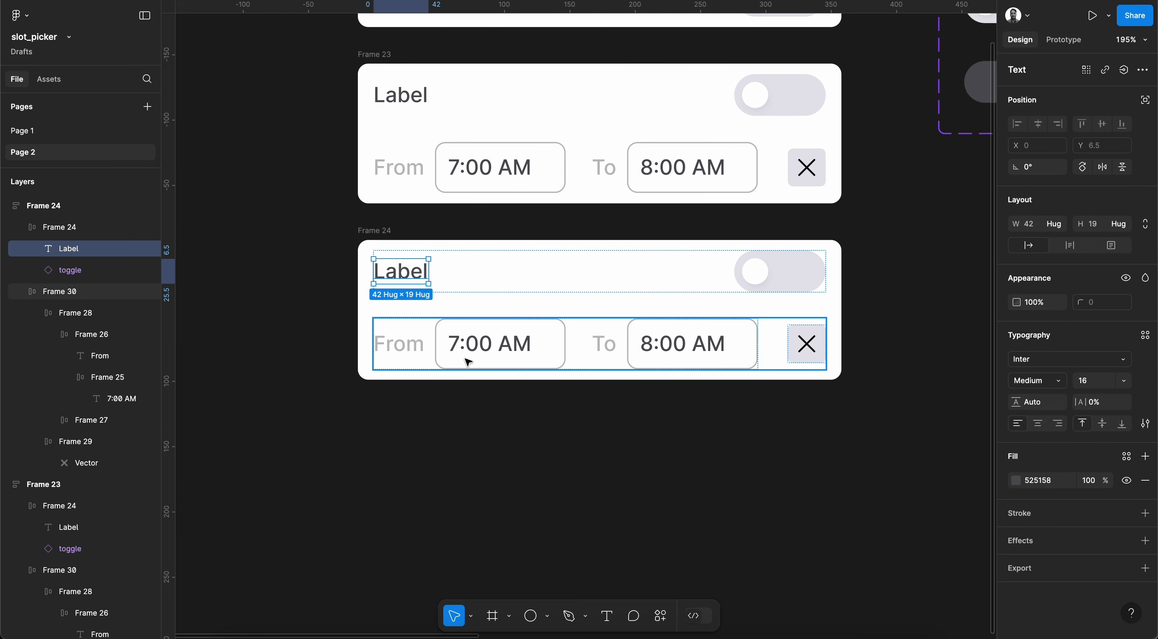
key(ctrl+d)
shift+click(468, 361)
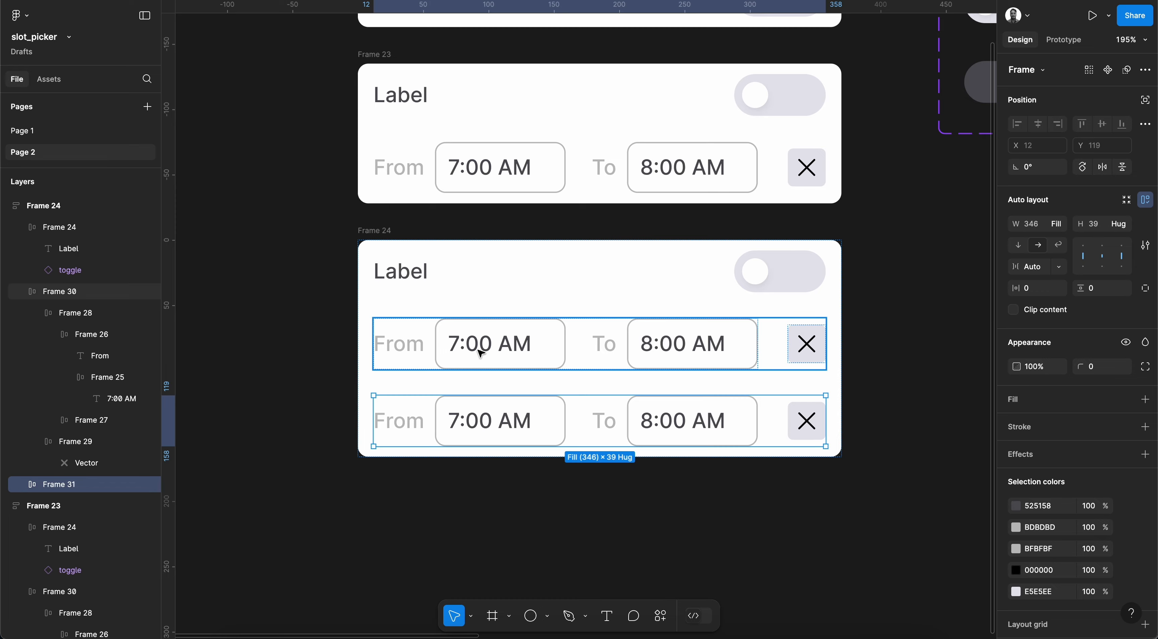
key(shift+a)
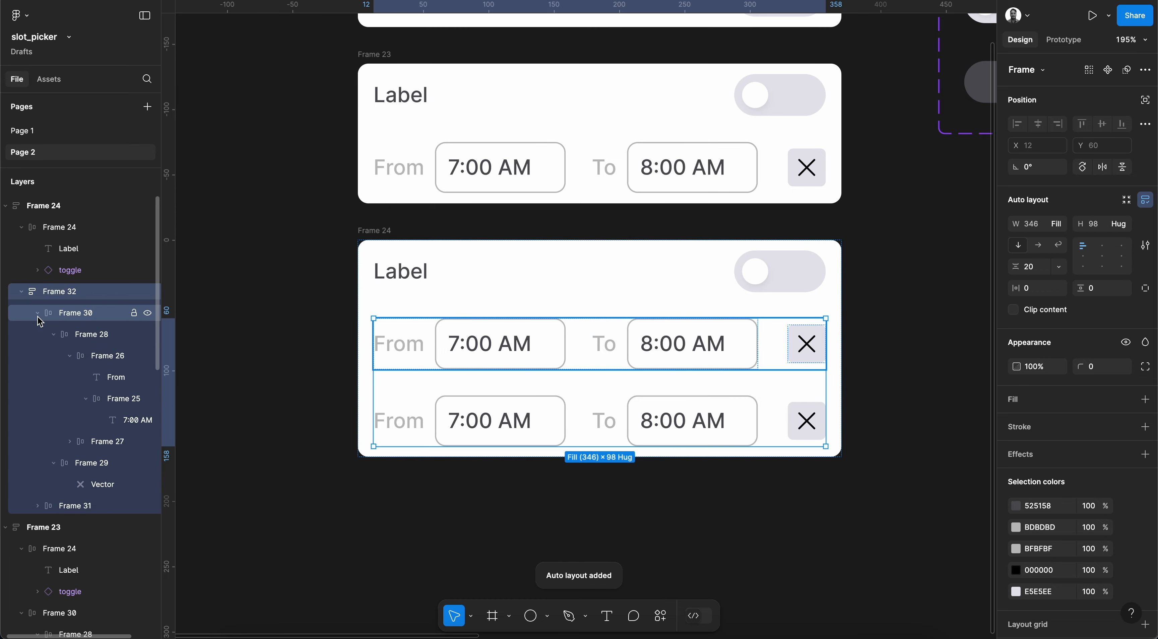
- Set the vertical gap between the two time rows in Frame 32 to 12
click(37, 313)
click(1038, 267)
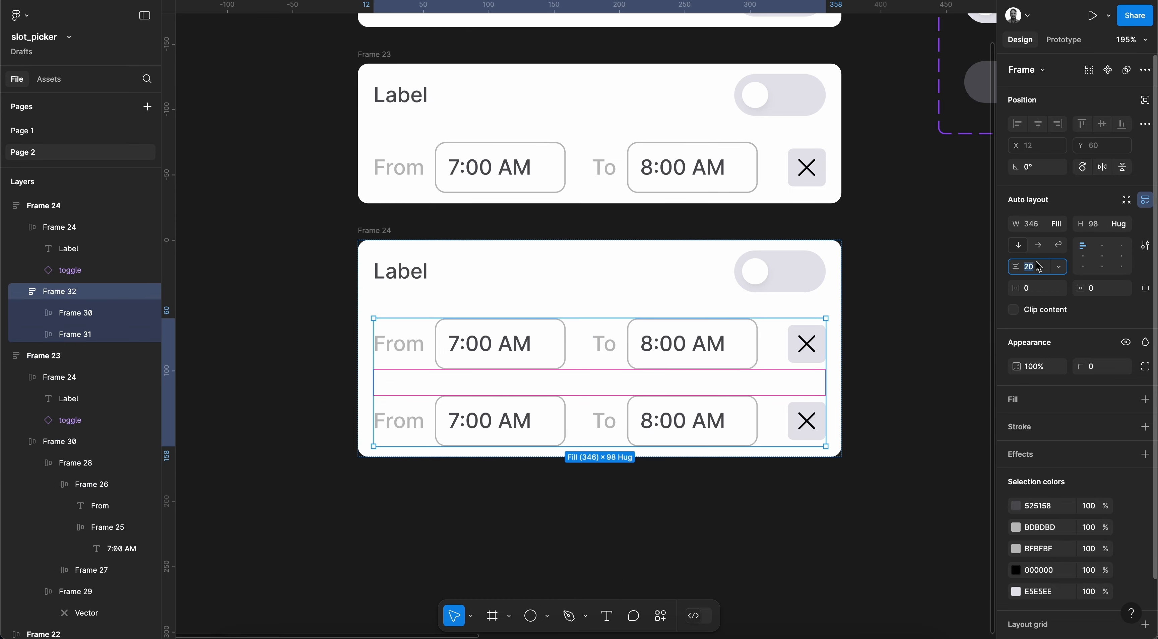
text(12)
key(Return)
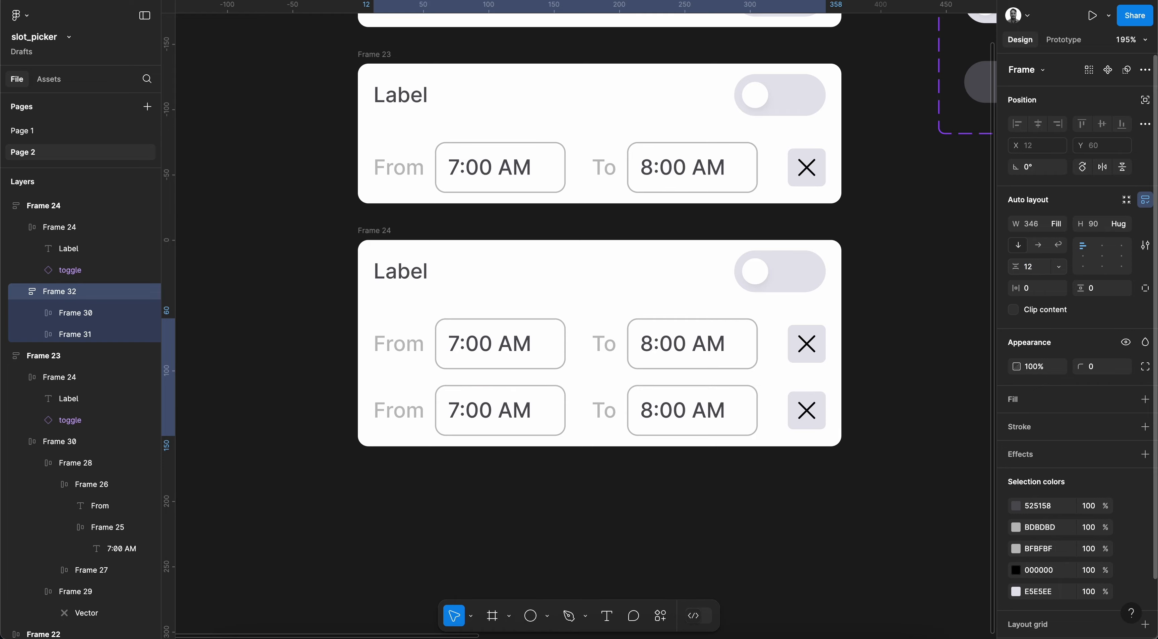
click(705, 528)
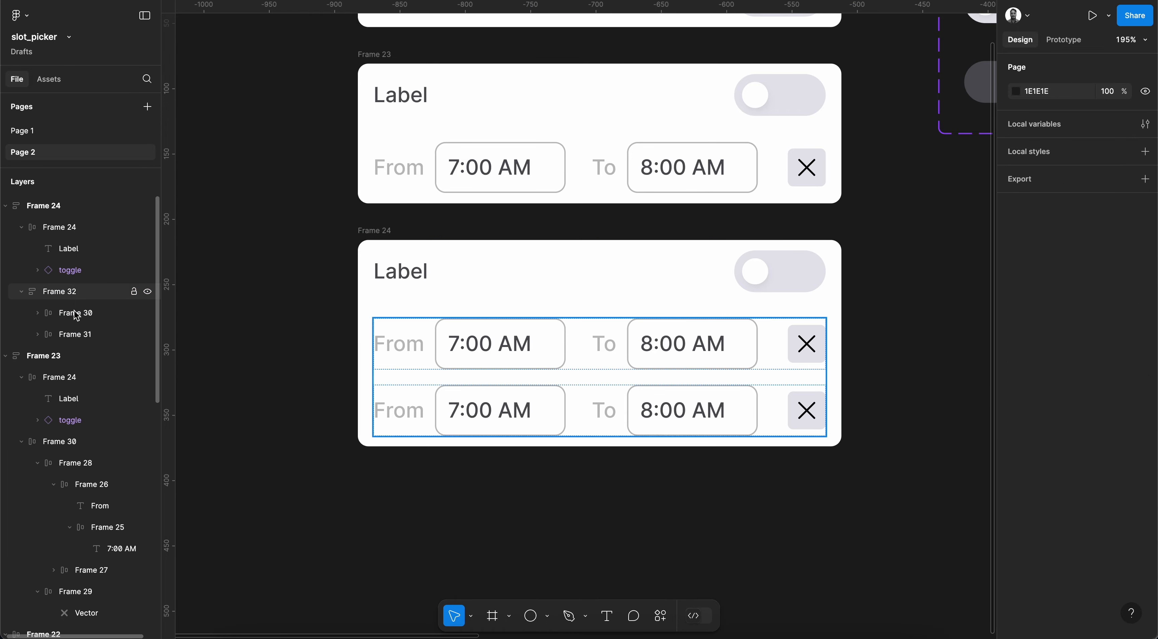
- Duplicate the two-row card, Frame 24, directly below the original, at Y 408
click(76, 334)
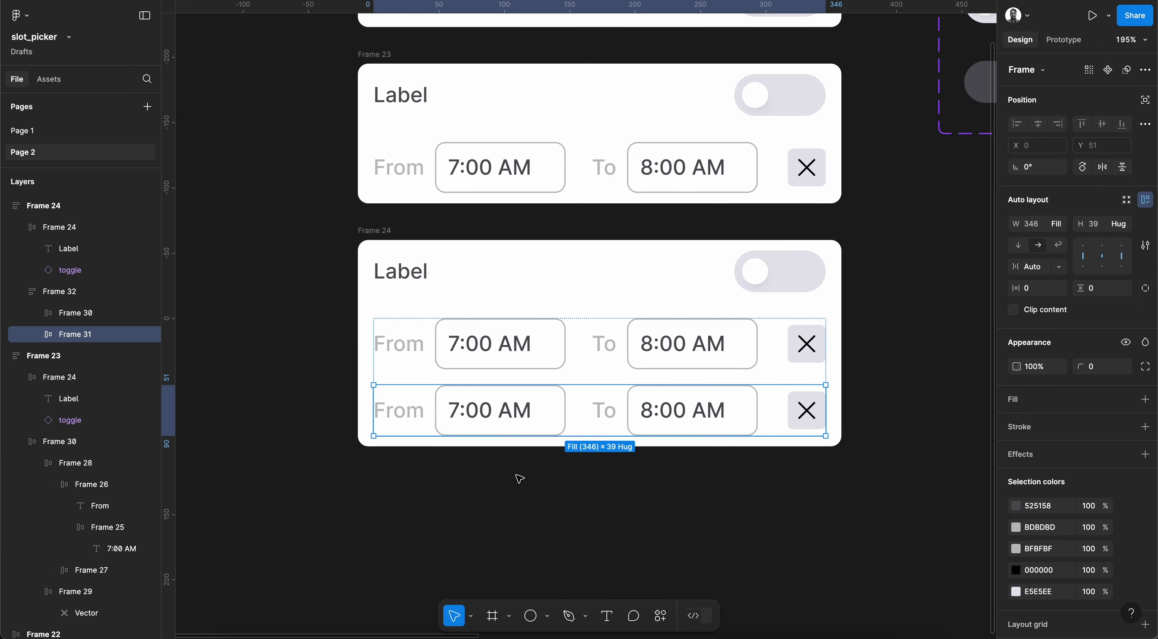
scroll(482, 277, down, 2)
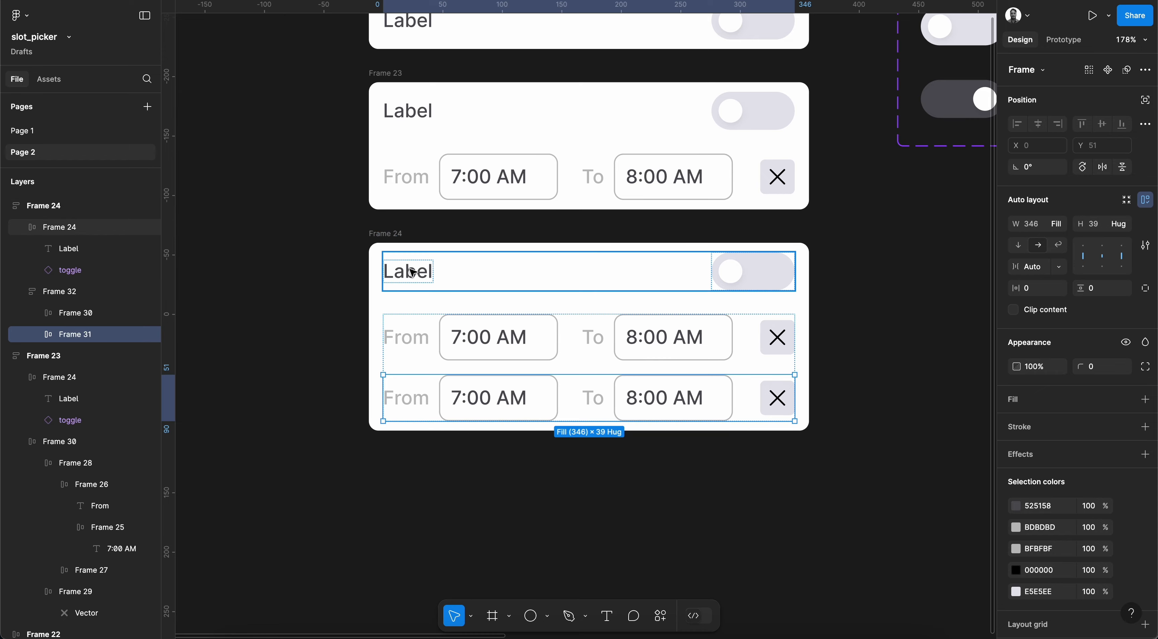
click(330, 247)
drag(398, 235, 421, 465)
scroll(408, 481, down, 3)
scroll(408, 480, right, 1)
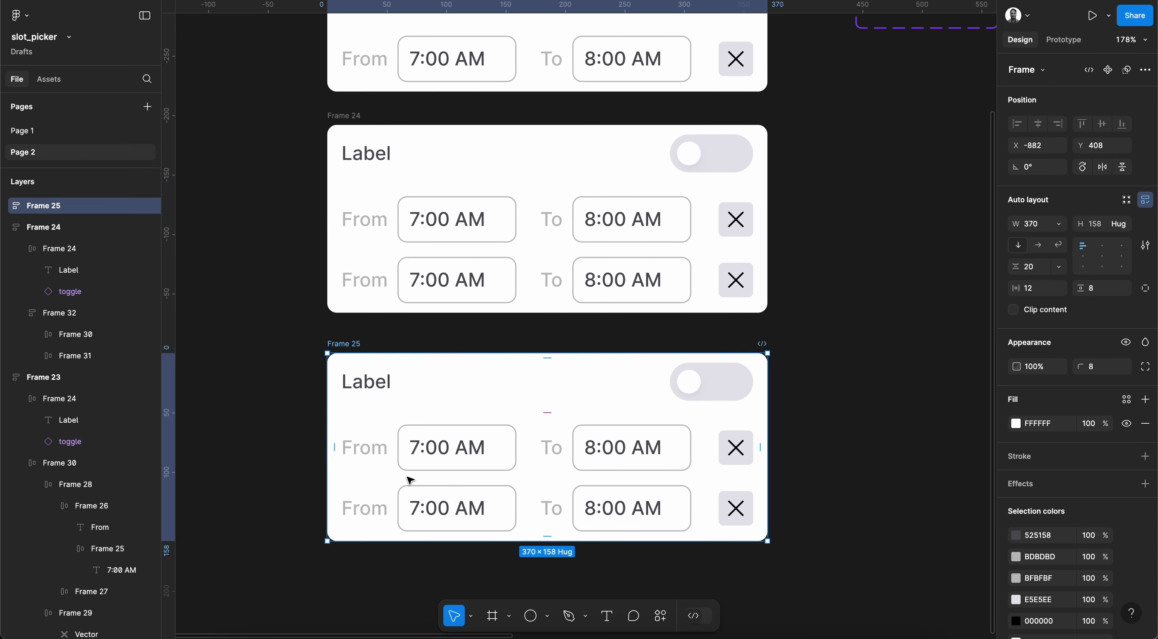
- Duplicate the second time row, Frame 31, inside Frame 25 to give that card three rows
click(8, 208)
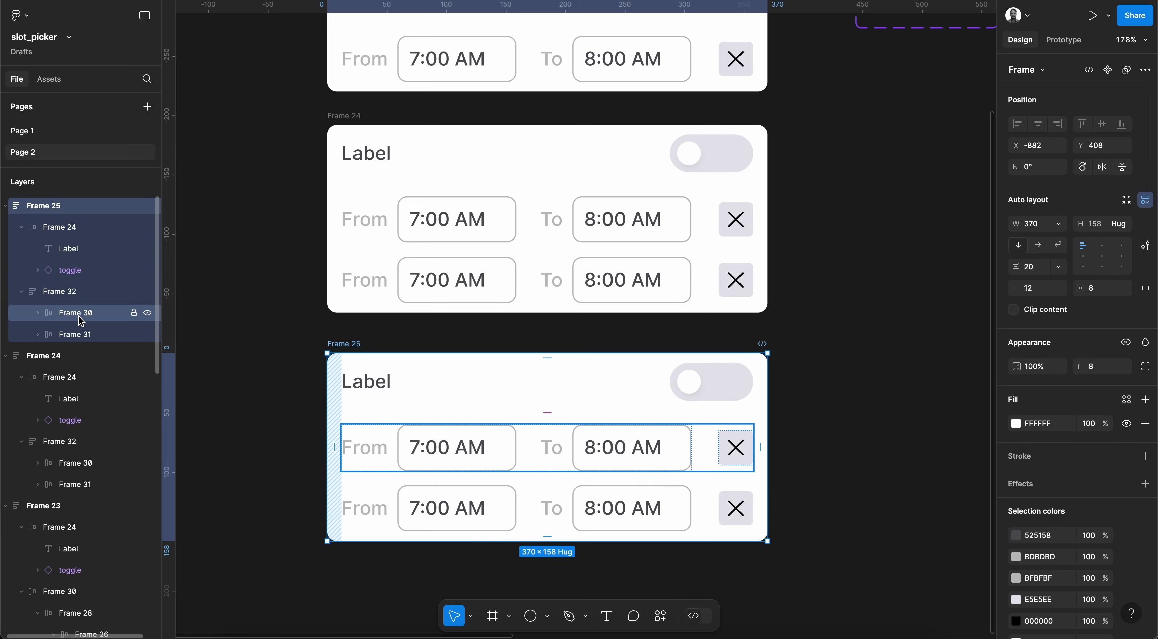
click(75, 334)
key(ctrl+d)
scroll(646, 374, down, 3)
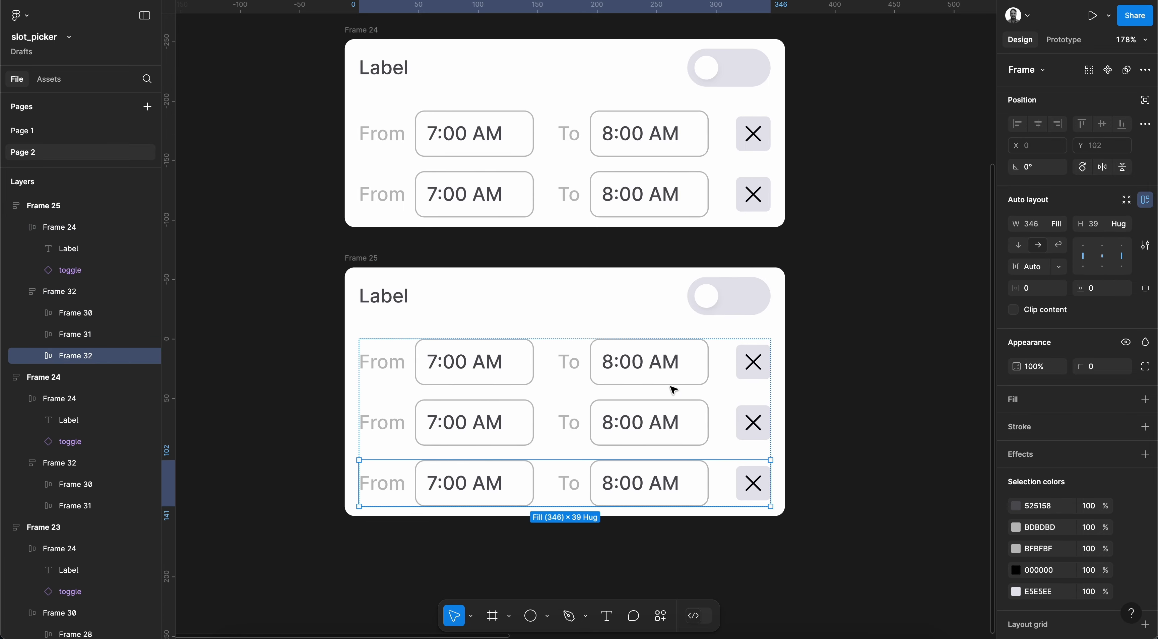
- Change the second row's times in Frame 24 to 9:00 AM for From and 10:00 AM for To
scroll(567, 374, up, 2)
scroll(567, 373, left, 1)
super+double_click(458, 268)
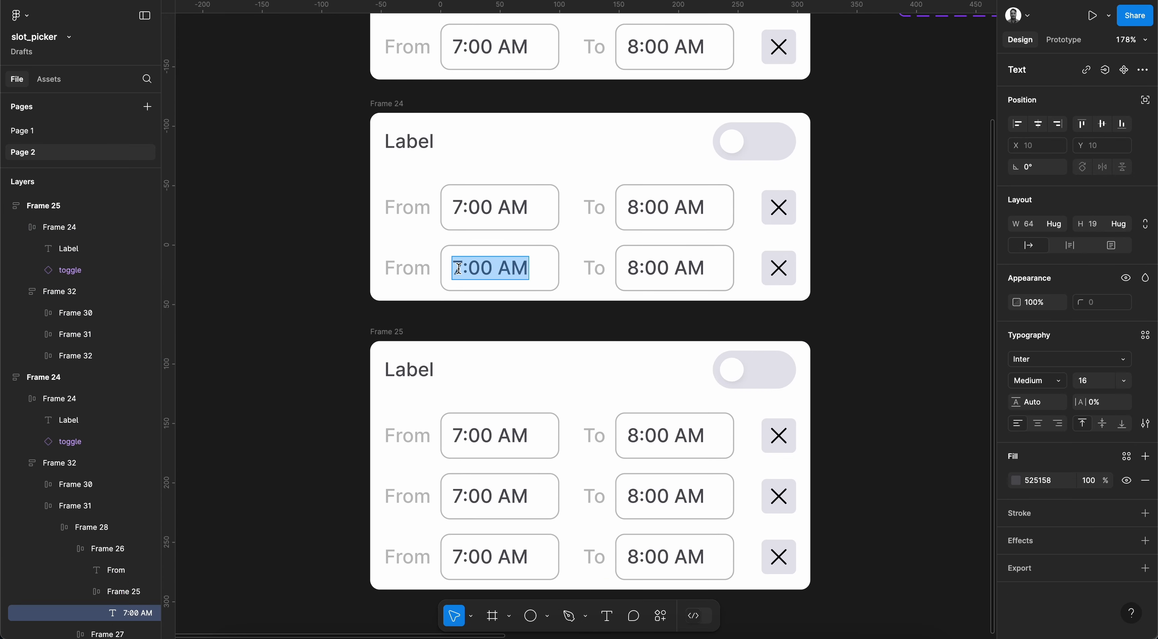
double_click(458, 268)
text(9)
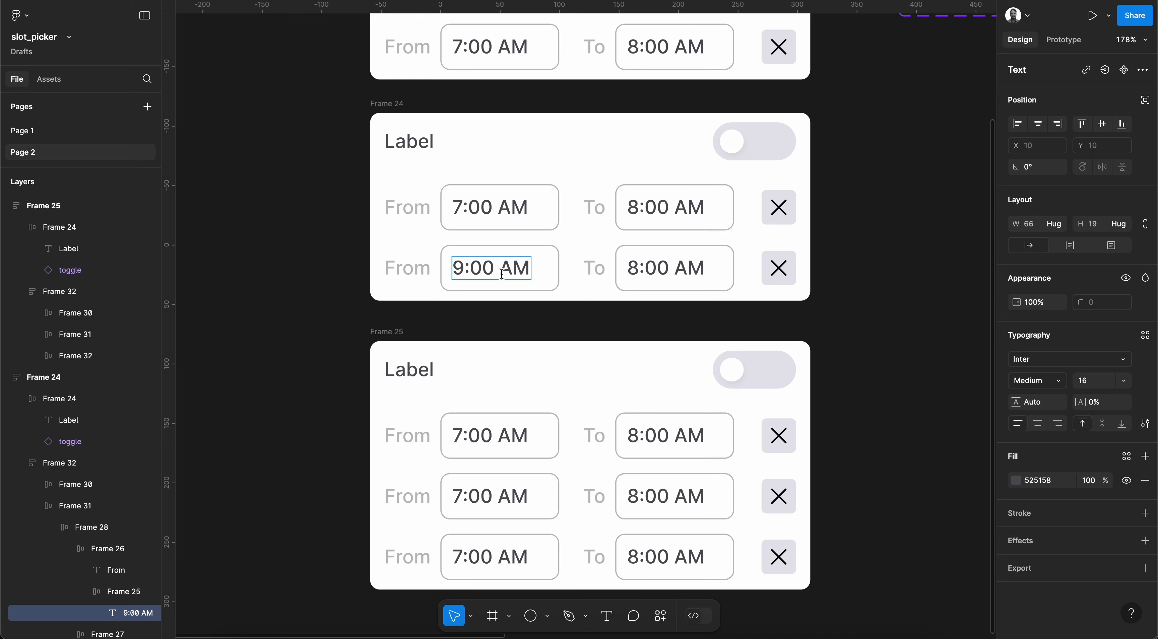
double_click(632, 268)
text(10)
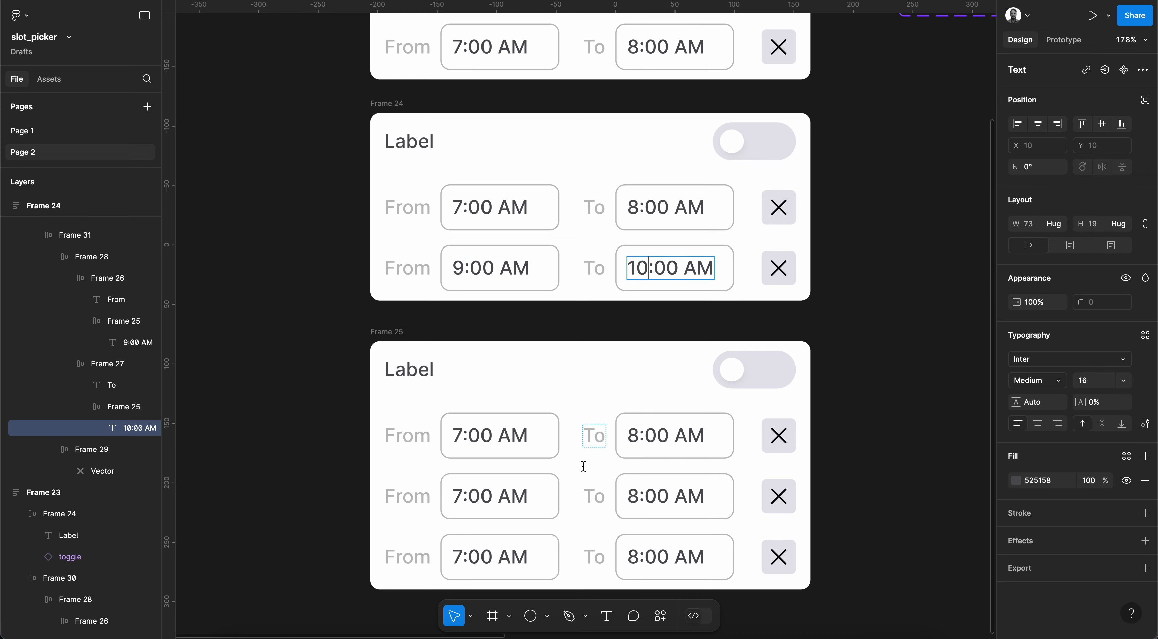
- Change the second row's times in Frame 25 to 9:00 AM for From and 10:00 AM for To
scroll(455, 491, down, 3)
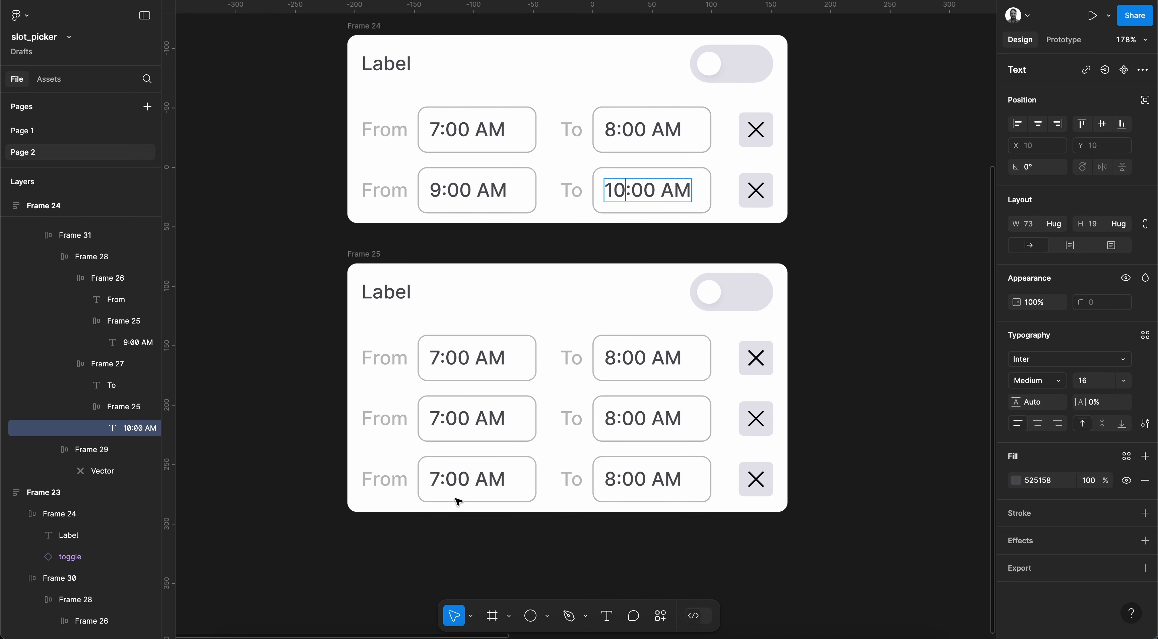
double_click(436, 418)
text(9)
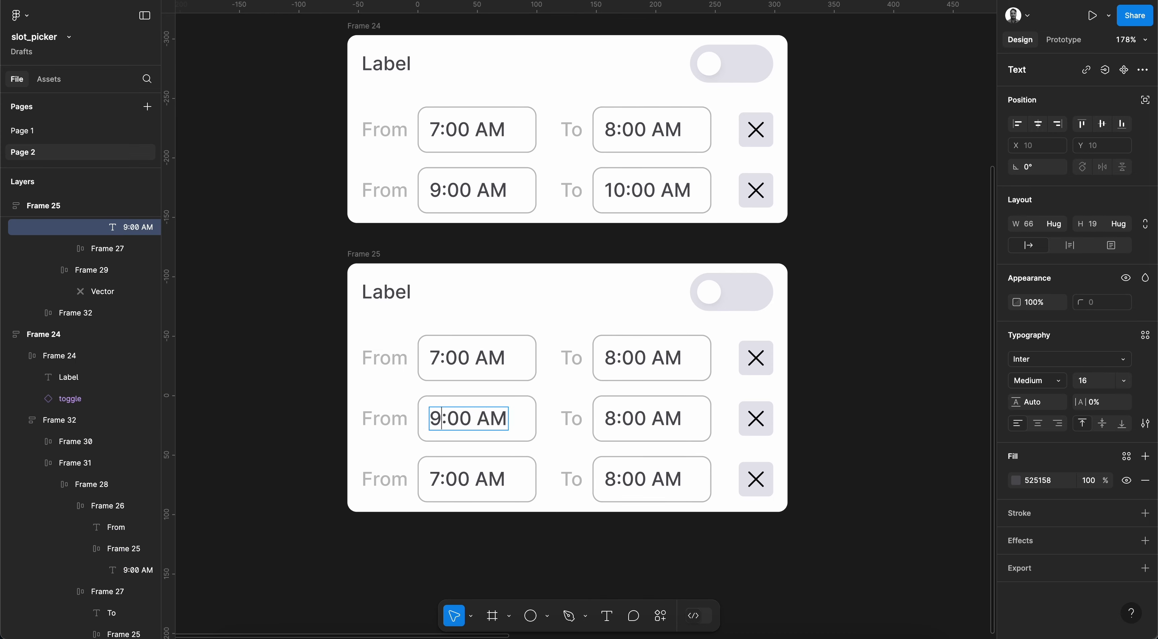
double_click(615, 424)
text(10)
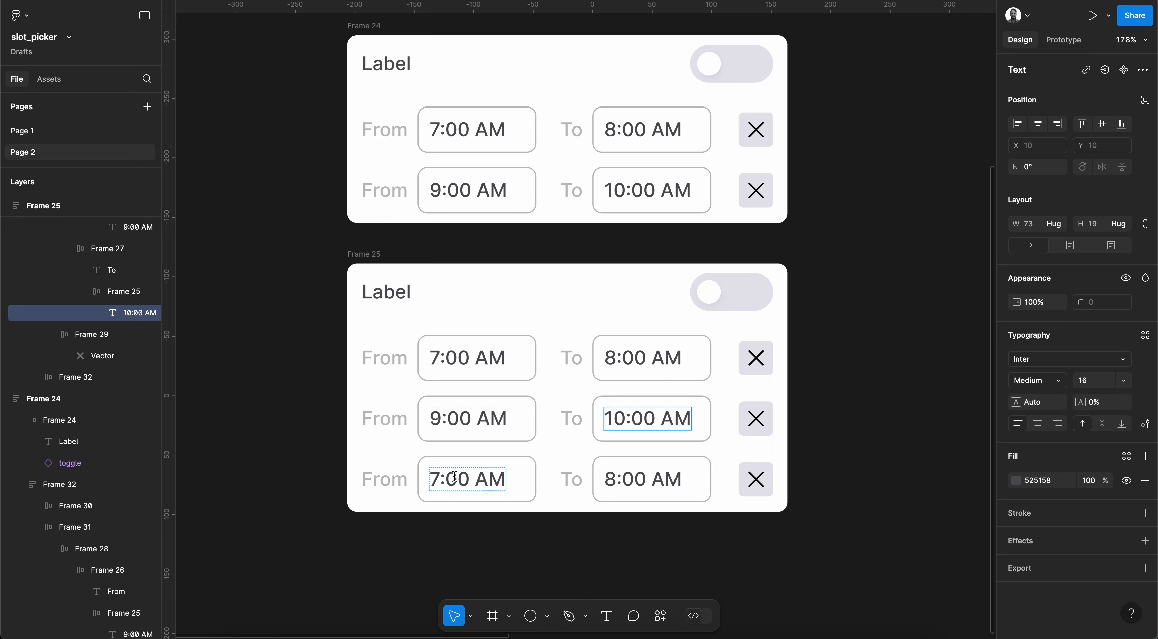
- Change the third row's times in Frame 25 to 11:00 AM for From and 12:00 PM for To
double_click(438, 475)
text(11)
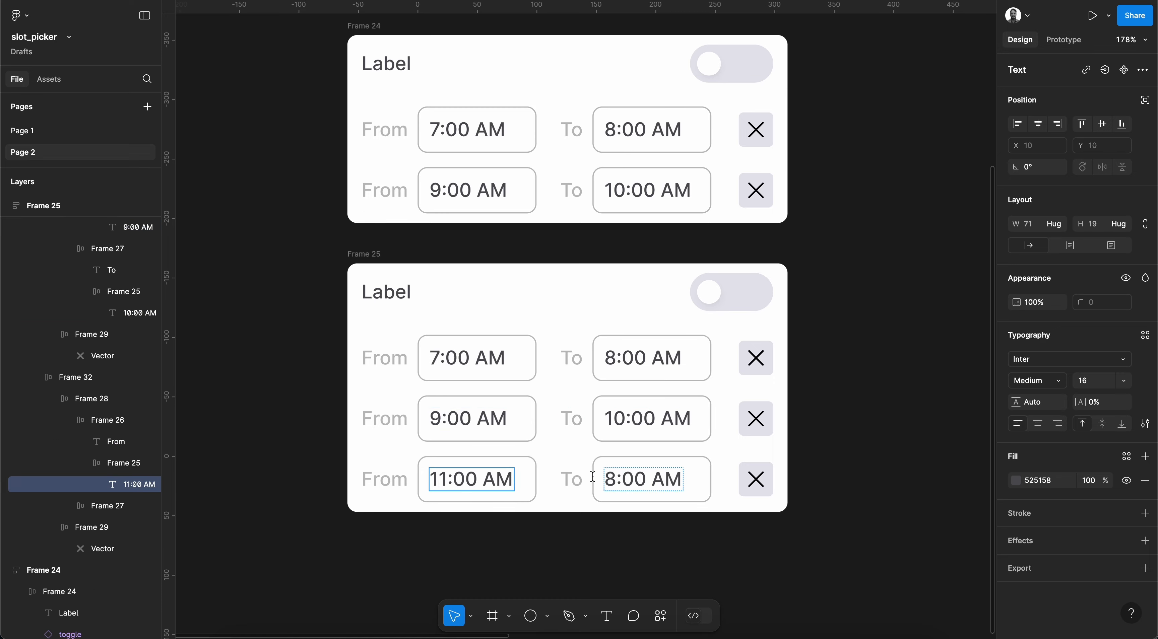
double_click(611, 478)
text(12)
drag(666, 478, 671, 480)
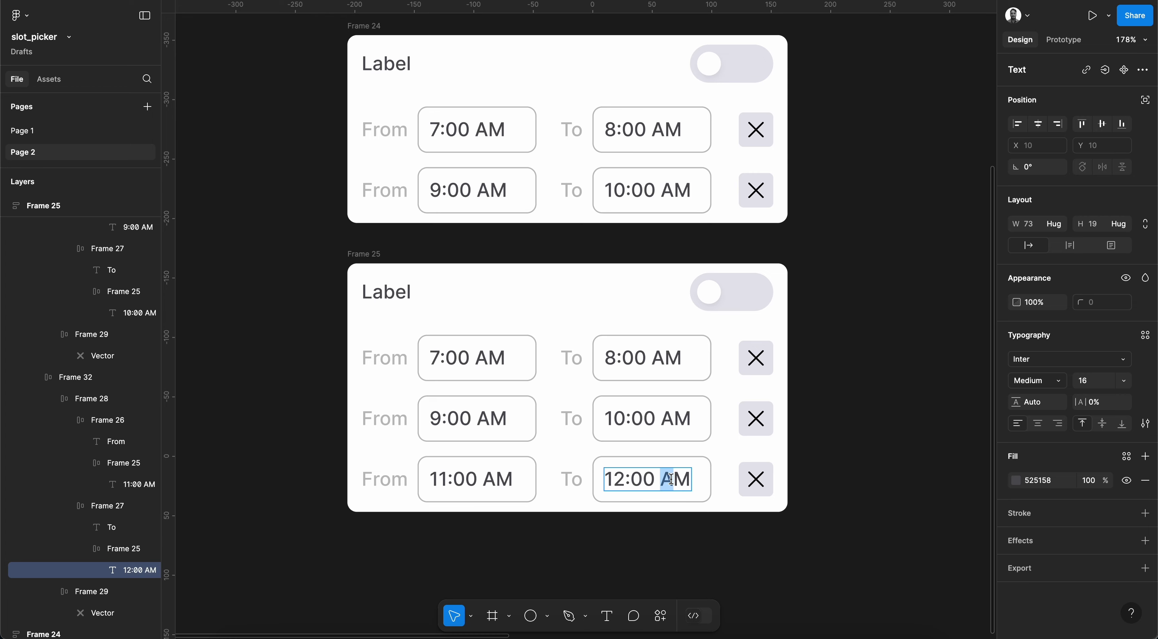
text(P)
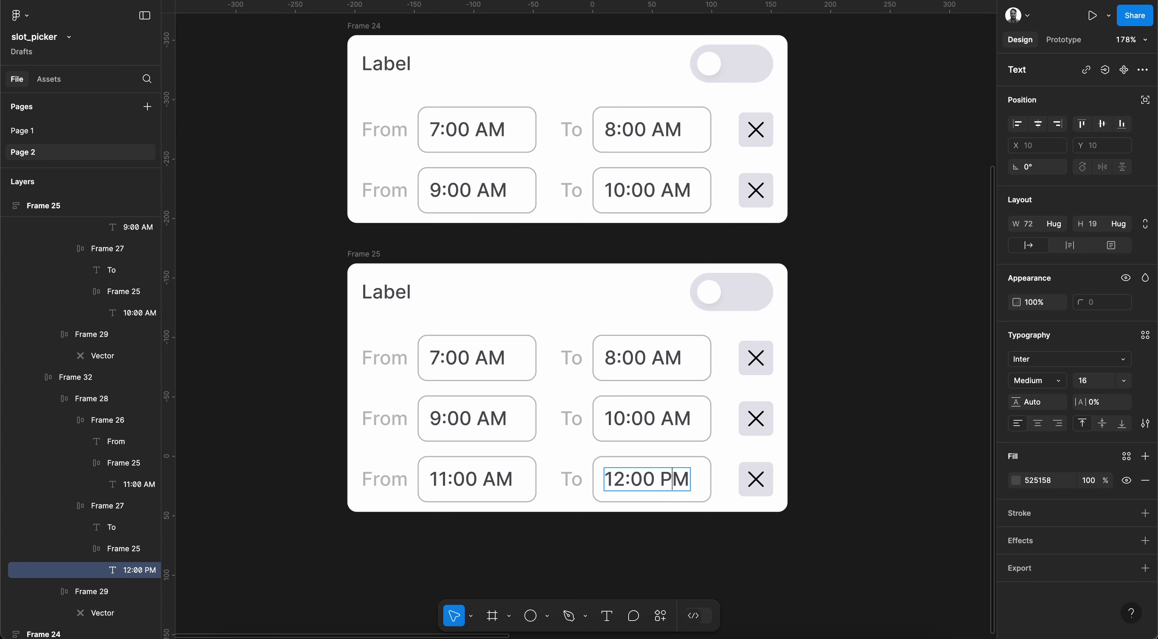
- Add leading zeros to the single-digit times in Frame 25, giving 07:00 AM, 08:00 AM and 09:00 AM
double_click(604, 358)
text(0)
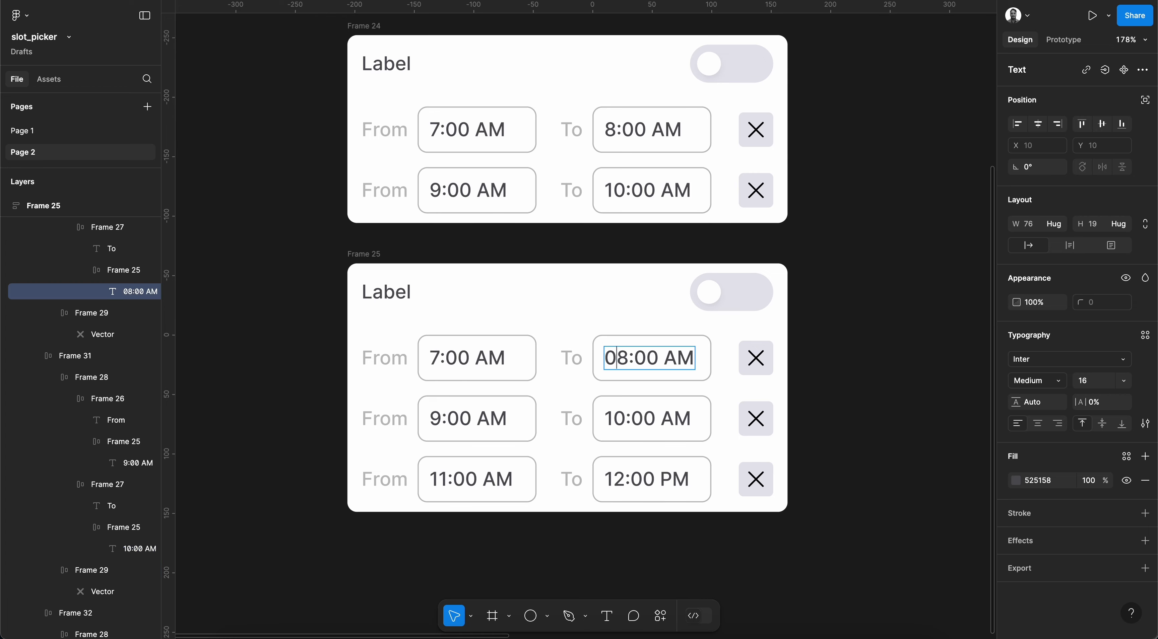
double_click(435, 354)
text(0)
double_click(435, 415)
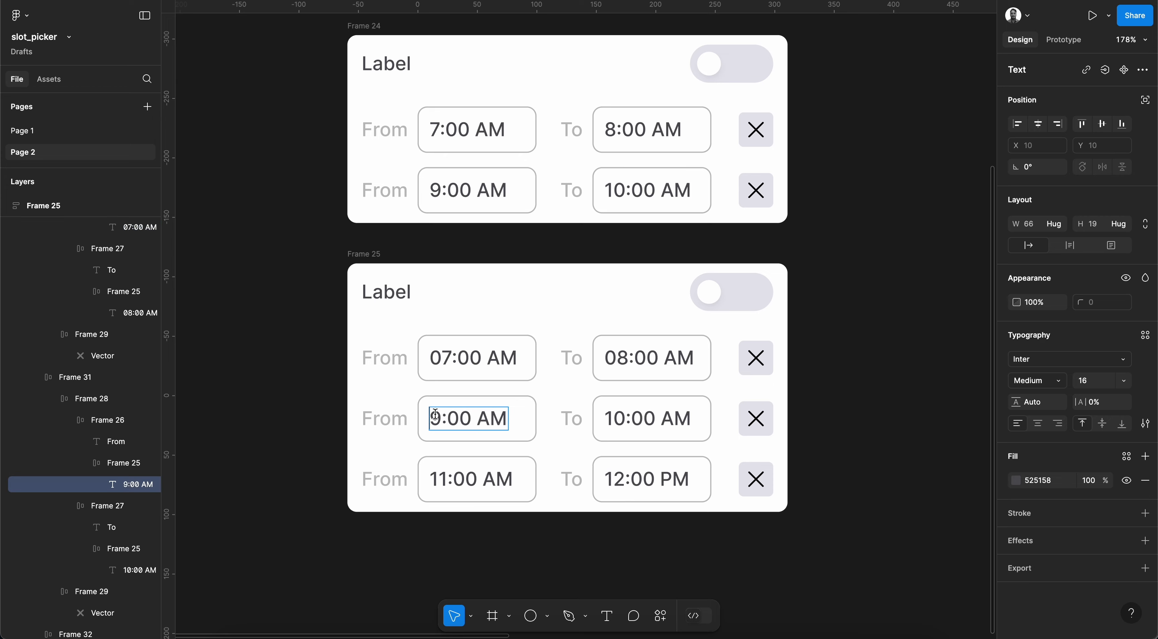
text(0)
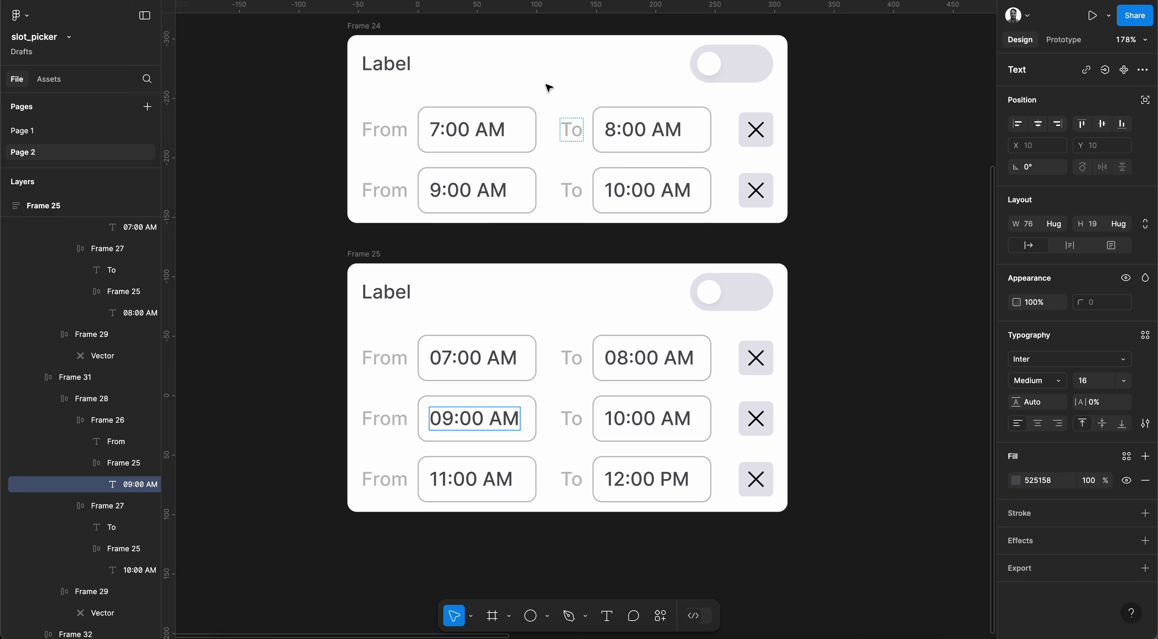
- Add leading zeros to the single-digit times in Frame 24, giving 07:00 AM, 09:00 AM and 08:00 AM
double_click(435, 126)
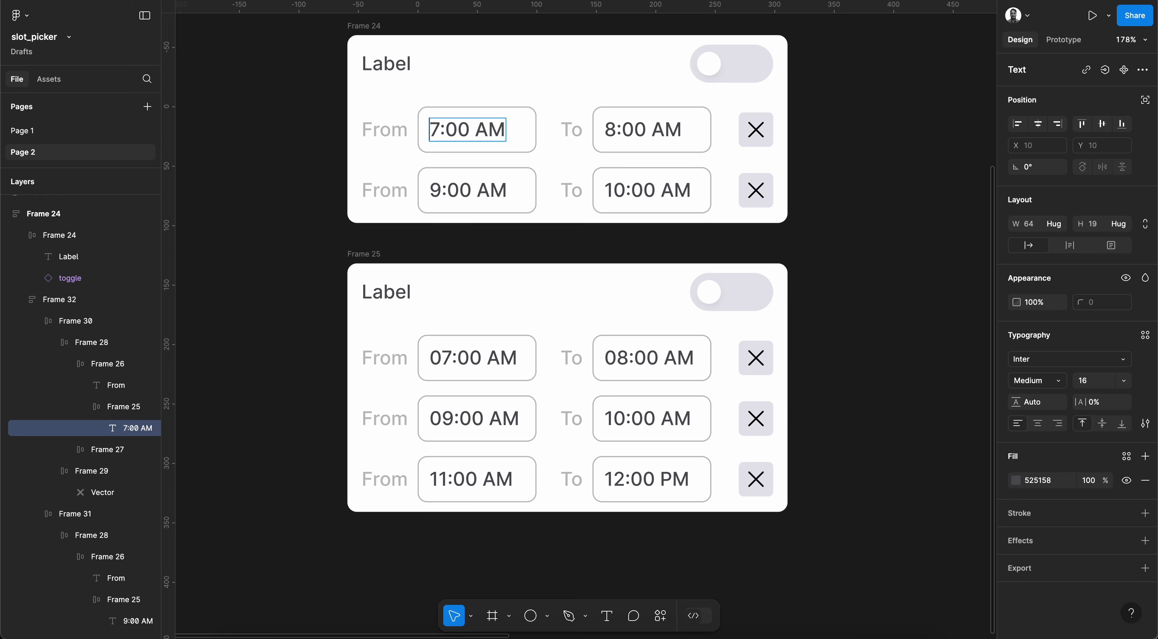
text(0)
double_click(433, 193)
text(0)
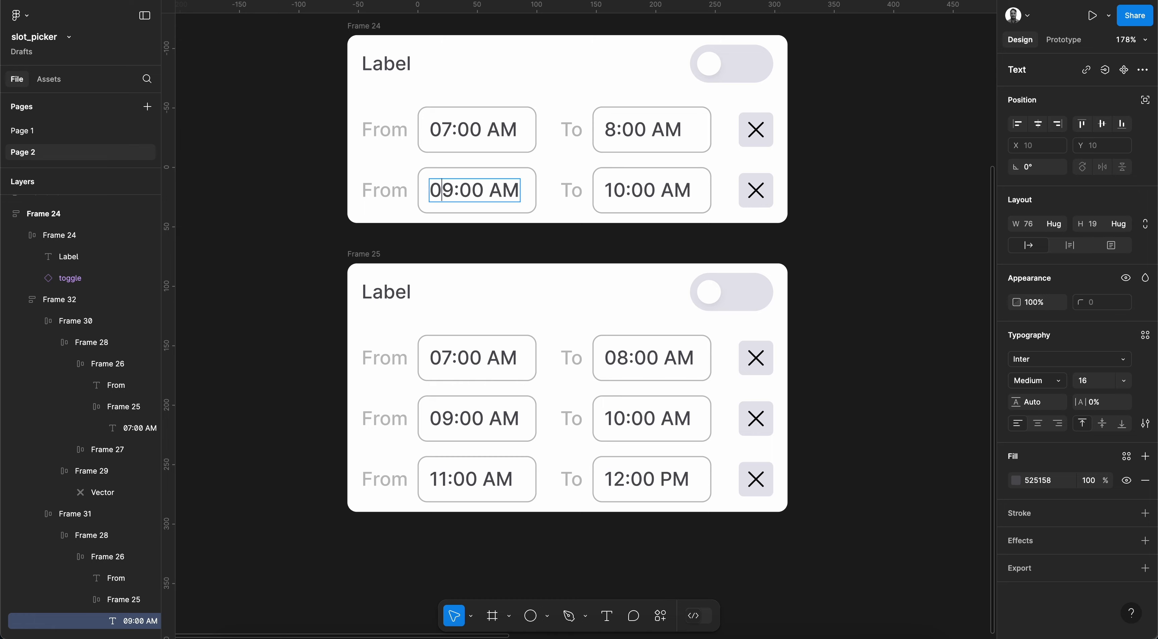
double_click(610, 131)
text(0)
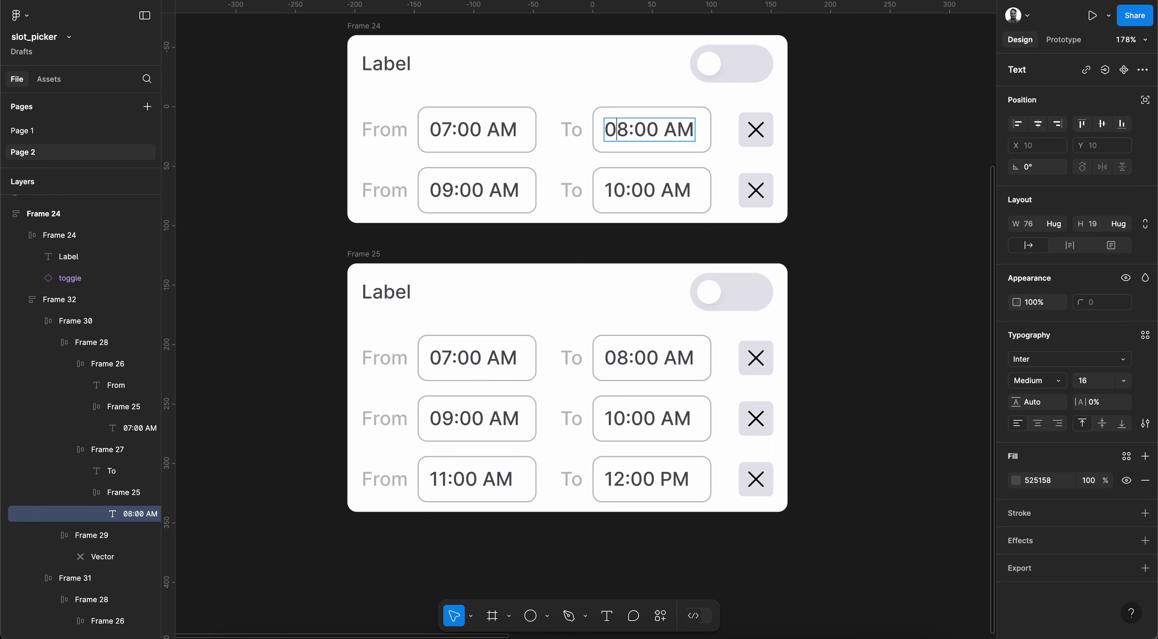
- Add leading zeros to both times in Frame 23, giving 07:00 AM and 08:00 AM
scroll(610, 130, up, 6)
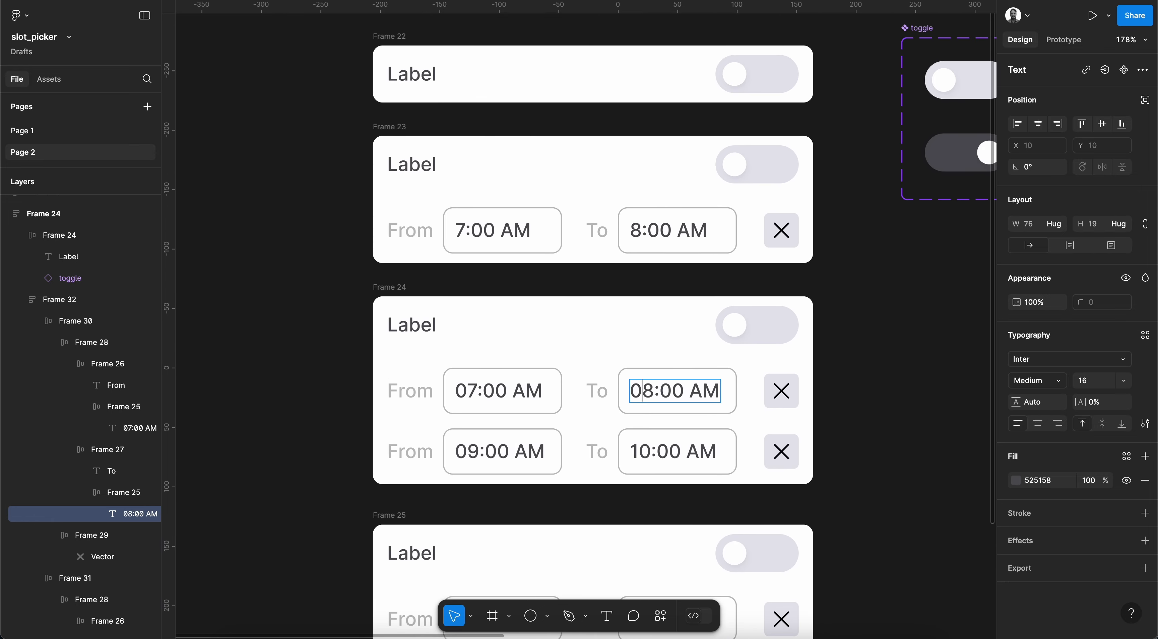
double_click(633, 229)
text(0)
double_click(457, 231)
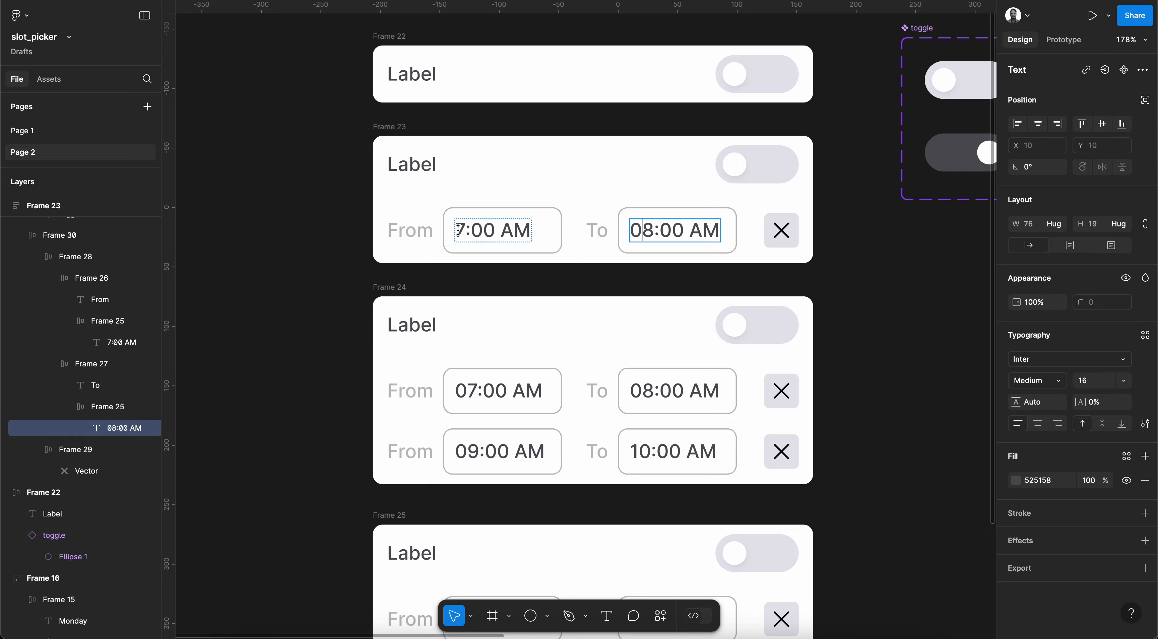
text(0)
key(Escape)
click(468, 276)
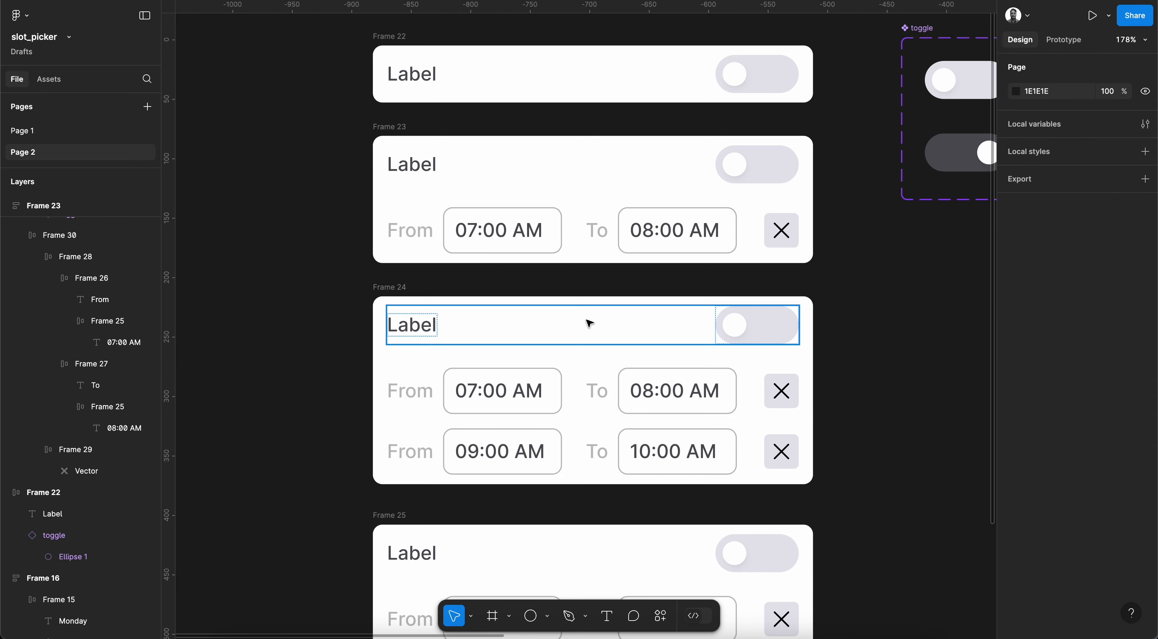
- Set the vertical auto layout gap of the three-row card, Frame 25, to 16
scroll(589, 321, down, 5)
scroll(589, 323, down, 2)
scroll(590, 324, down, 3)
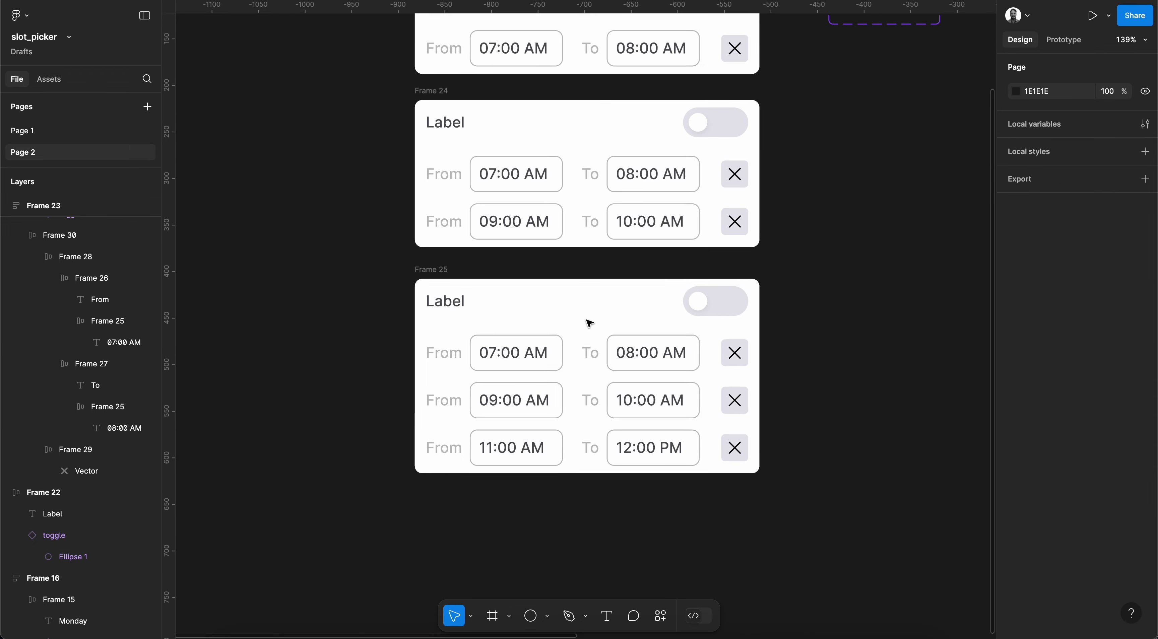
click(438, 269)
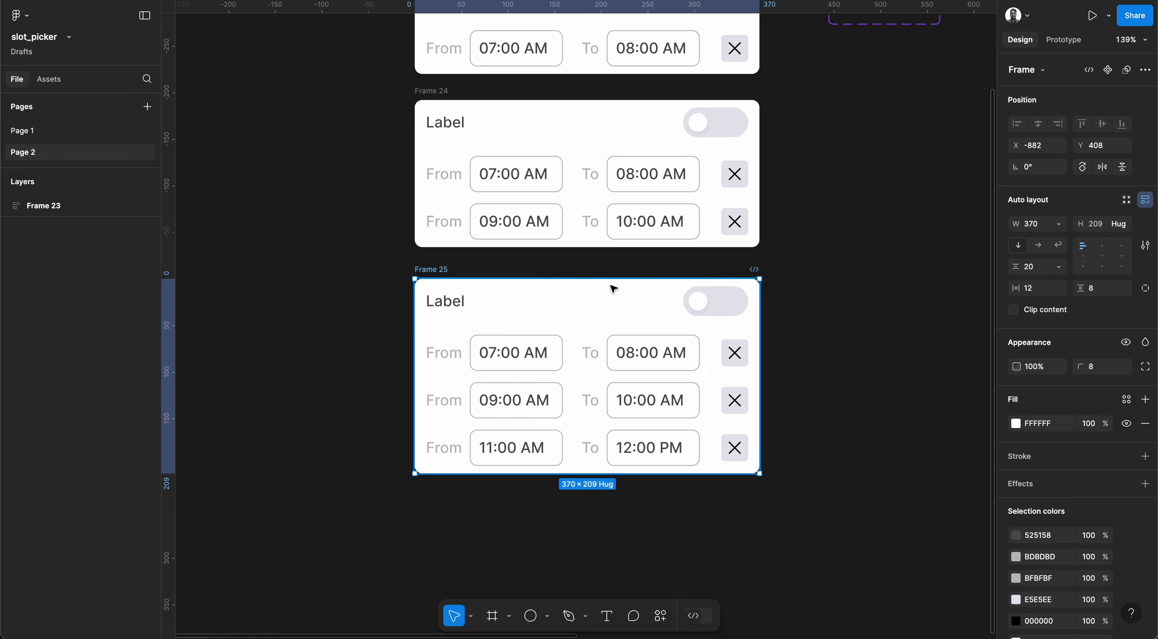
scroll(613, 288, up, 3)
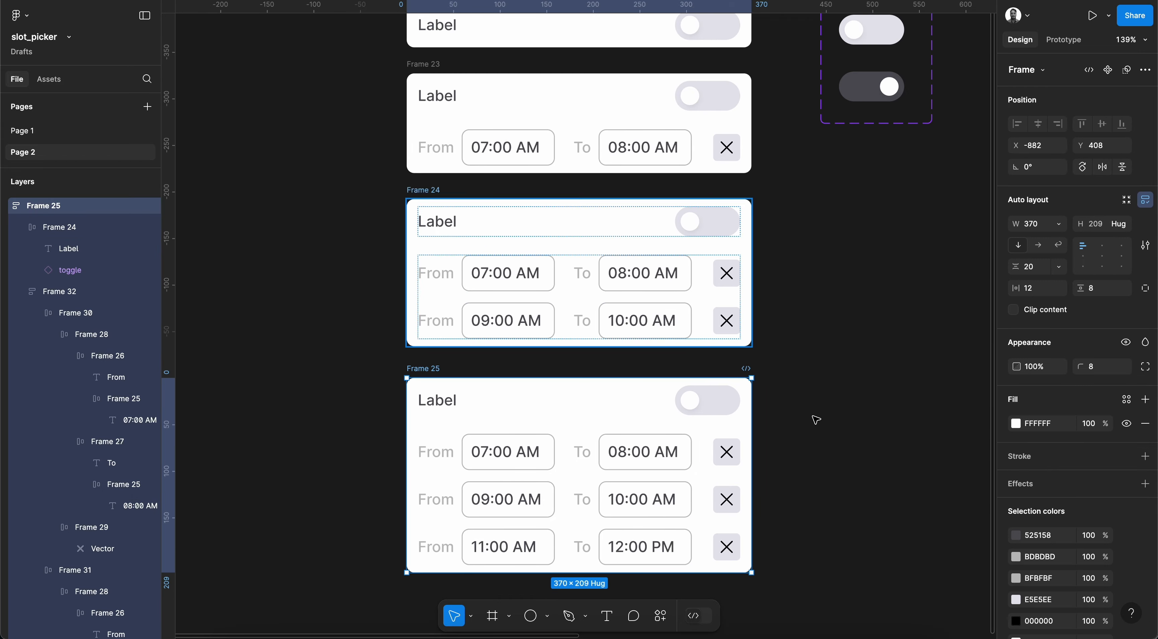
click(1044, 268)
text(15)
key(Return)
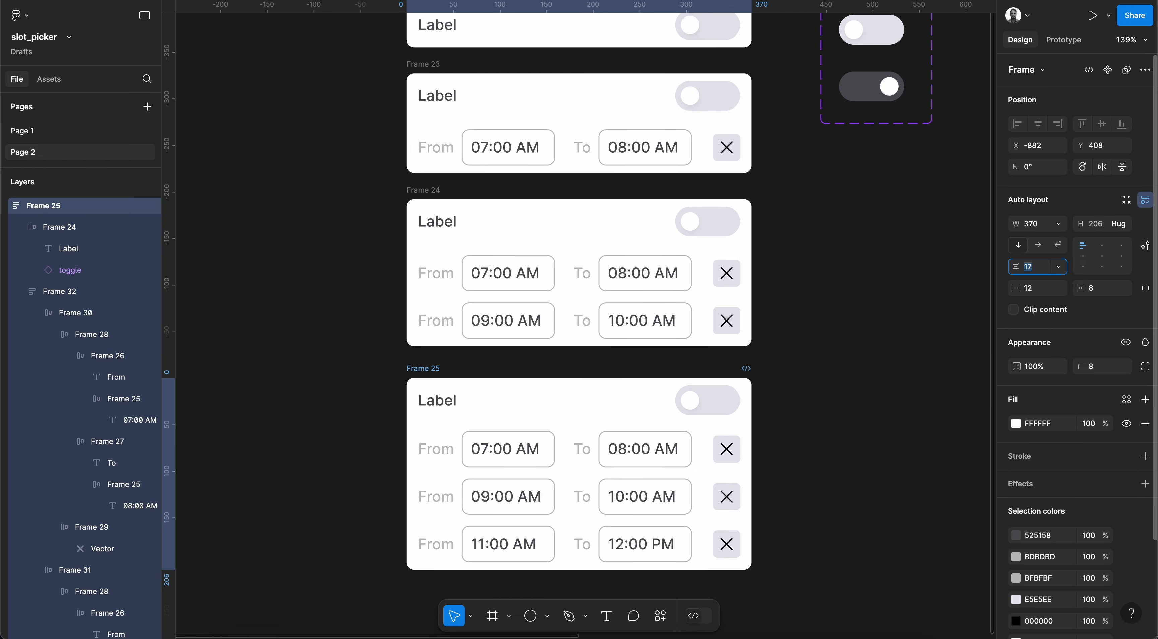
key(Up)
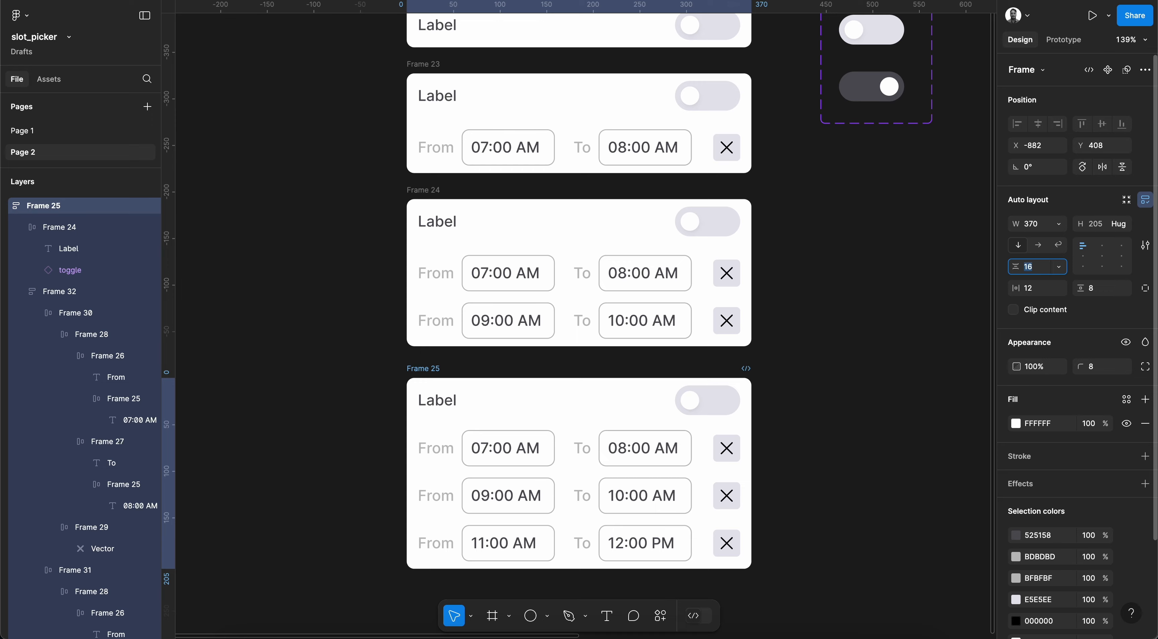
- Set the vertical auto layout gap of the two-row card, Frame 24, to 16
click(416, 190)
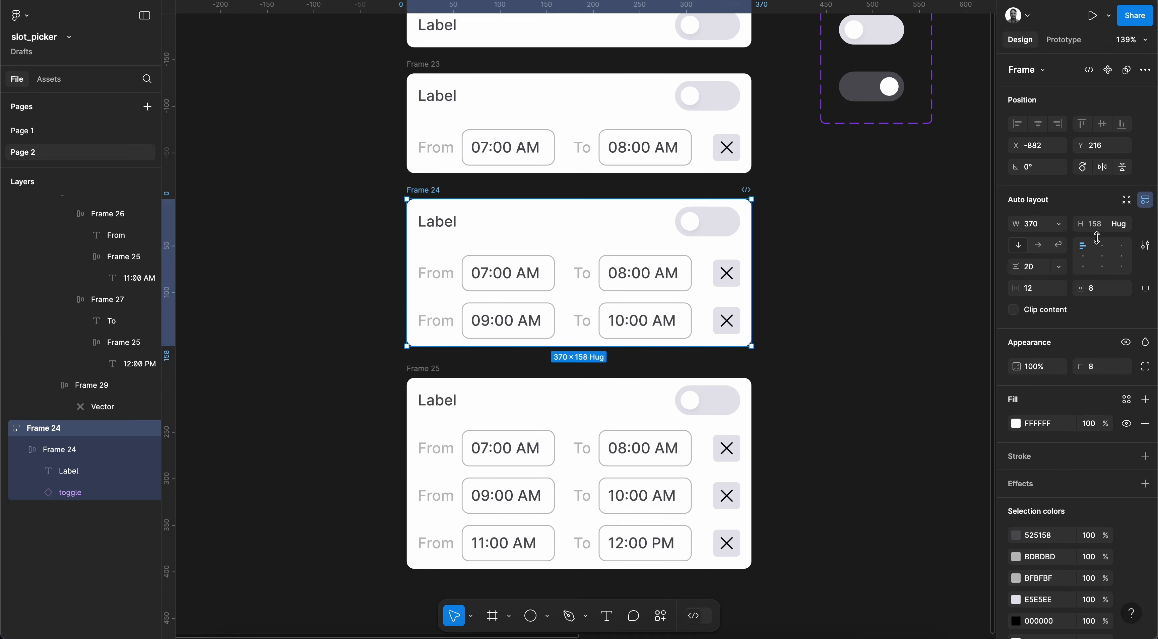
click(1044, 269)
text(16)
key(Return)
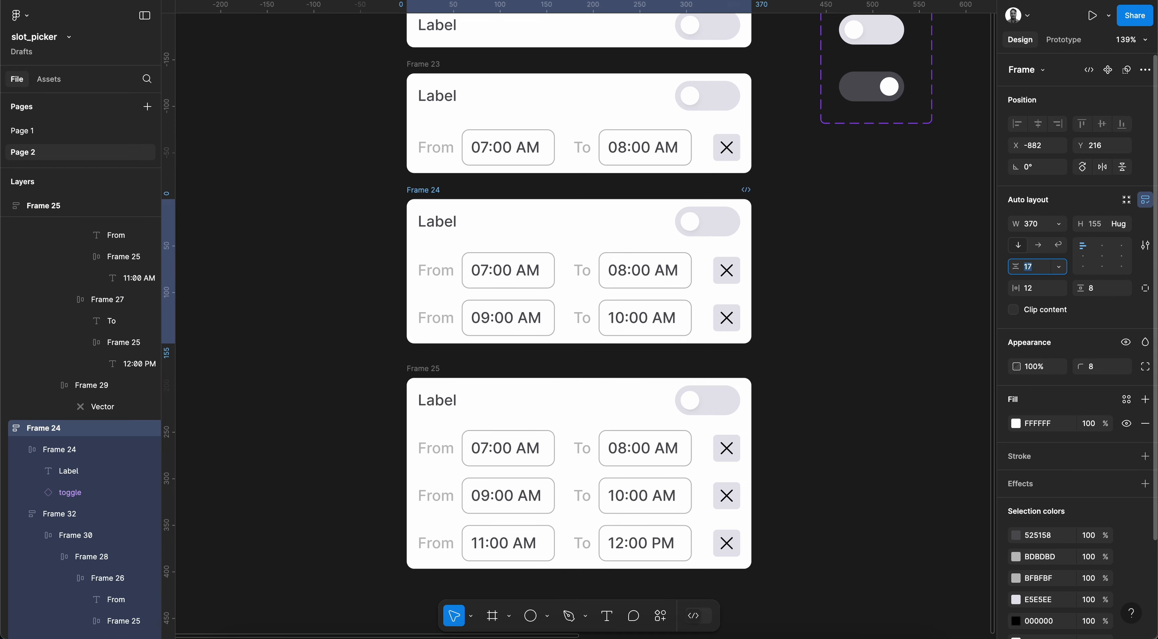
- Set the vertical auto layout gap of the one-row card, Frame 23, to 16
scroll(749, 220, up, 2)
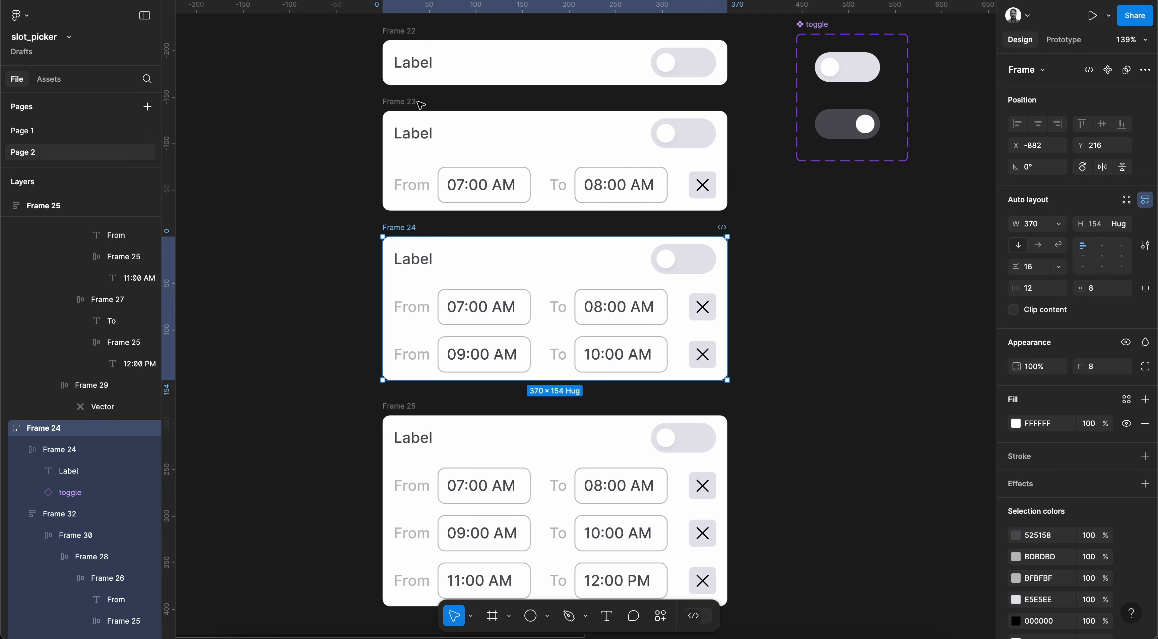
click(692, 165)
click(1034, 266)
text(17)
key(Return)
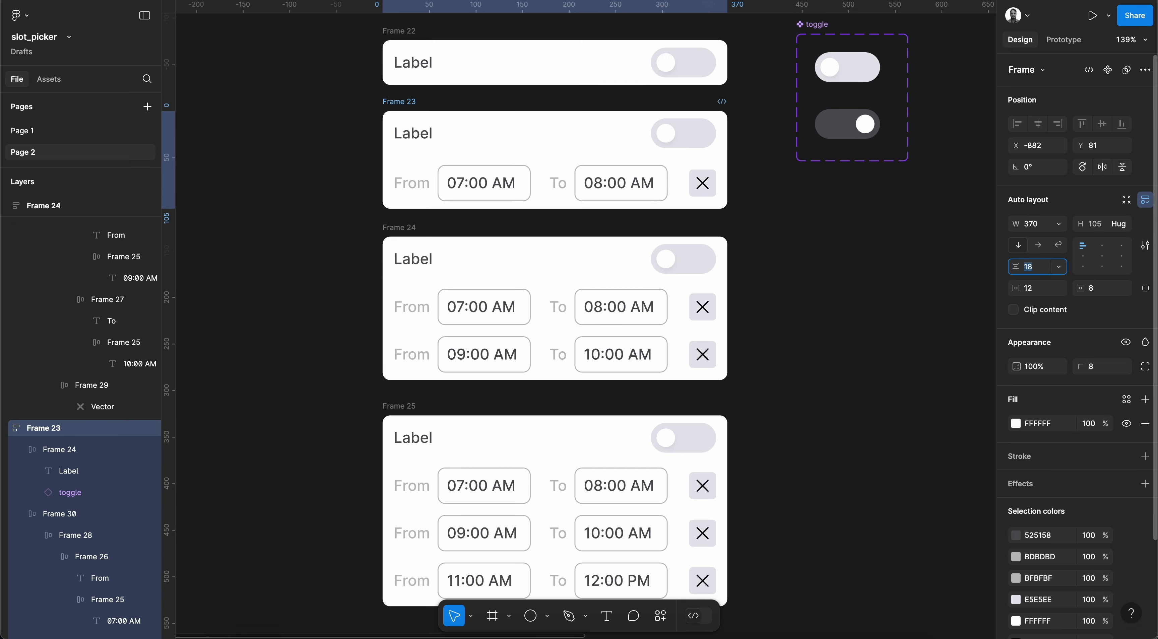
text(16)
key(Return)
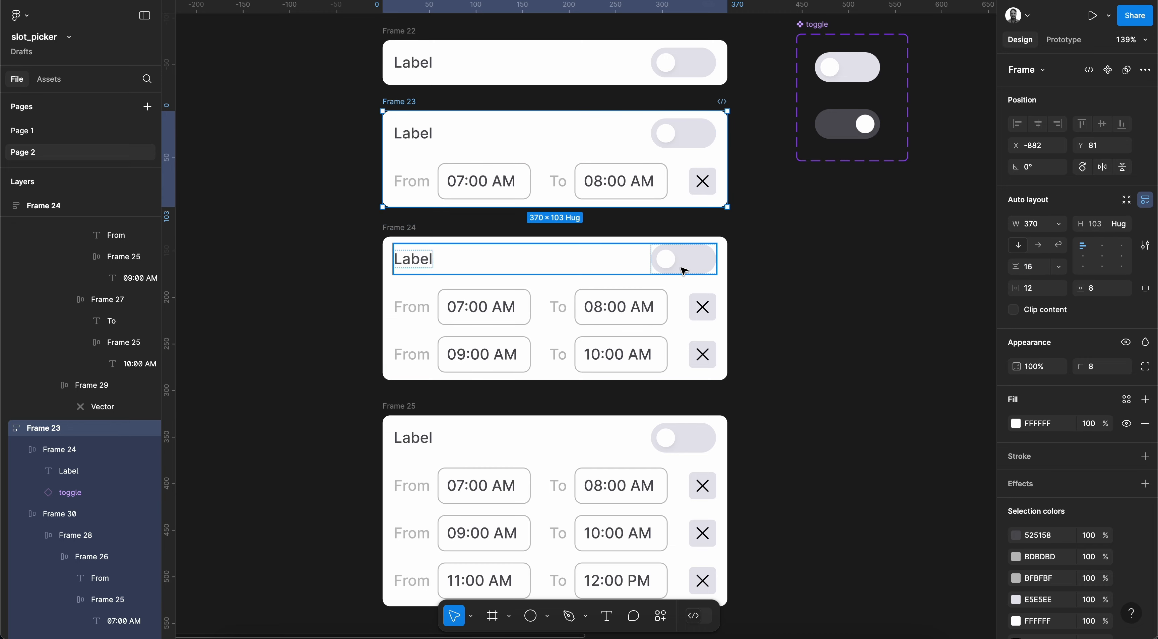
- Set the bottom padding of the three expanded cards, Frames 23, 24 and 25, to 12
shift+click(411, 228)
shift+click(397, 406)
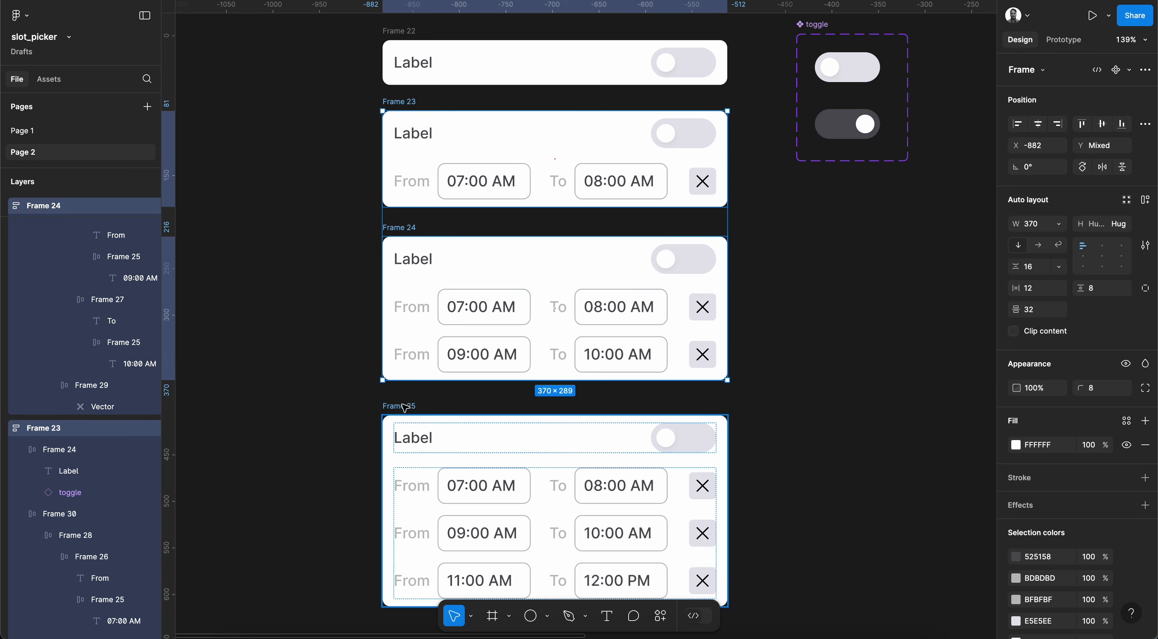
click(1145, 288)
click(1104, 307)
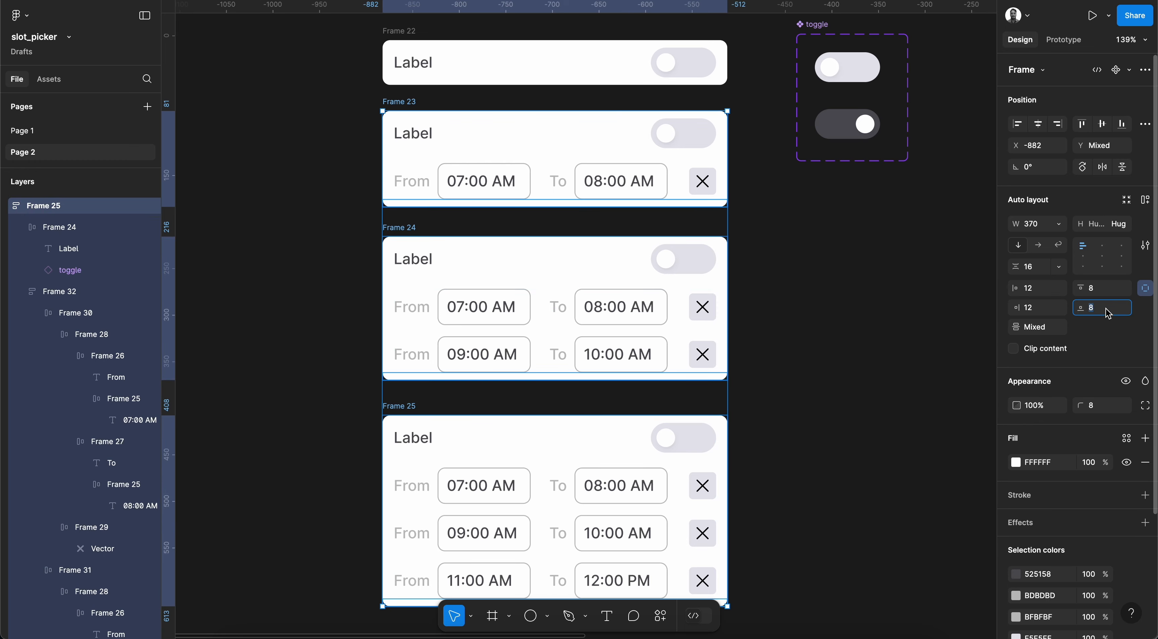
text(10)
key(Return)
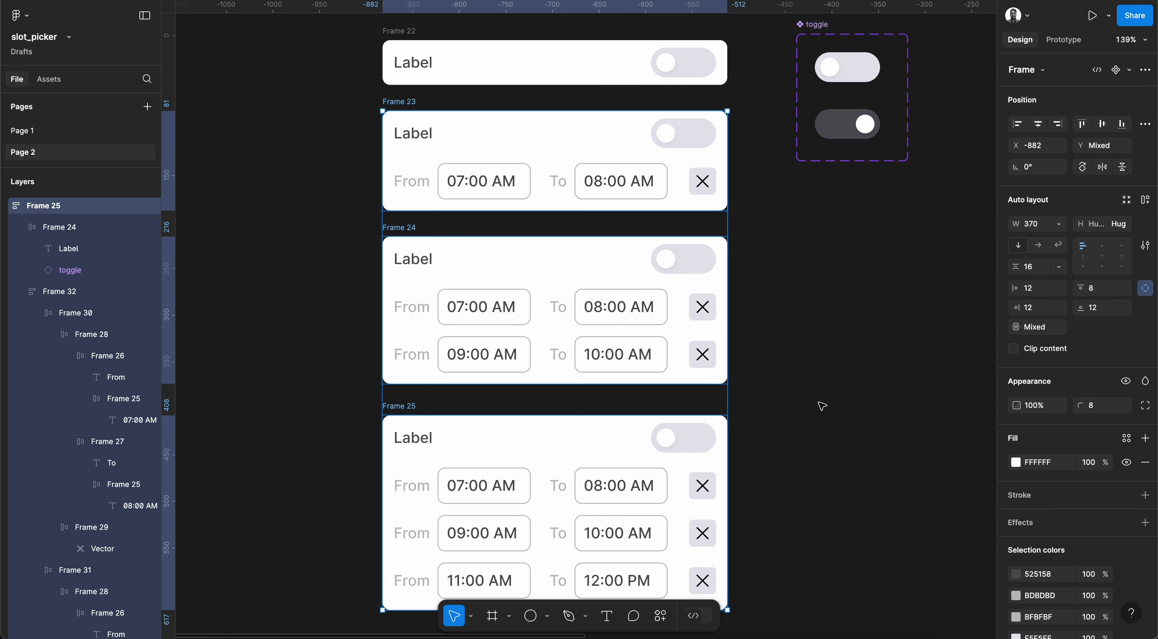
click(819, 418)
- Combine all four day cards, Frames 22 to 25, into one component set
scroll(819, 418, down, 3)
ctrl+scroll(819, 418, down, 2)
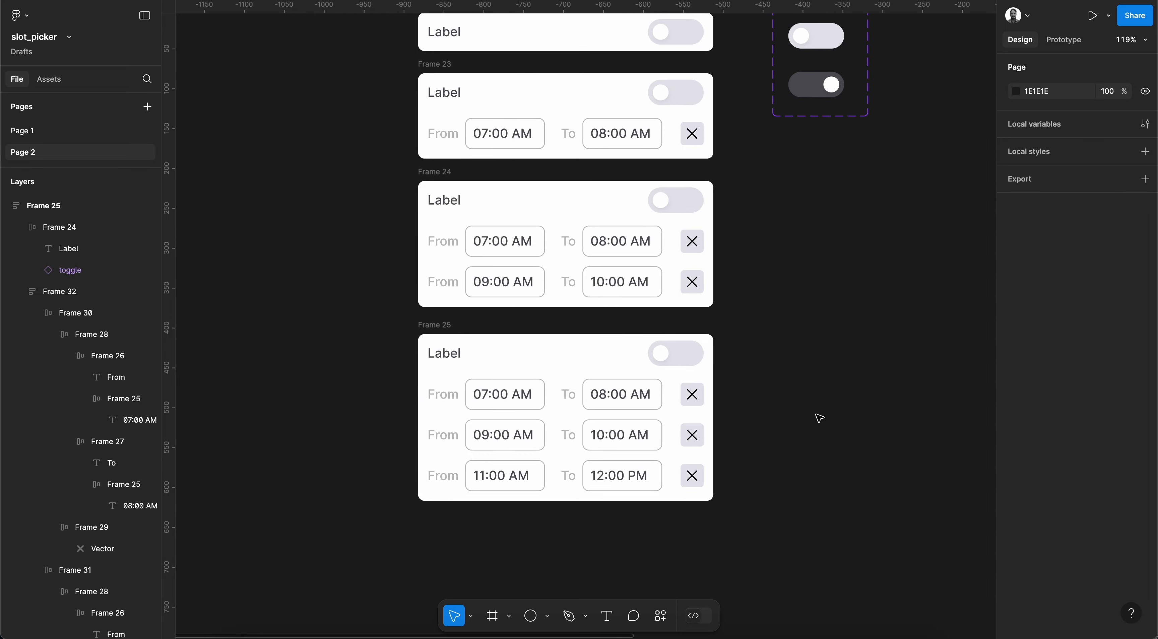
ctrl+scroll(819, 418, down, 2)
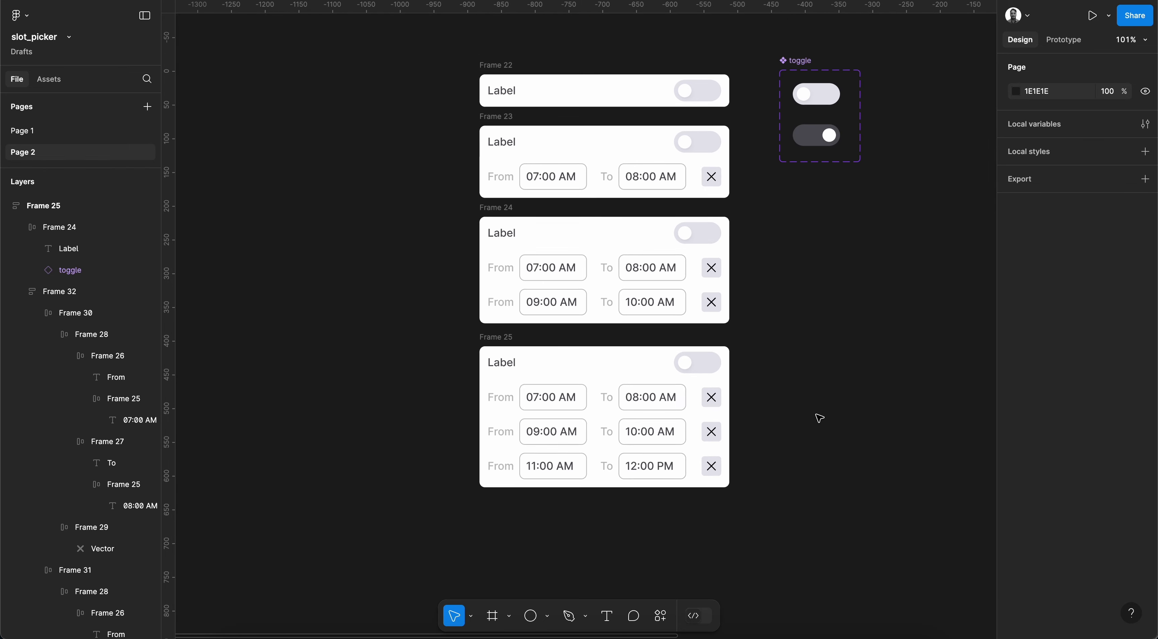
drag(453, 51, 750, 524)
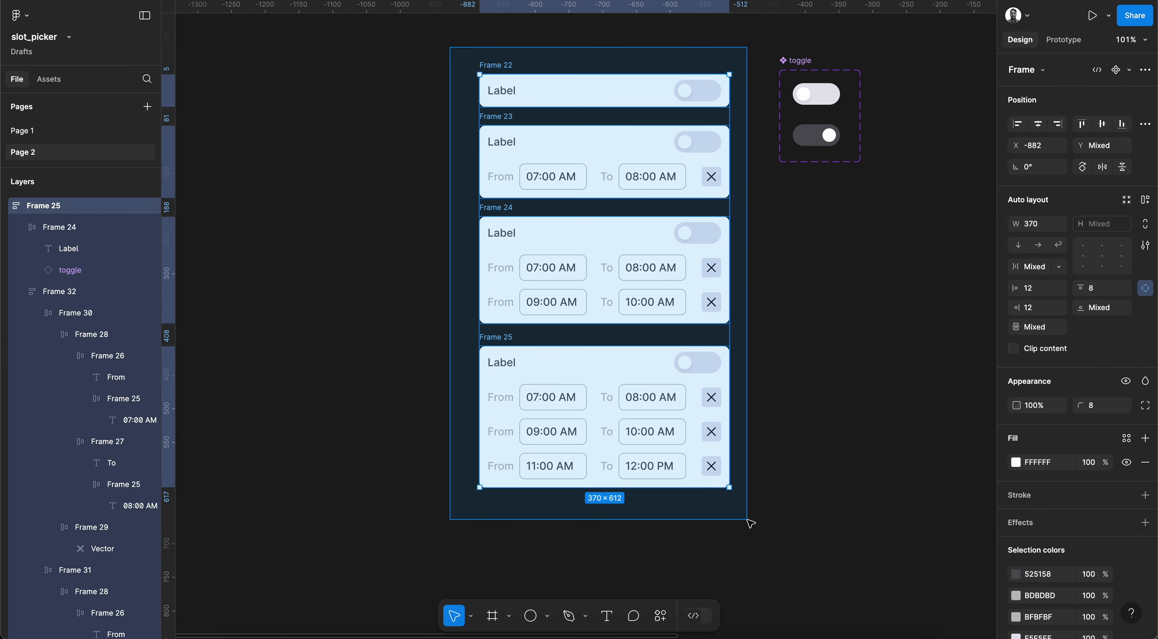
click(1145, 70)
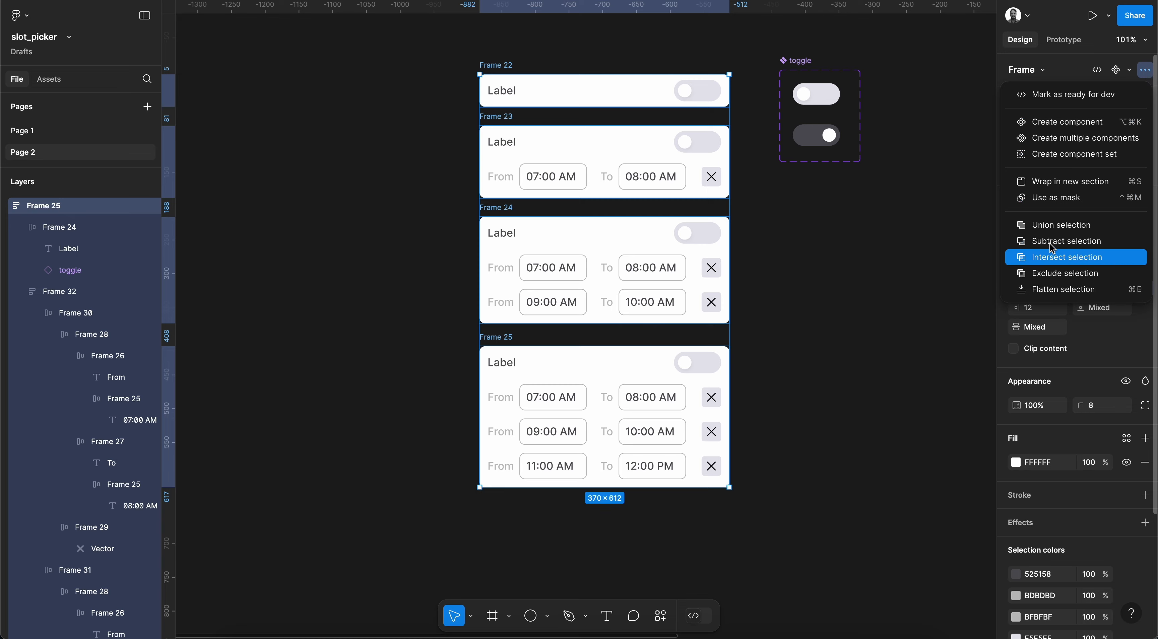
click(1072, 155)
- Rename the new component set days-trigger and its variant property stage
scroll(835, 270, up, 2)
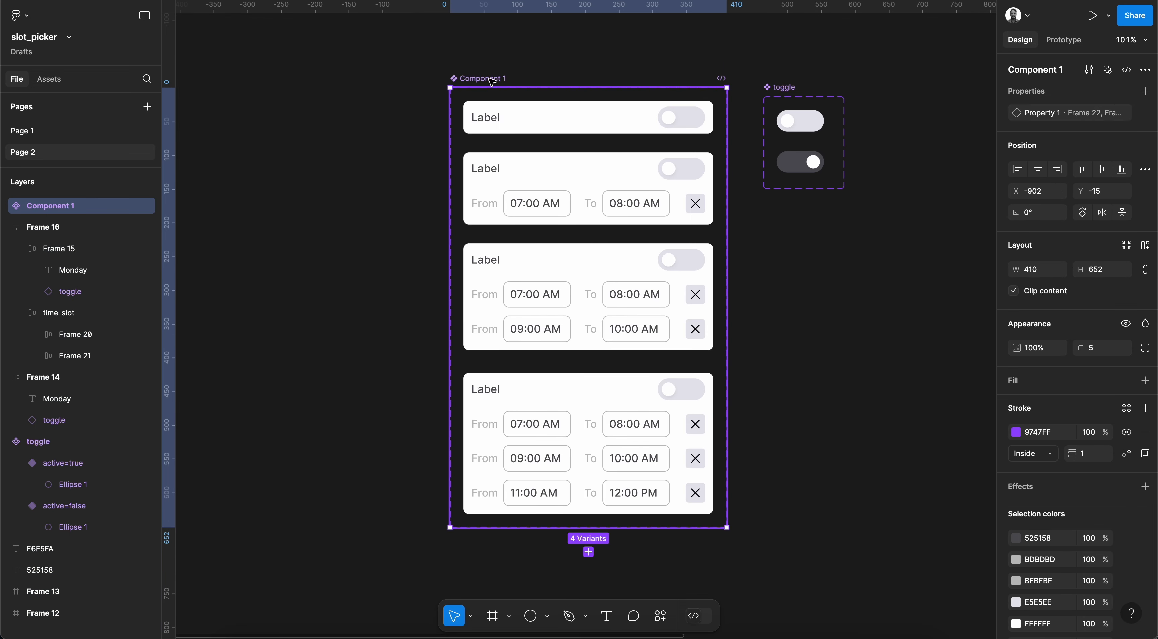
double_click(493, 81)
text(days-trigger)
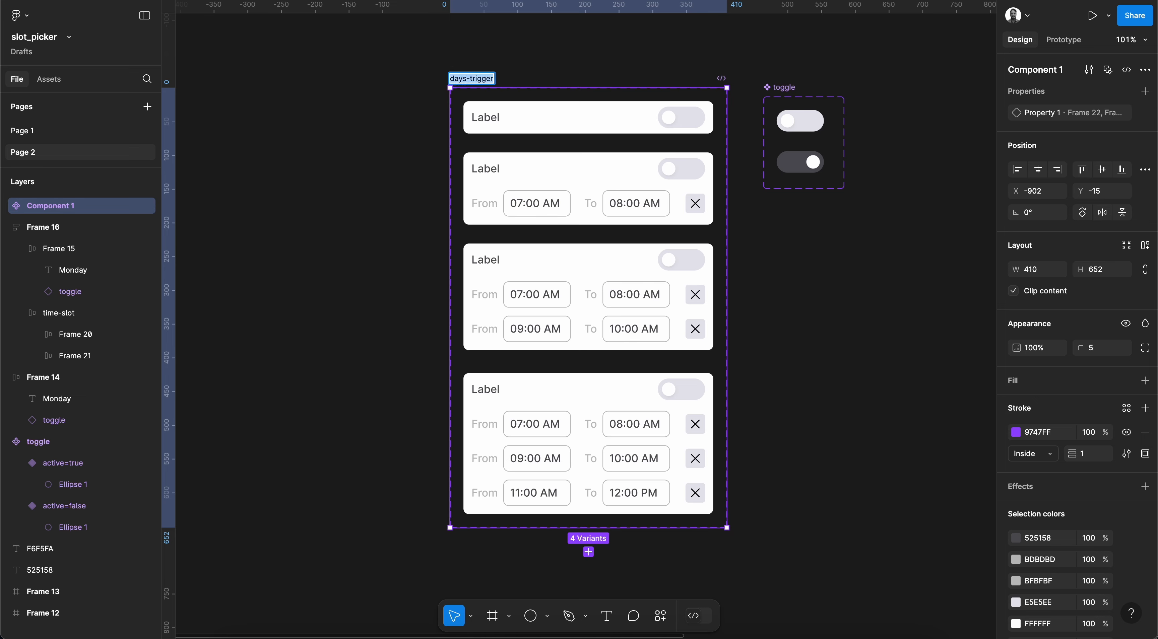
key(Return)
double_click(1052, 114)
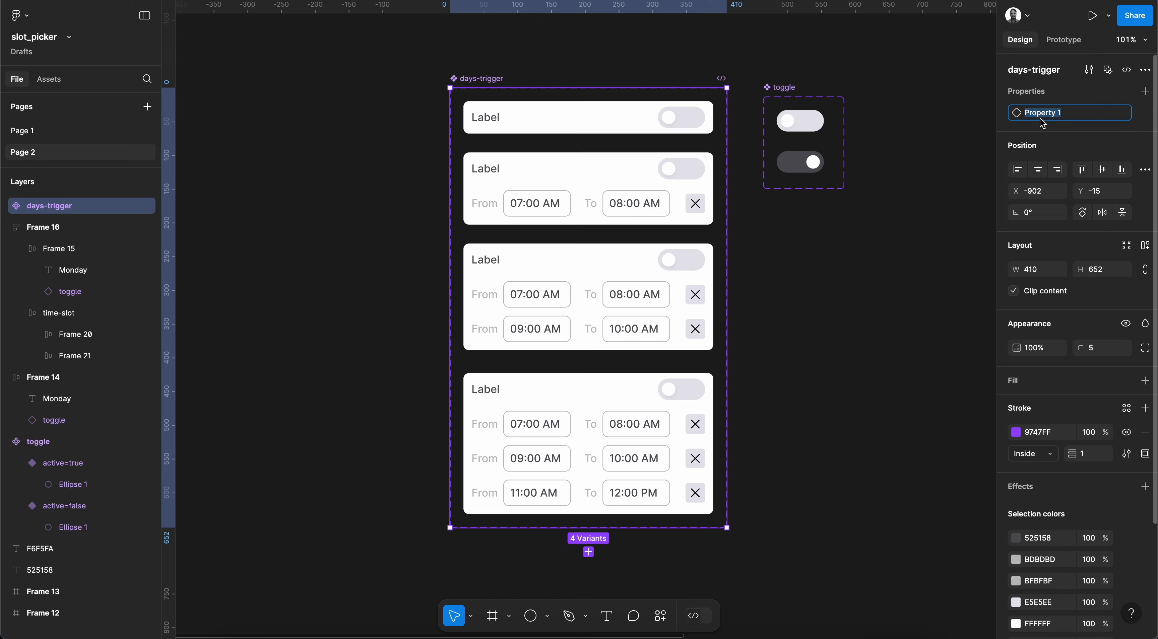
text(stage)
key(Return)
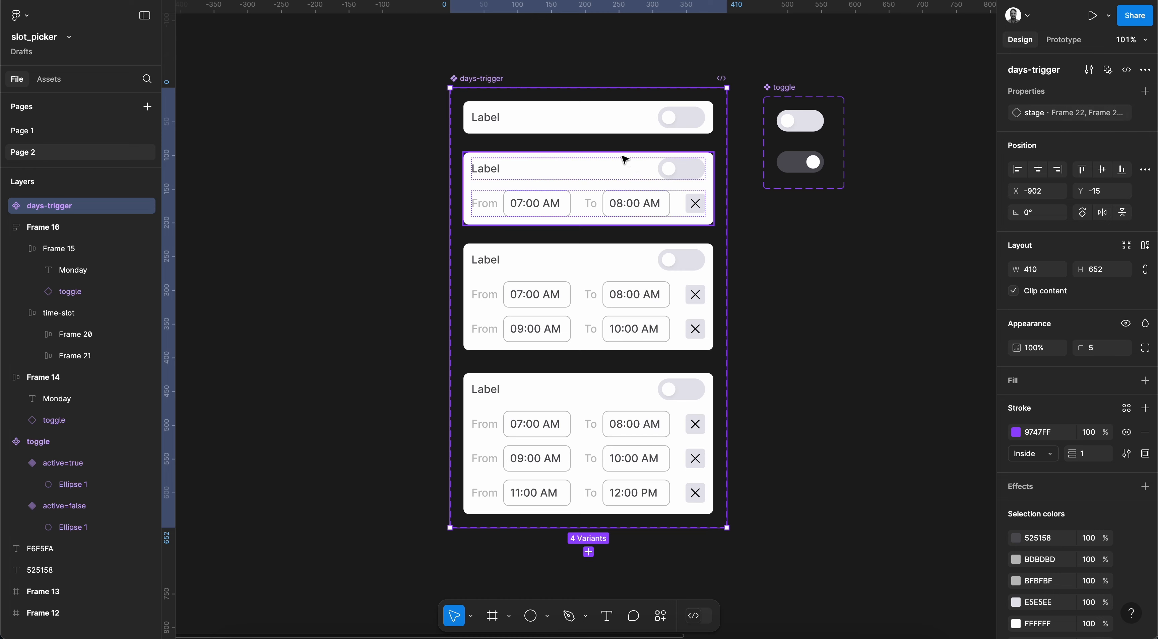
- Open the stage value of the collapsed toggle-row variant for editing
click(604, 127)
click(1093, 115)
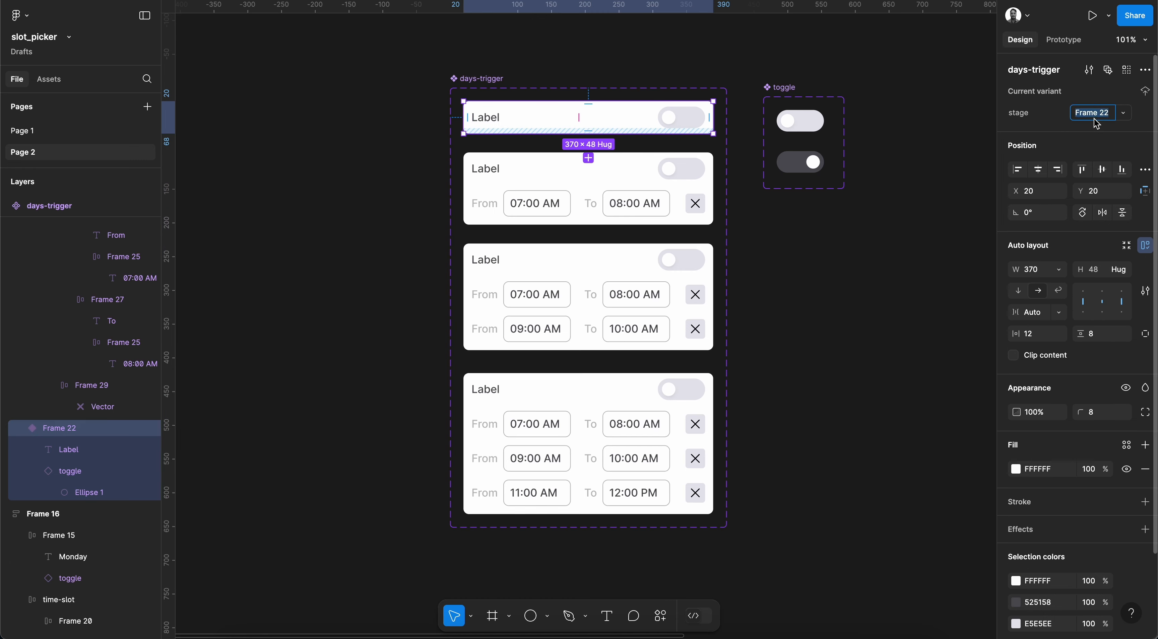
- Set the stage property to stage-1 for the label-only variant and stage-2 for the variant with one time slot
text(stage-1)
key(Return)
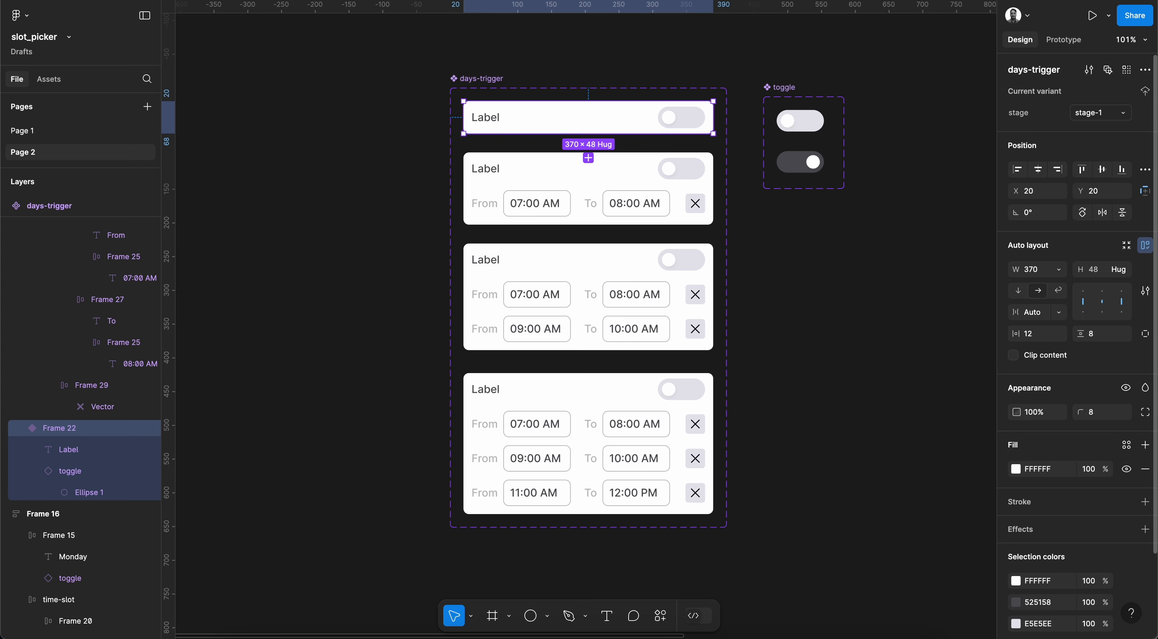
click(697, 199)
click(1104, 115)
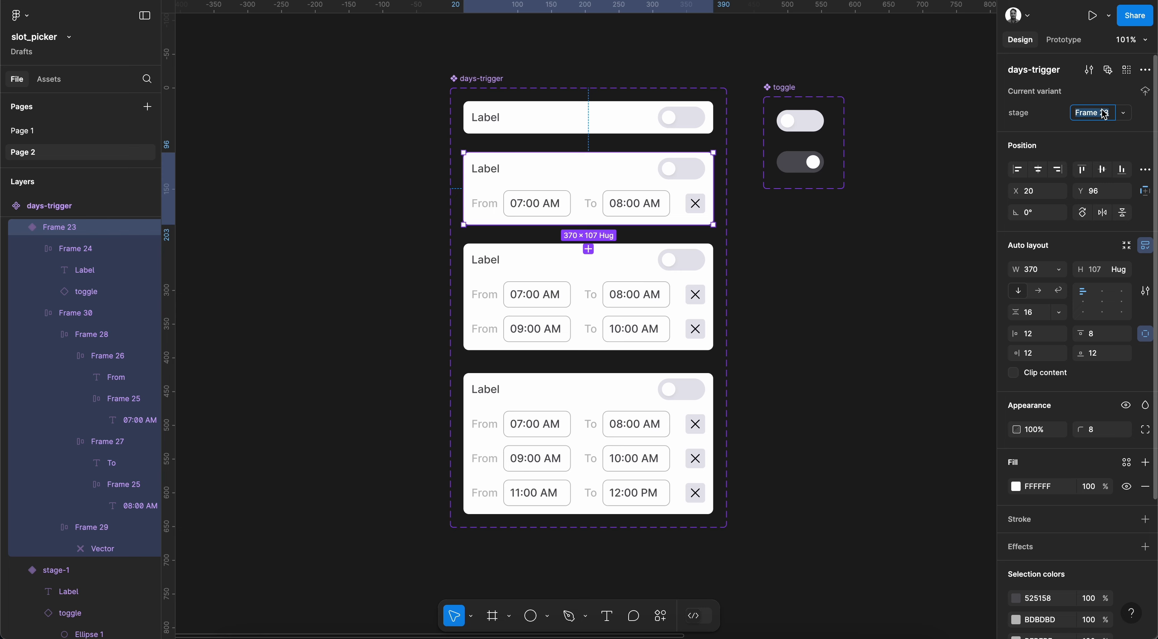
text(stage-2)
key(Return)
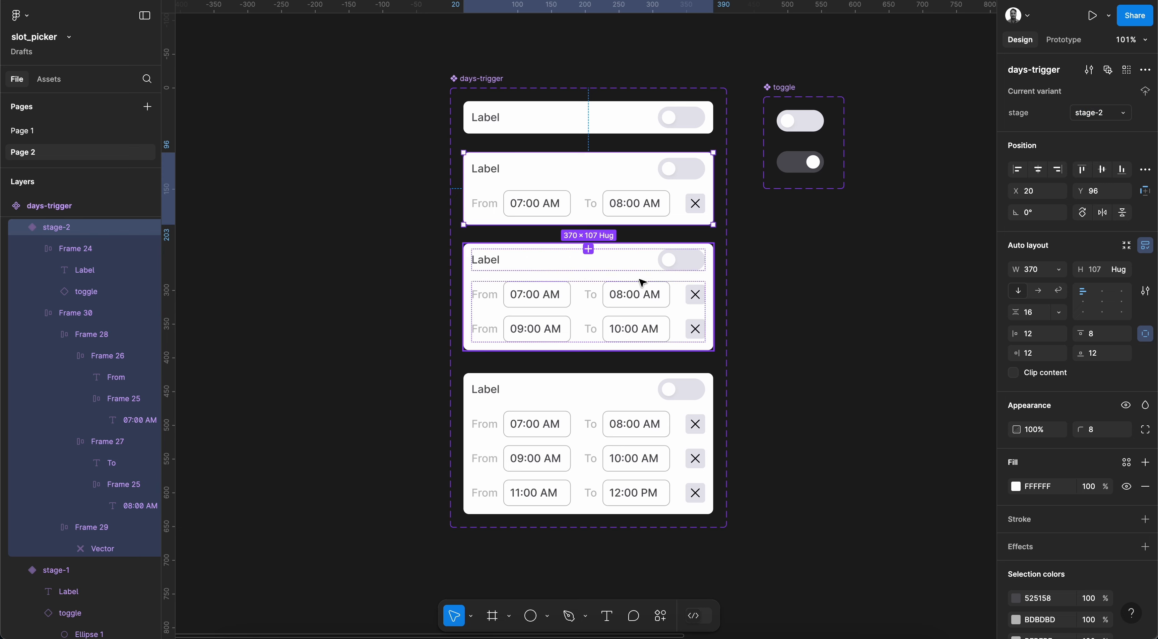
- Set the stage property to stage-3 for the two-slot variant and stage-4 for the three-slot variant
click(642, 284)
click(1099, 113)
text(stage-)
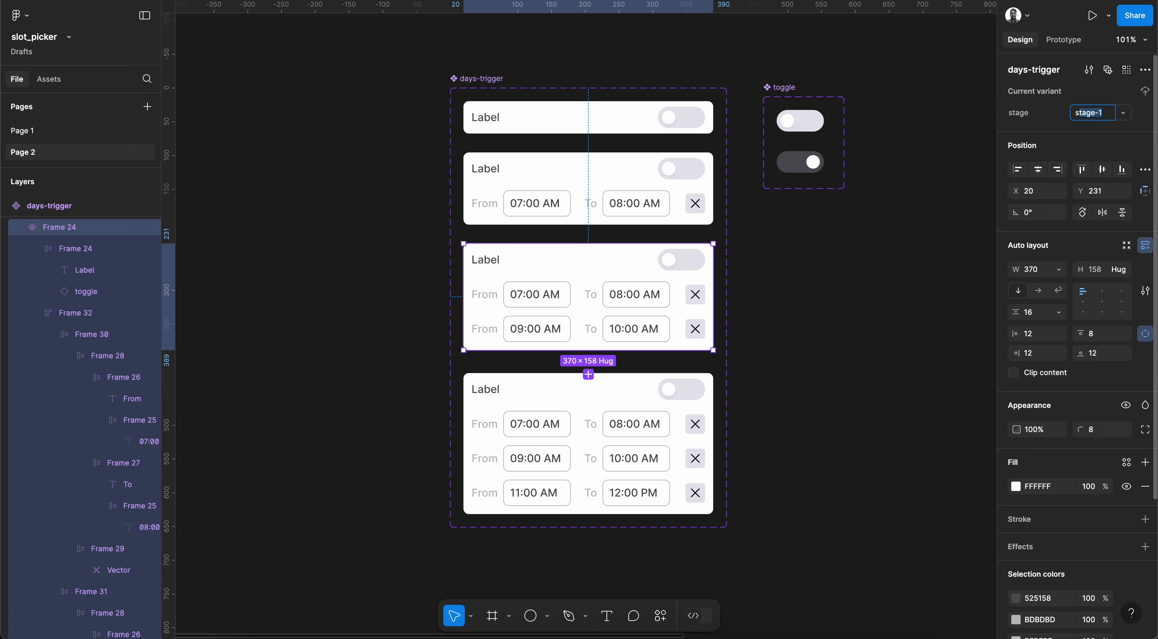
key(Return)
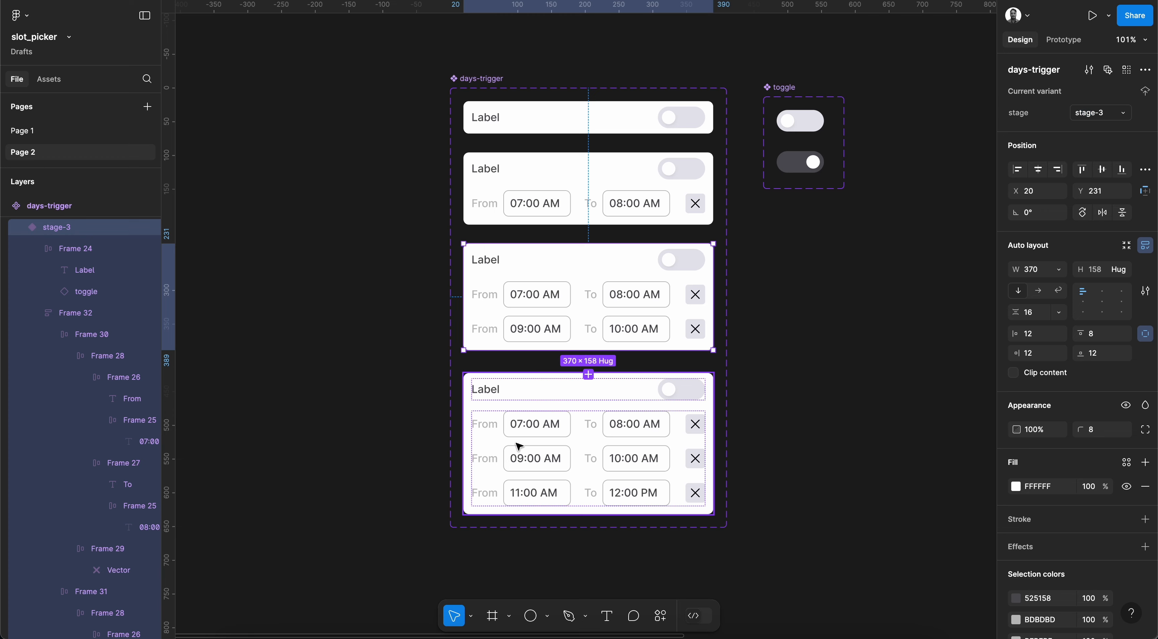
click(533, 402)
click(1106, 116)
text(stage-1)
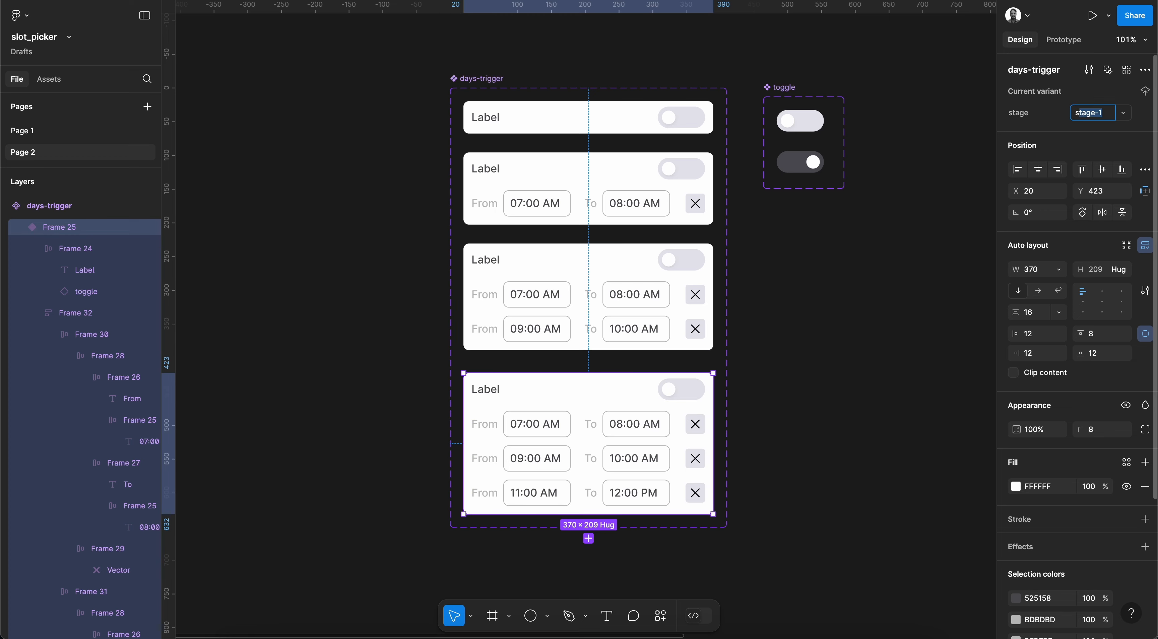
key(Return)
click(835, 281)
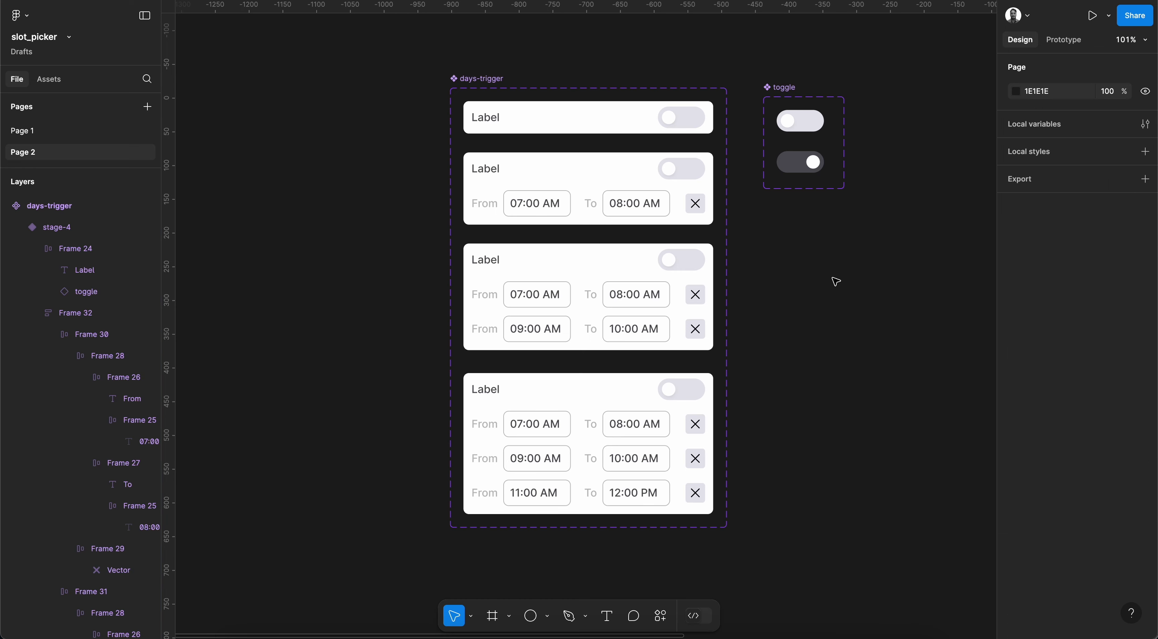
- Switch to the prototype preview and test the Monday card by toggling it off and on and adding more time slots
key(ctrl+Tab)
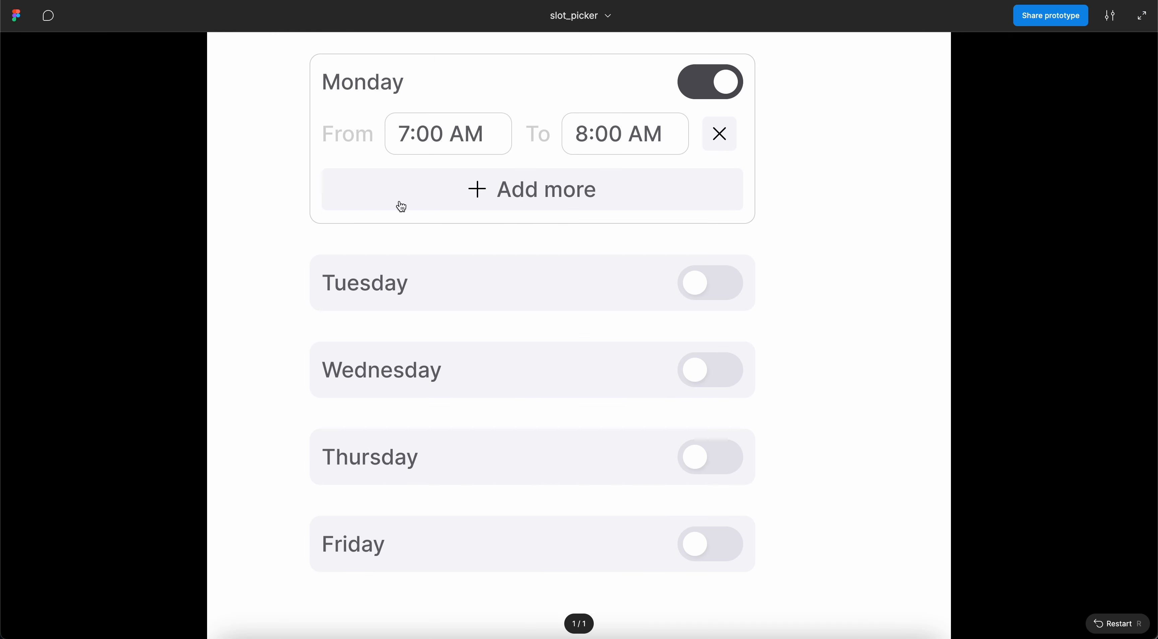
click(710, 85)
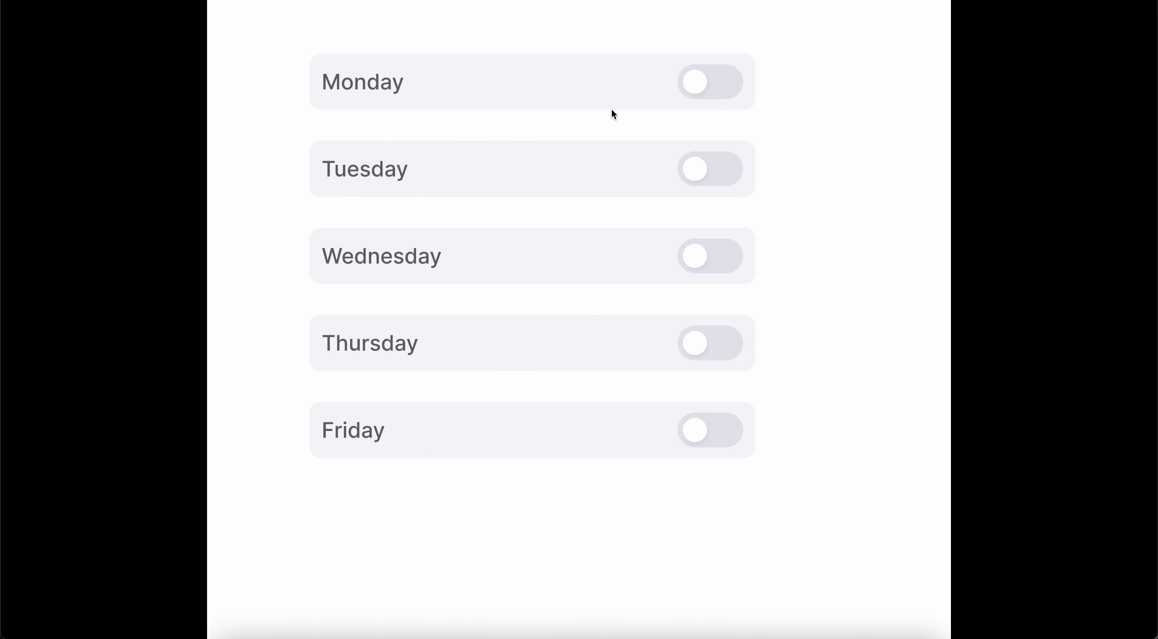
click(672, 88)
click(721, 87)
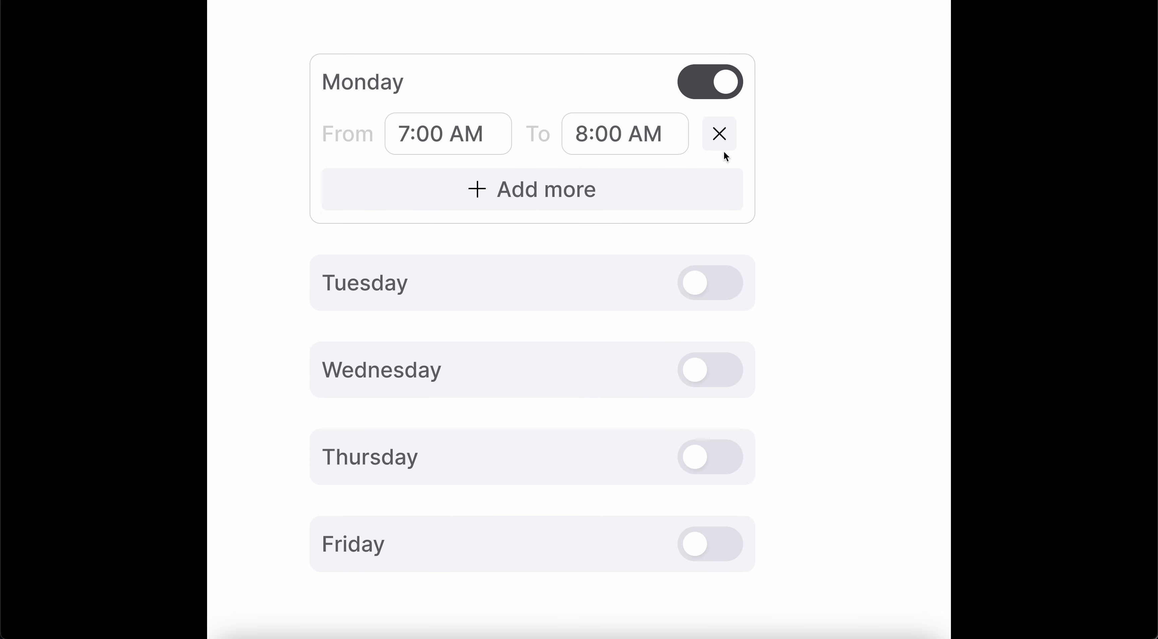
click(582, 203)
click(570, 243)
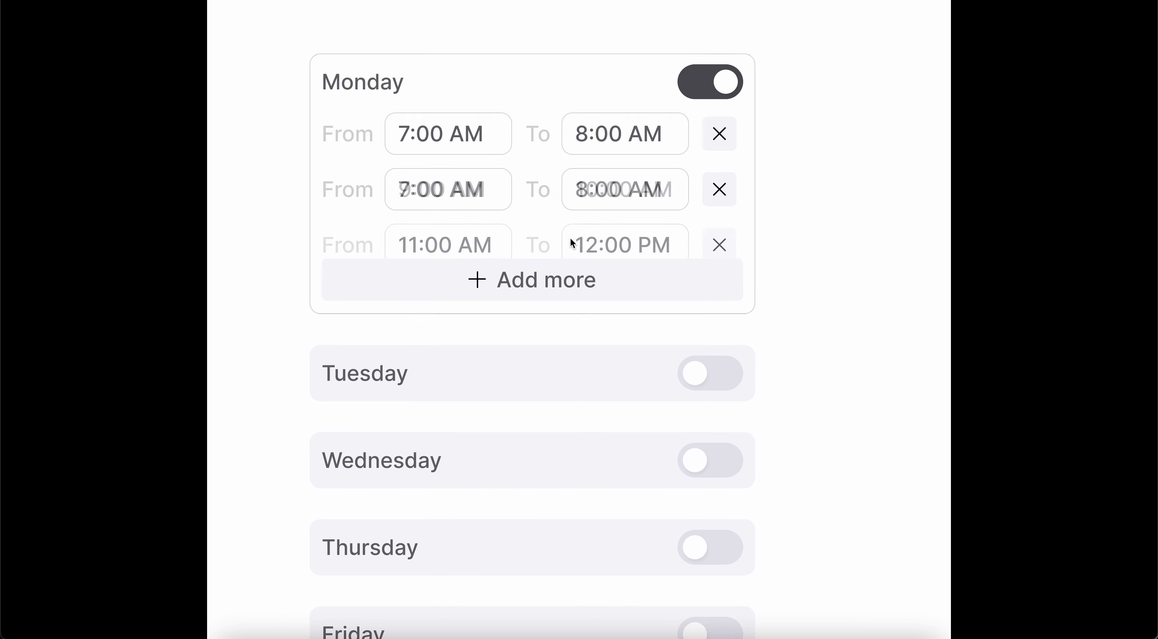
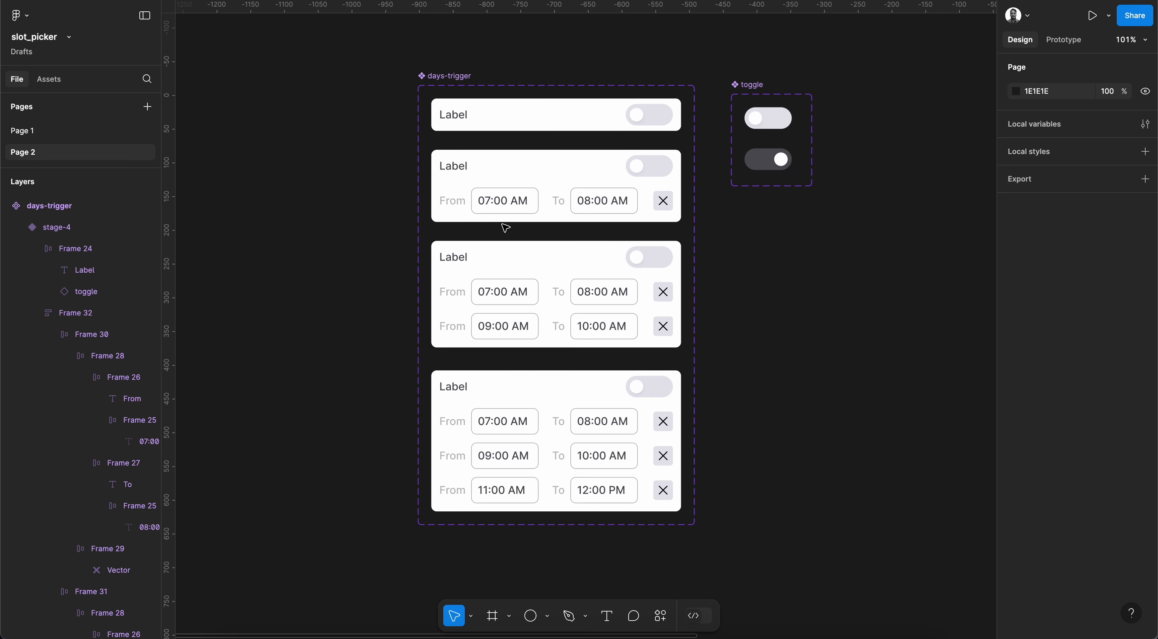
- Place a copy of the 07:00 AM text on the empty canvas below the toggle component
scroll(502, 225, down, 1)
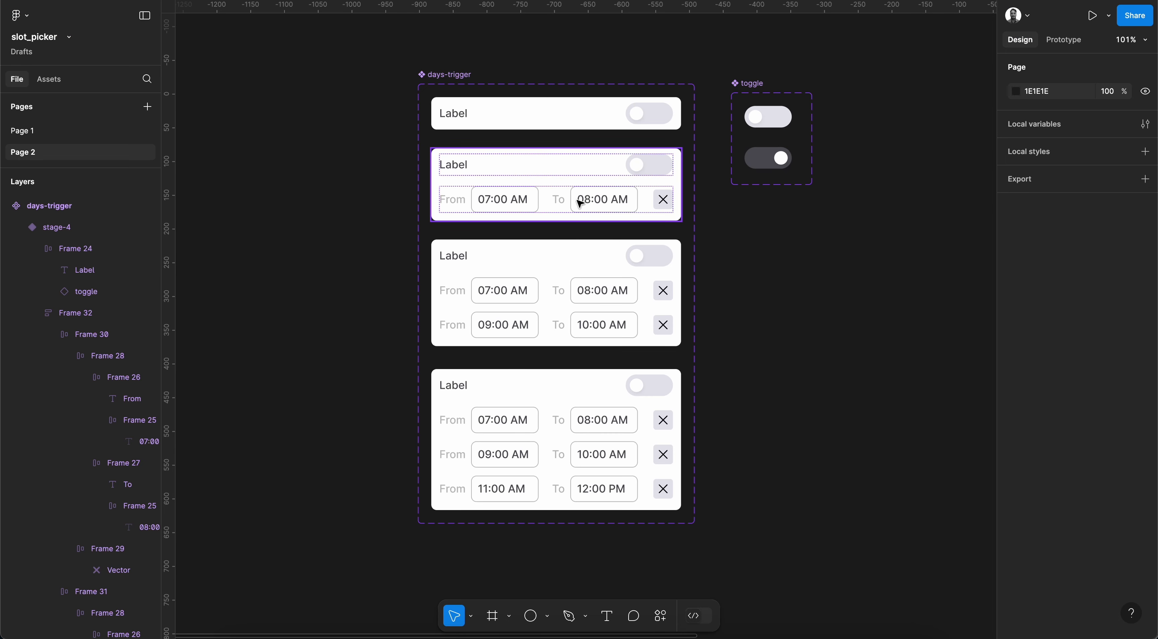
scroll(628, 260, right, 5)
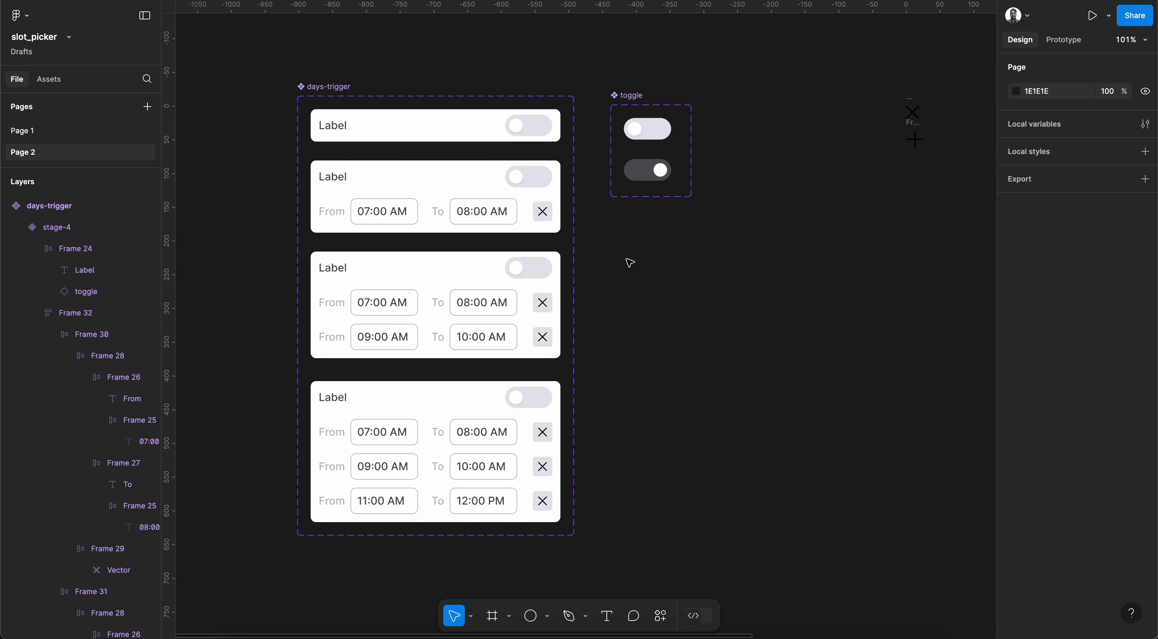
ctrl+scroll(628, 261, up, 3)
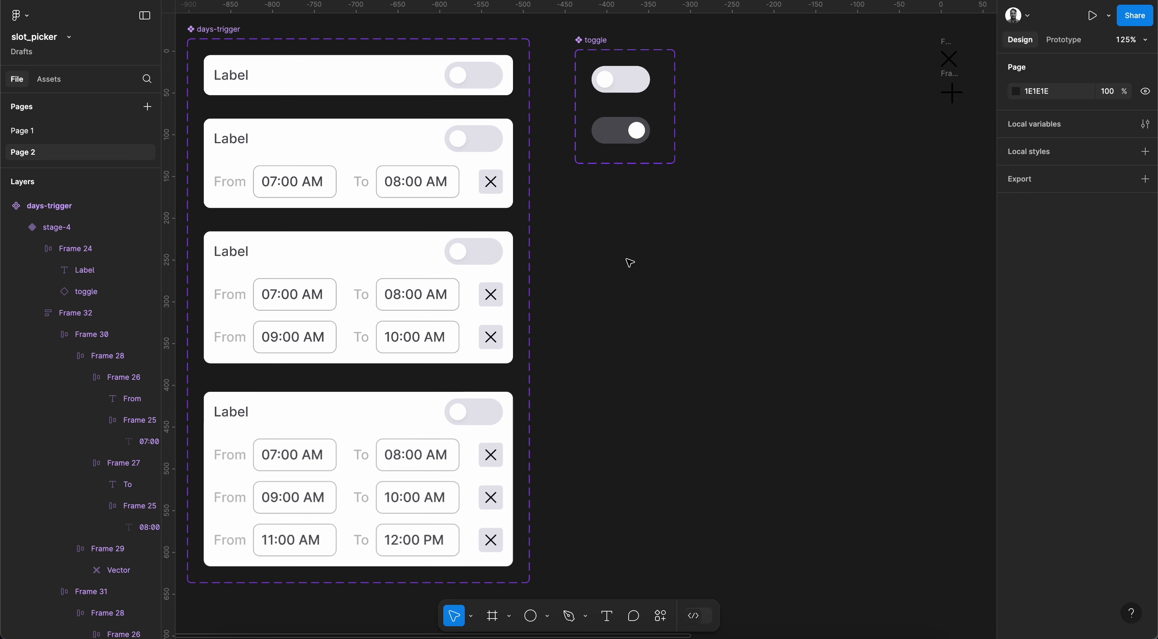
click(302, 180)
click(638, 294)
key(t)
click(619, 288)
text(07:00 AM)
key(Escape)
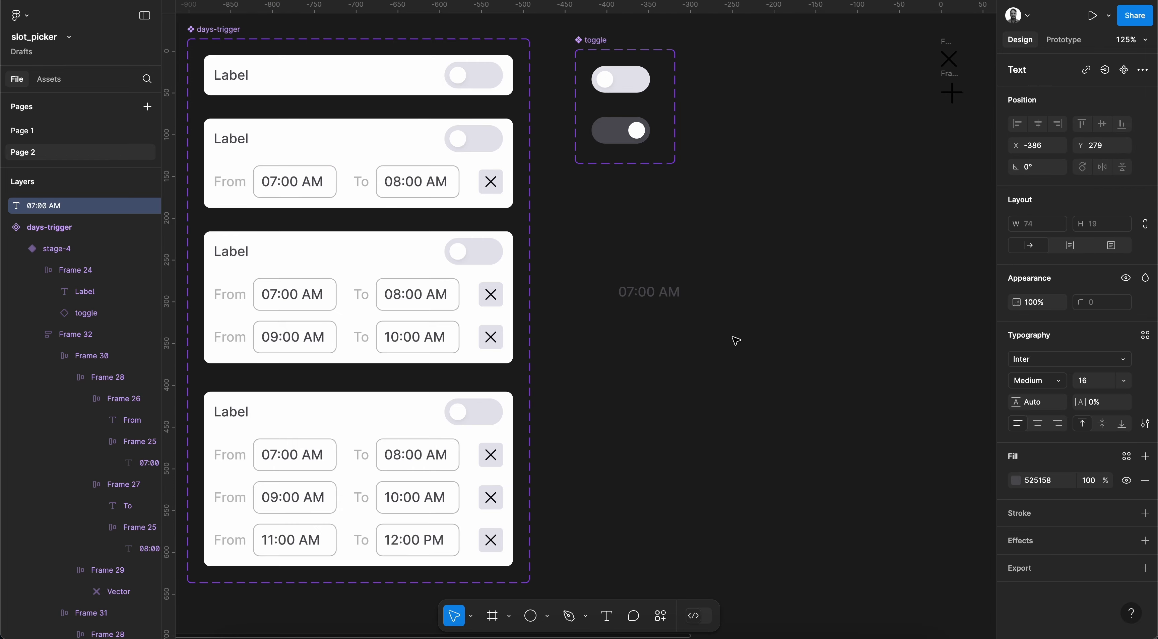
- Move the plus icon frame beside the loose 07:00 AM text
scroll(735, 341, right, 1)
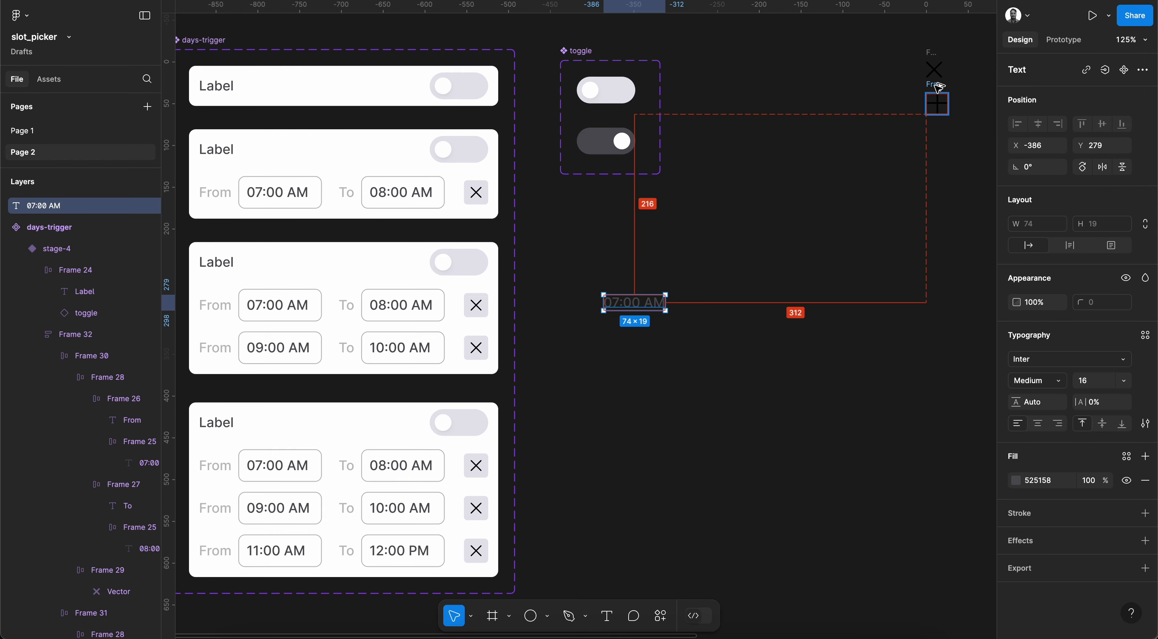
drag(927, 85, 587, 294)
scroll(587, 294, up, 3)
click(661, 315)
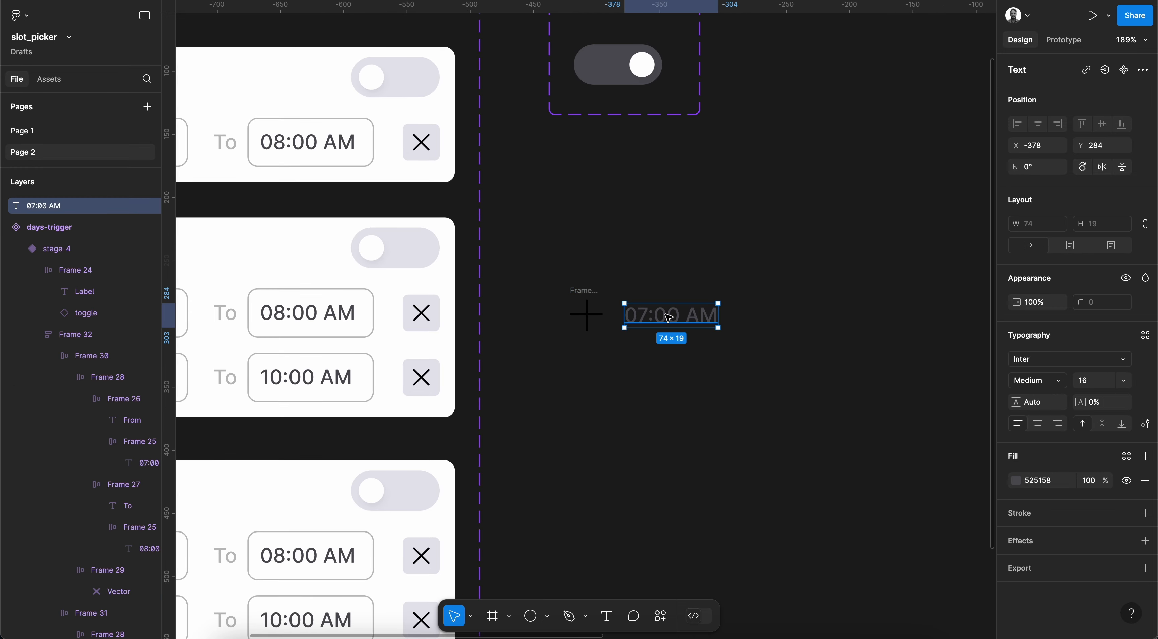
- Change the loose text to "Add More" and compare it with the button label in the prototype preview
double_click(666, 315)
text(Add)
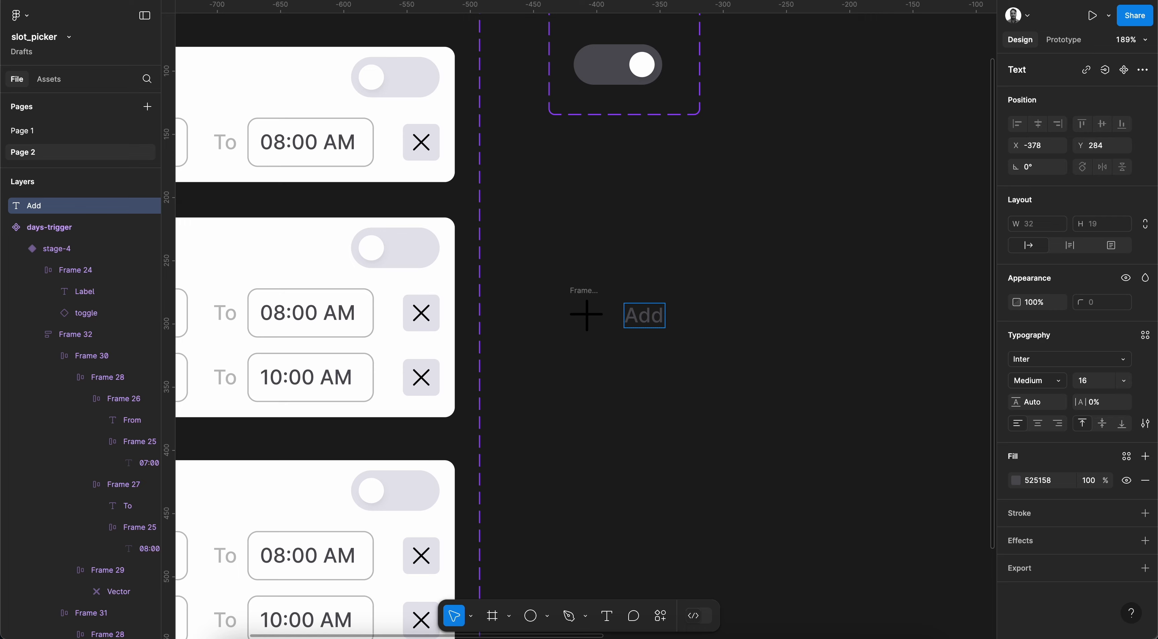
text( more)
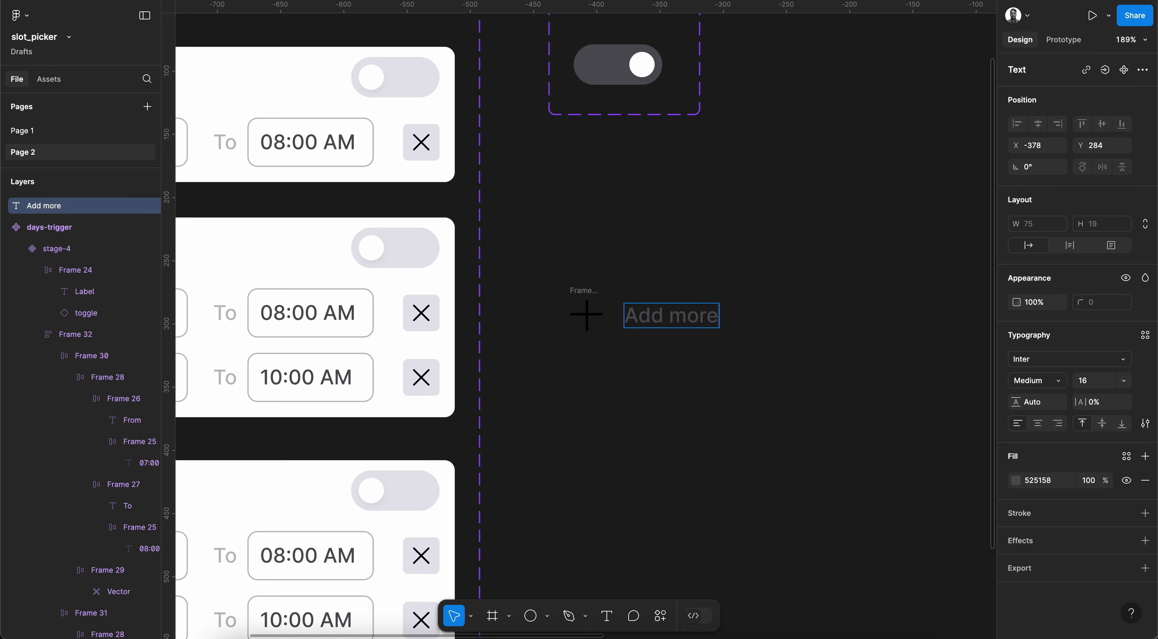
key(alt+Left)
key(shift+Right)
text(M)
key(Escape)
key(ctrl+Tab)
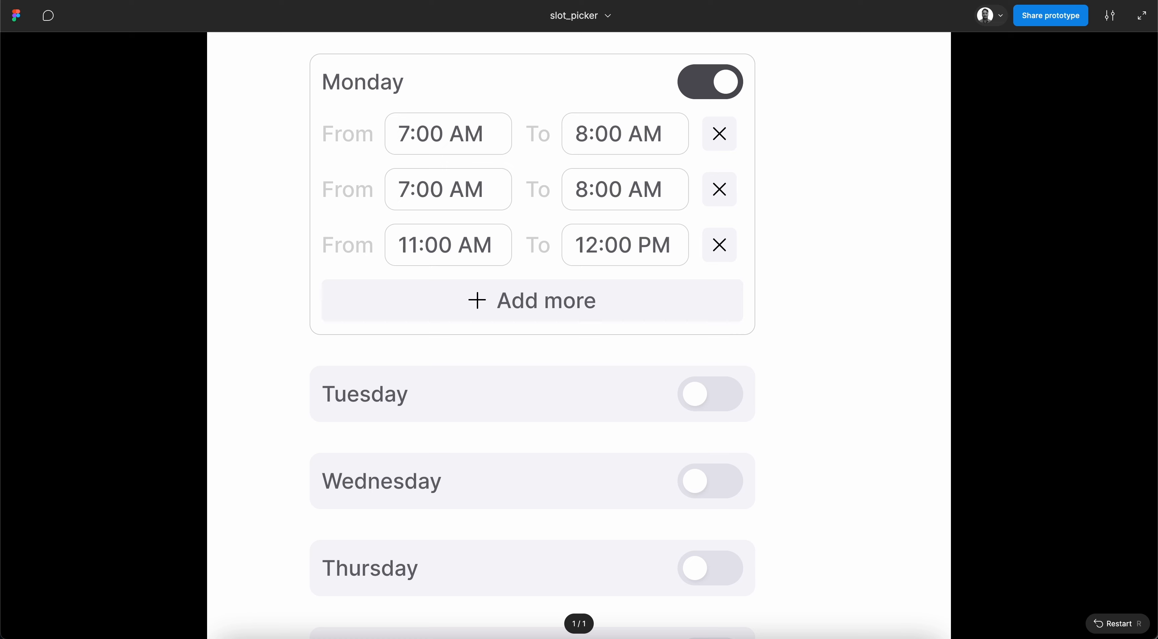
key(ctrl+Tab)
click(643, 366)
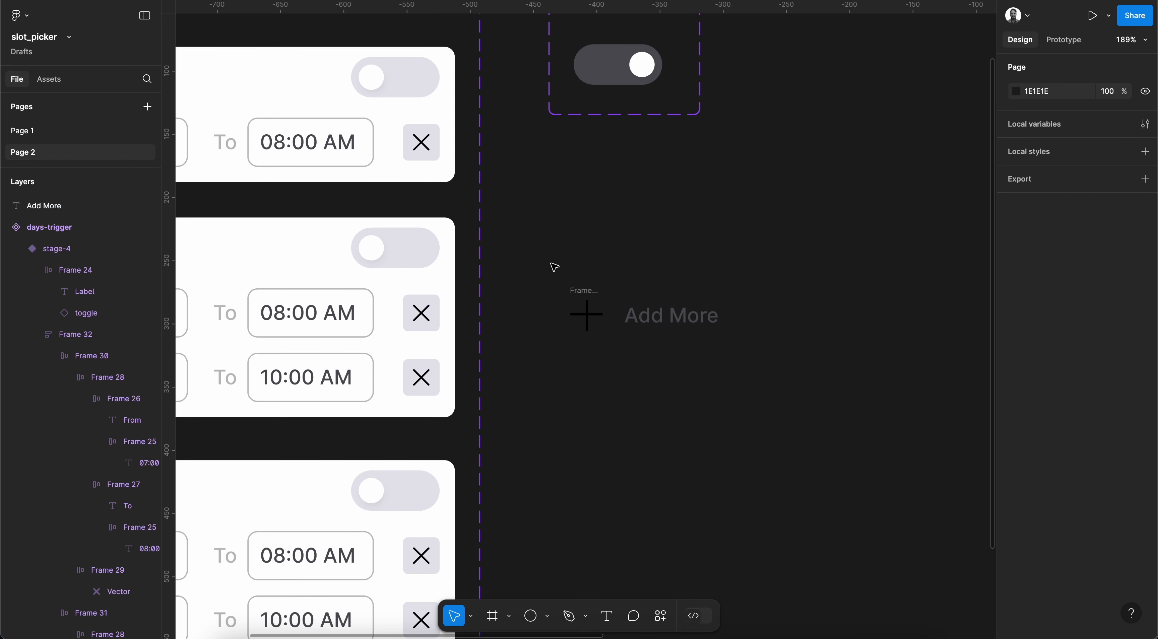
- Wrap the plus icon and the Add More text together in a horizontal auto layout frame
drag(550, 261, 726, 346)
key(shift+a)
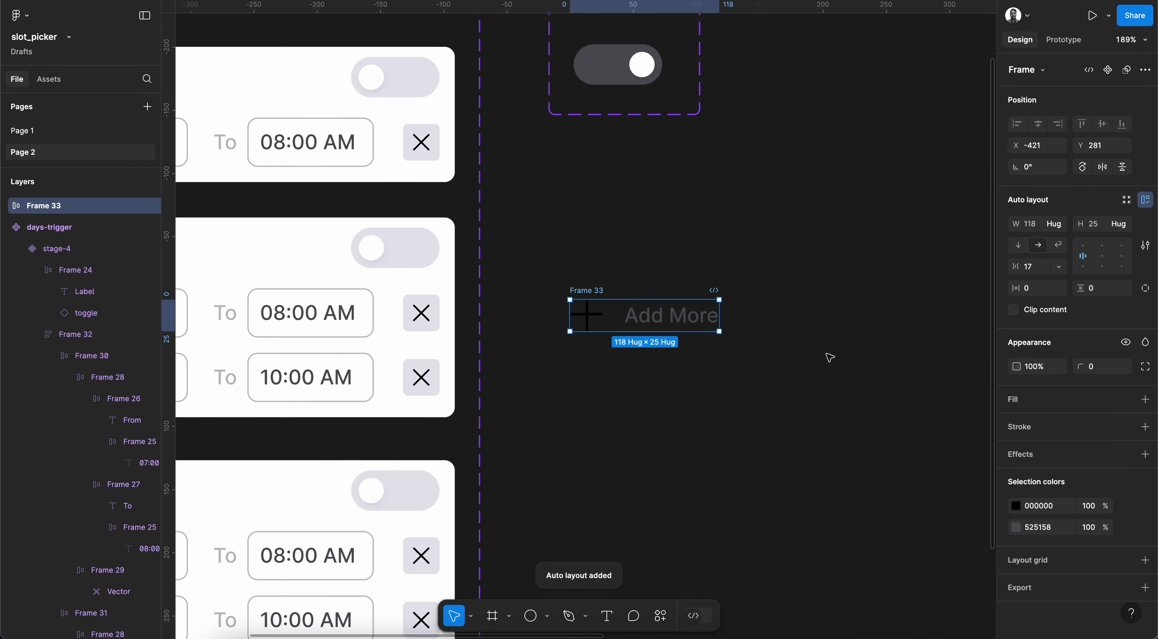
scroll(828, 353, down, 3)
scroll(829, 357, up, 2)
scroll(829, 358, down, 2)
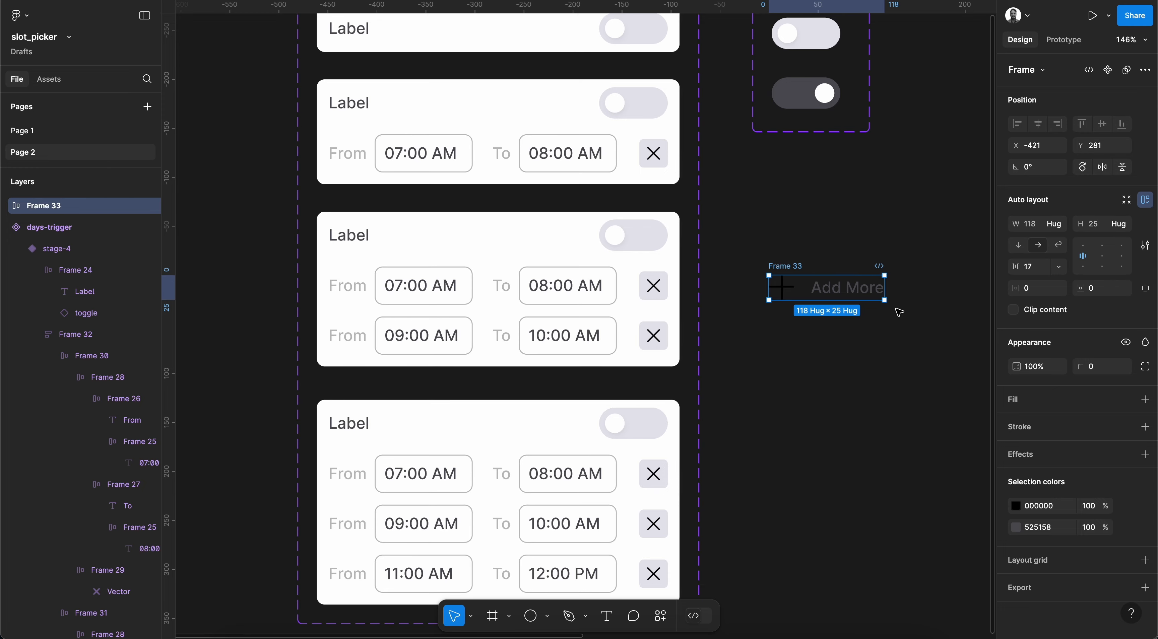
scroll(800, 295, up, 4)
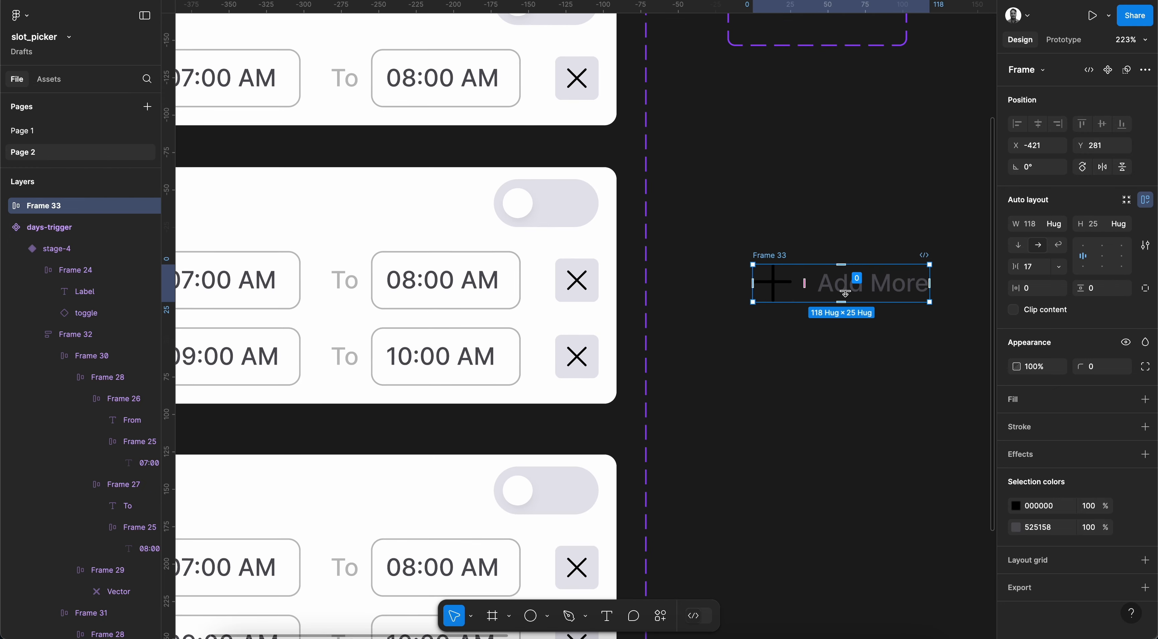
- Resize the plus vector inside its icon frame to 20 by 20
double_click(849, 288)
click(778, 290)
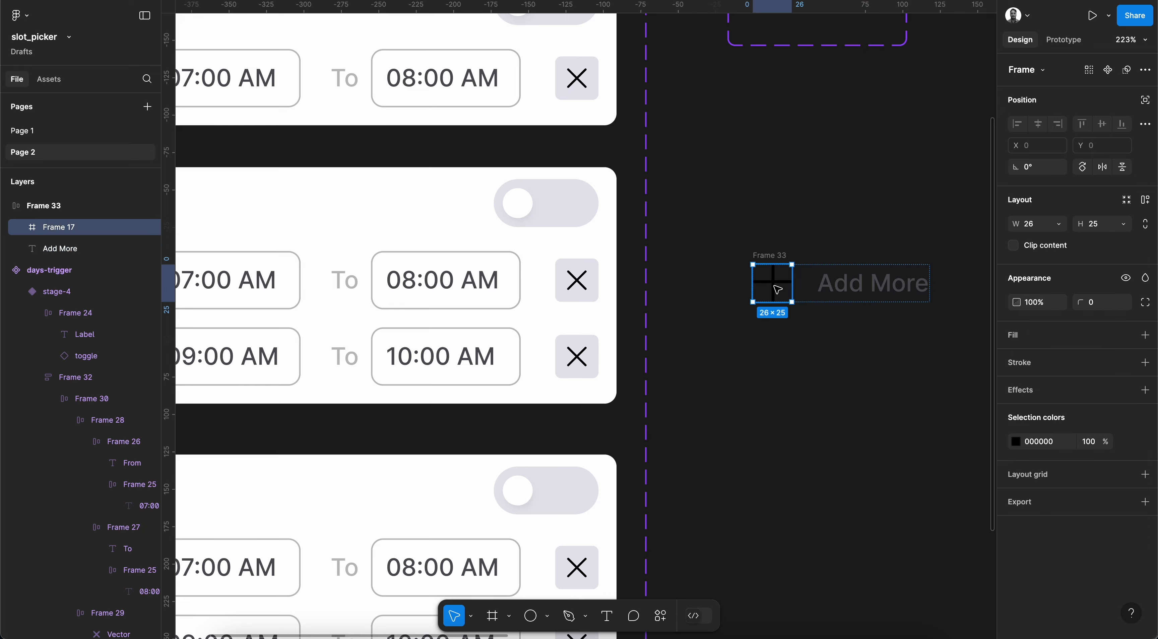
scroll(778, 290, up, 3)
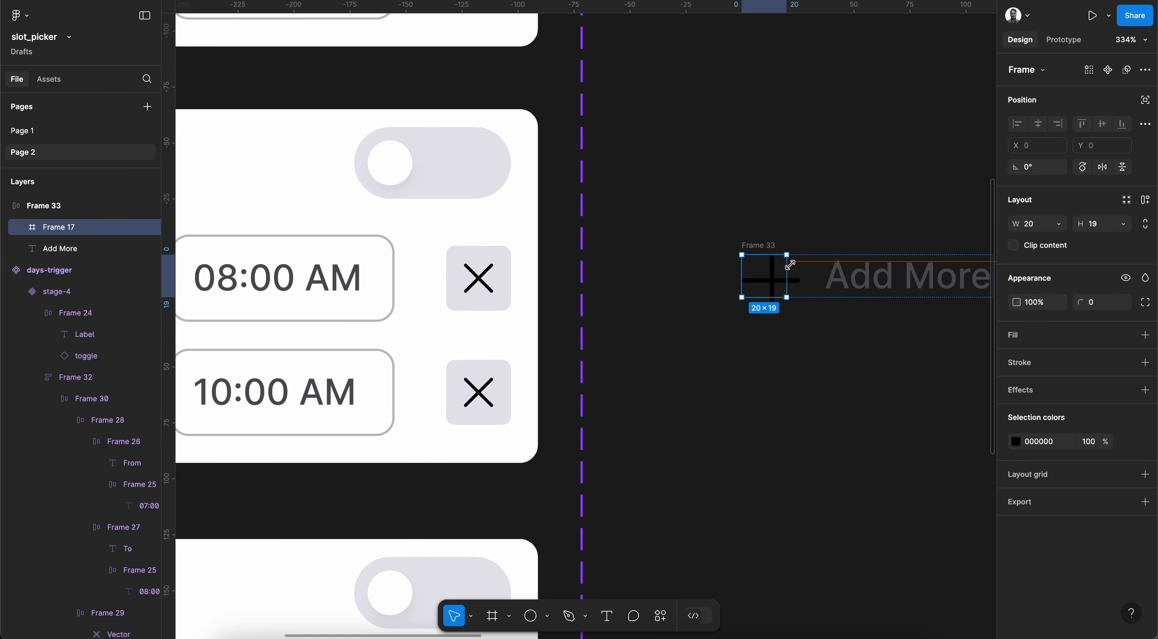
key(Return)
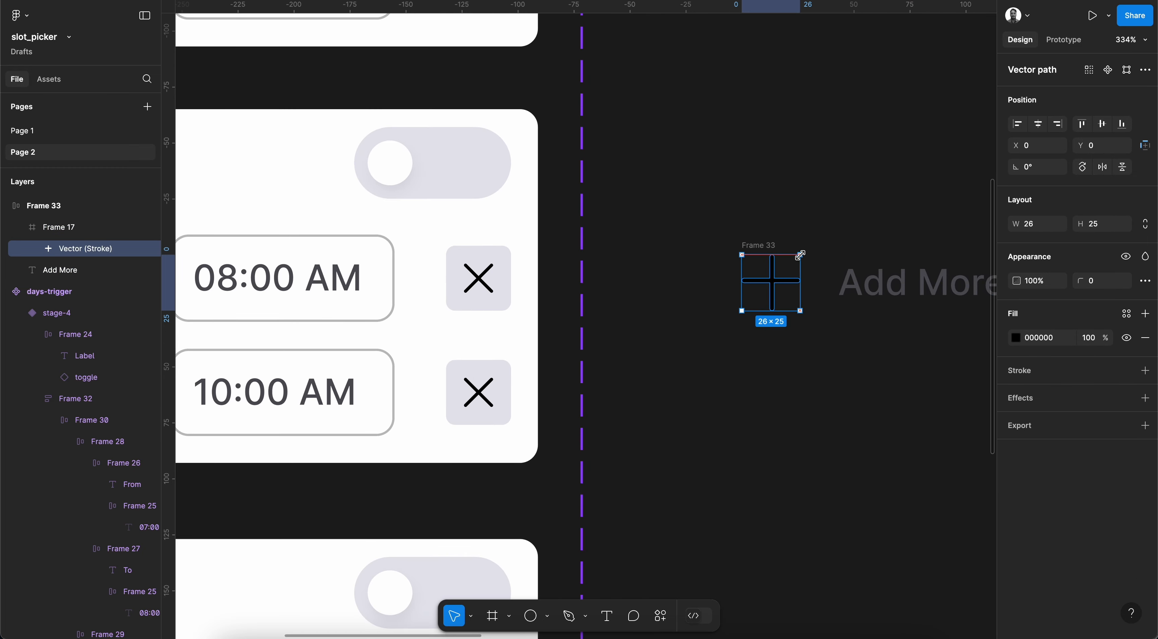
drag(800, 255, 792, 262)
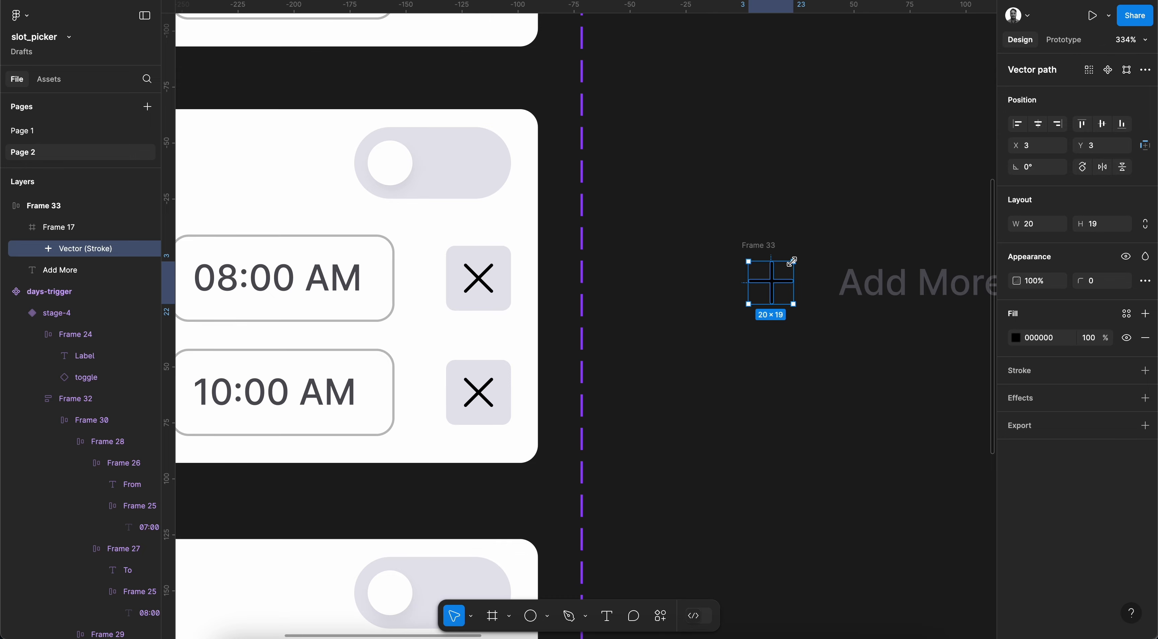
scroll(854, 251, right, 2)
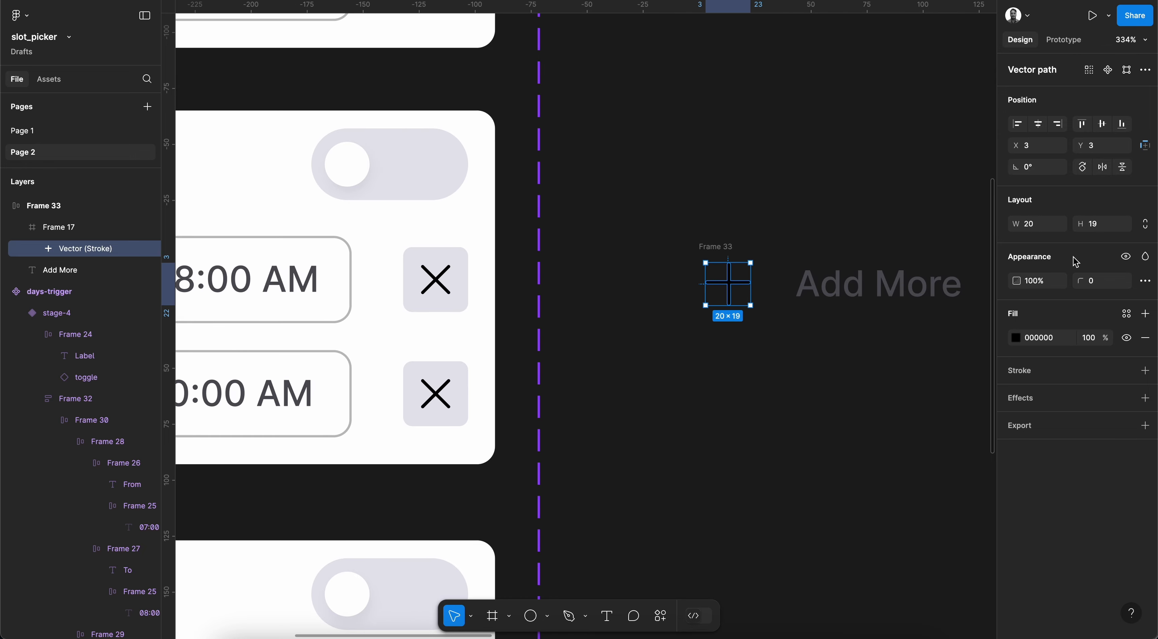
click(1104, 227)
text(20)
key(Return)
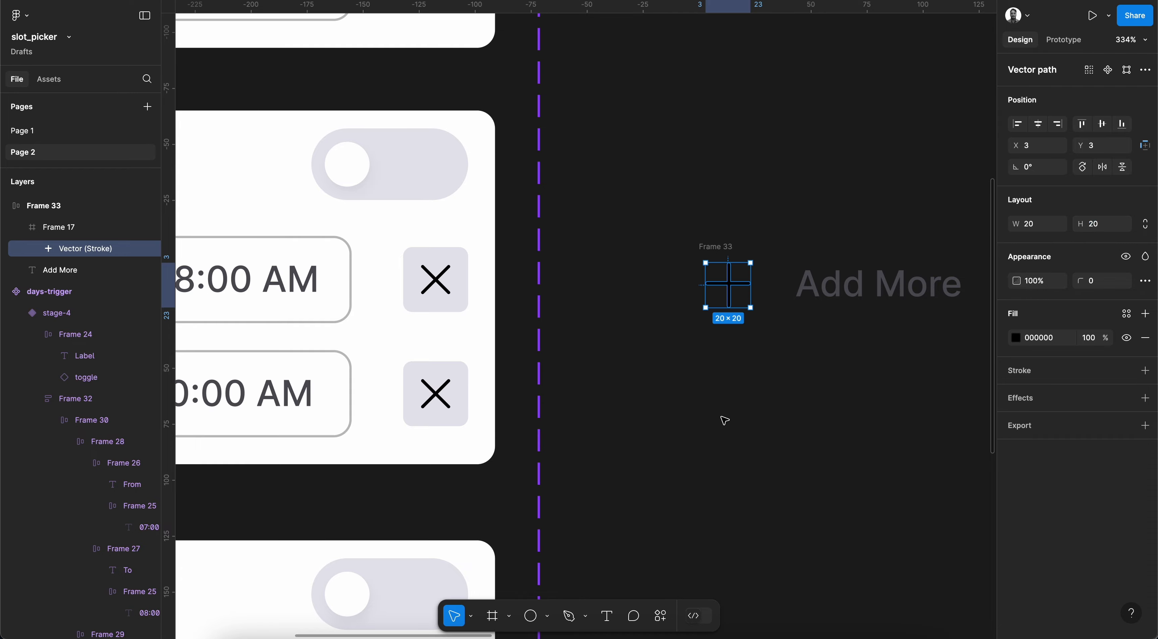
- Remove the auto layout frame holding the plus icon and Add More text from the empty canvas
click(714, 427)
click(722, 254)
scroll(723, 254, down, 8)
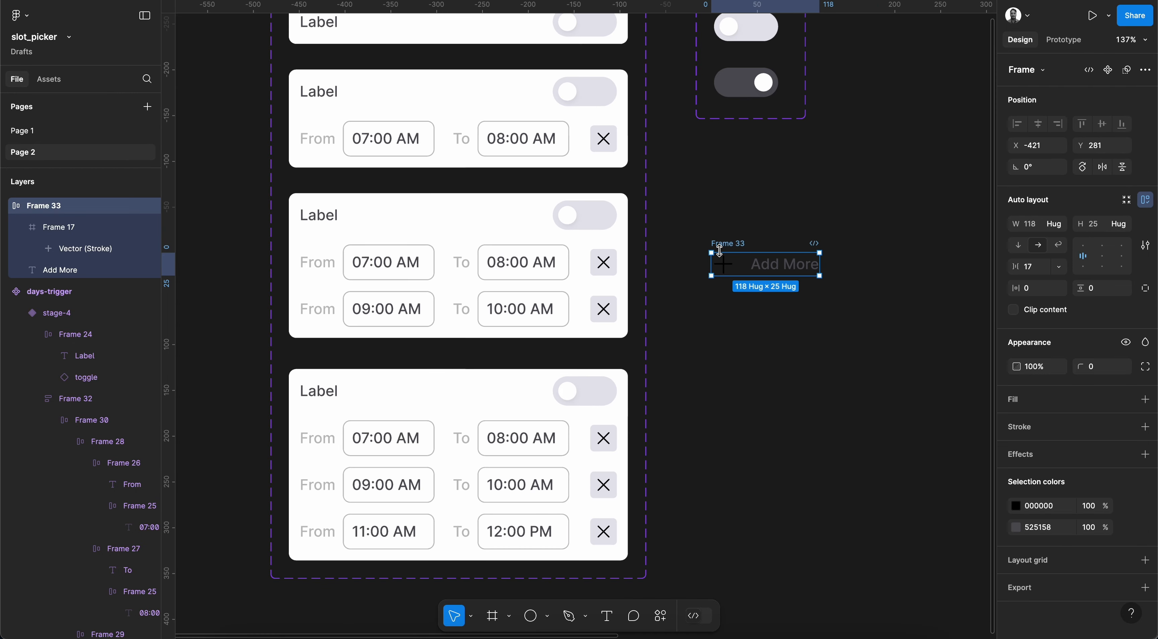
key(Delete)
scroll(722, 254, up, 2)
scroll(722, 254, left, 3)
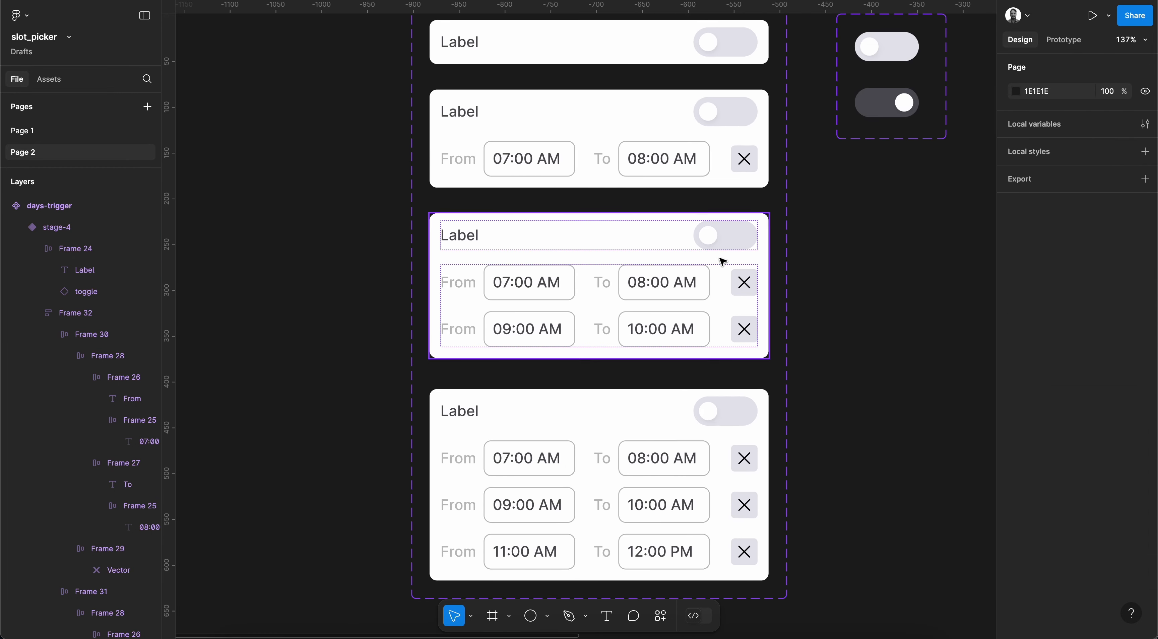
- Paste the Add More frame into the stage-2 variant, below its time slot row
click(463, 112)
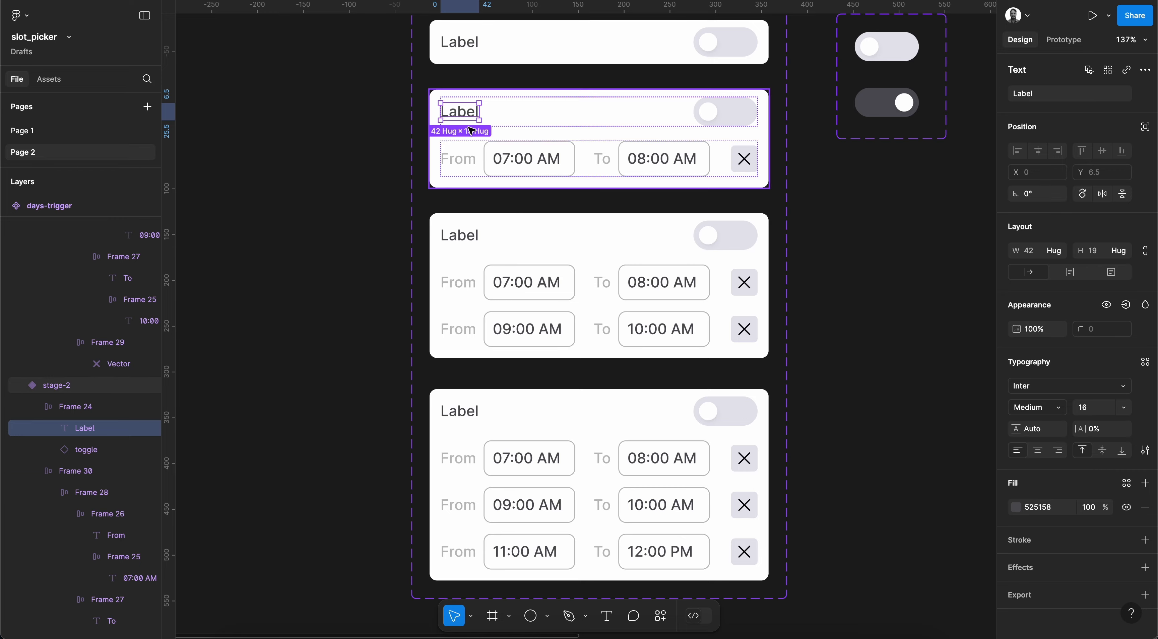
click(51, 477)
click(37, 472)
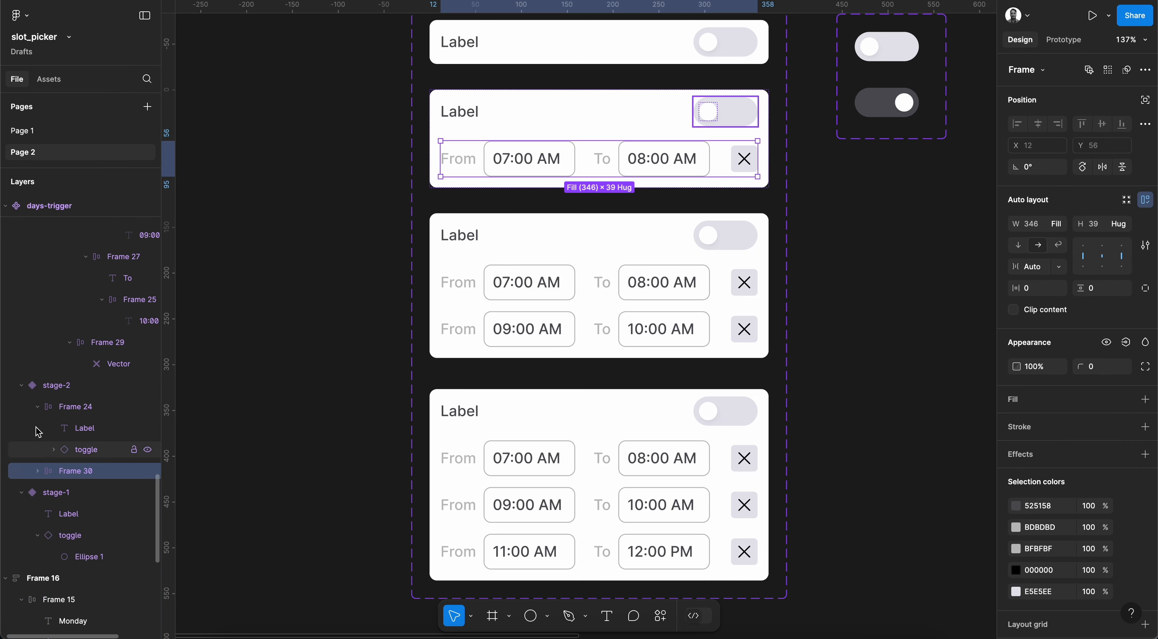
click(37, 407)
click(53, 386)
key(ctrl+v)
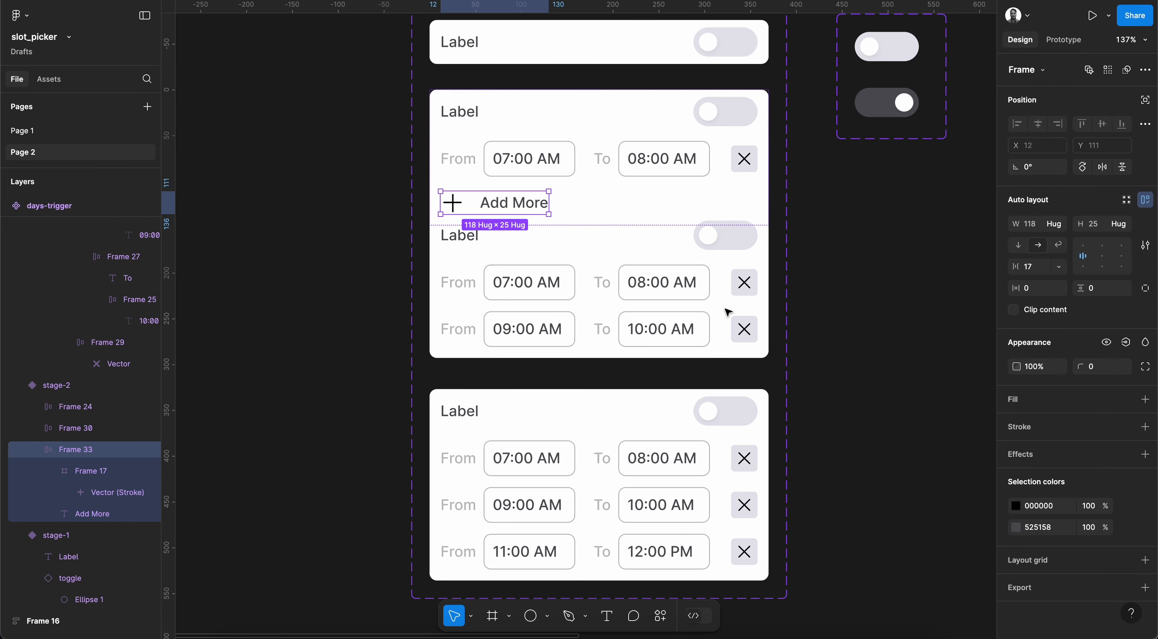
- Make the pasted Add More frame fill its container's width and centre its contents
click(1054, 224)
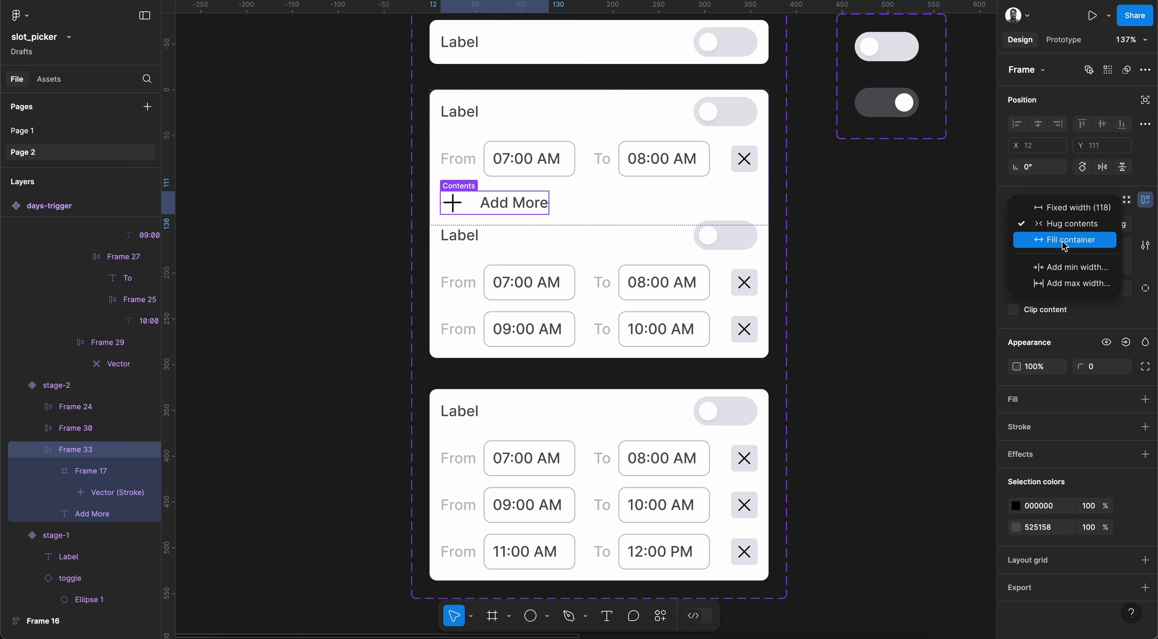
click(1066, 243)
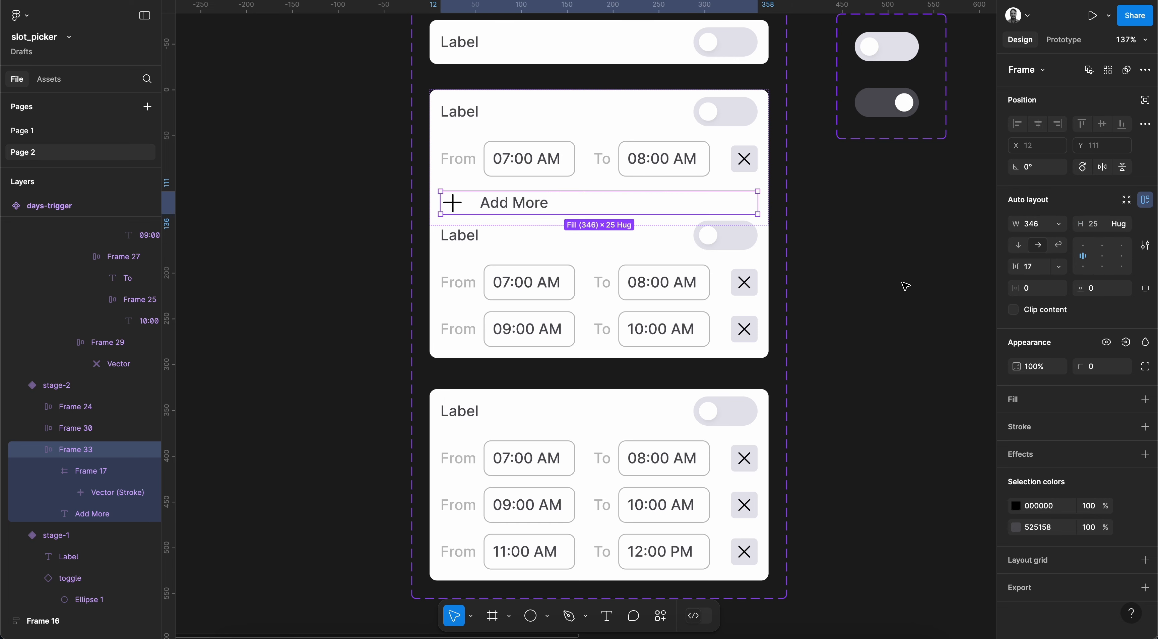
click(1102, 257)
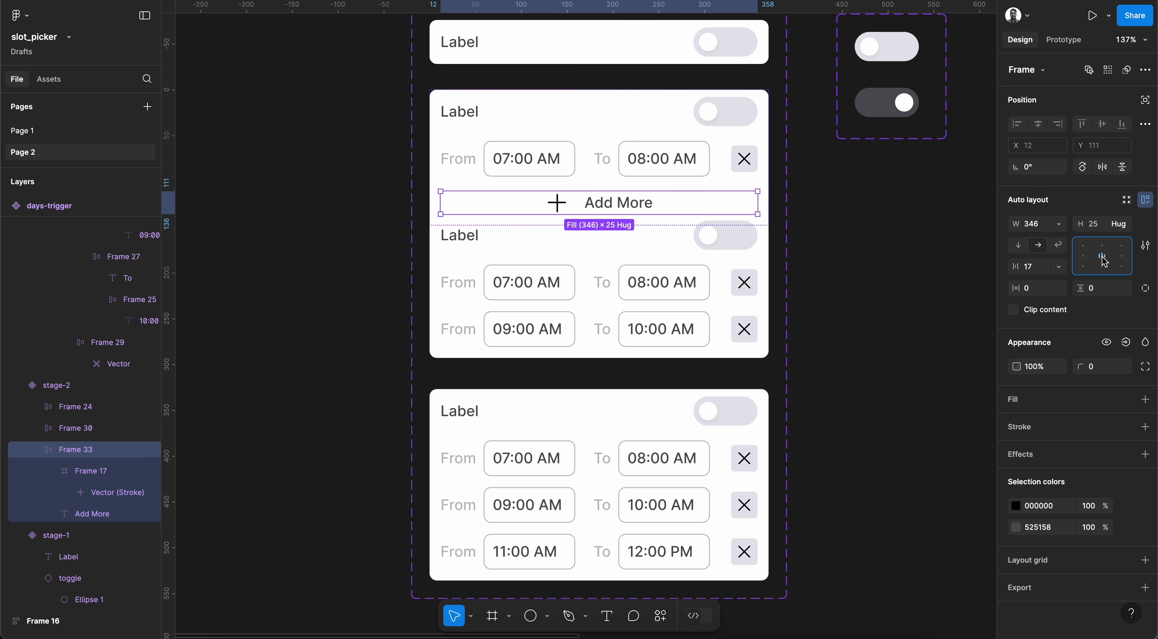
- Set the Add More frame's vertical padding to 7
click(1101, 293)
text(3)
key(Up)
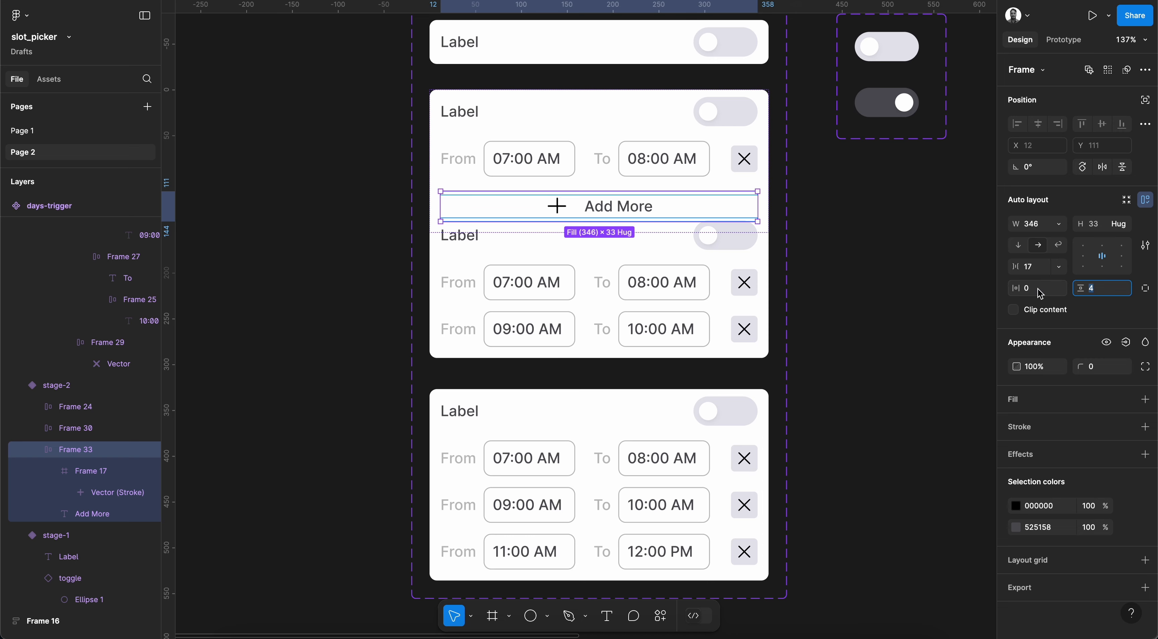
key(Up)
key(Up)
key(Up)
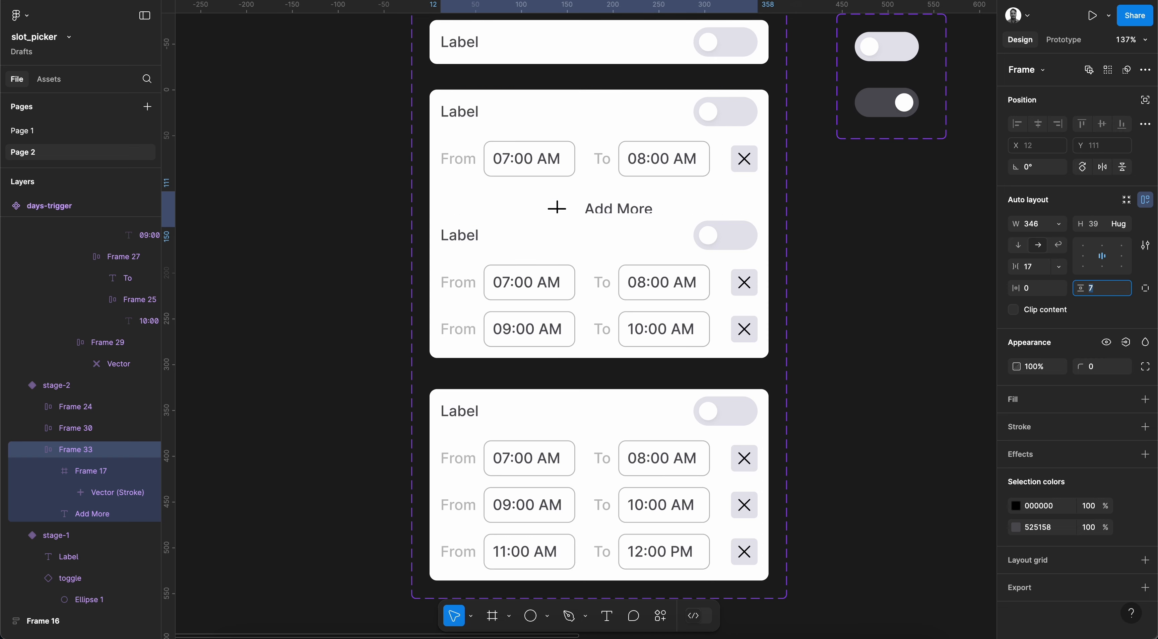
key(Return)
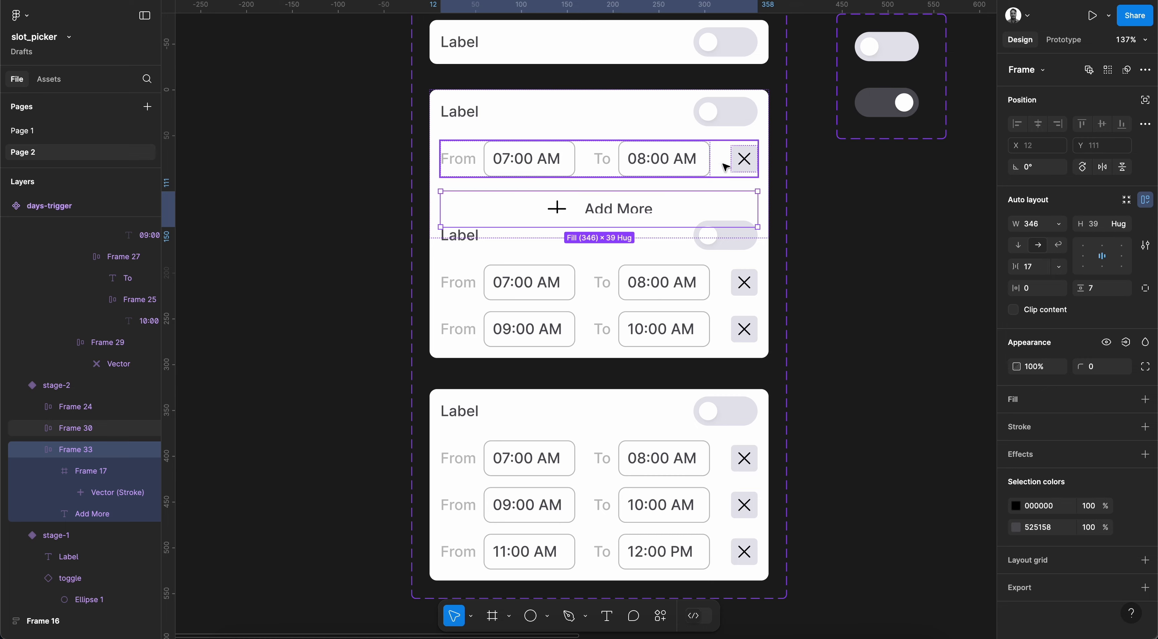
- Give the Add More frame the toggle's fill colour, E5E5EE
click(737, 118)
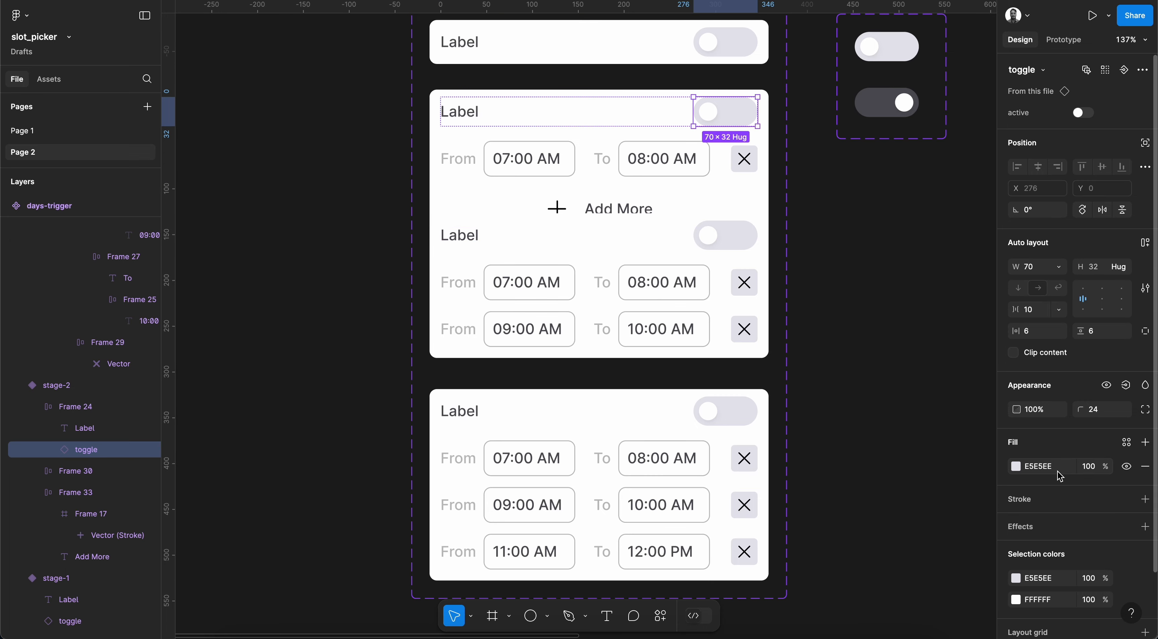
click(602, 202)
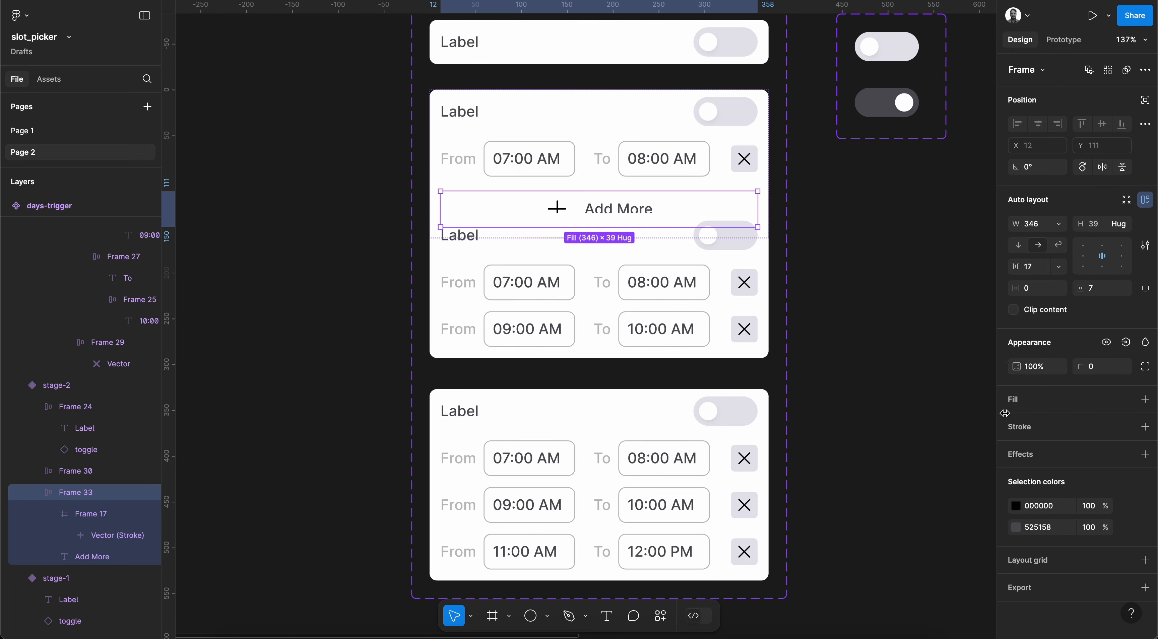
click(1145, 399)
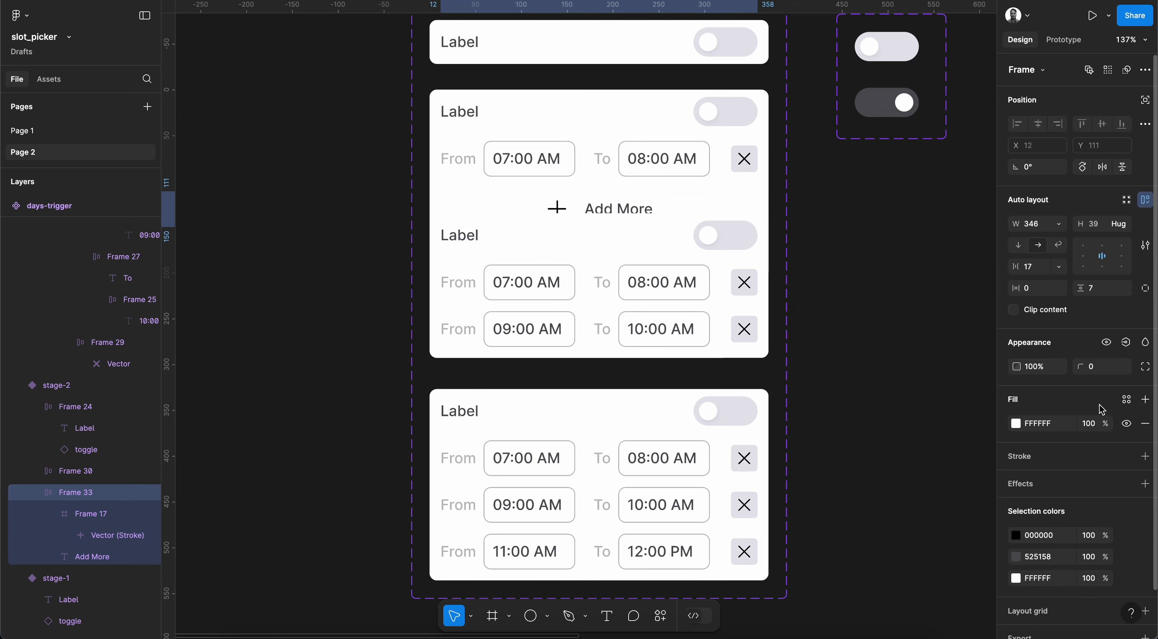
click(1051, 423)
text(E5E5EE)
key(Return)
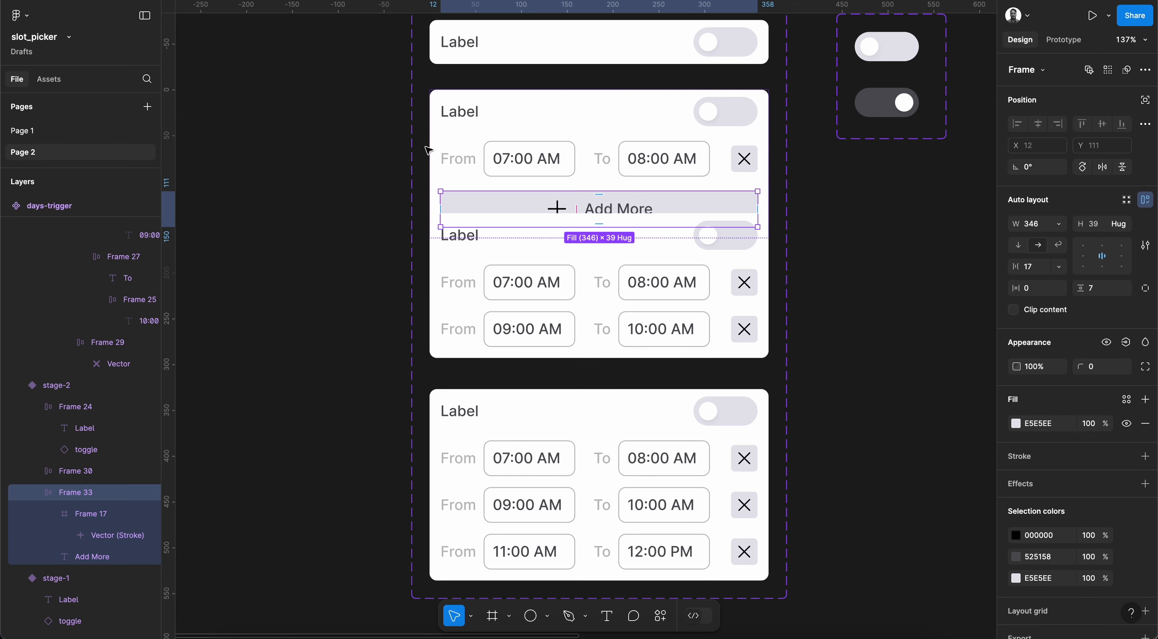
- Extend the days-trigger component set downward and move the stage-3 and stage-4 variants down, clear of stage-2
scroll(512, 328, down, 3)
click(467, 85)
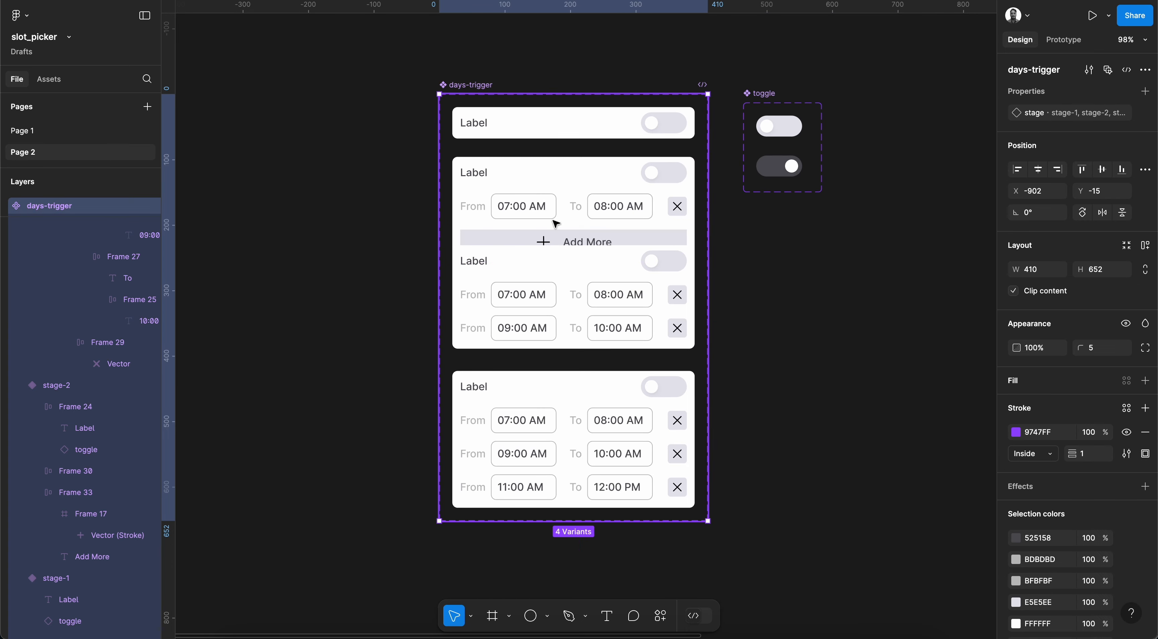
drag(657, 522, 657, 575)
click(580, 454)
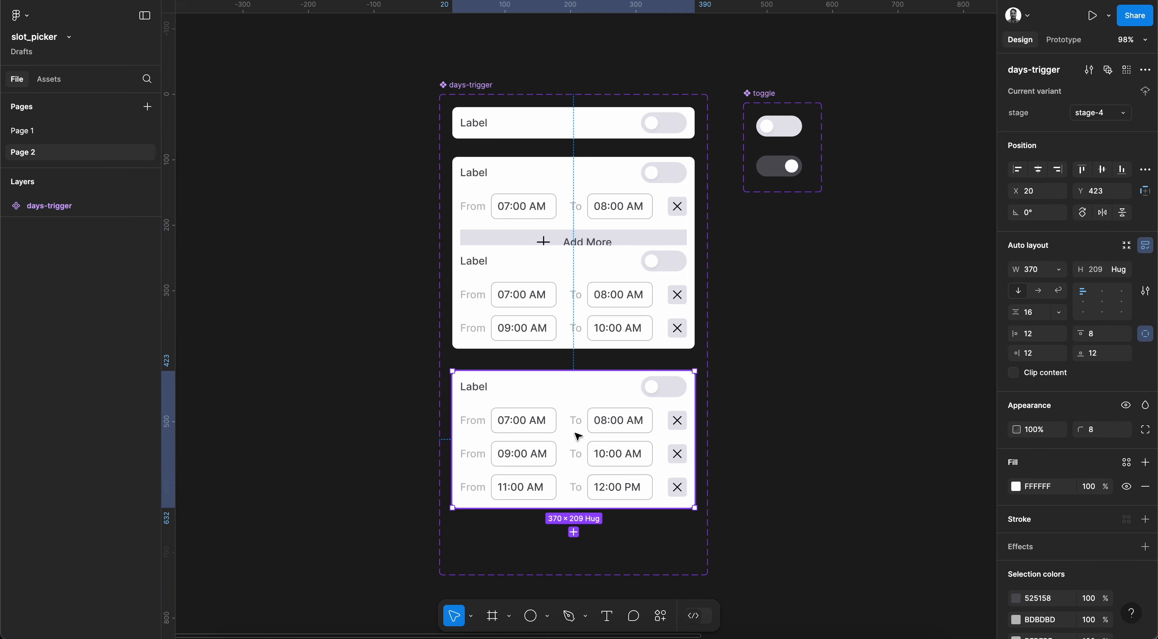
shift+click(575, 288)
drag(575, 331, 599, 305)
click(693, 274)
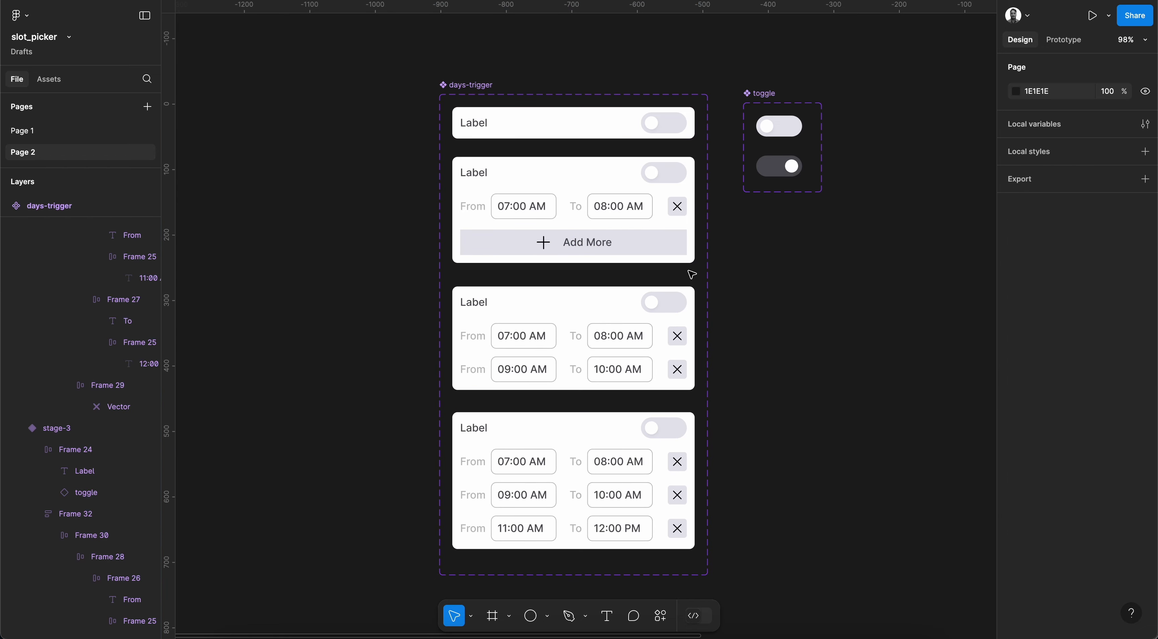
- Round the Add More frame's corners with a radius of 8
super+click(677, 242)
click(1100, 366)
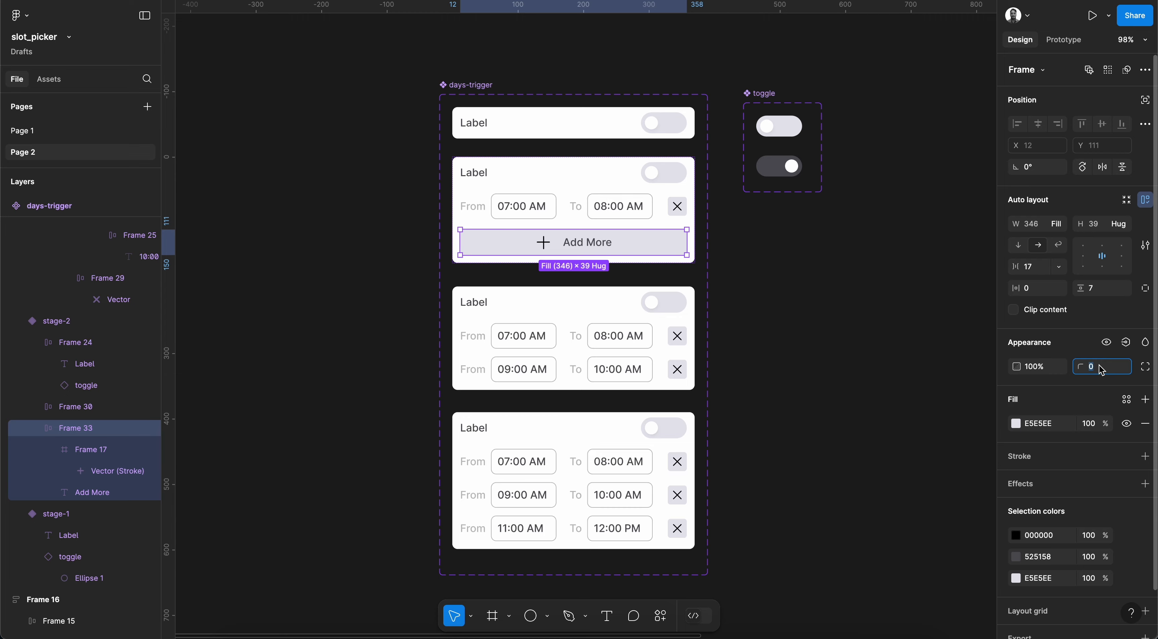
text(8)
key(Return)
click(845, 436)
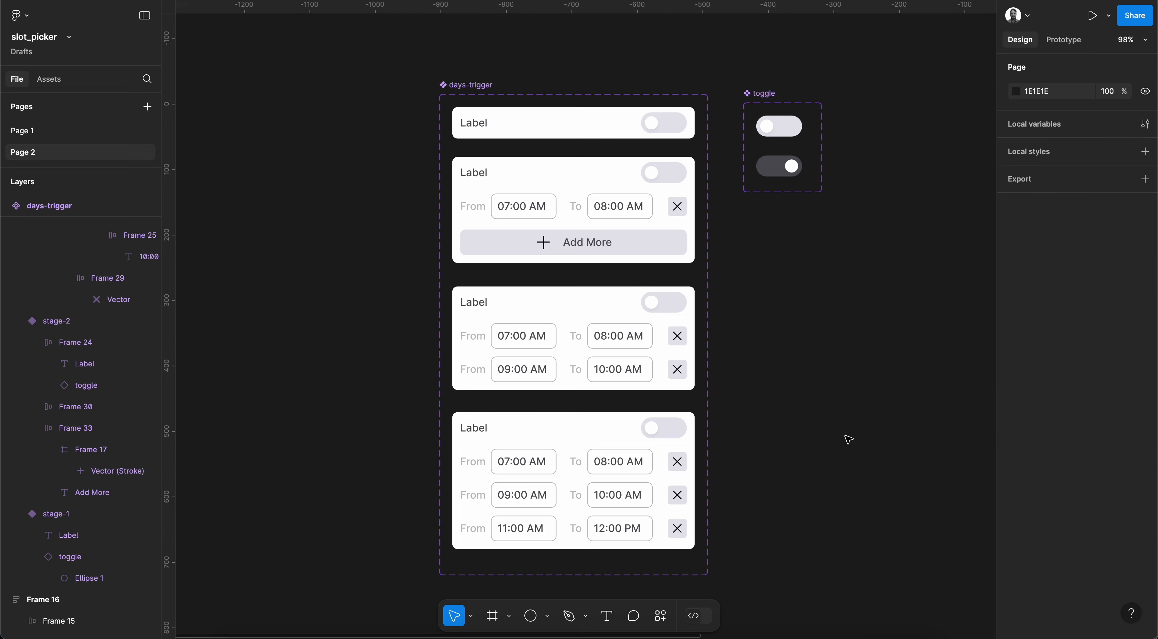
- Rename the Add More frame in stage-2 to "cta"
click(663, 249)
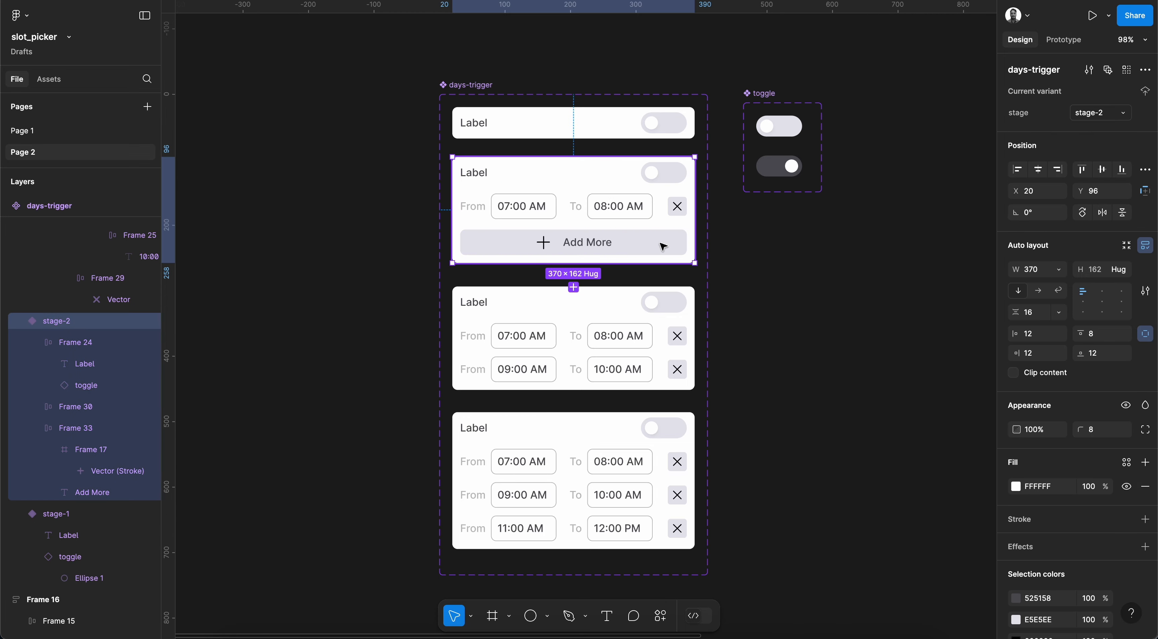
click(26, 432)
click(38, 428)
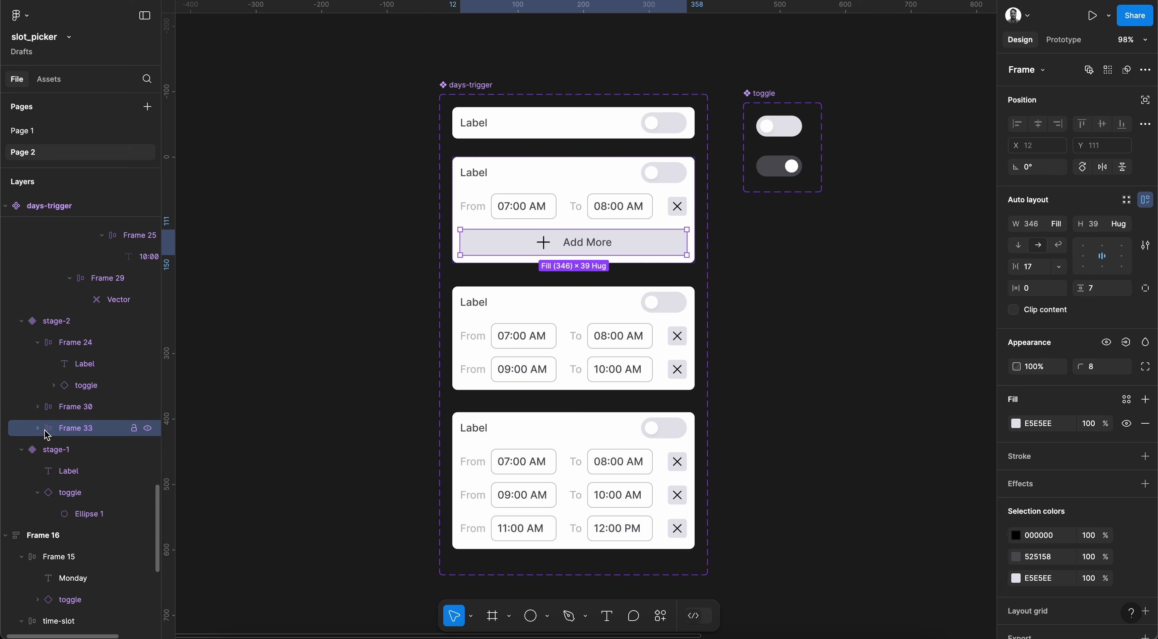
double_click(75, 430)
text(cta)
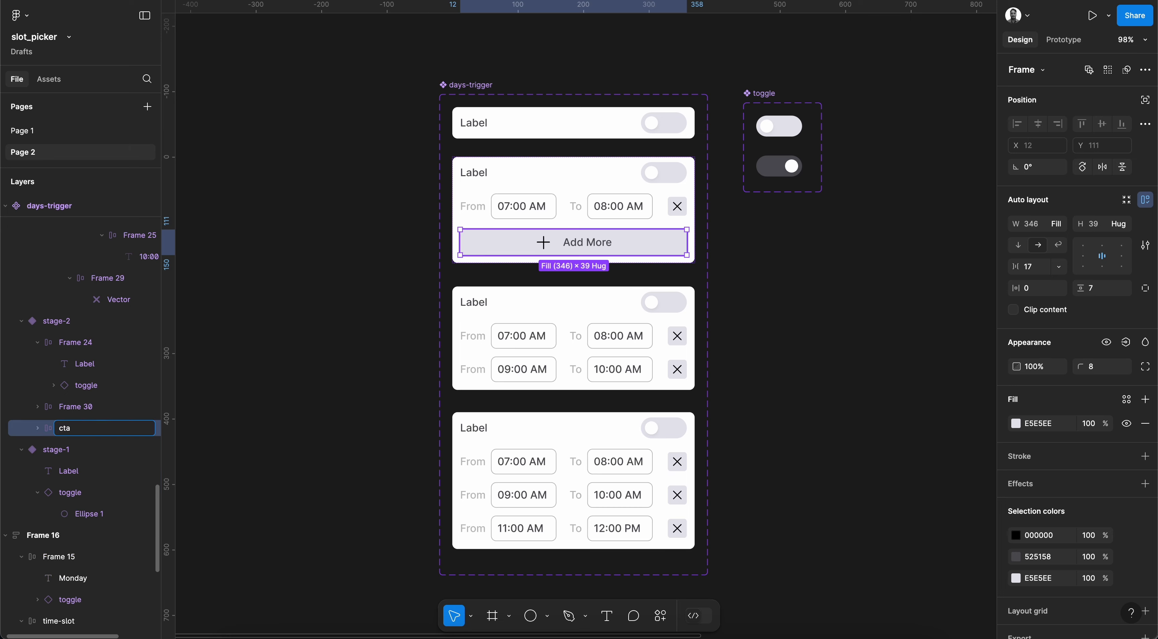
key(Return)
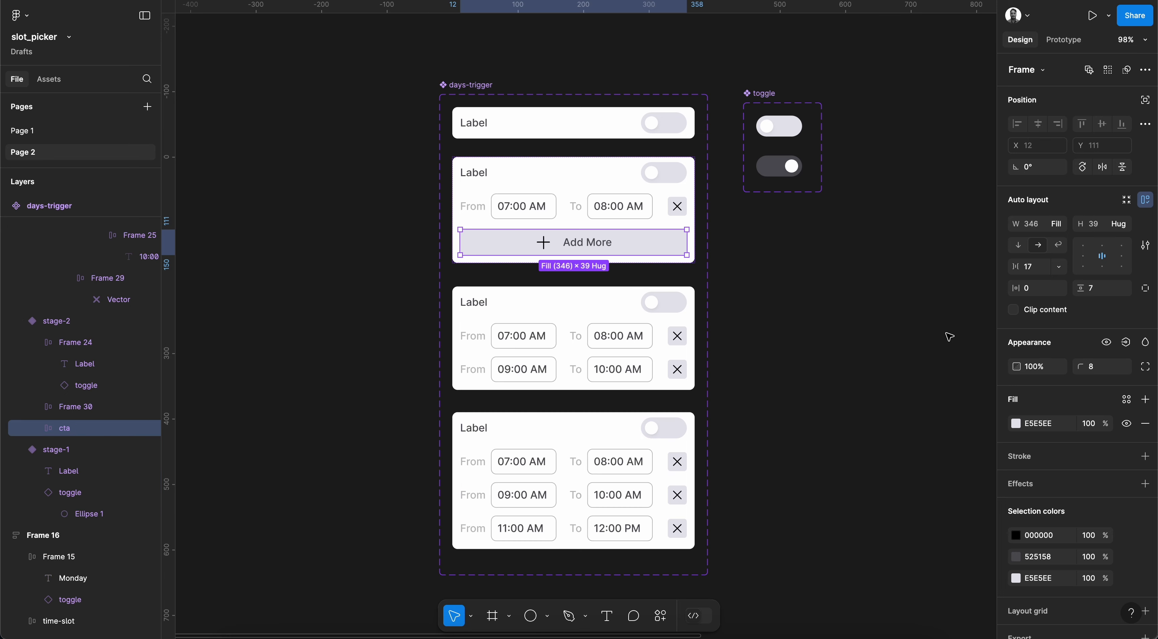
- Set the gap between the plus icon and the Add More text in the cta frame to 12
click(1036, 269)
key(Down)
key(Down)
key(Down)
key(Down)
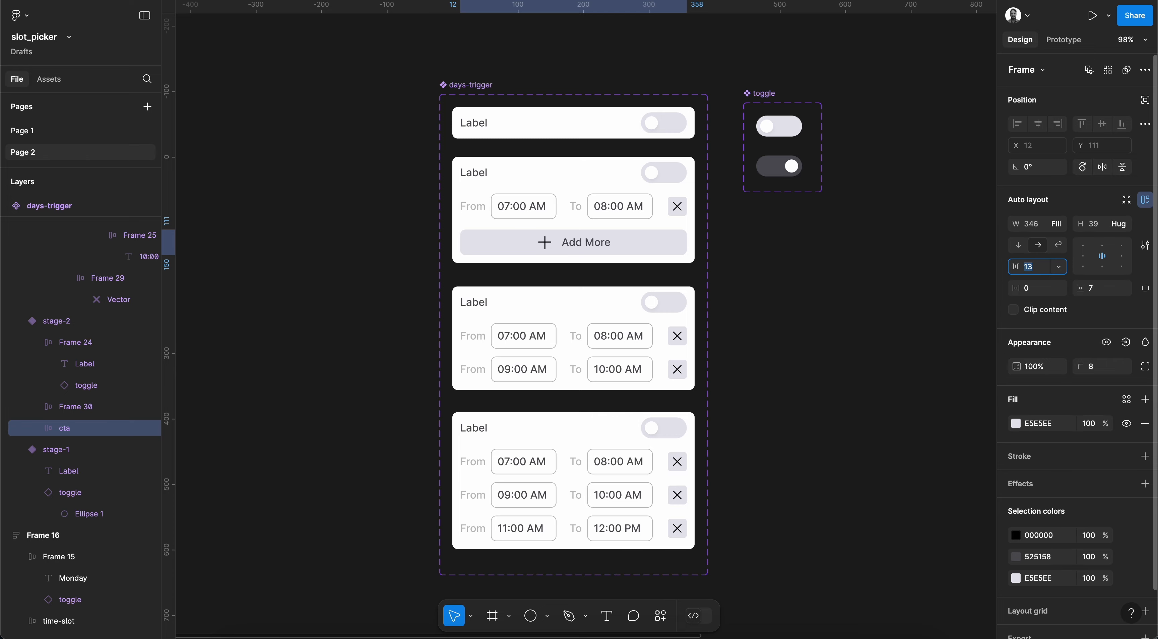
key(Down)
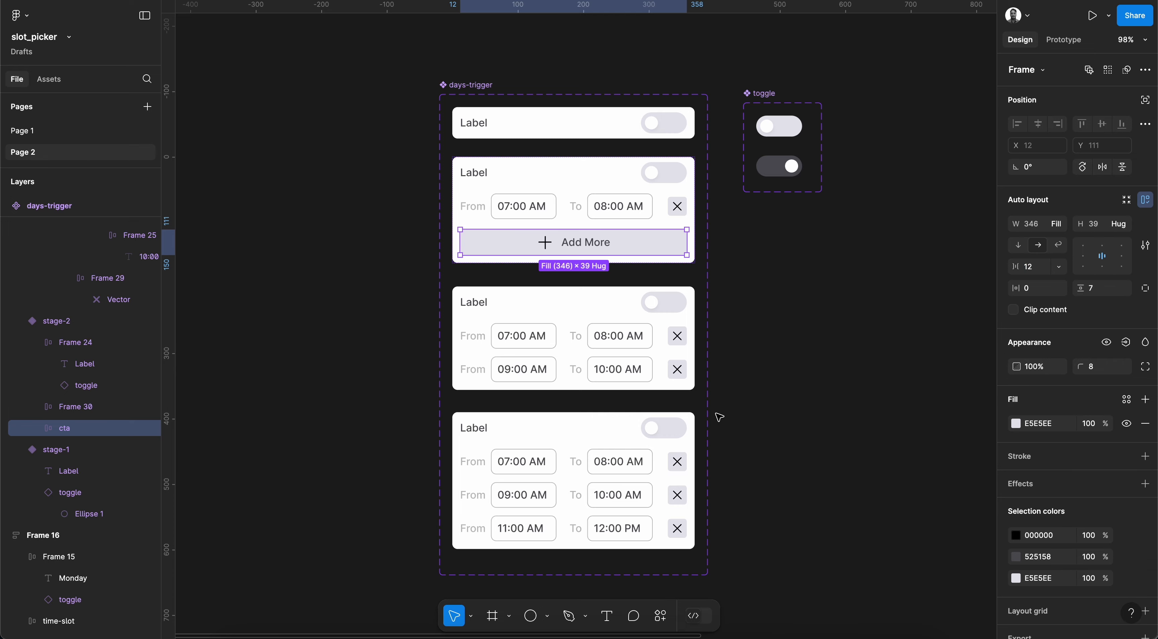
- Copy the cta button into the stage-3 variant and make room by moving stage-4 down to a gap of 36 in the enlarged component set
click(477, 291)
key(ctrl+v)
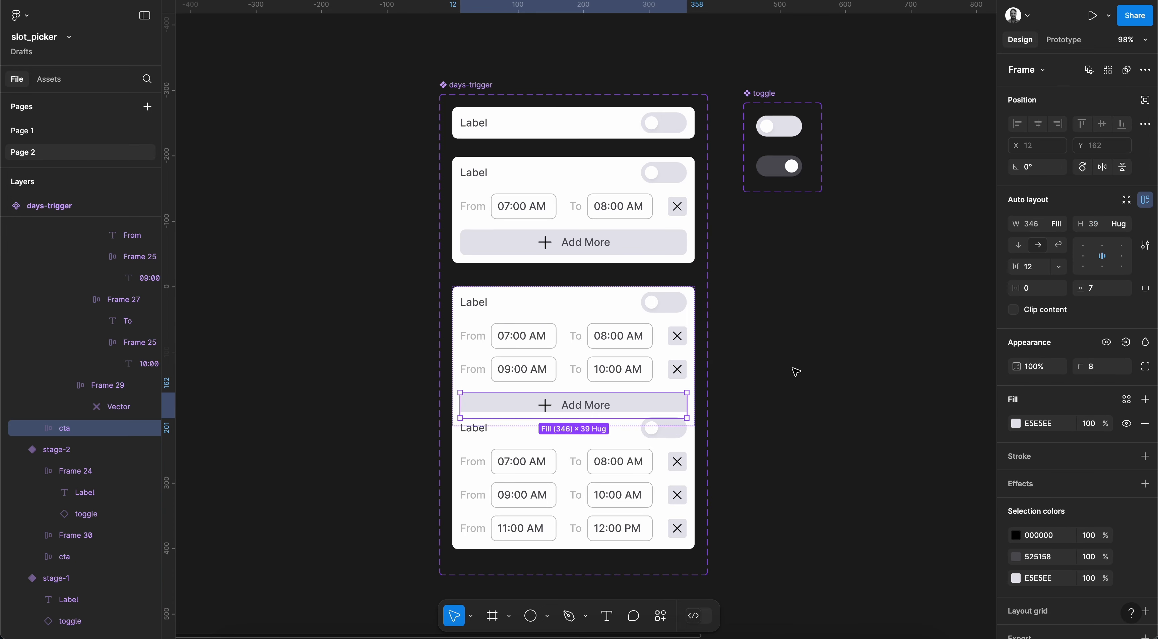
click(463, 87)
scroll(473, 106, down, 4)
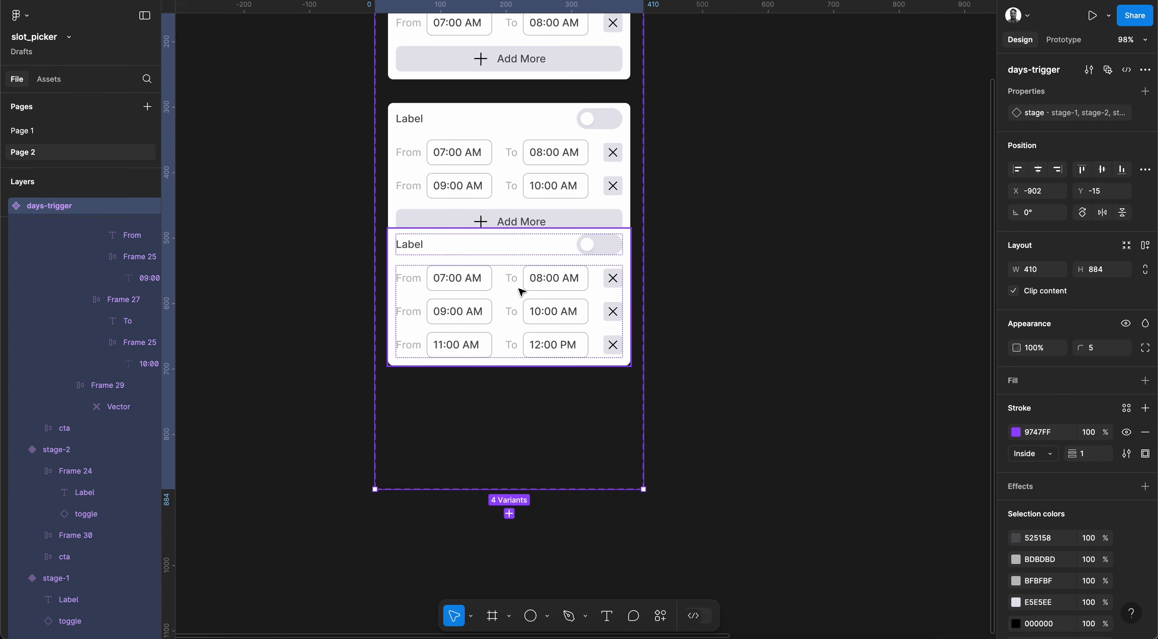
click(524, 252)
drag(526, 248, 524, 289)
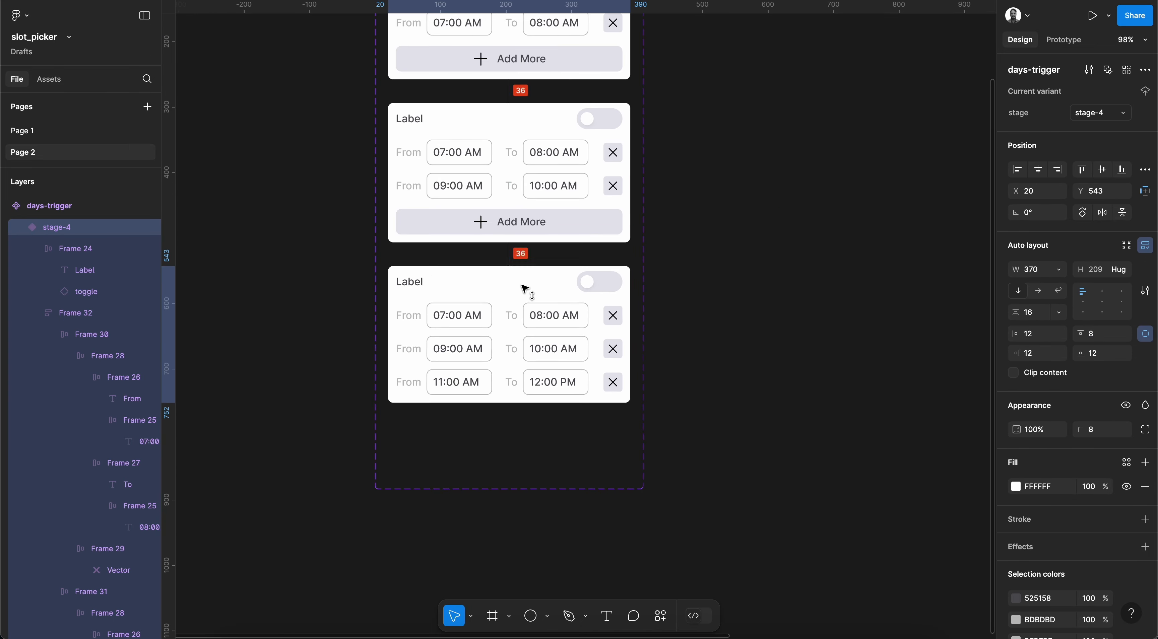
- Paste a copy of the cta button into the stage-4 variant, below its three time slot rows
key(ctrl+v)
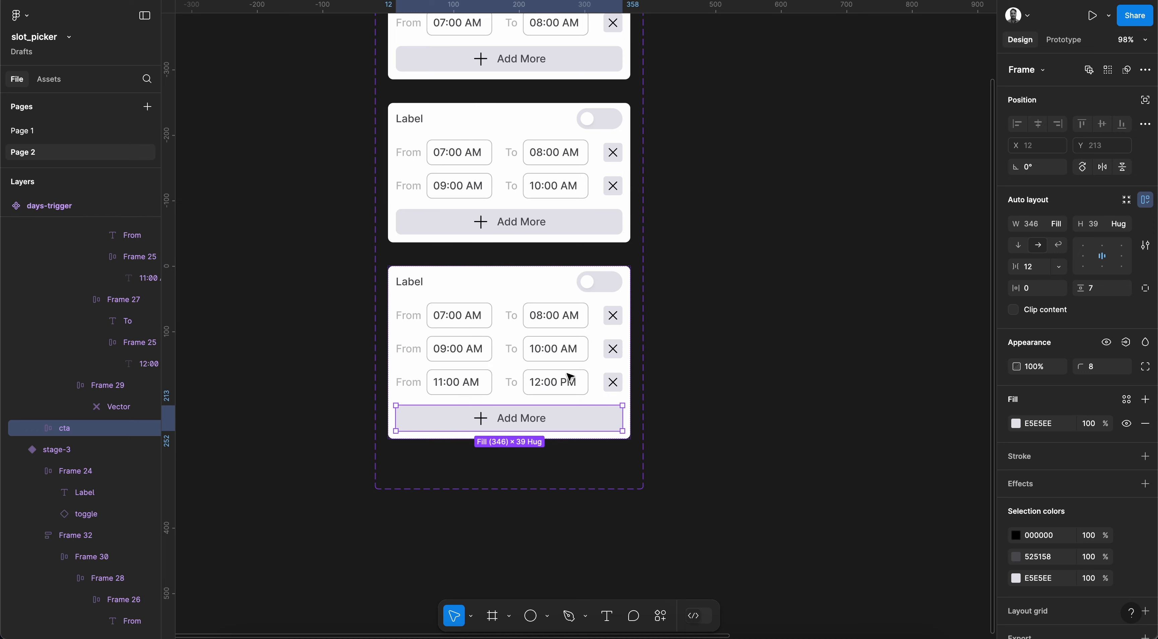
click(782, 392)
scroll(782, 392, down, 3)
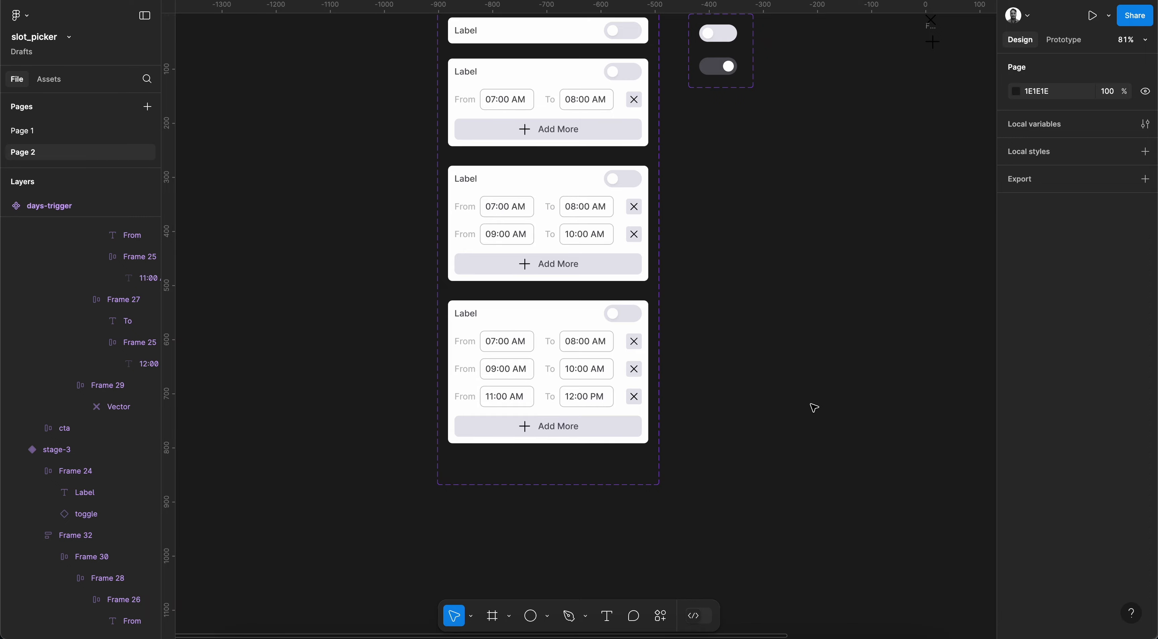
scroll(813, 408, down, 2)
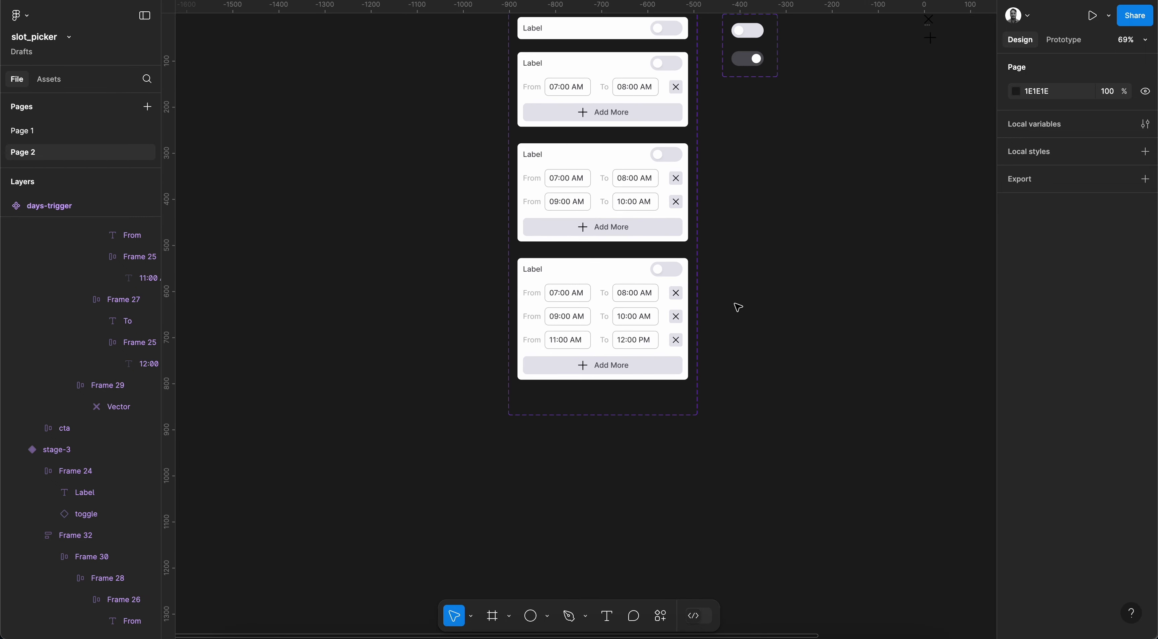
- Create a new 410 by 884 frame on the empty canvas below the days-trigger component set
click(592, 37)
scroll(744, 338, down, 6)
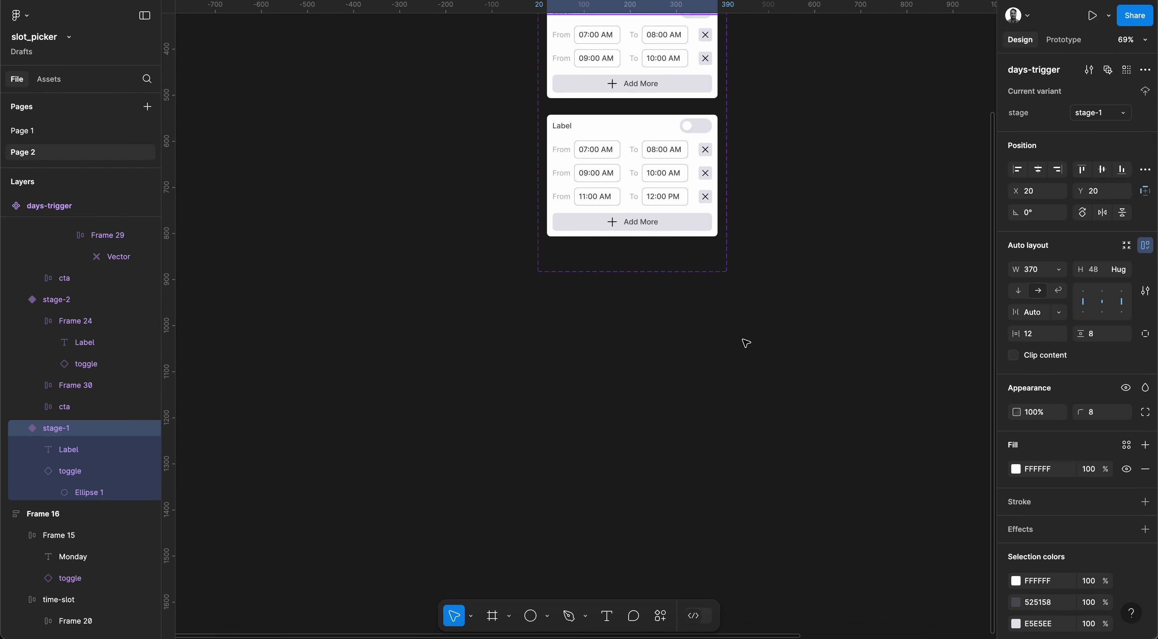
click(685, 351)
scroll(685, 350, down, 2)
scroll(685, 351, right, 1)
key(f)
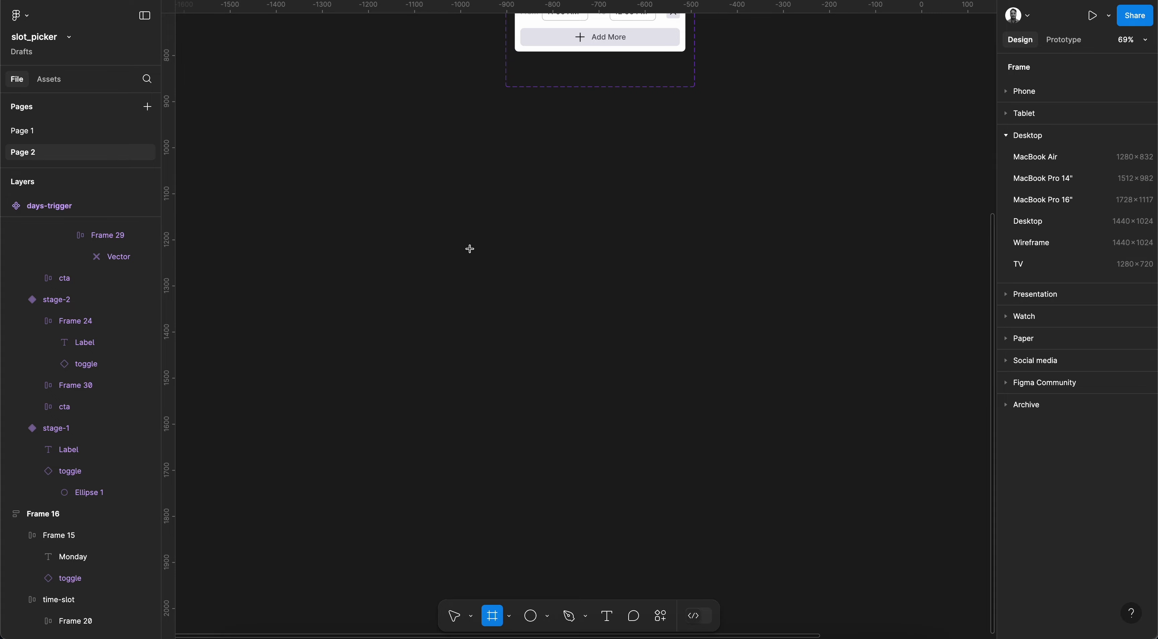
click(470, 248)
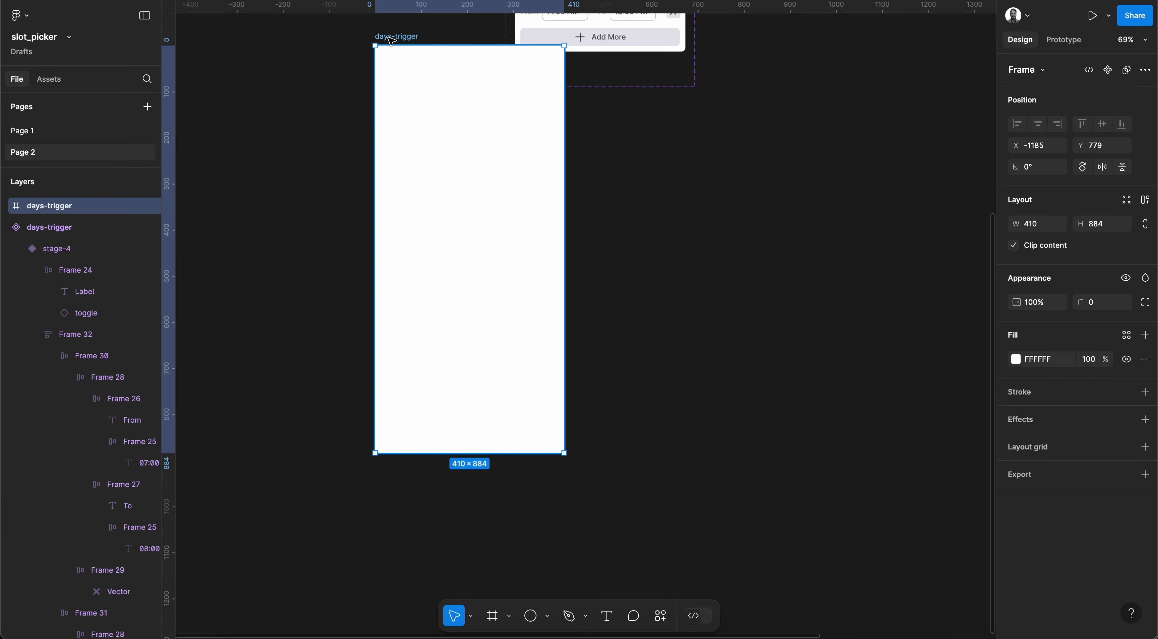
- Move the new frame directly beneath the component set and widen it to about 665
drag(390, 40, 513, 152)
scroll(512, 153, down, 1)
scroll(513, 152, right, 2)
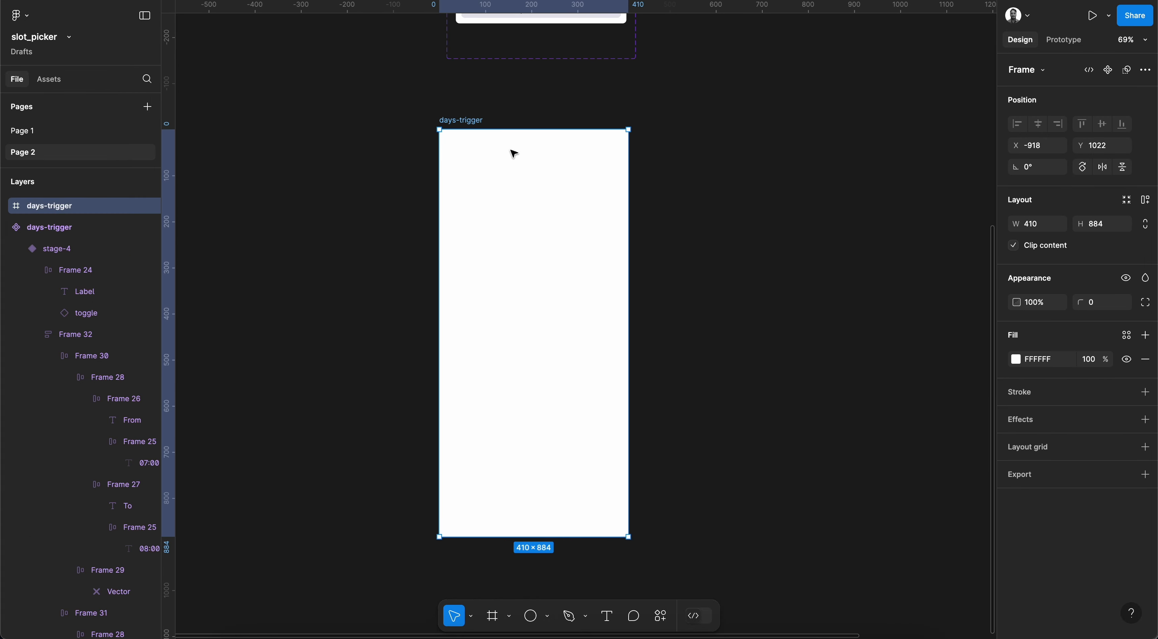
drag(622, 254, 741, 254)
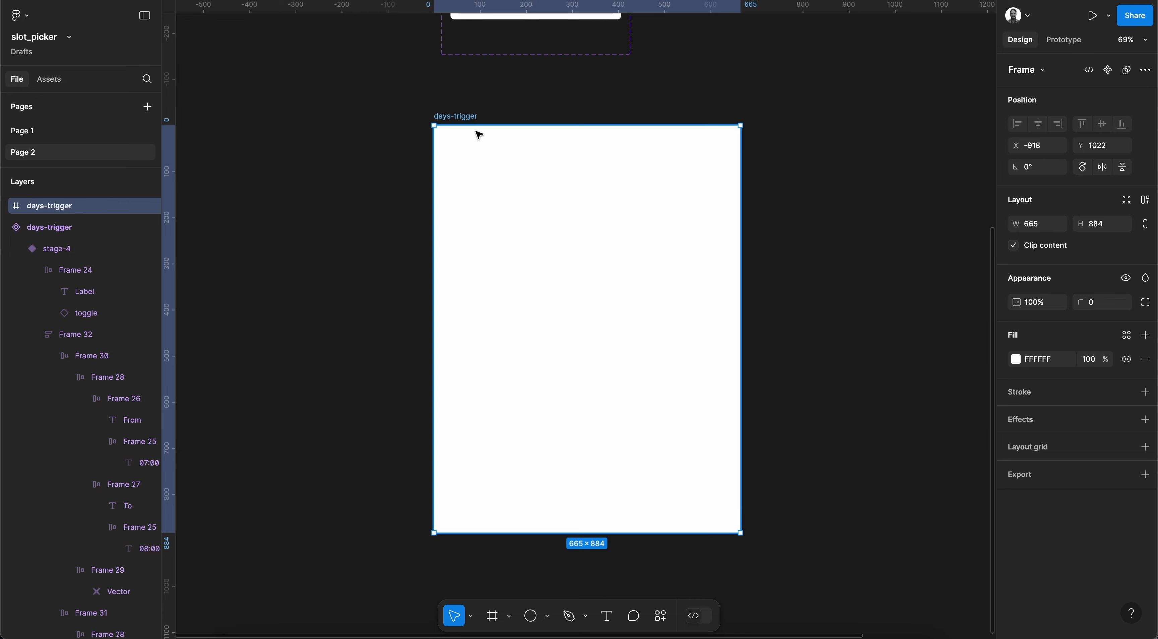
- Rename the new 665 by 884 frame as slot-picker
double_click(454, 116)
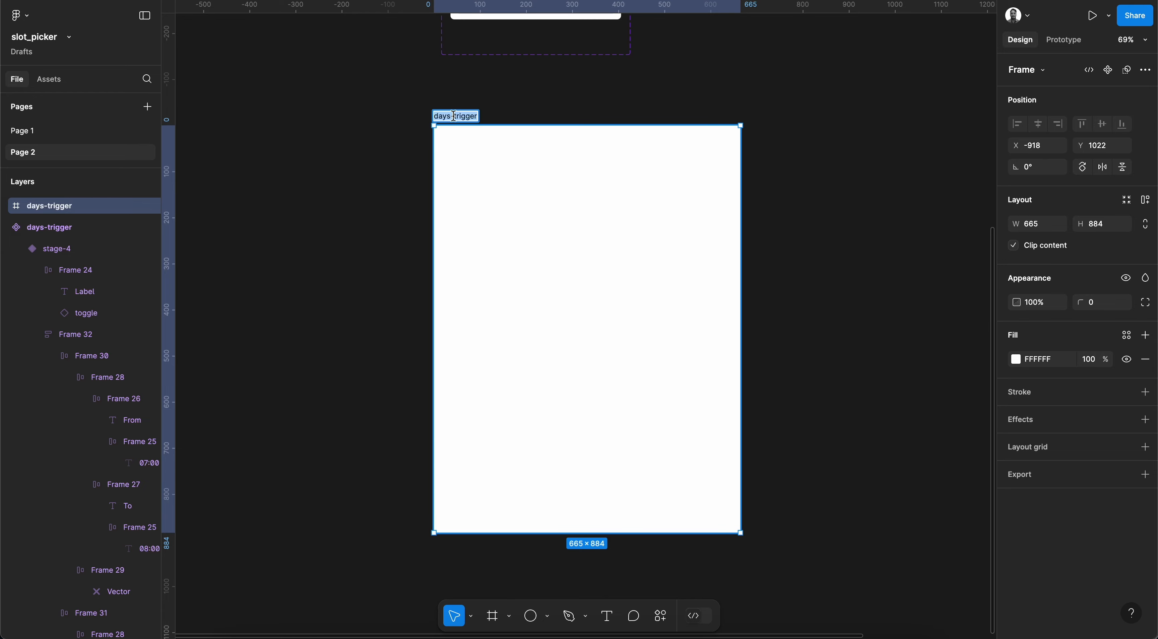
text(slot-pciker)
key(Return)
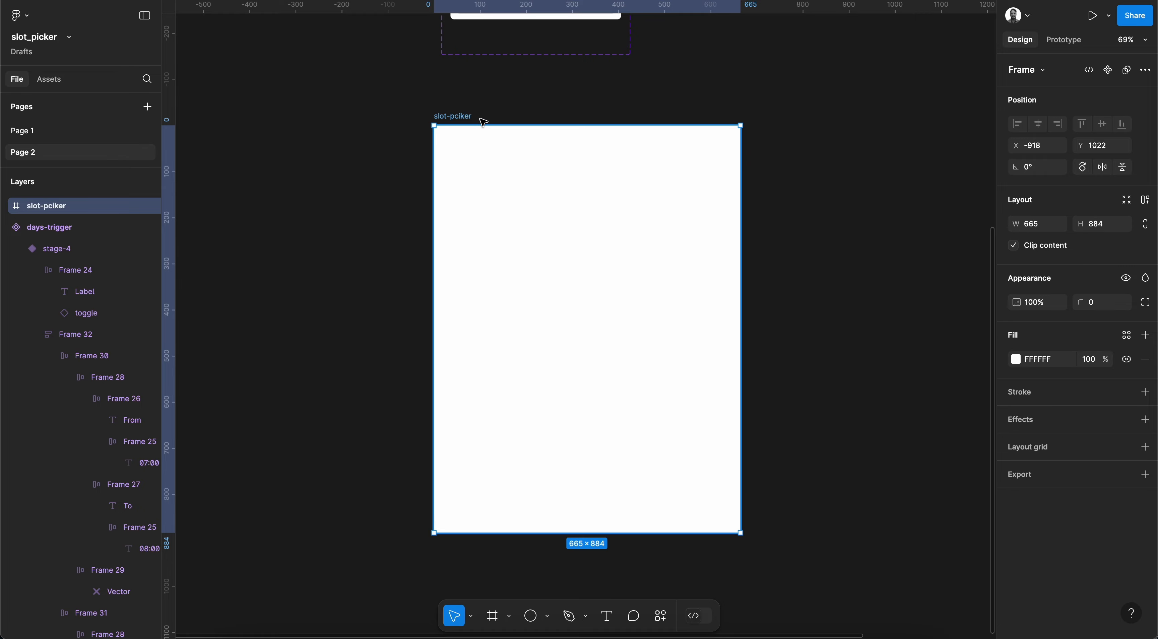
double_click(458, 118)
key(Right)
text(pic)
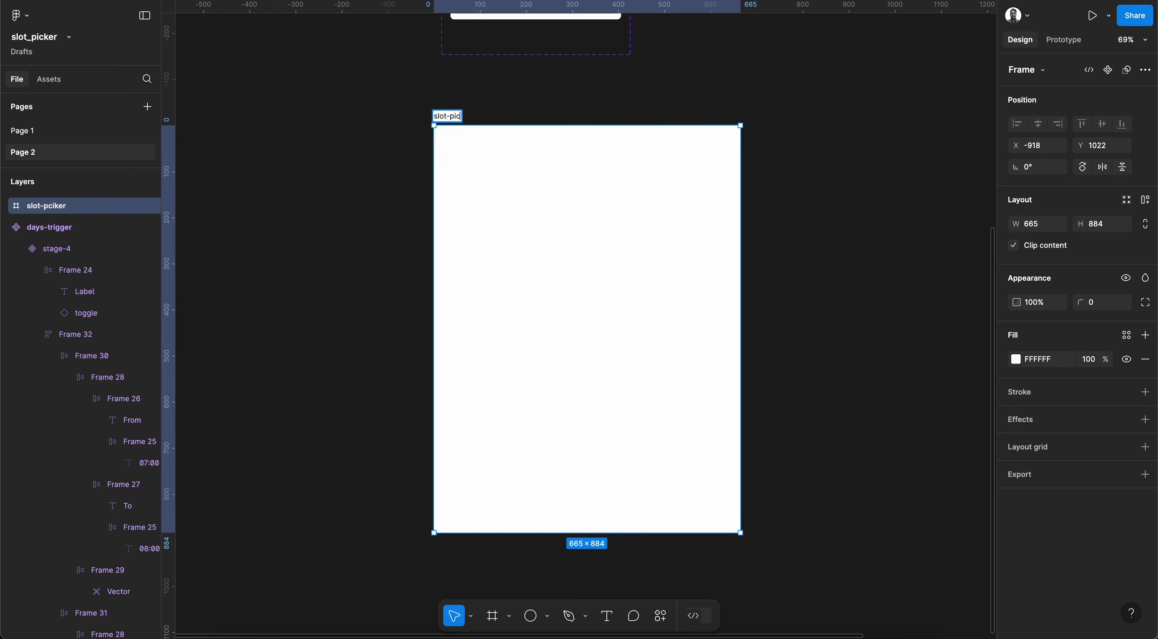
key(Return)
- Paste a stage-1 days-trigger instance into the slot-picker frame and move it to X 119, Y 146
key(ctrl+v)
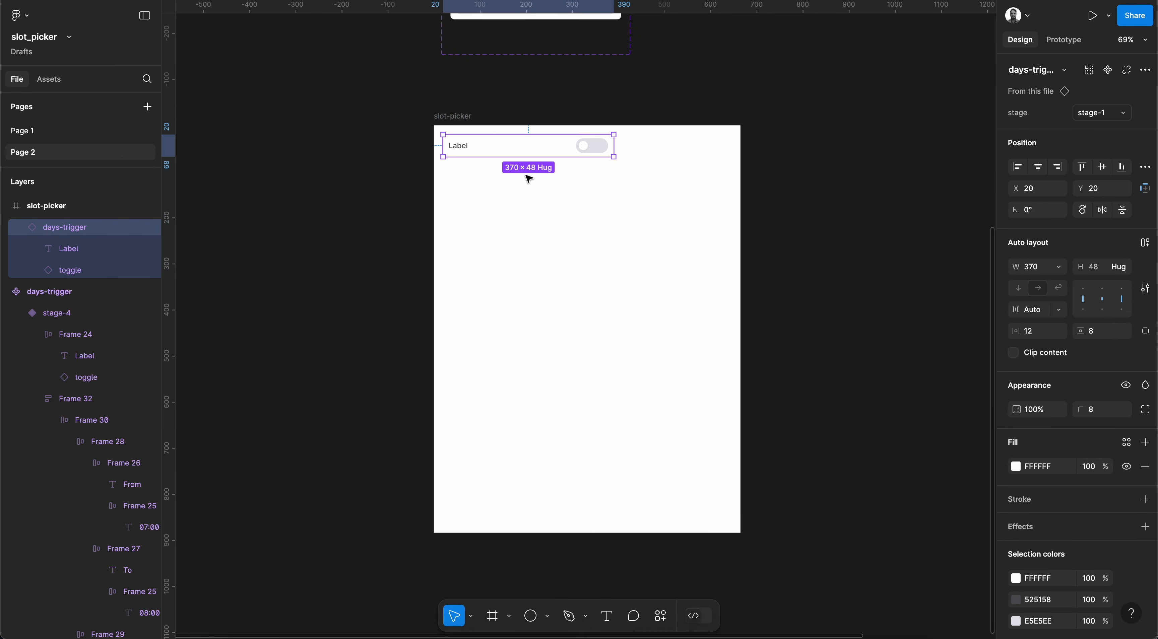
drag(517, 148, 560, 206)
scroll(559, 206, up, 2)
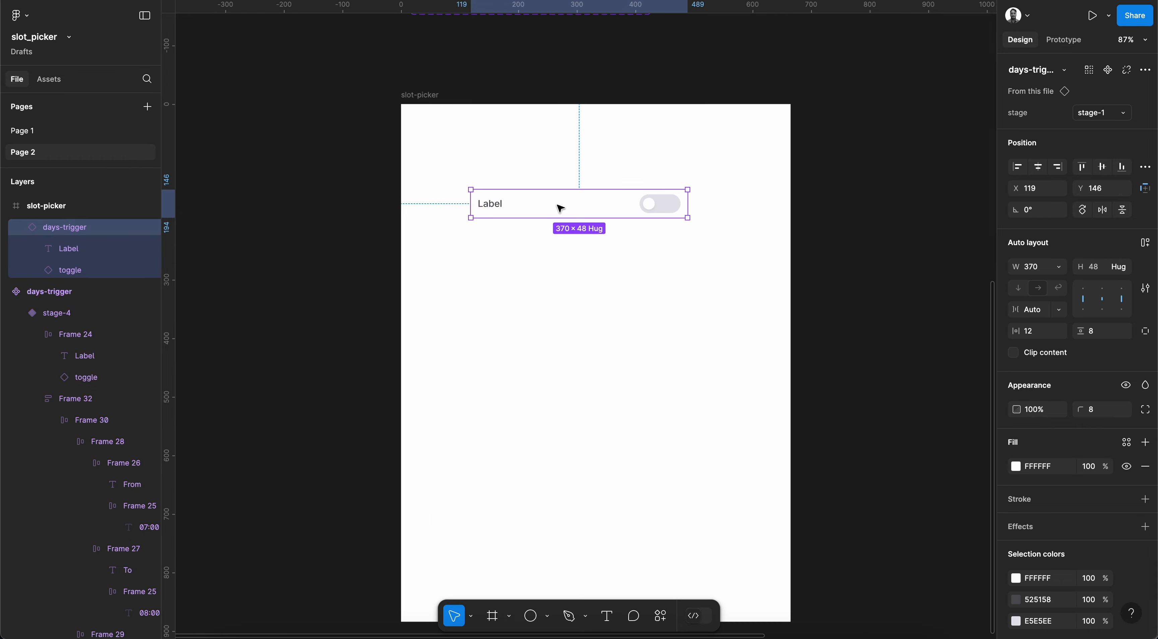
click(836, 291)
scroll(608, 260, up, 10)
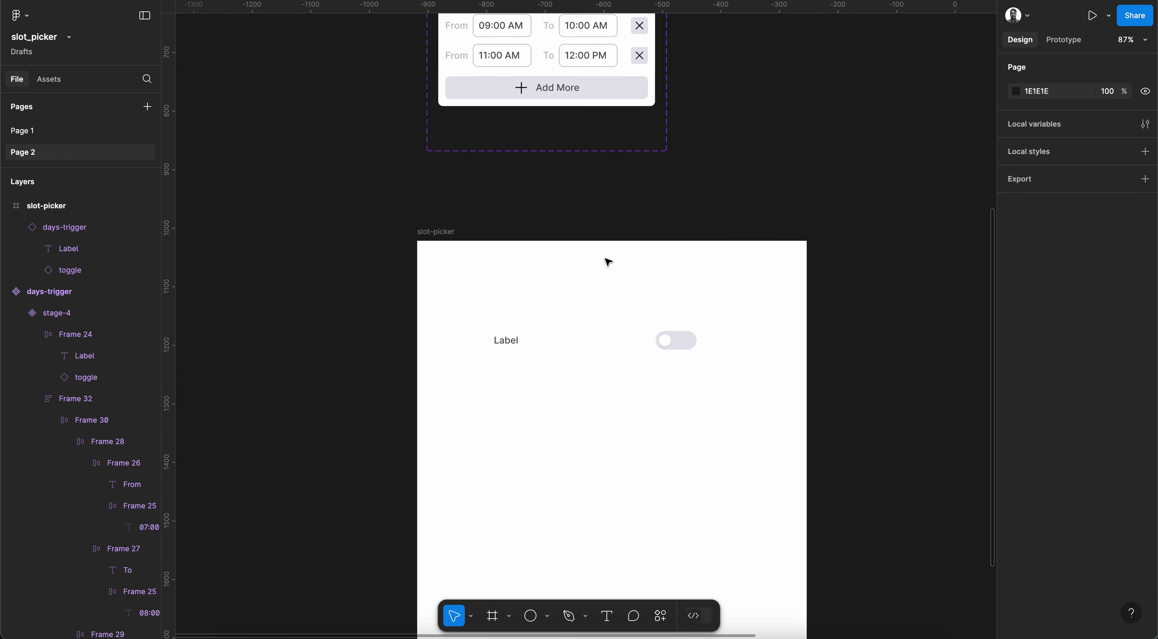
scroll(607, 260, down, 10)
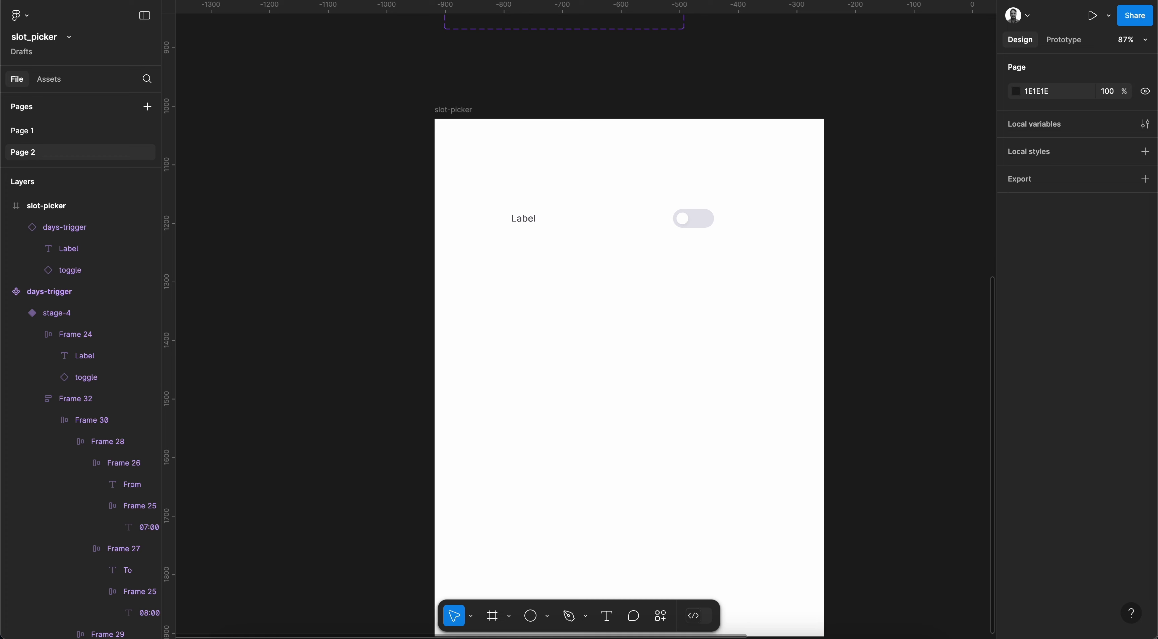
- Switch to the slot_picker prototype preview, examine how Monday's toggle changes its row, and return to the design file
key(ctrl+Tab)
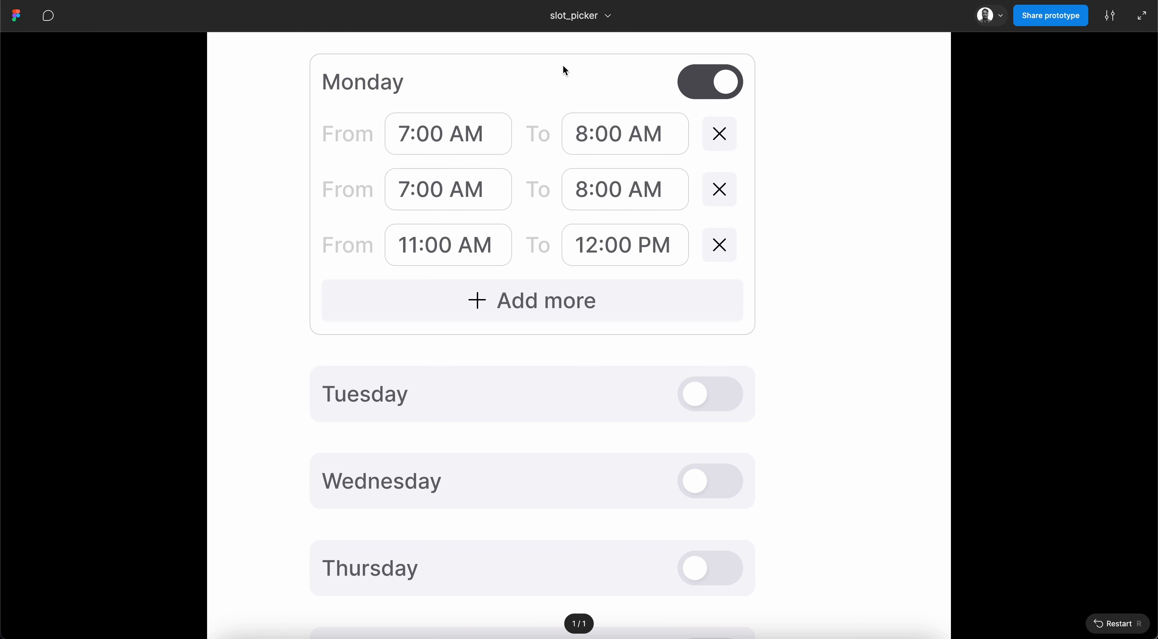
click(724, 83)
click(137, 1)
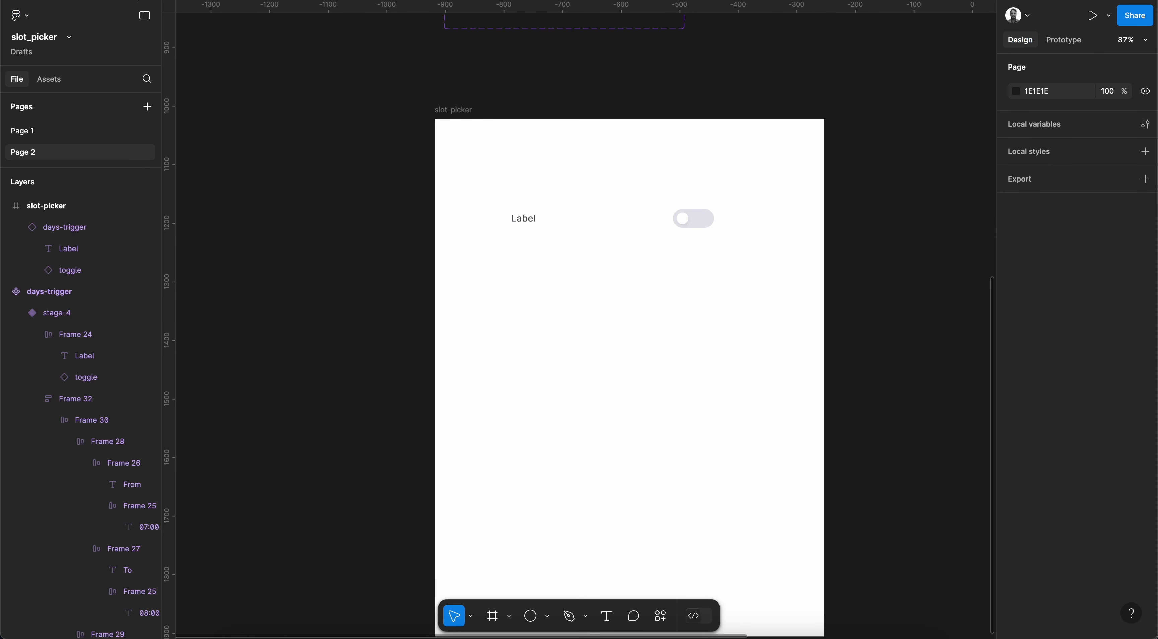
- Apply the Gray 6 library color as the fill of the stage-1 variant in the days-trigger component set
scroll(561, 231, up, 9)
scroll(561, 231, up, 5)
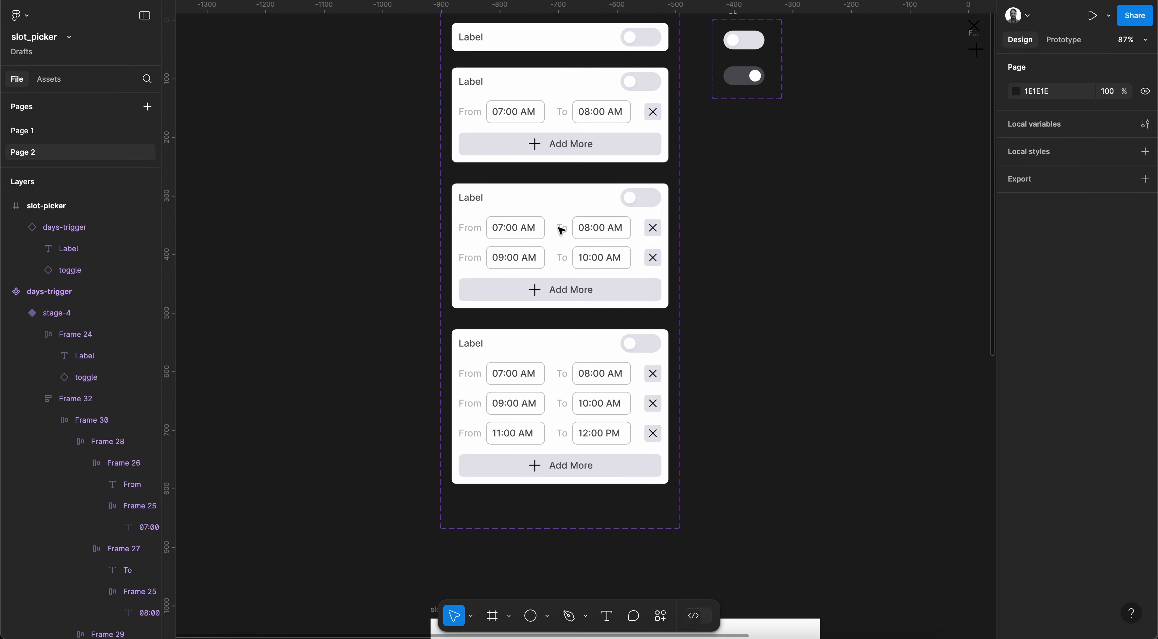
click(574, 133)
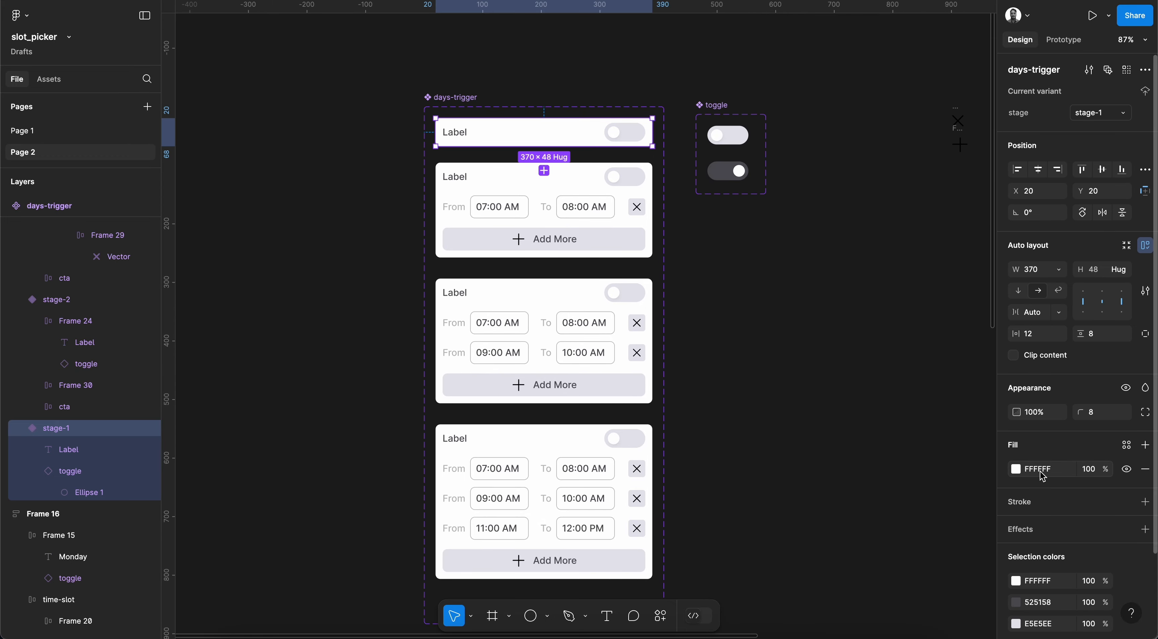
click(1128, 444)
scroll(917, 508, down, 3)
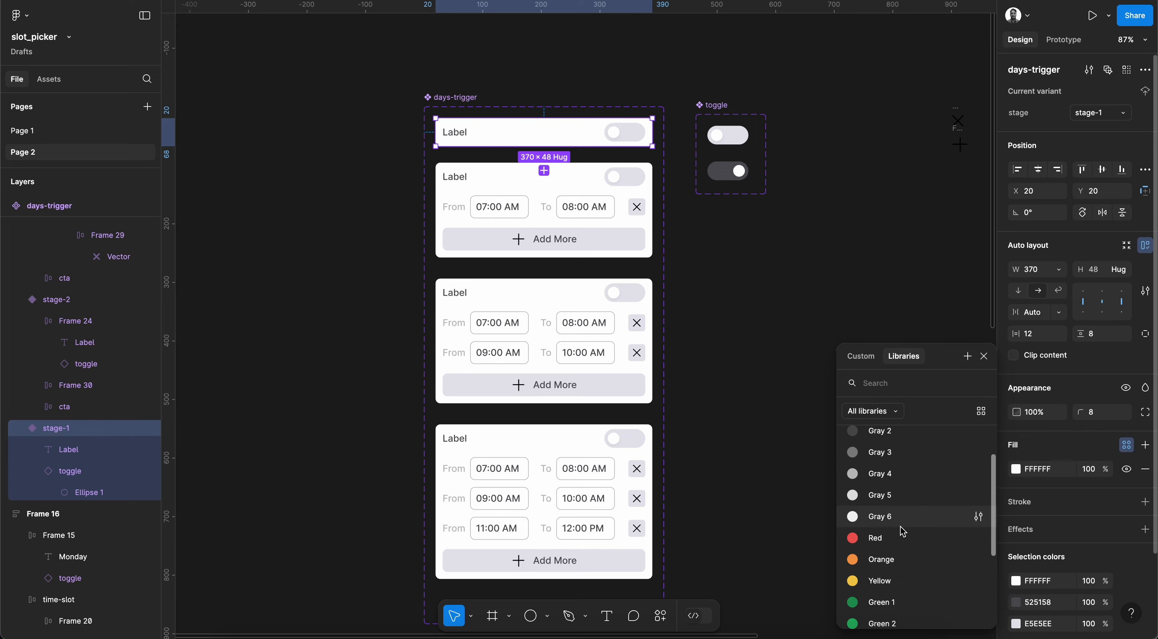
click(893, 516)
click(782, 435)
scroll(636, 152, up, 3)
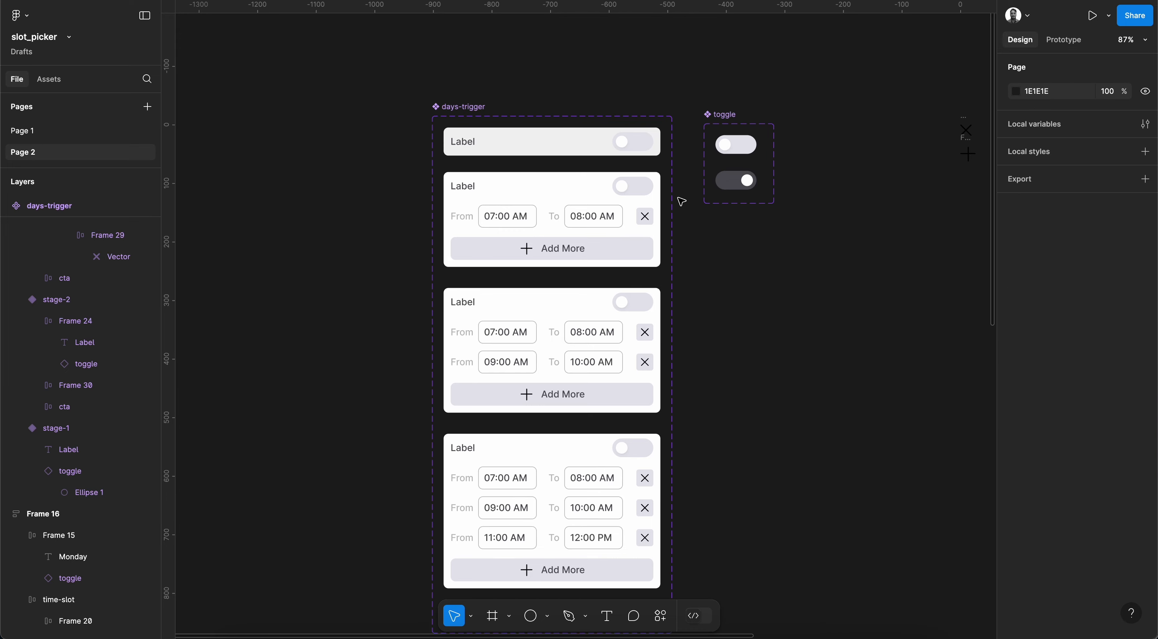
- Detach the color style from the stage-1 variant's fill and lighten the fill to F7F7F7
click(494, 122)
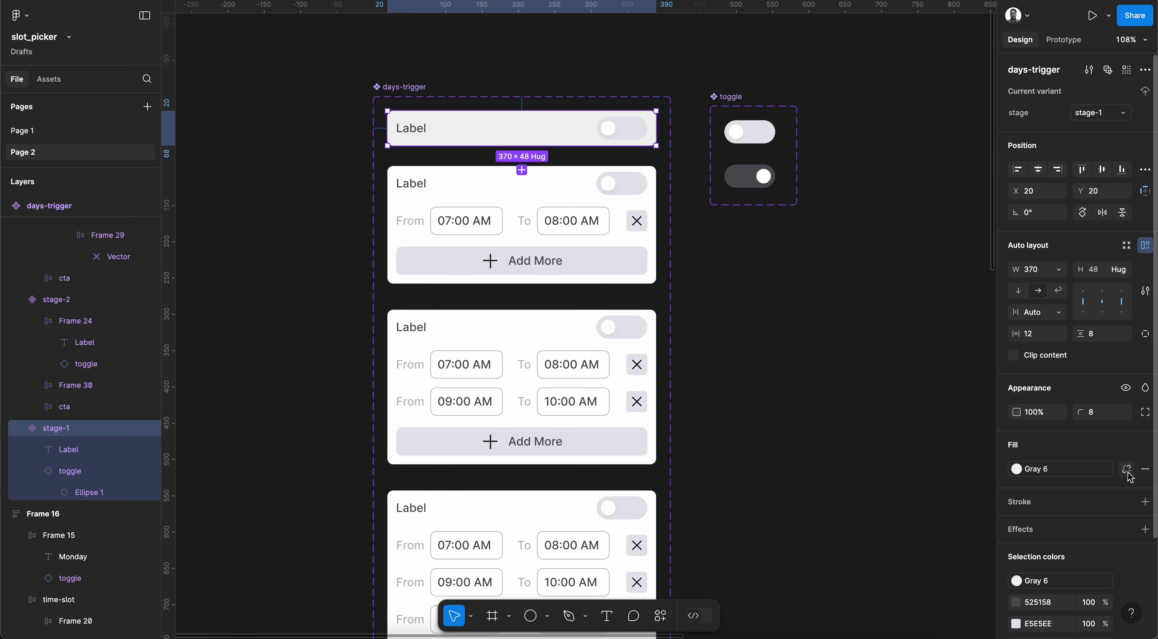
click(1126, 469)
click(1016, 468)
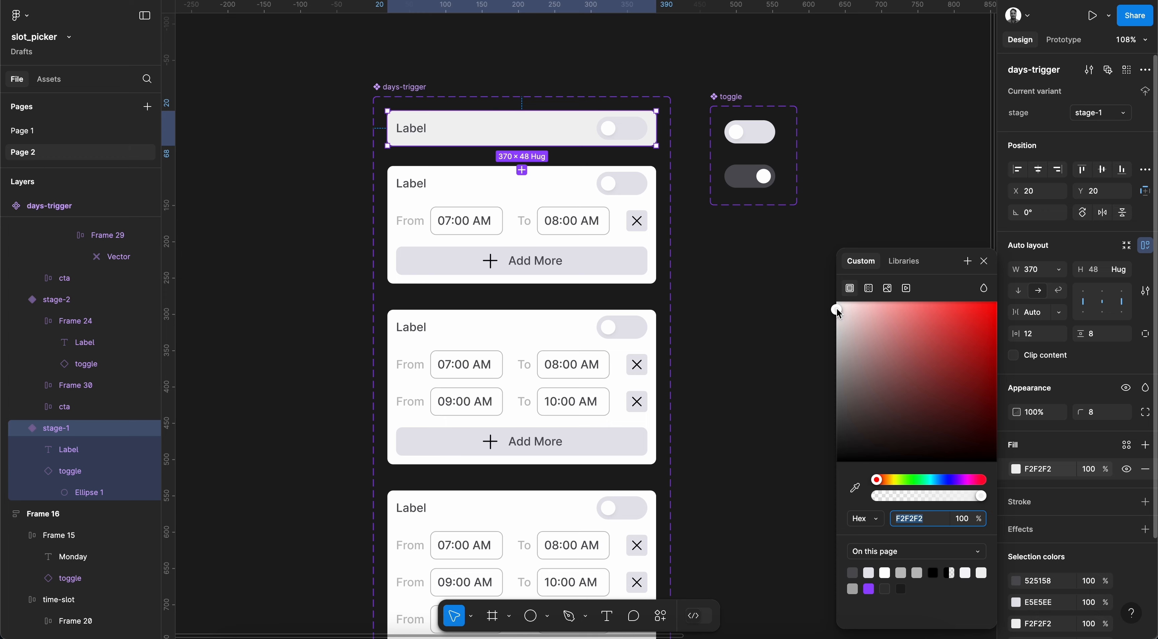
drag(836, 307, 835, 310)
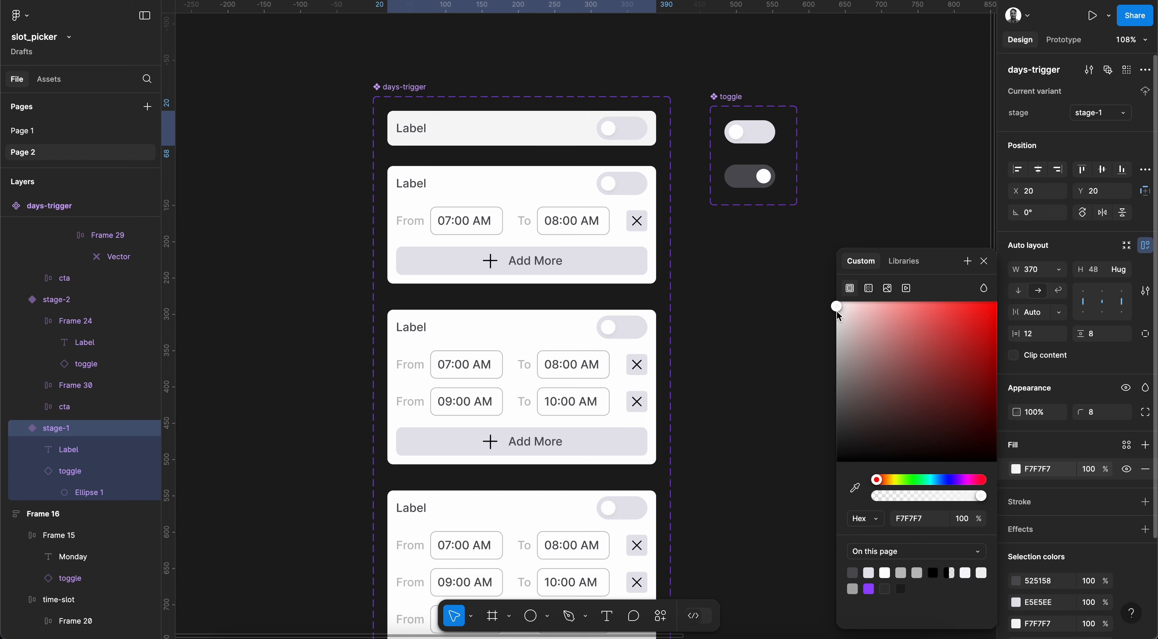
click(985, 261)
click(827, 297)
- Duplicate the days-trigger row in the slot-picker frame directly below the first one, at Y 217
scroll(827, 298, down, 12)
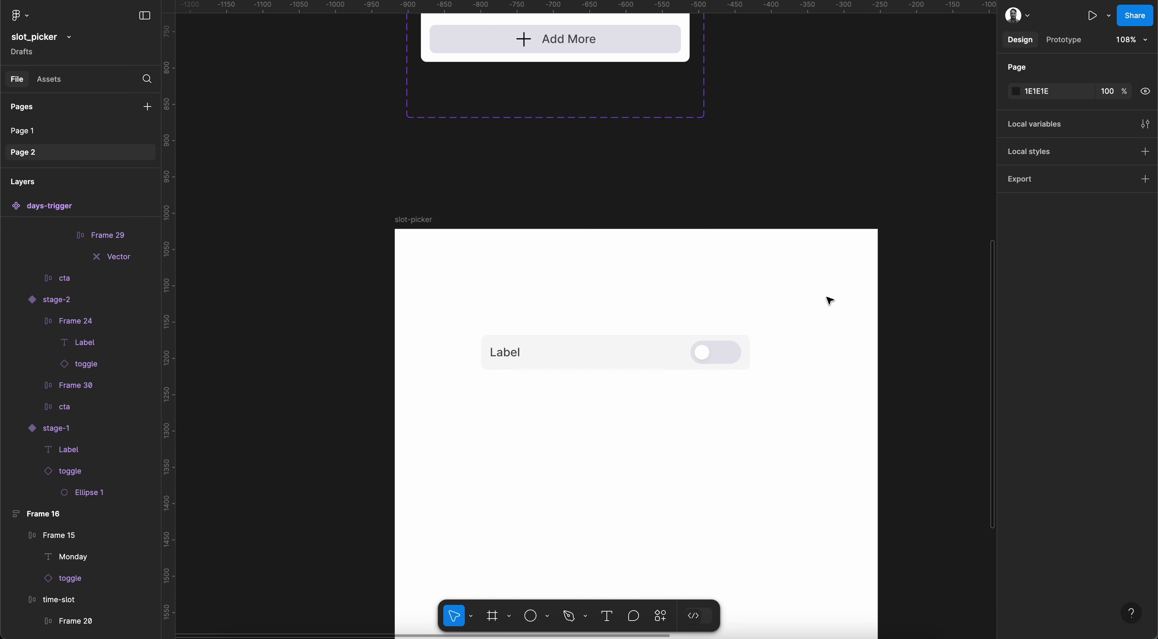
scroll(829, 300, down, 3)
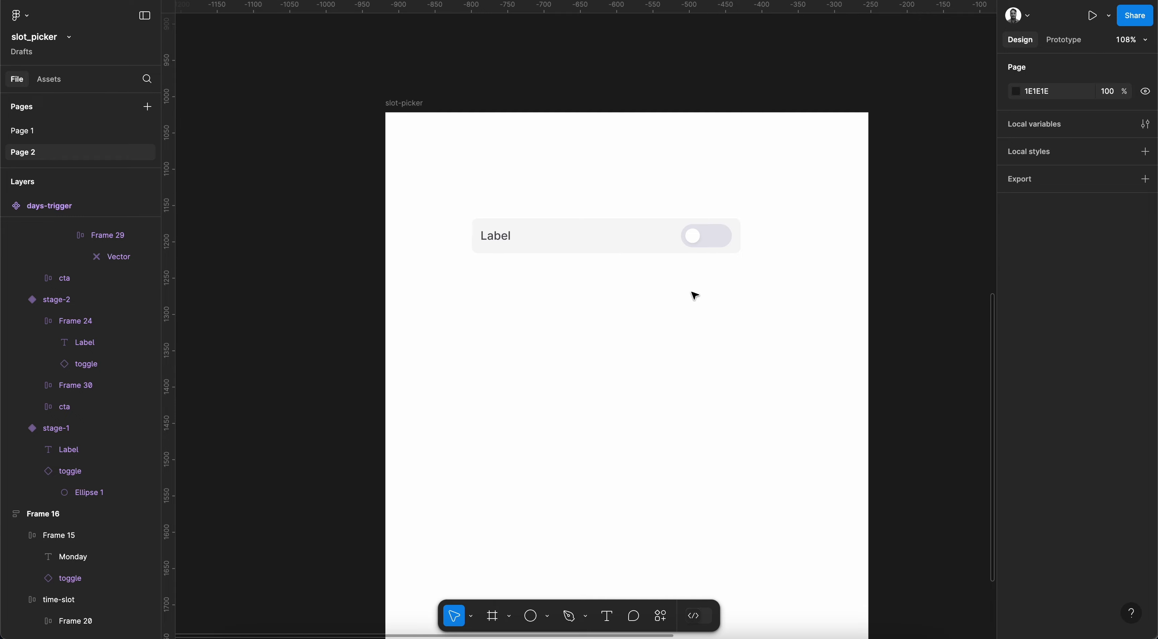
alt+drag(626, 238, 628, 286)
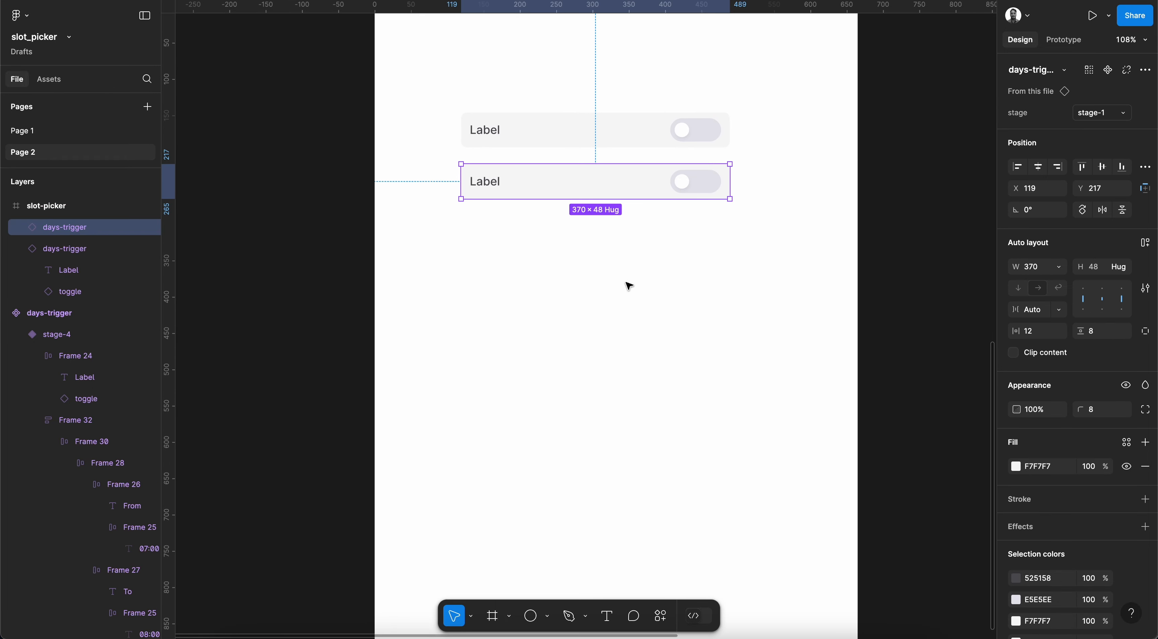
- Create a text property named day with the value Label for the labels of all four days-trigger variants
scroll(629, 285, up, 10)
scroll(628, 285, up, 3)
scroll(625, 288, down, 3)
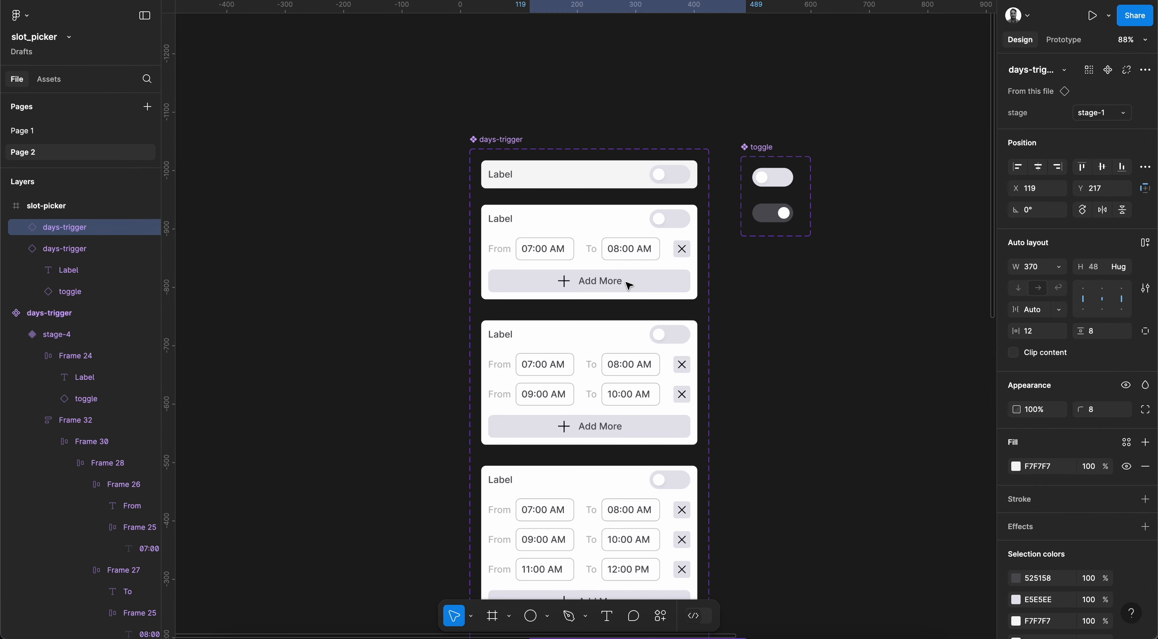
click(498, 118)
shift+click(497, 161)
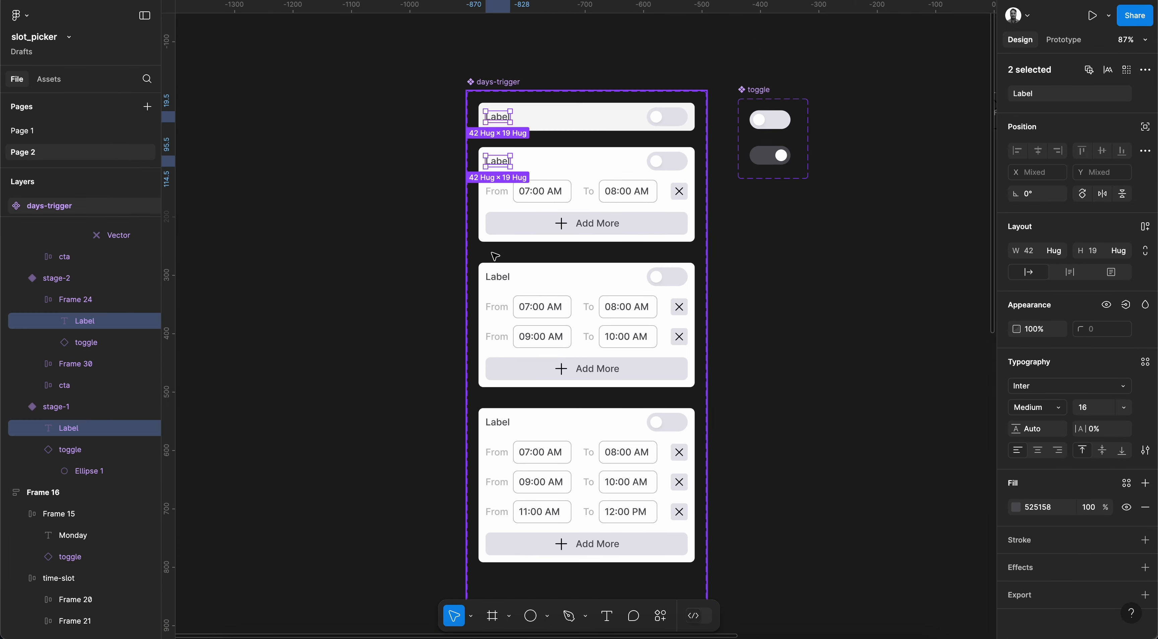
shift+click(498, 276)
shift+click(498, 422)
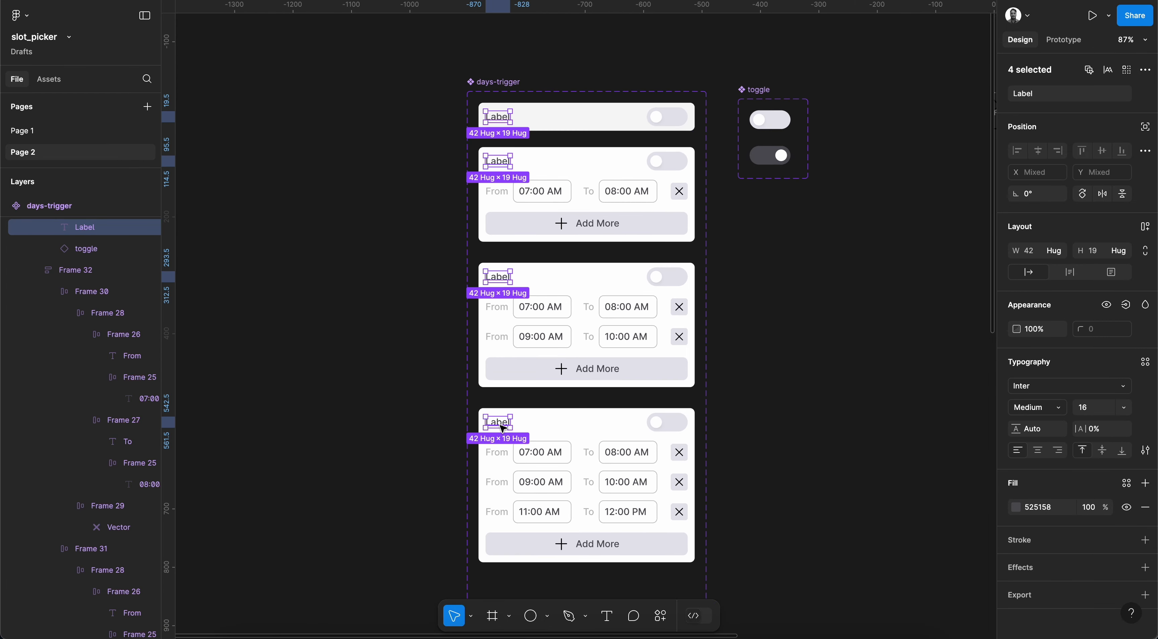
click(1143, 94)
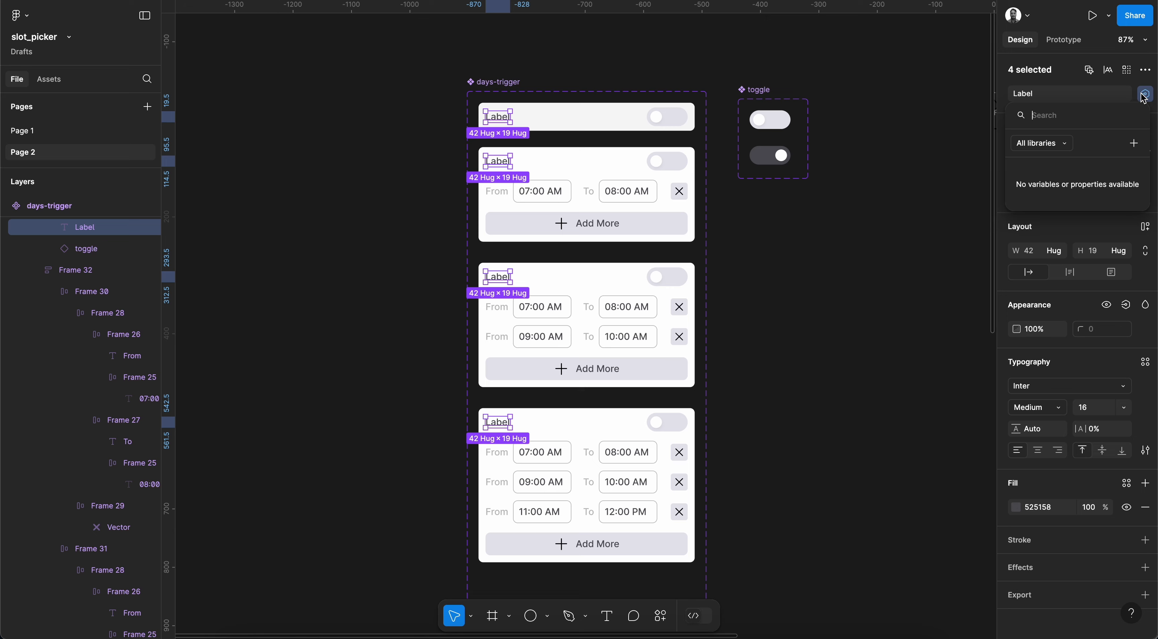
click(1133, 143)
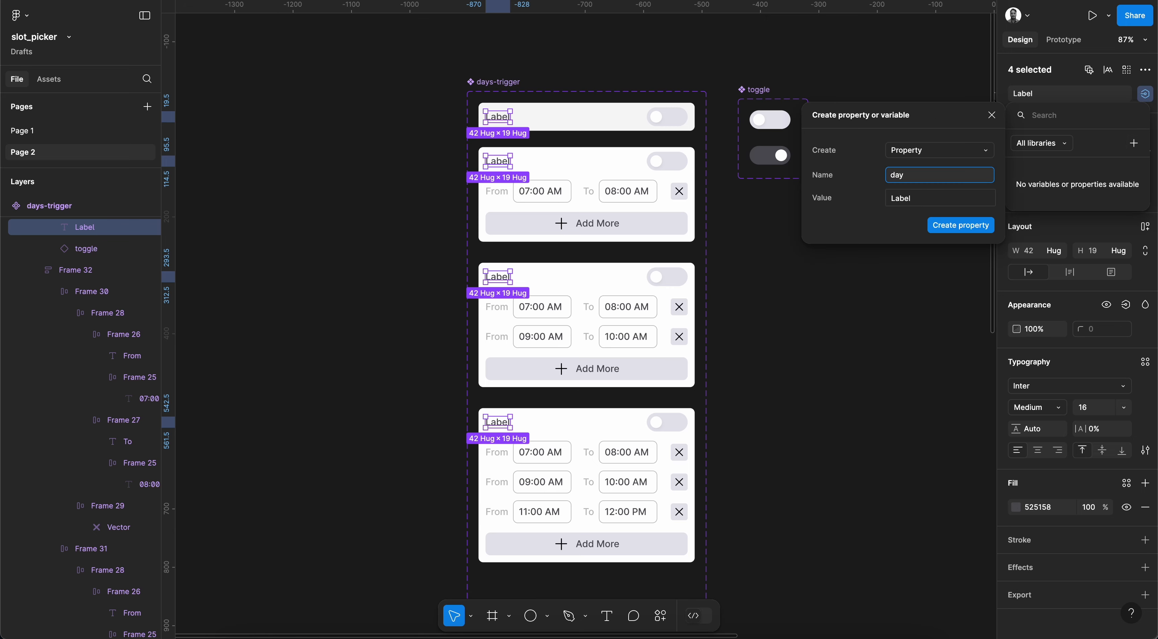
key(Return)
key(Escape)
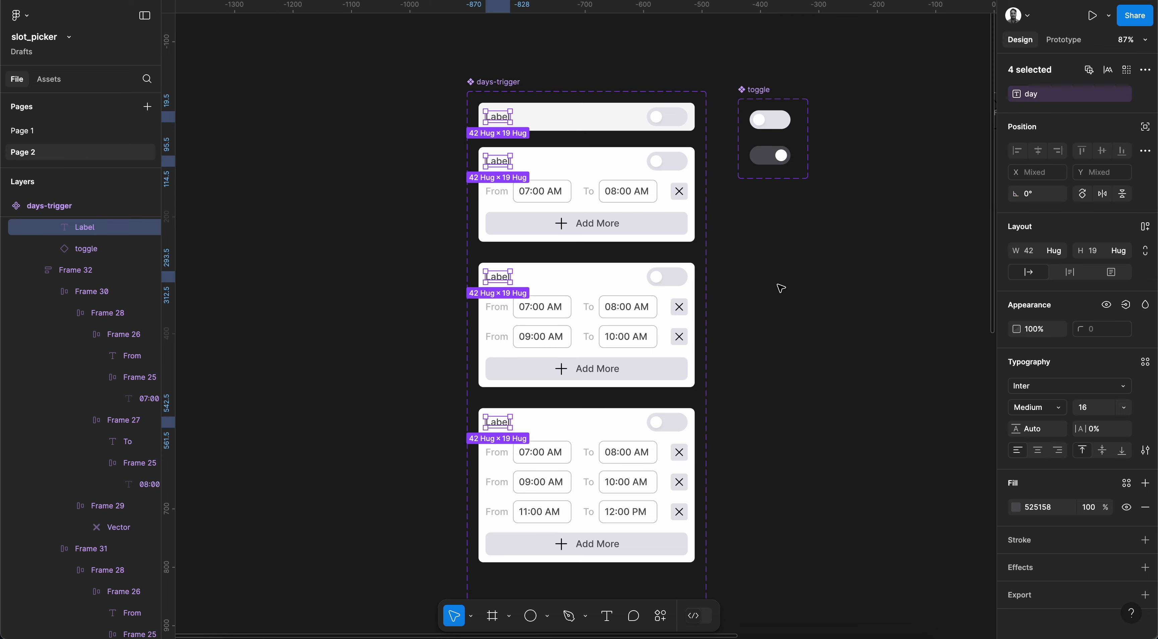
click(780, 288)
- Duplicate the second days-trigger row and wrap all three rows in a vertical auto layout frame
scroll(779, 287, down, 10)
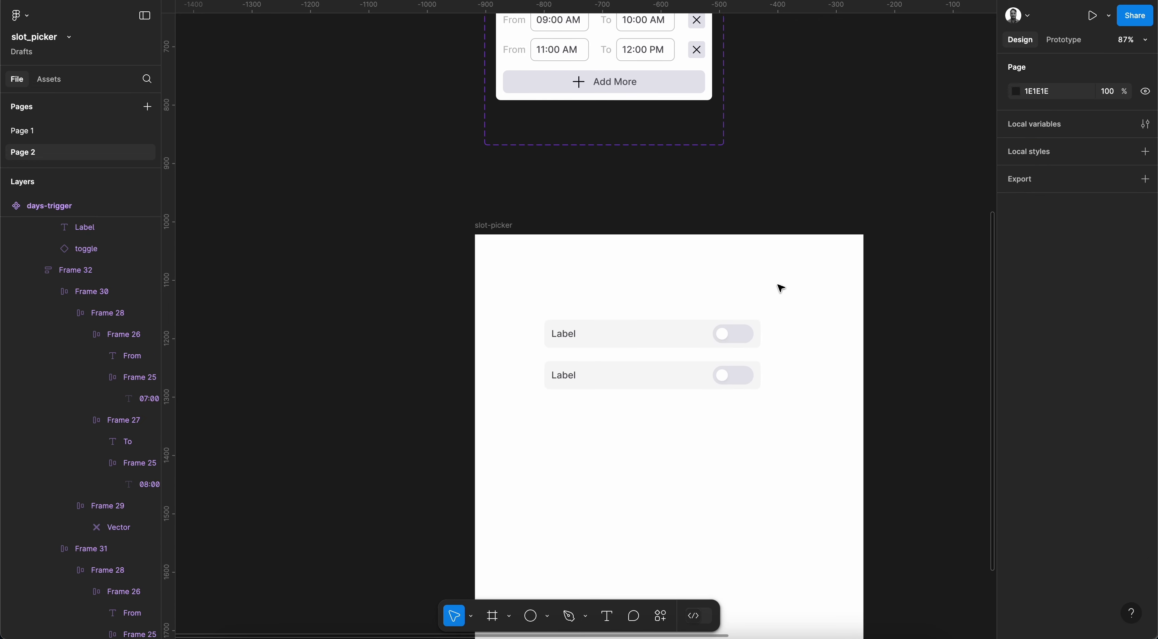
click(674, 359)
key(ctrl+d)
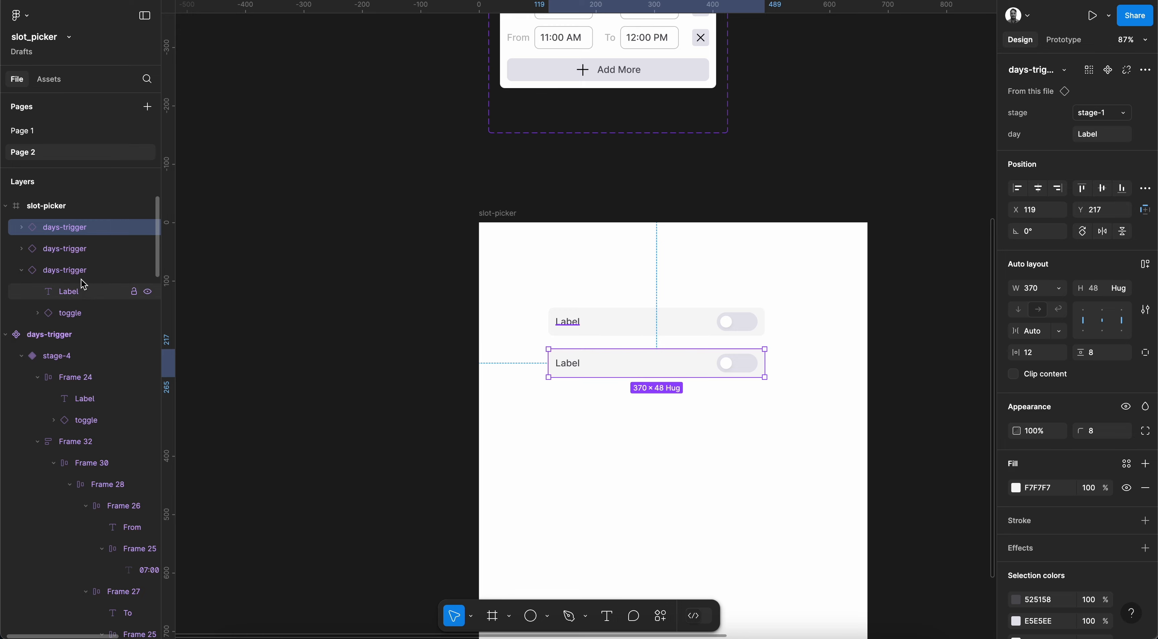
shift+click(67, 270)
key(shift+a)
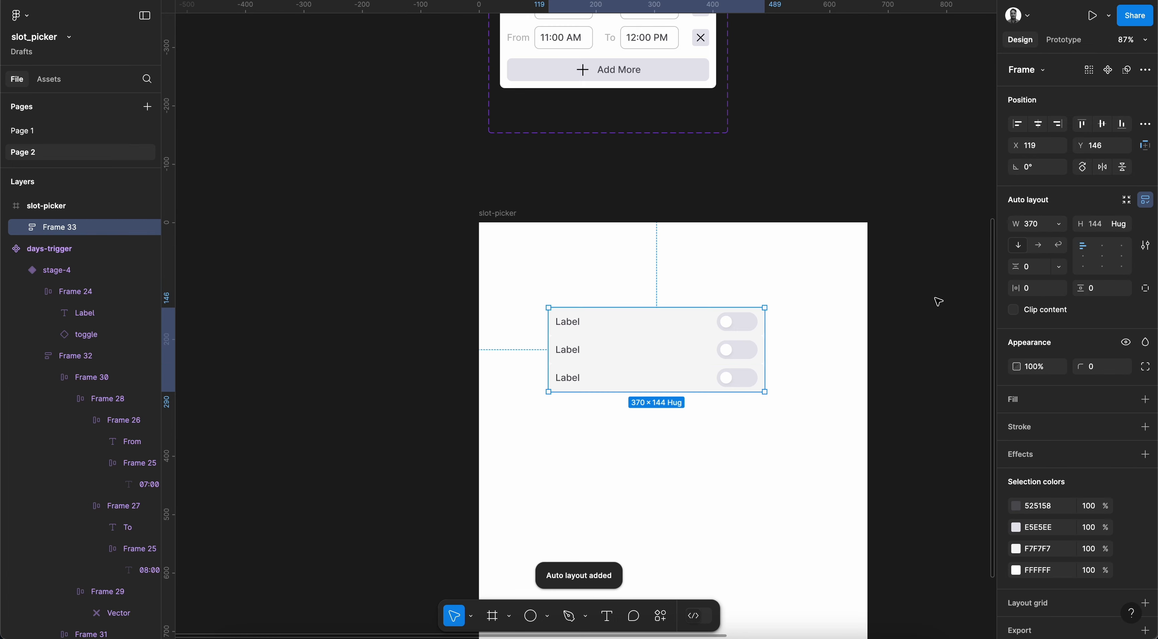
- Set the vertical gap between the rows of the auto layout frame to 12
click(1031, 267)
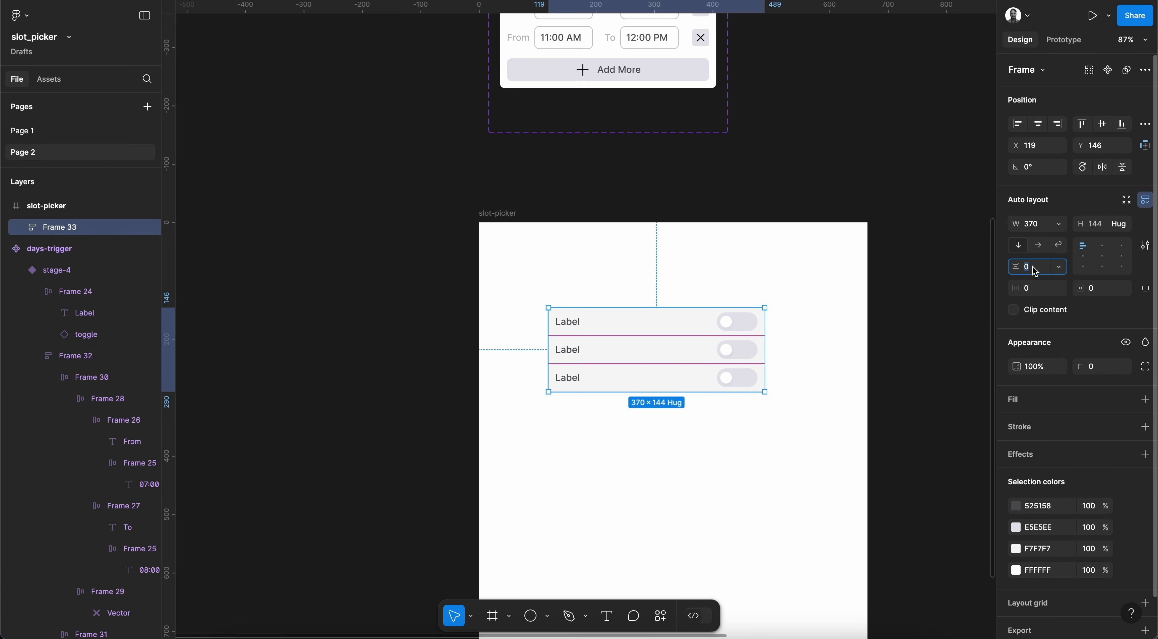
text(10)
key(Return)
key(Up)
key(Up)
key(Return)
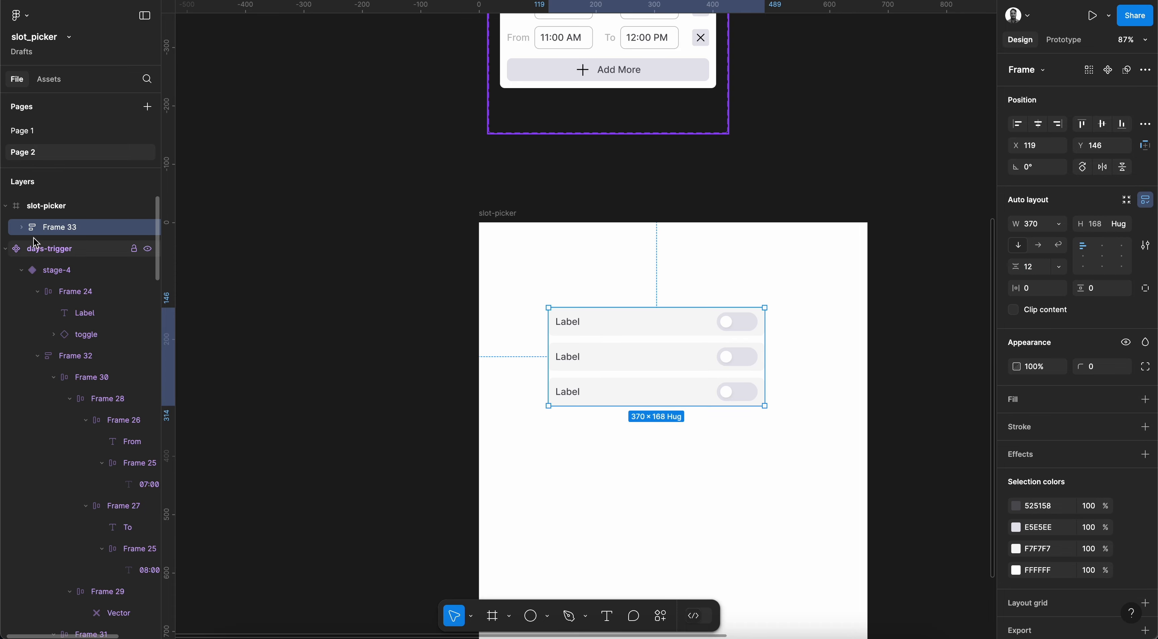
- Duplicate the last days-trigger row twice inside the auto layout frame to make five rows
key(Return)
click(629, 390)
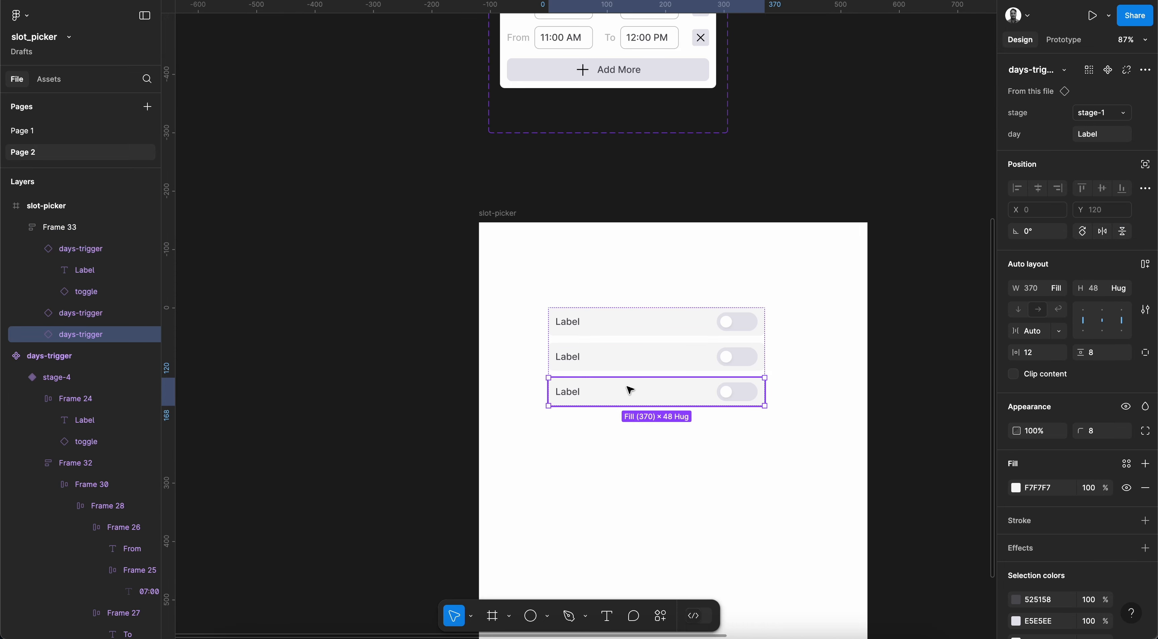
key(ctrl+d)
key(ctrl+d)
scroll(630, 390, down, 3)
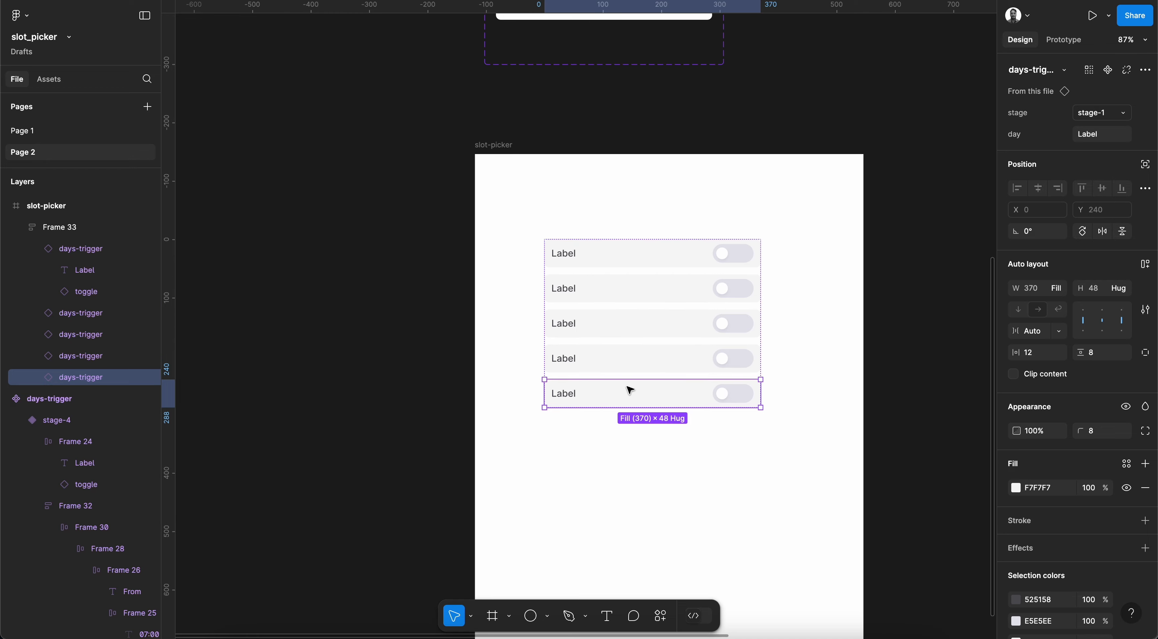
- Set the day property of the first days-trigger row to Monday and of the second row to Tuesday
scroll(629, 391, up, 3)
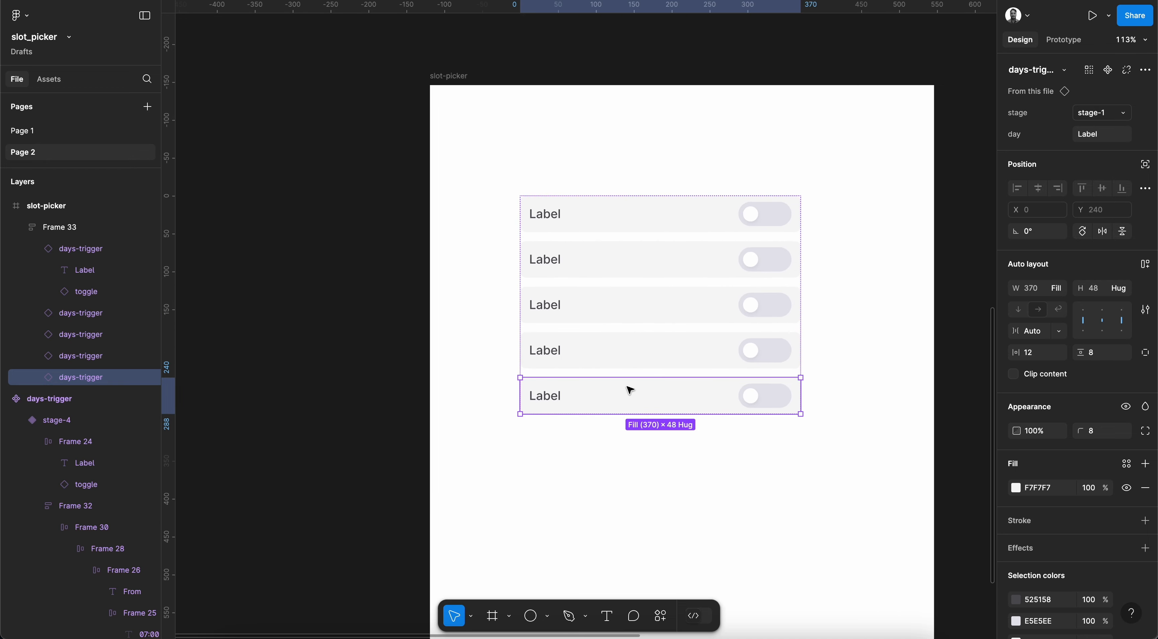
click(565, 225)
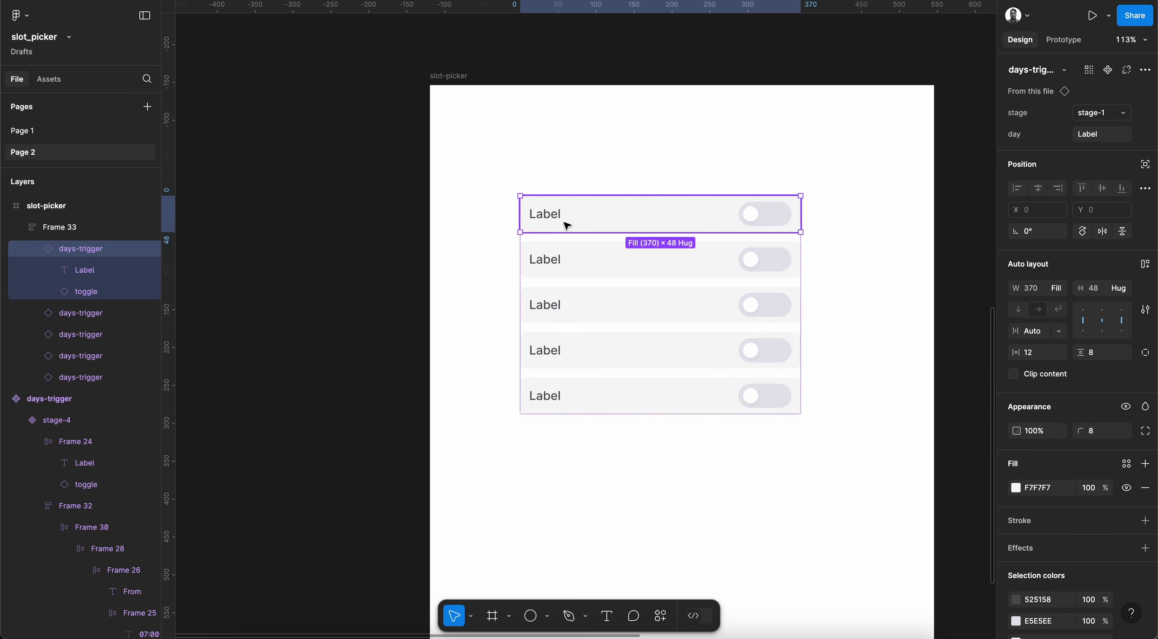
text(Monday)
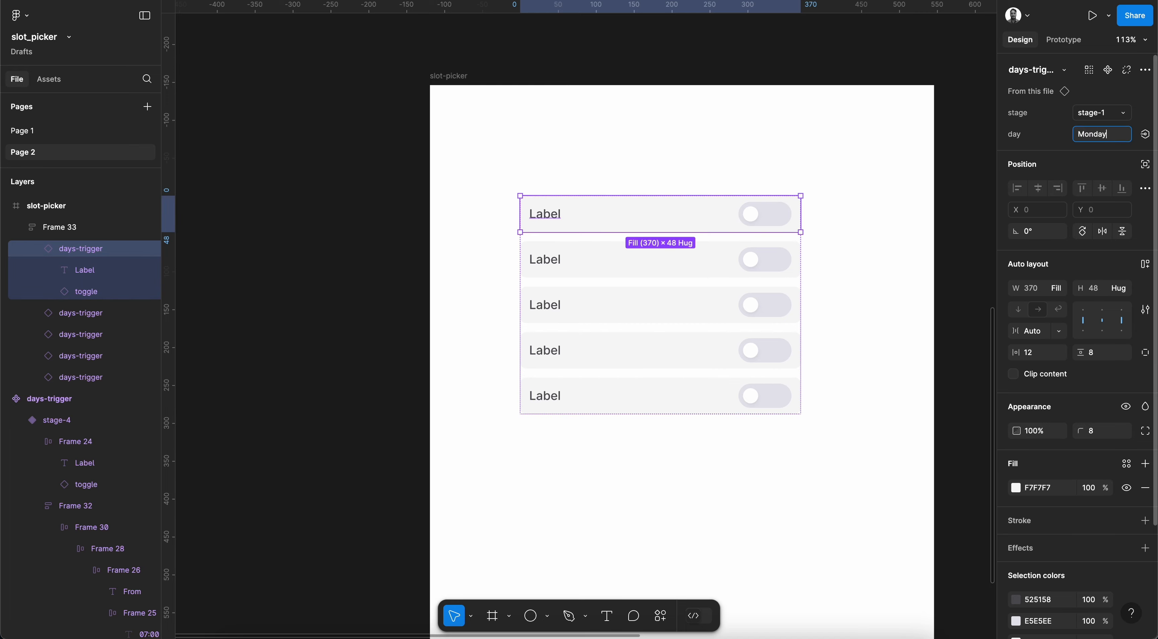
key(Return)
click(610, 272)
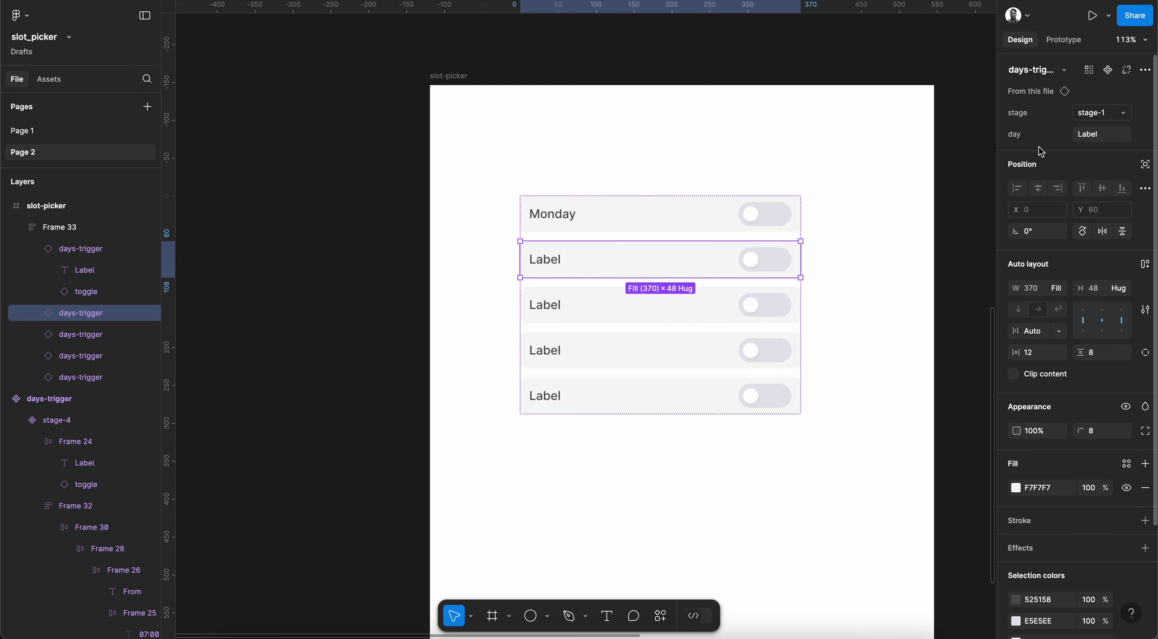
click(1097, 136)
text(Tuesday)
key(Return)
- Set the day property of the third days-trigger row to Wednesday and of the fourth row to Thursday
click(726, 301)
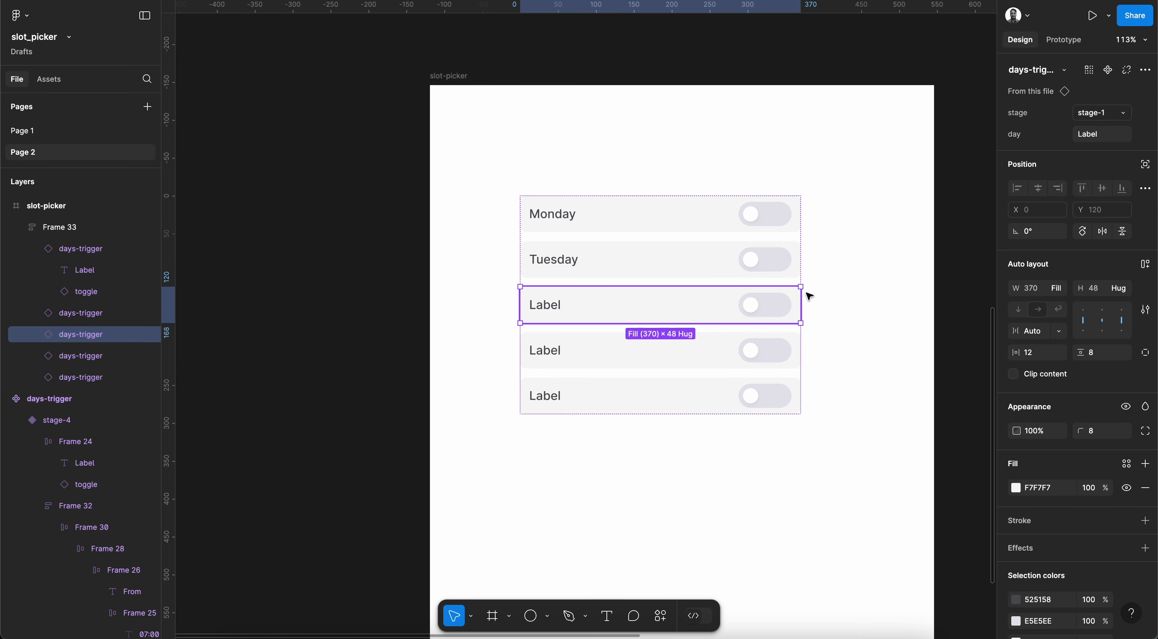
click(1099, 137)
text(W)
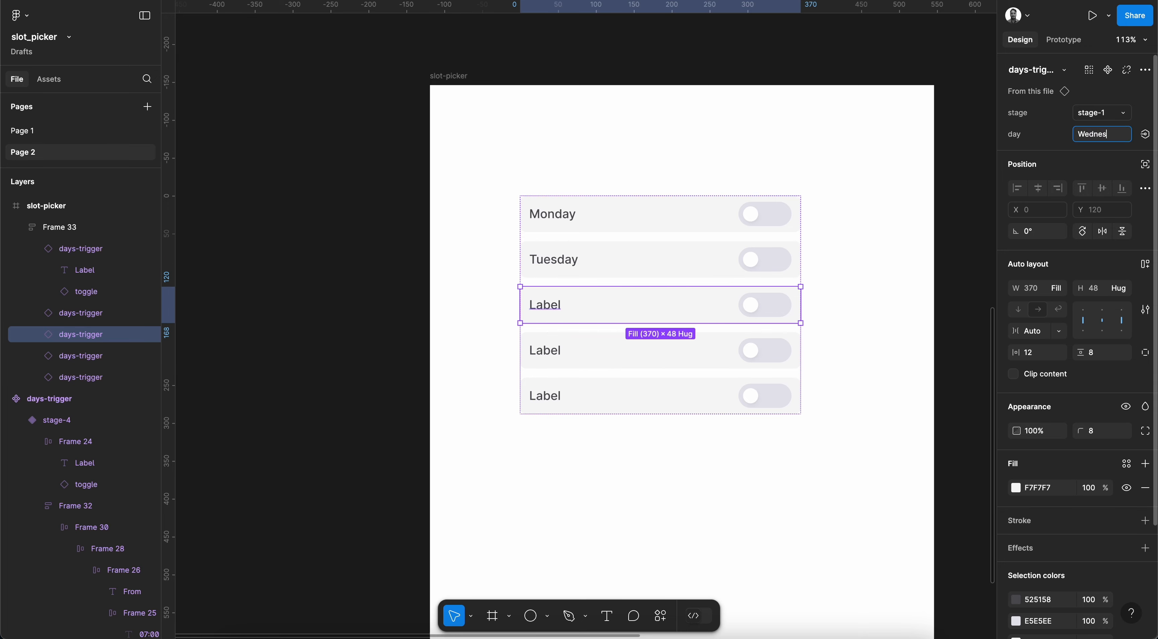
text(ednesday)
key(Return)
click(625, 346)
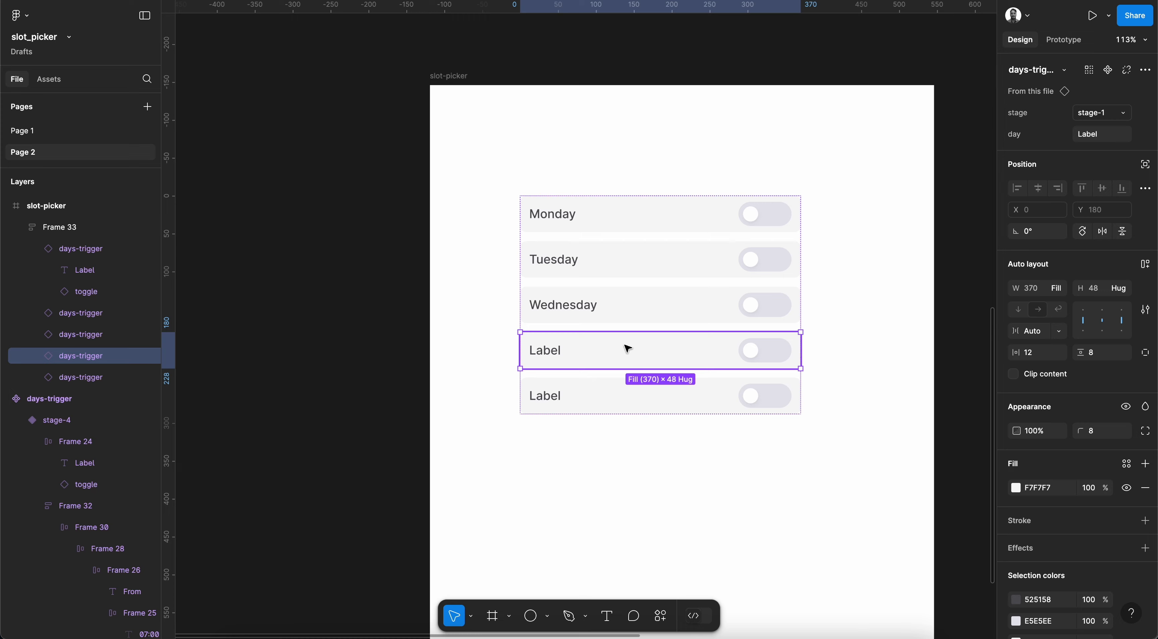
click(1103, 137)
text(Tu)
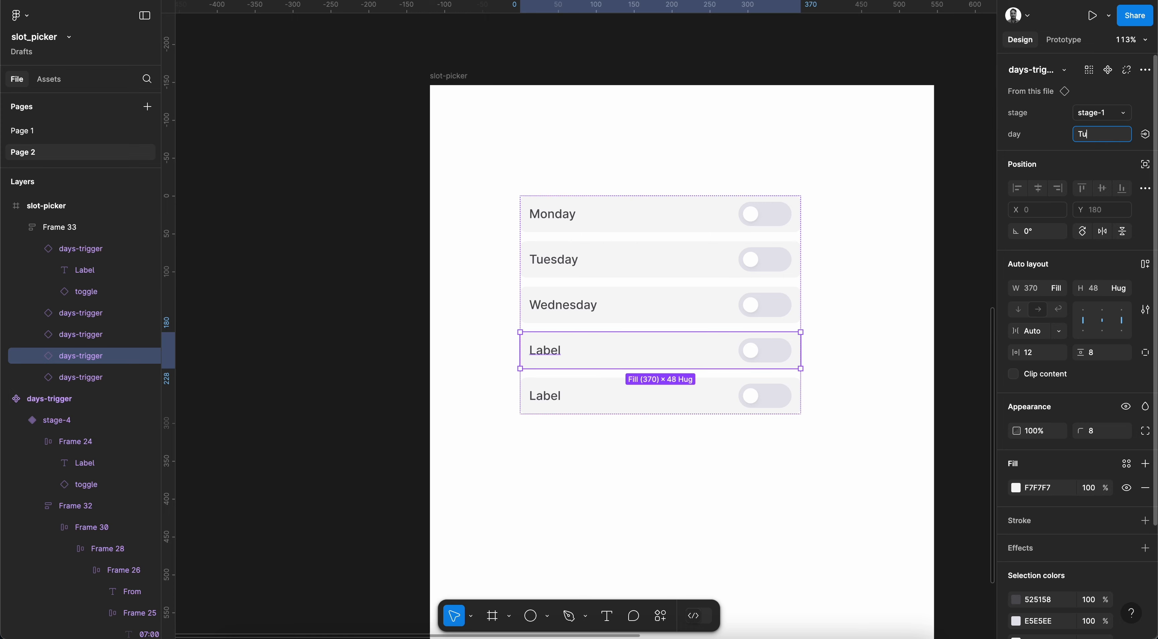
text(ursday)
key(Return)
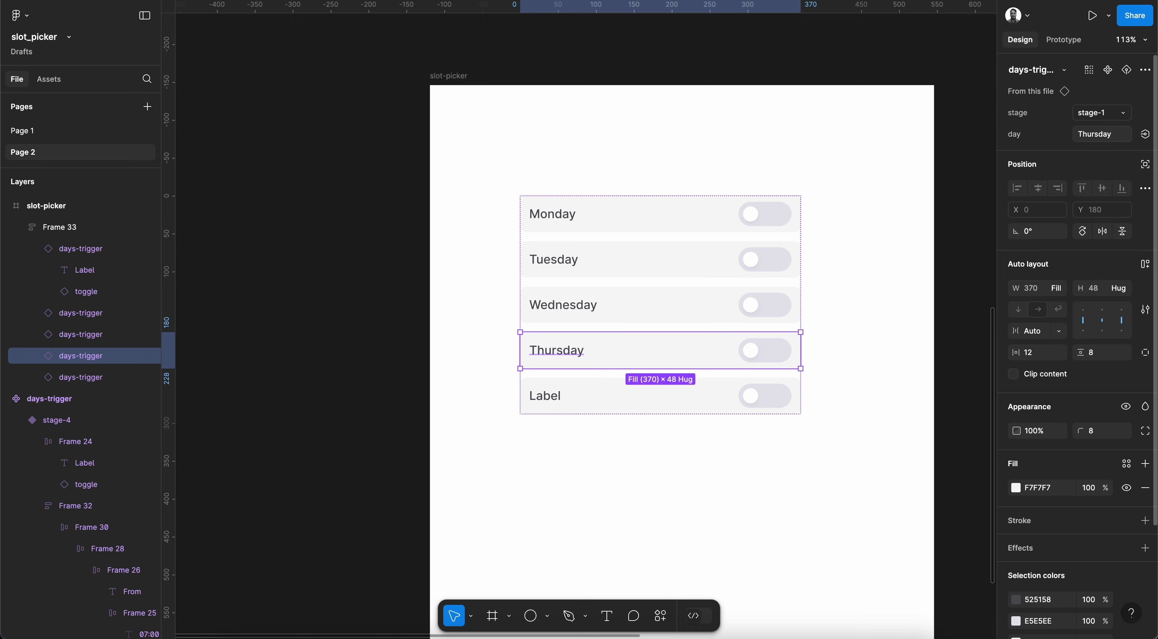
- Set the day property of the fifth days-trigger row to Friday
click(592, 407)
click(1106, 135)
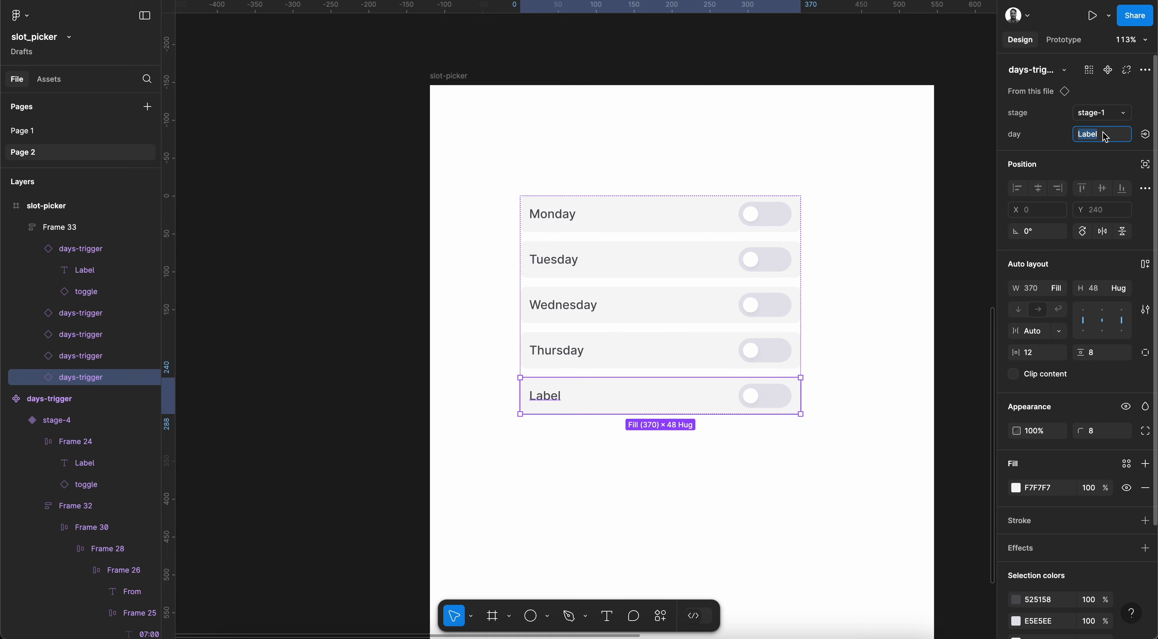
text(Friday)
key(Return)
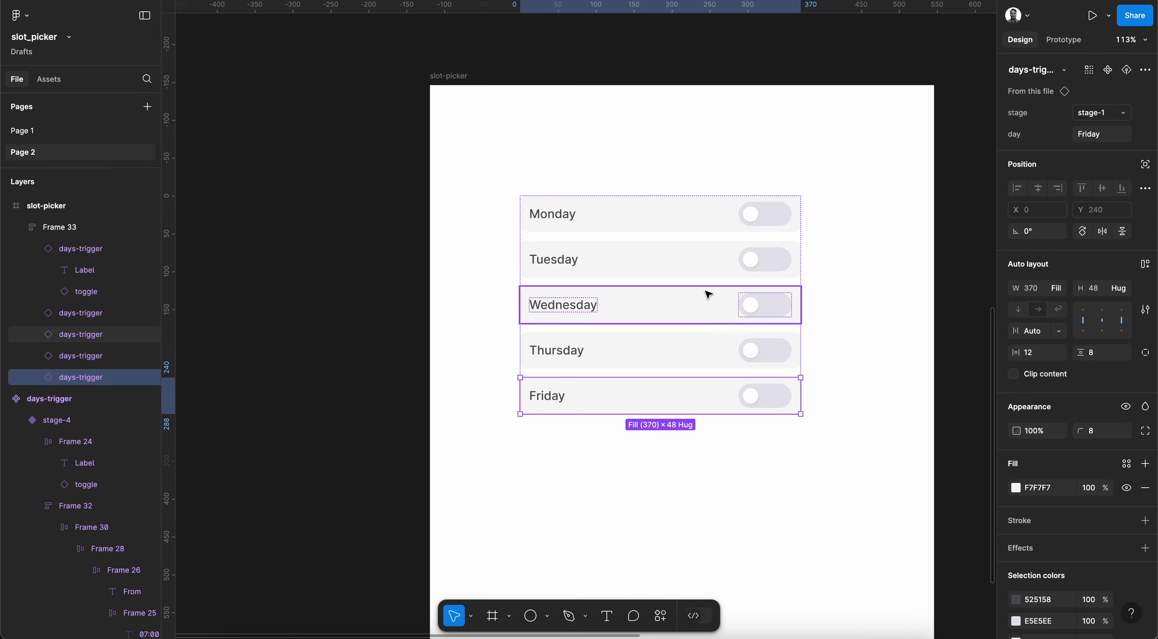
- Clear the selection, view the reference slot picker prototype with its five weekday rows, and return to the design
click(573, 169)
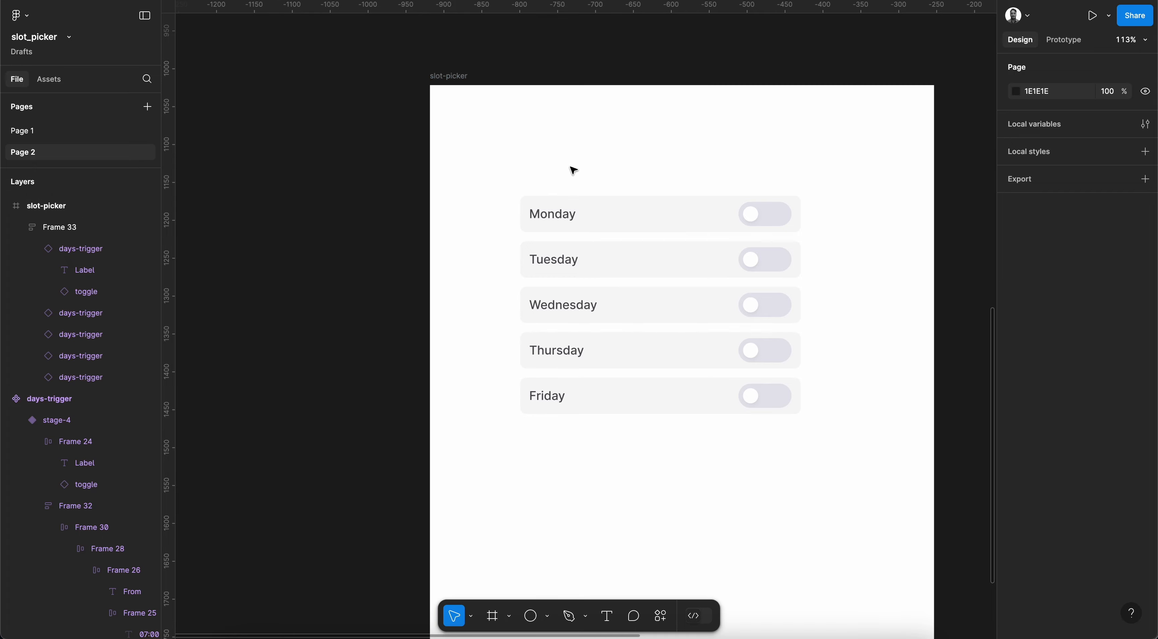
key(super+alt+Return)
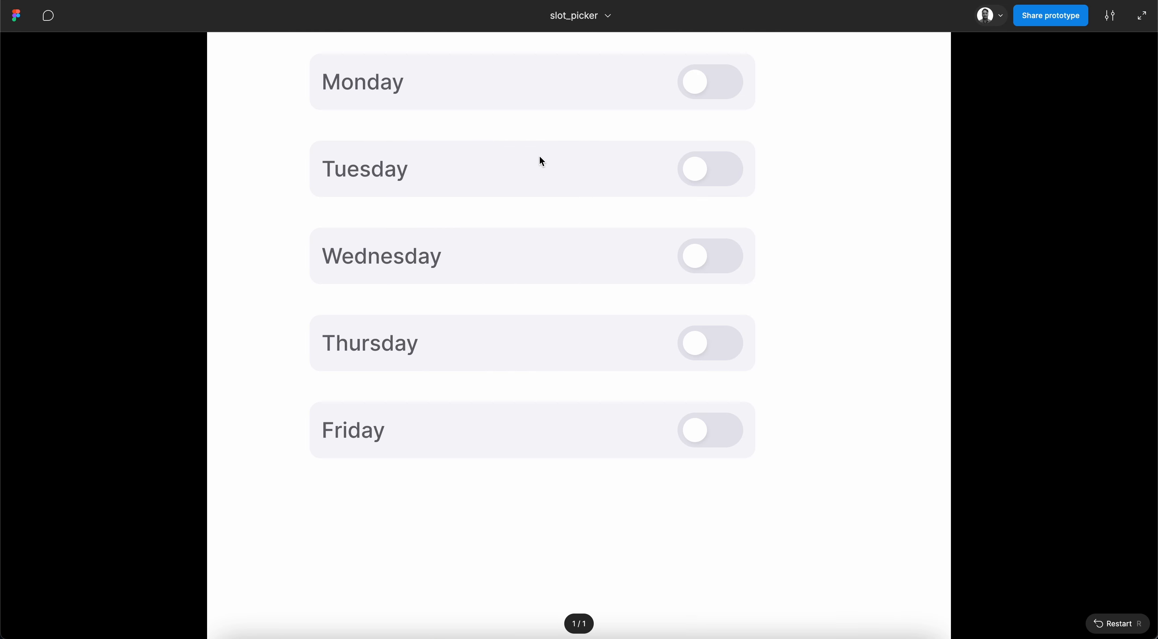
click(145, 3)
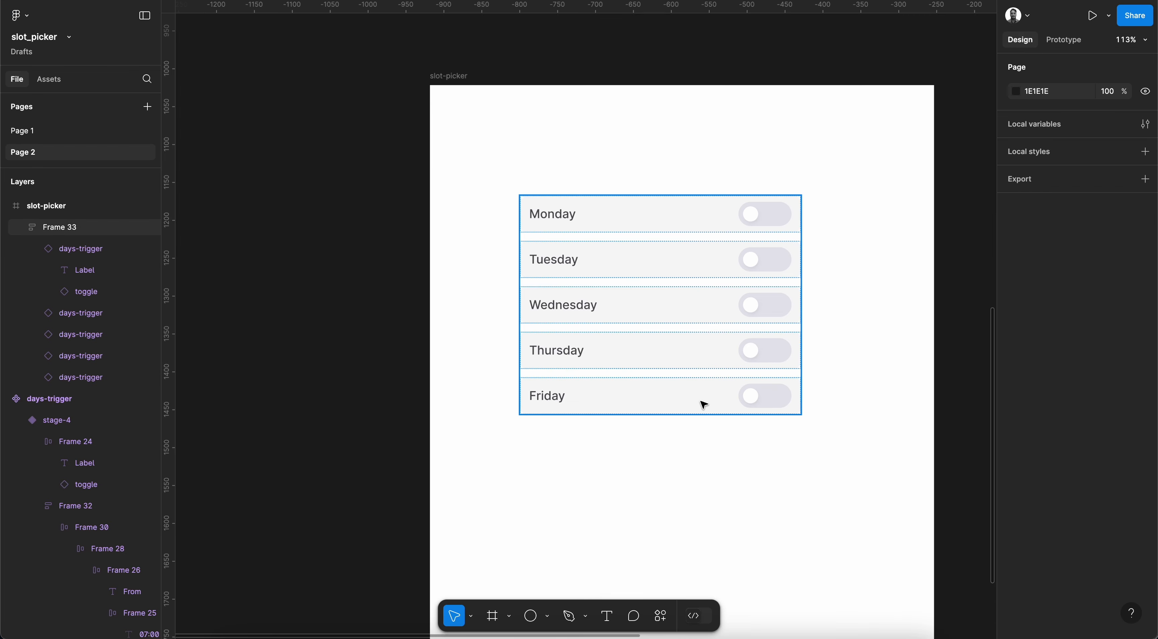
- Change the fill color of the stage-1 variant of days-trigger to F9F7F7
scroll(595, 202, up, 15)
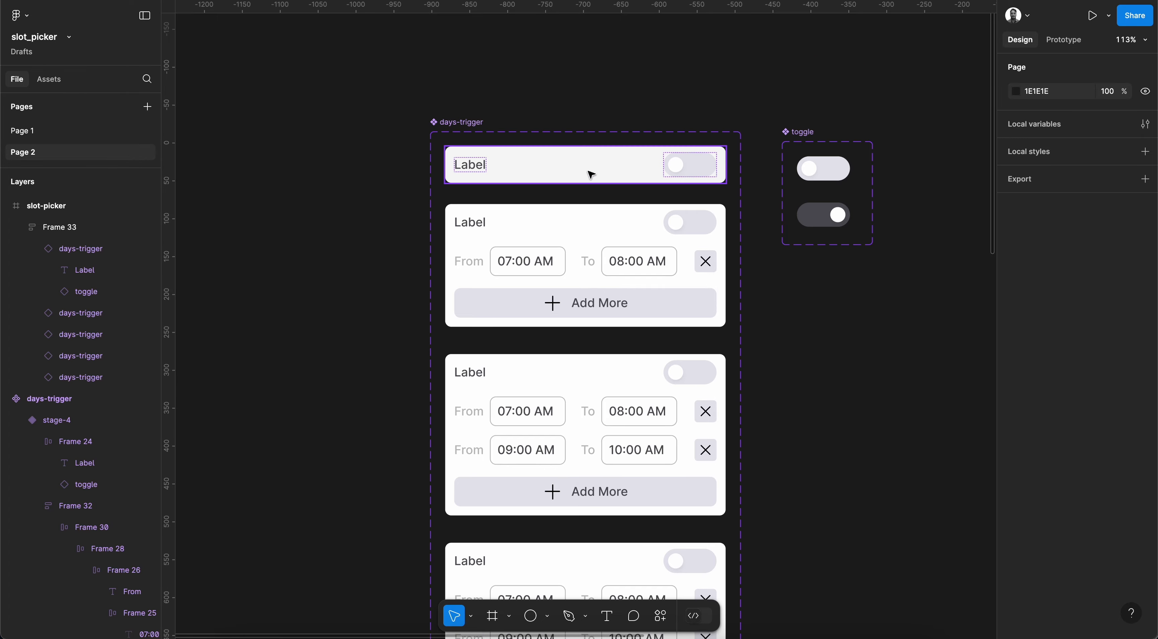
click(590, 175)
click(1016, 471)
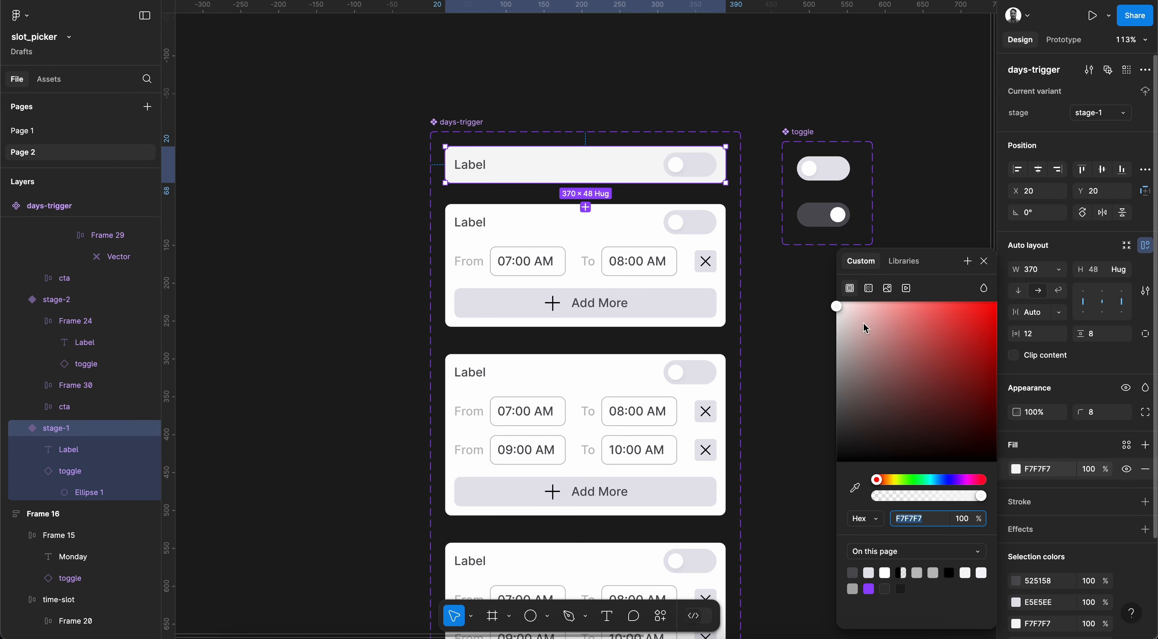
drag(839, 307, 838, 309)
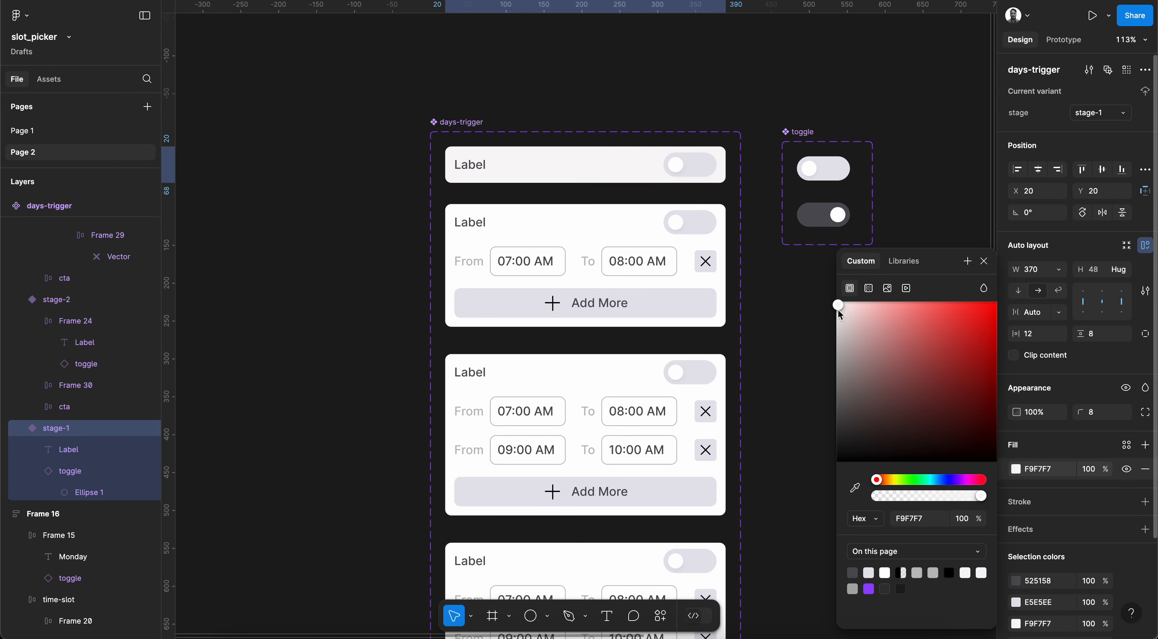
click(984, 262)
- Shrink the slot-picker frame around the weekday rows to 608 by 586
scroll(830, 386, down, 1)
click(827, 384)
scroll(827, 385, down, 20)
scroll(827, 384, left, 15)
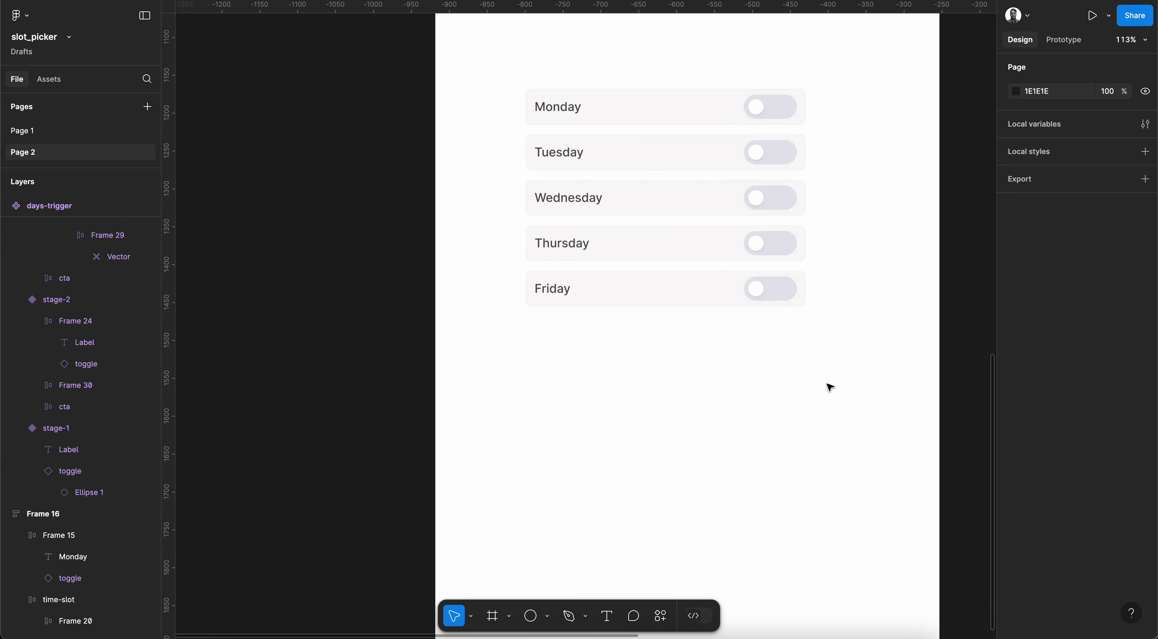
scroll(830, 388, down, 5)
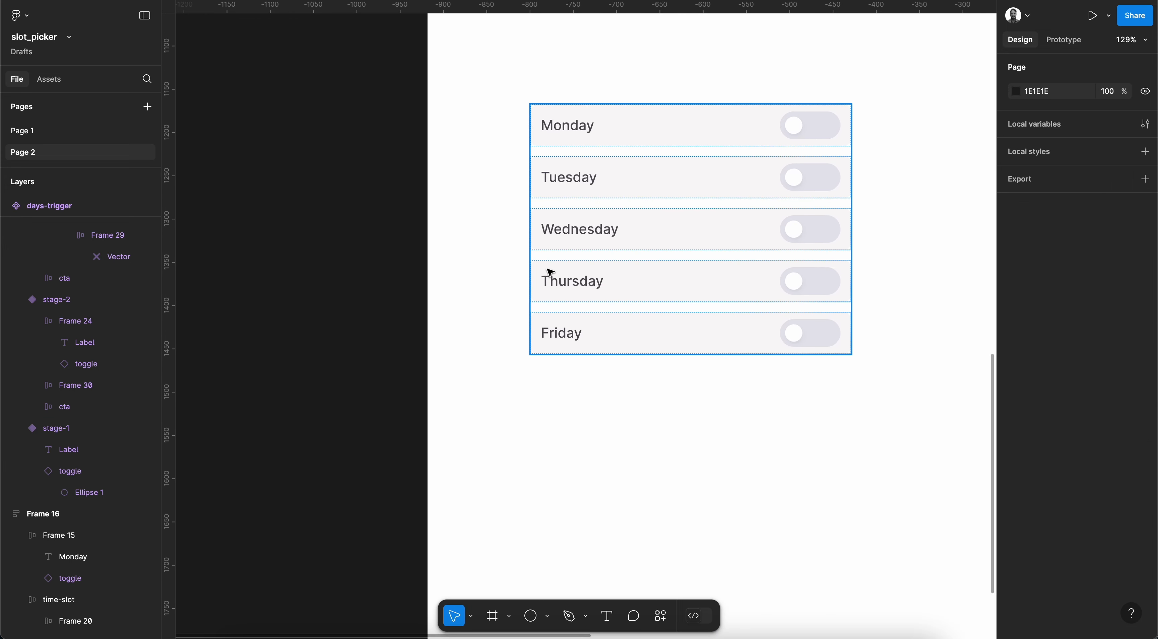
click(487, 53)
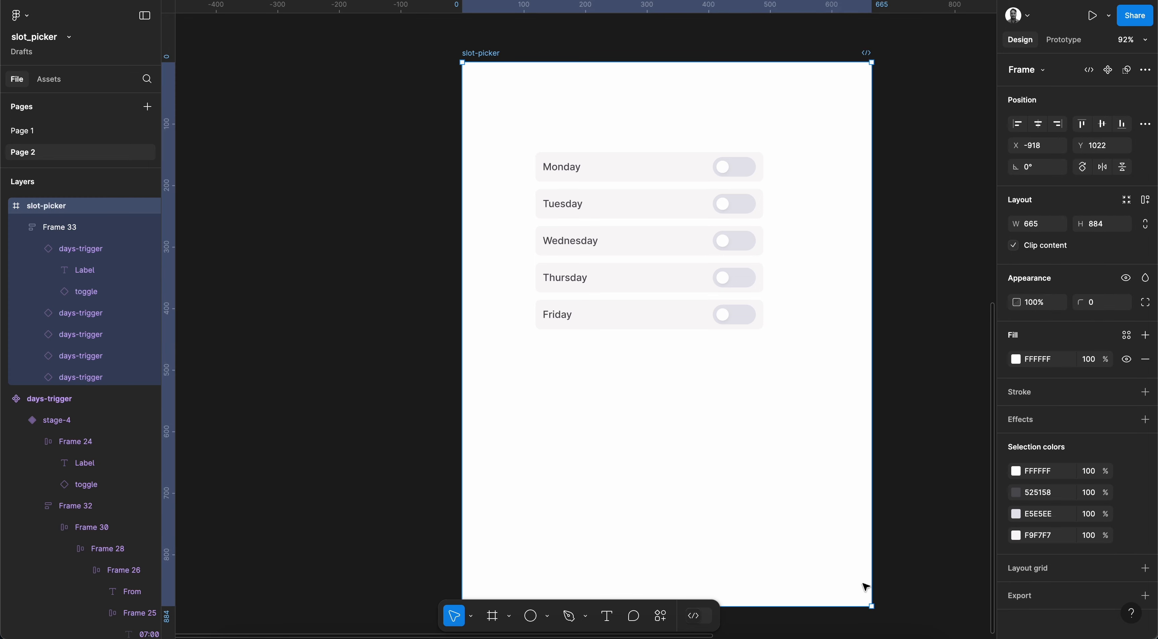
drag(870, 604, 835, 423)
- Preview the slot-picker frame as a prototype, return to the design and look over the days-trigger variants
click(1093, 17)
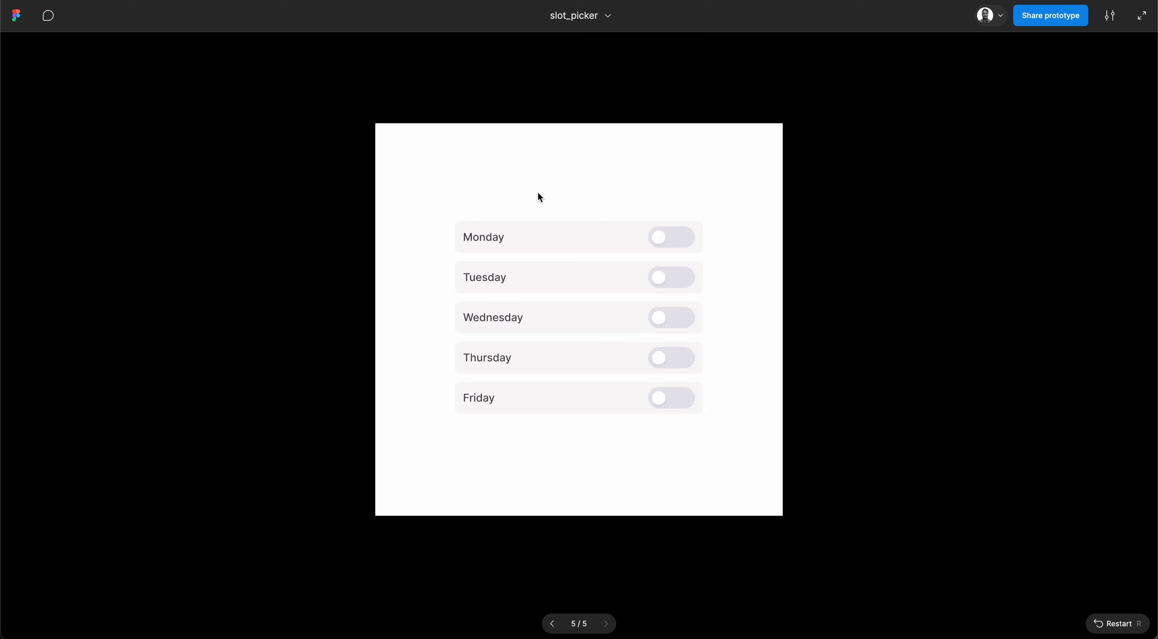
key(ctrl+Tab)
scroll(716, 353, up, 10)
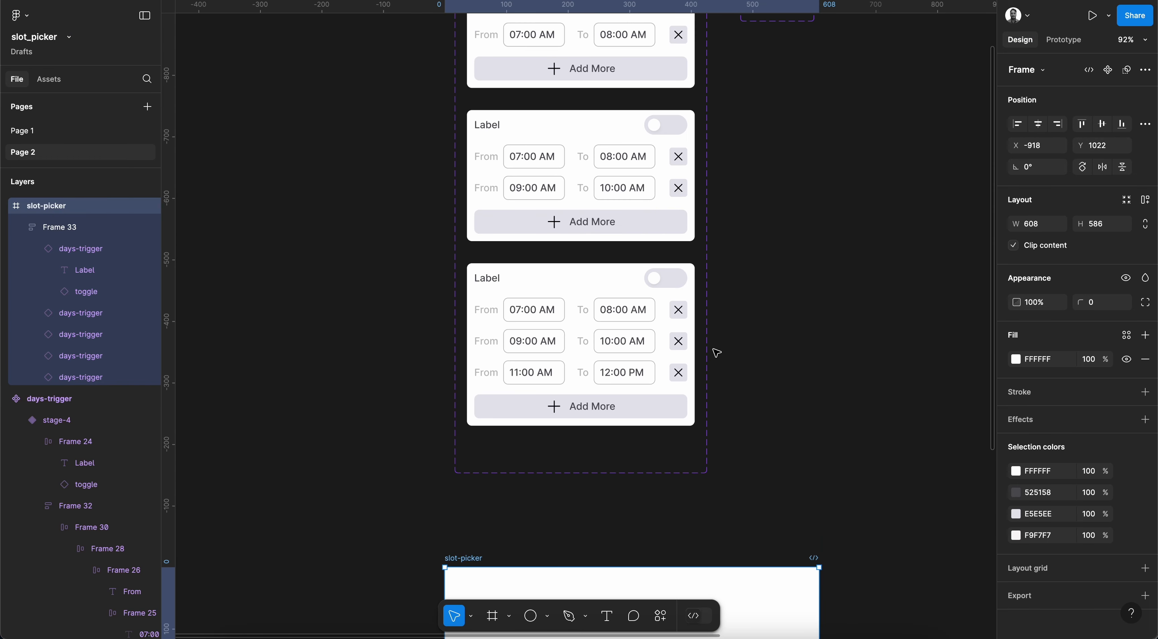
scroll(717, 353, down, 10)
scroll(717, 352, up, 10)
scroll(717, 353, up, 5)
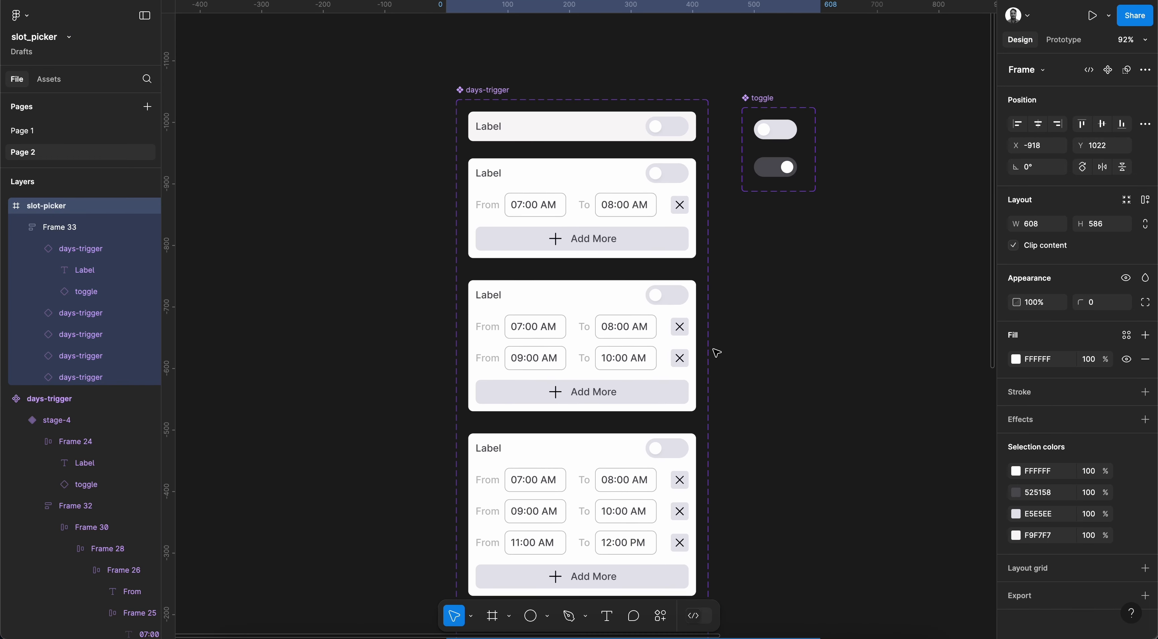
scroll(573, 134, up, 5)
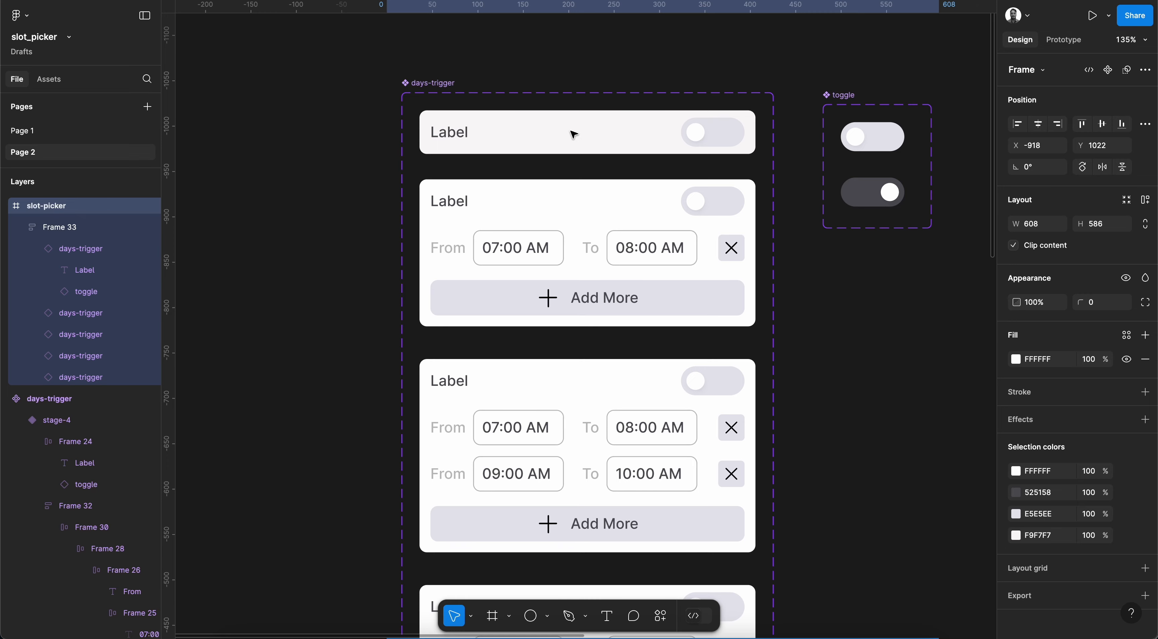
- Select the toggle inside the stage-1 variant and test switching Monday's toggle in the reference prototype
double_click(468, 132)
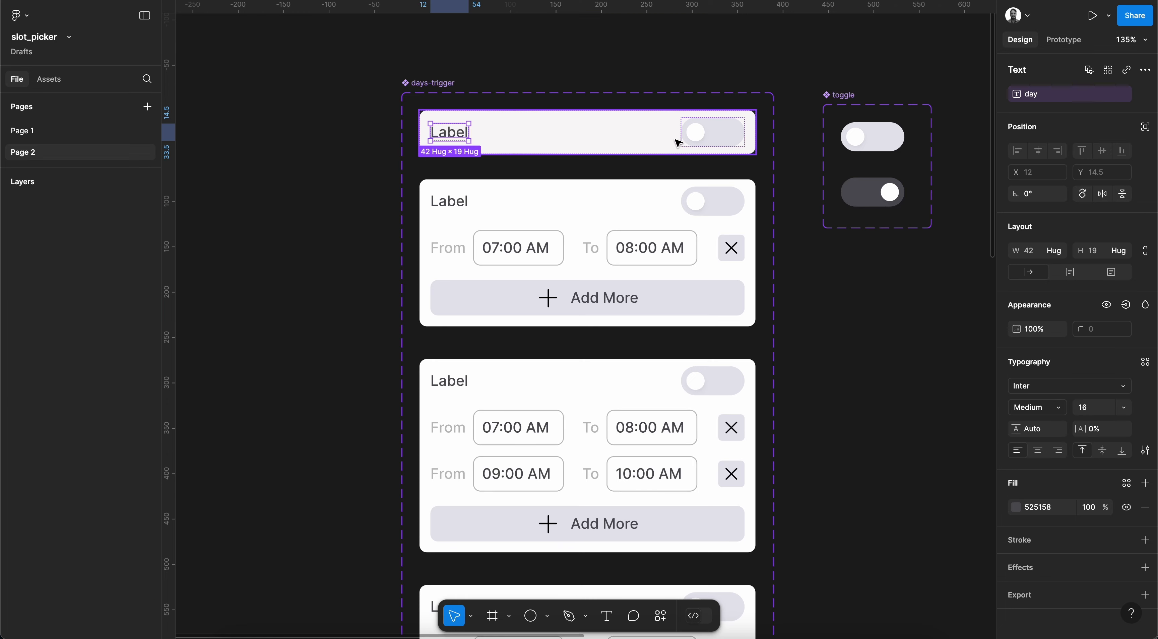
click(710, 140)
key(super+alt+Return)
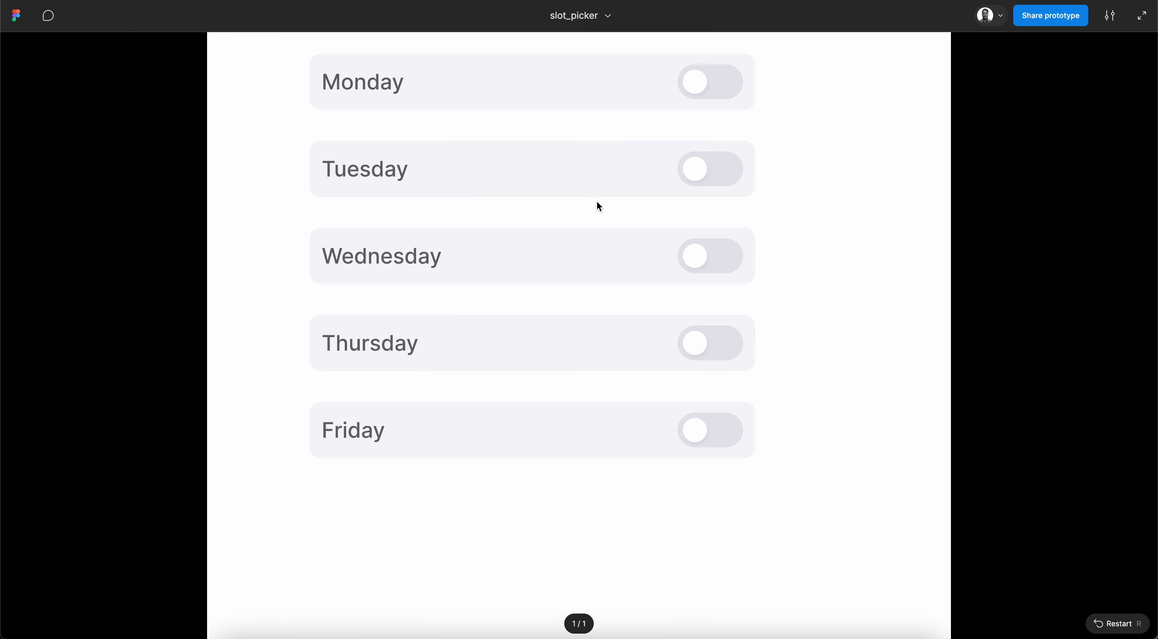
click(720, 91)
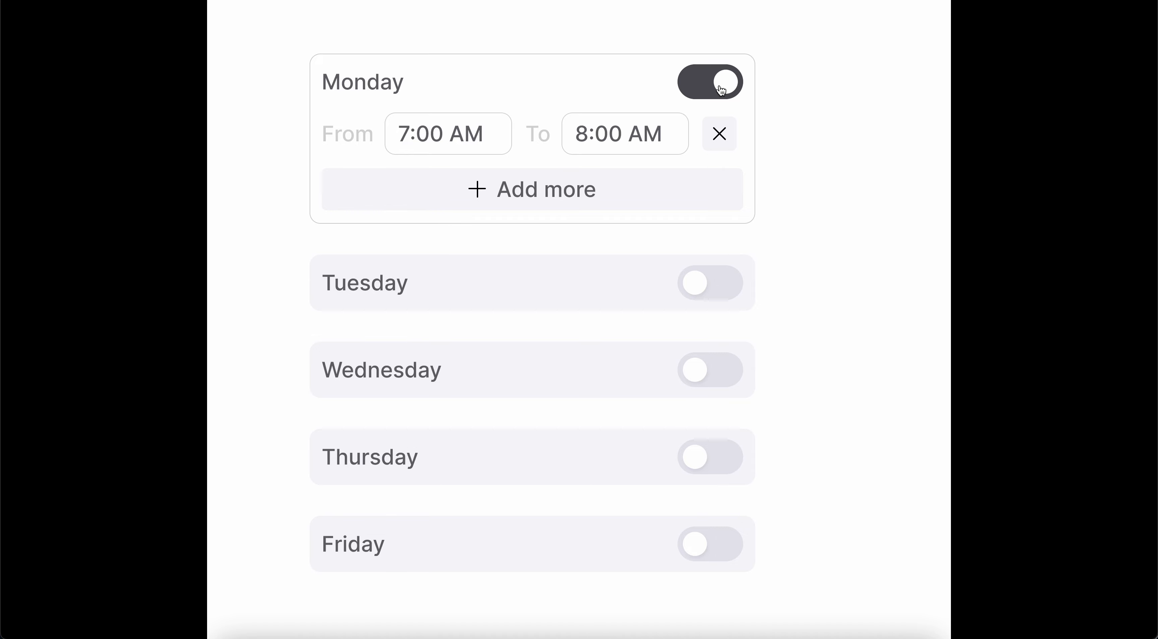
click(708, 87)
key(Escape)
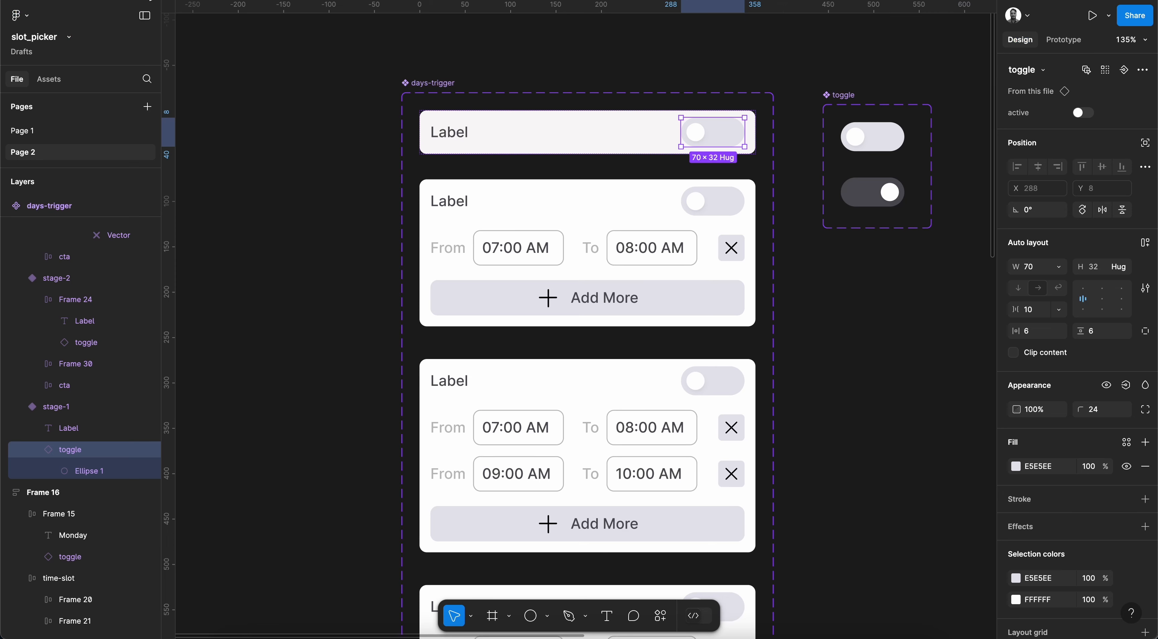
- Add an on-click interaction from the stage-1 toggle that changes to stage-2 with Smart animate
click(1063, 39)
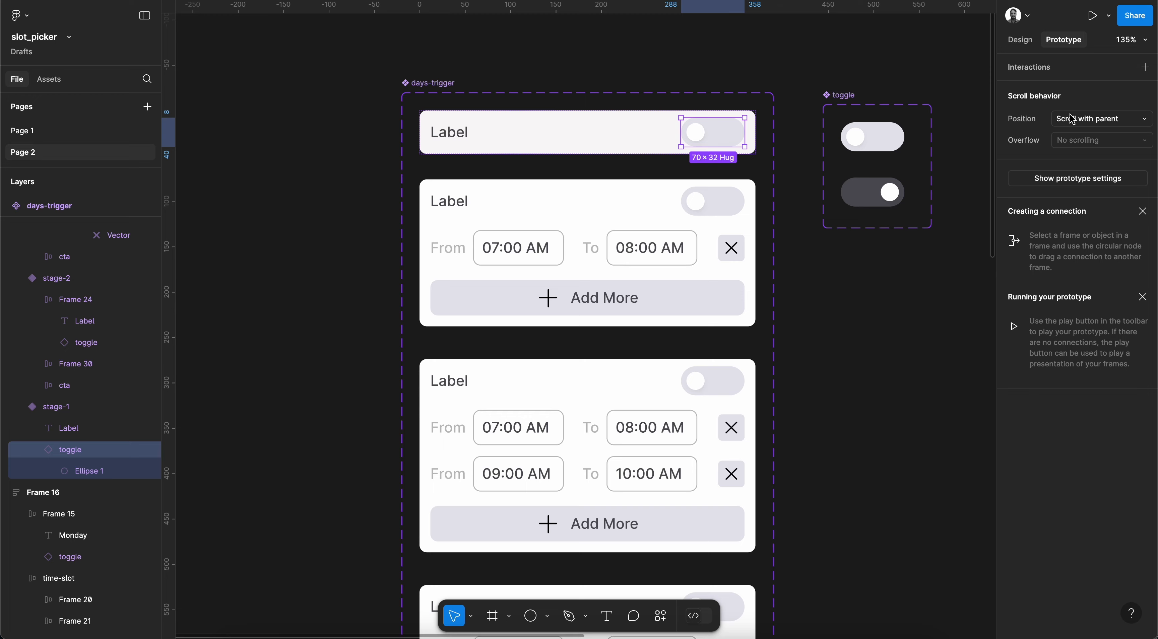
click(1144, 67)
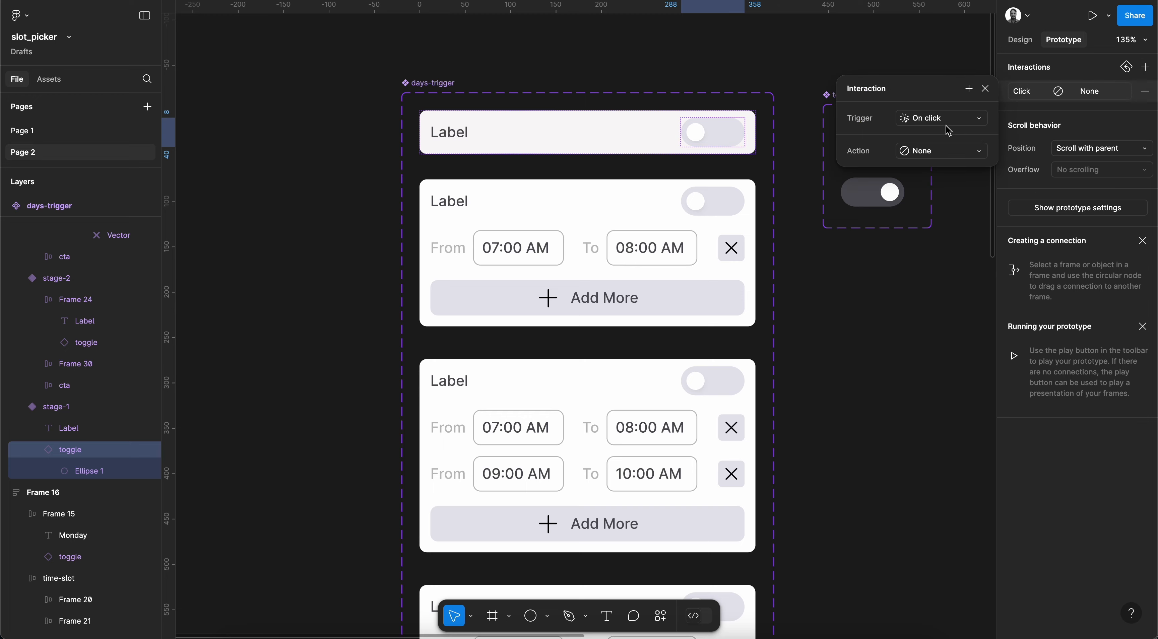
drag(713, 147, 643, 208)
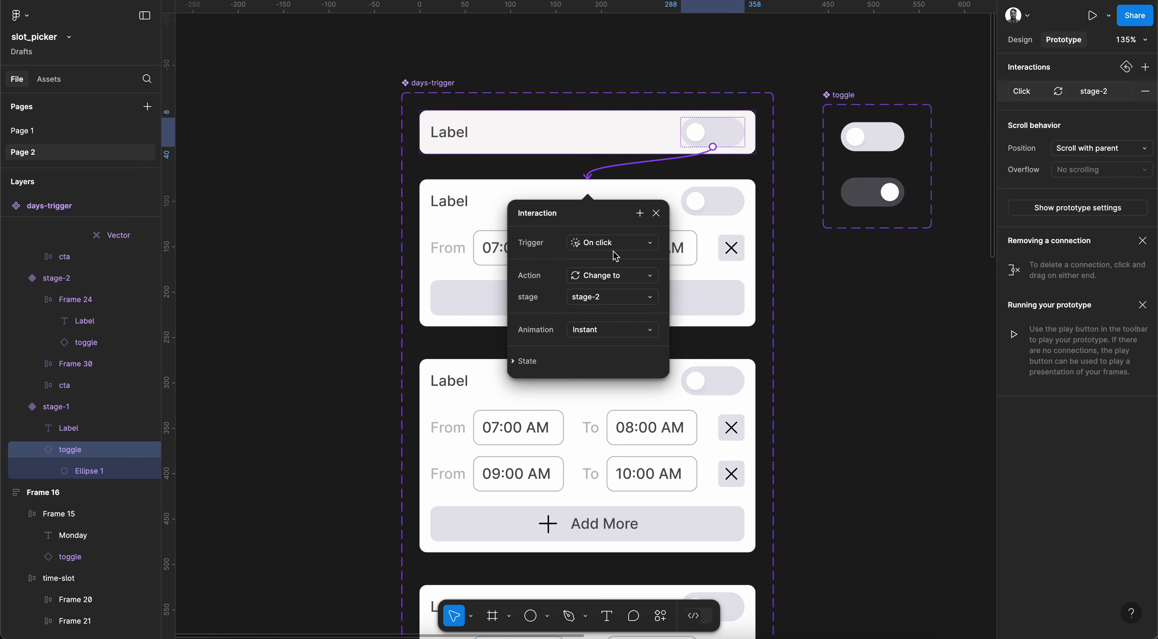
click(601, 331)
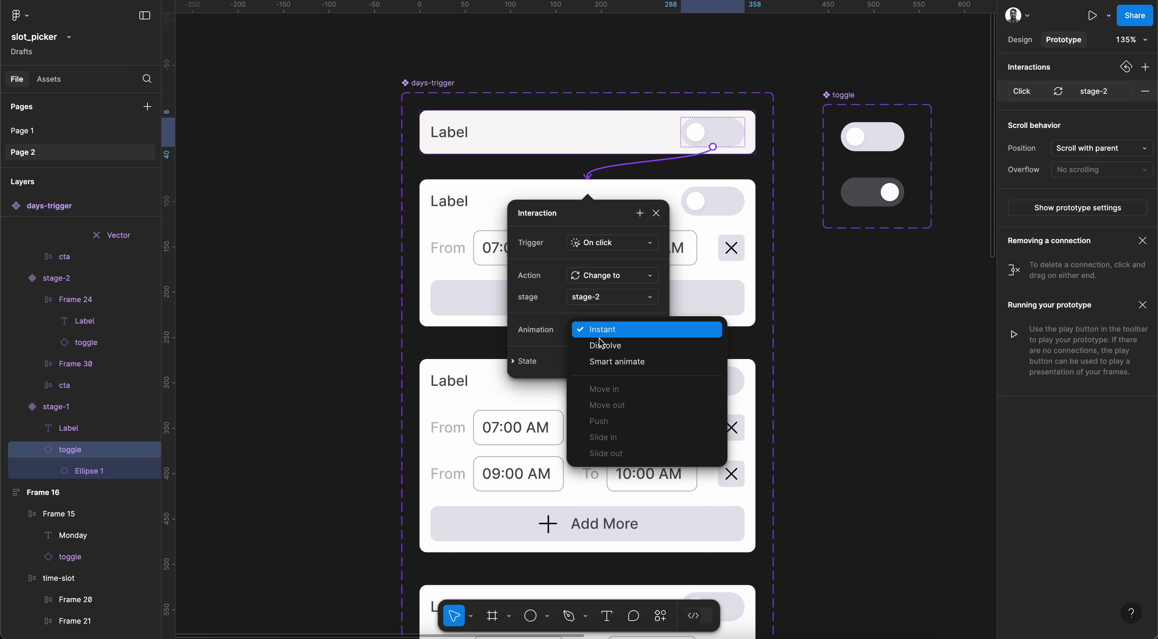
click(606, 361)
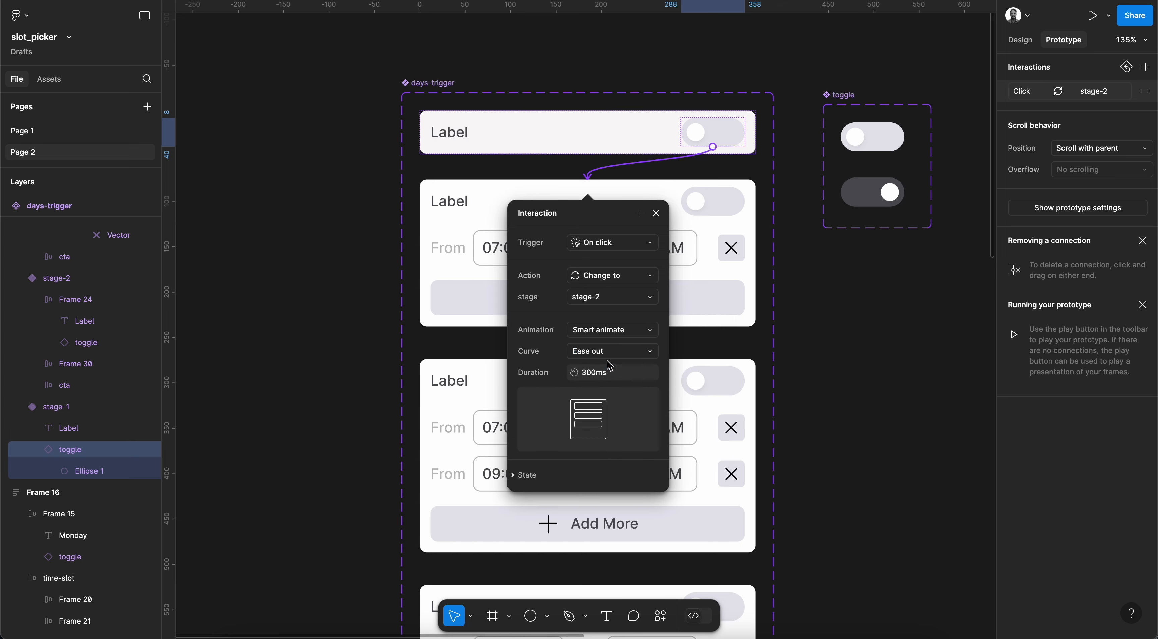
- Set the stage-1 toggle interaction's curve to Gentle and its duration to 400 ms, keeping Smart animate and Change to
click(610, 333)
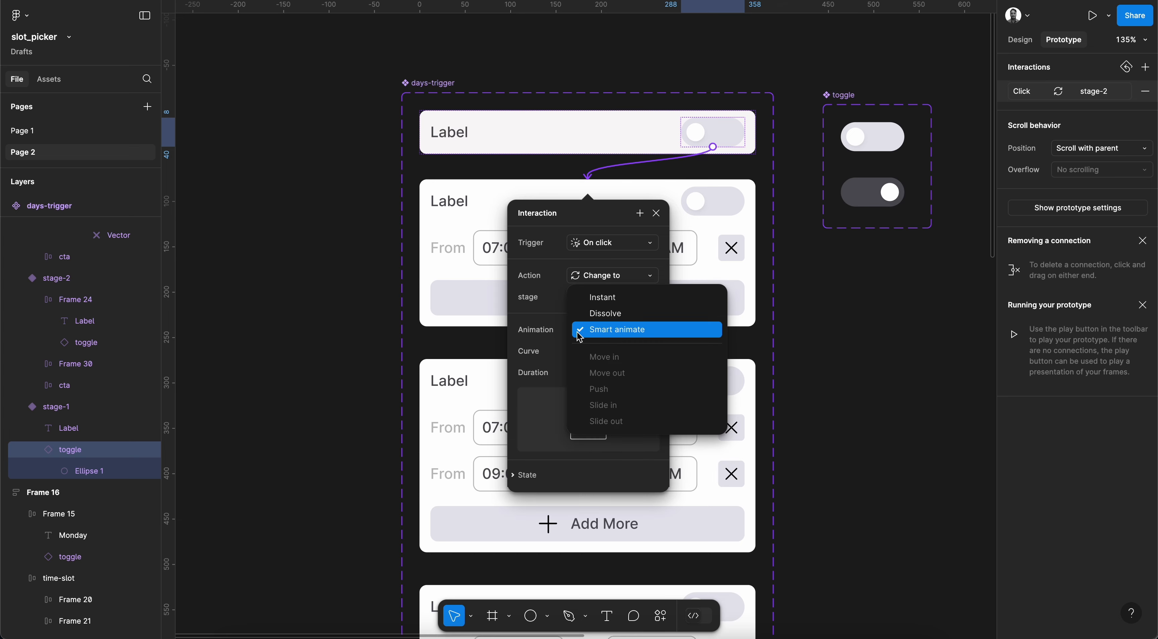
click(604, 330)
click(609, 282)
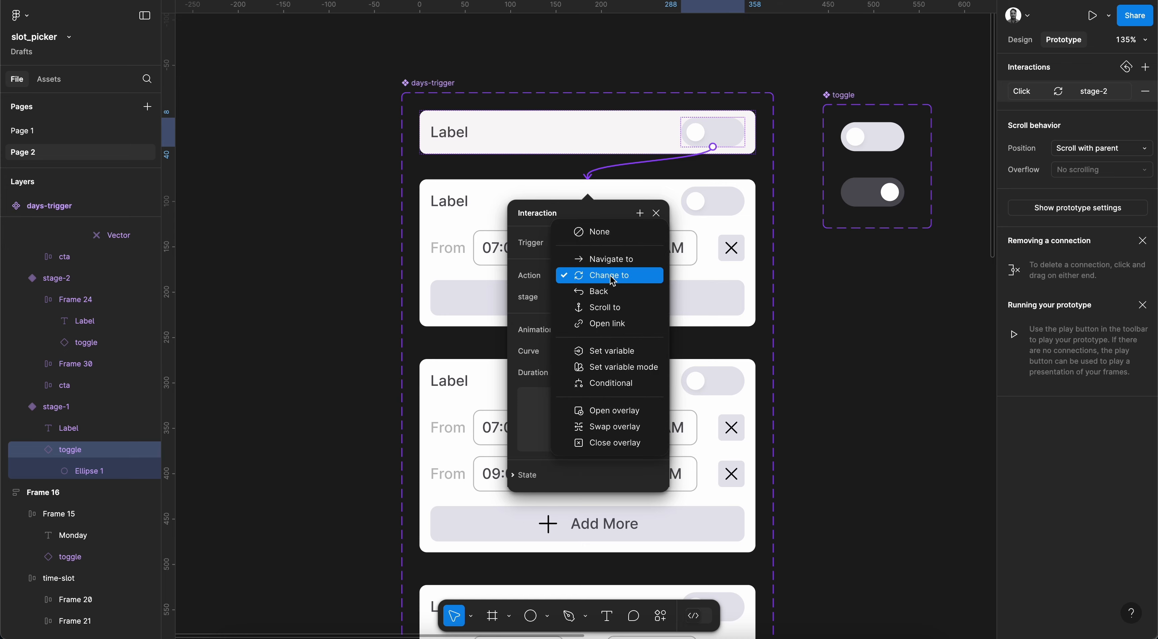
click(534, 301)
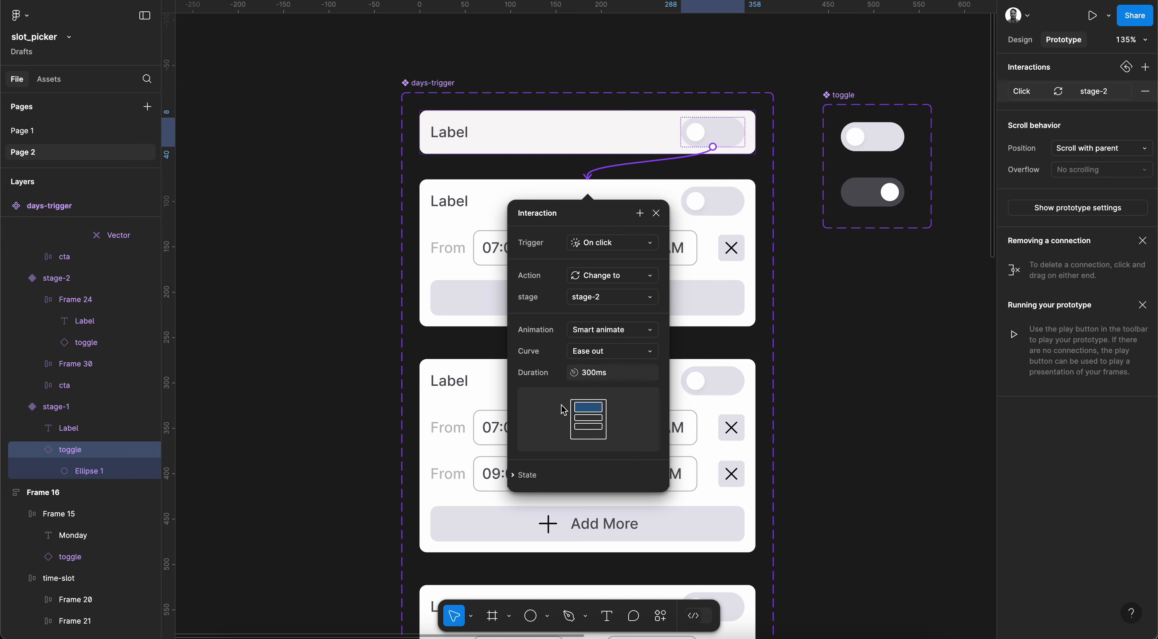
click(601, 357)
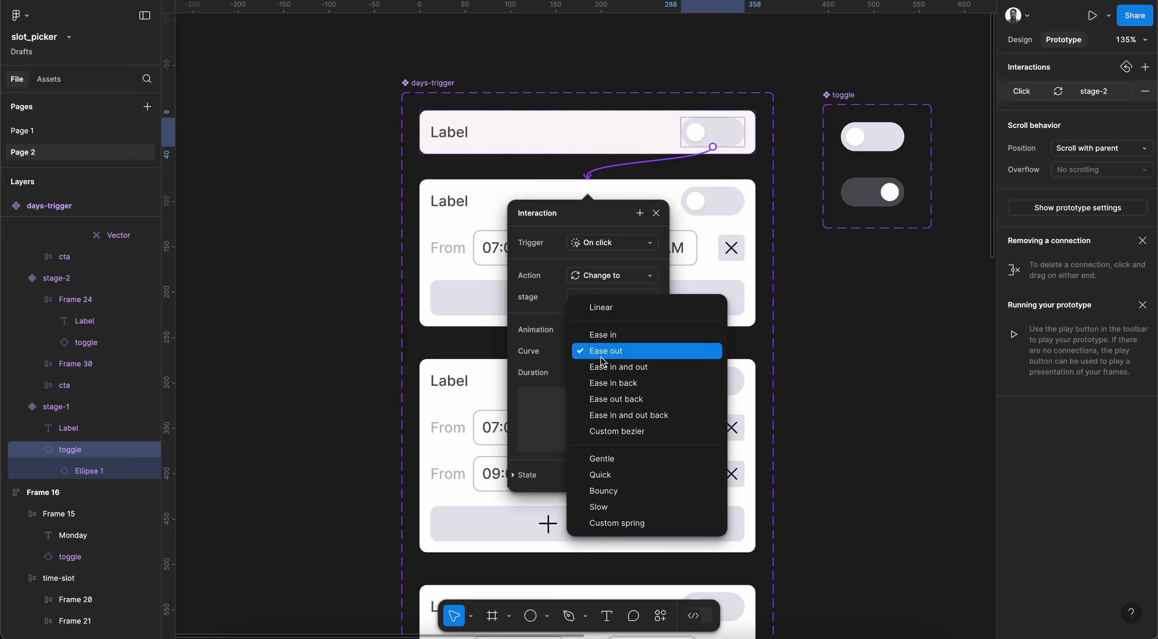
click(619, 458)
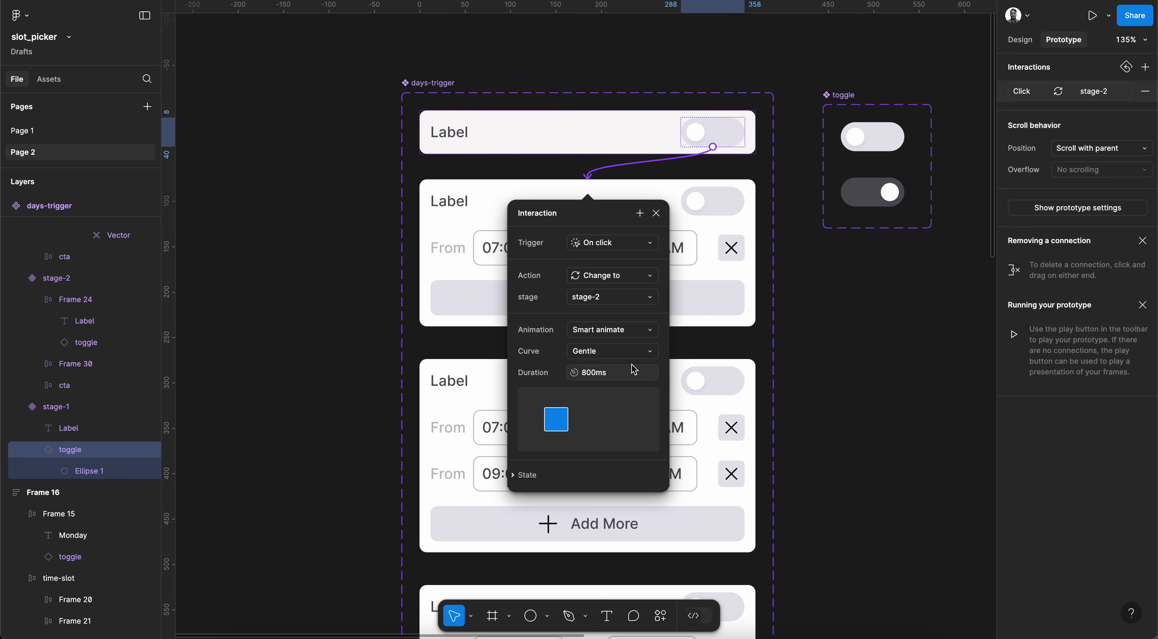
drag(588, 377, 573, 373)
text(4)
key(Return)
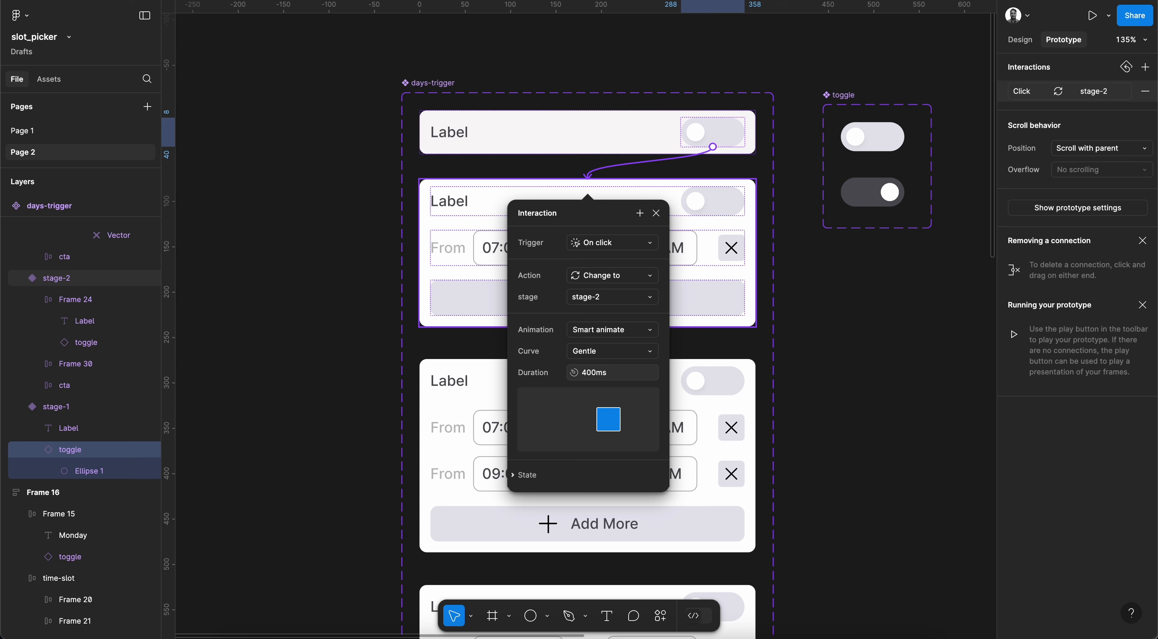
click(656, 213)
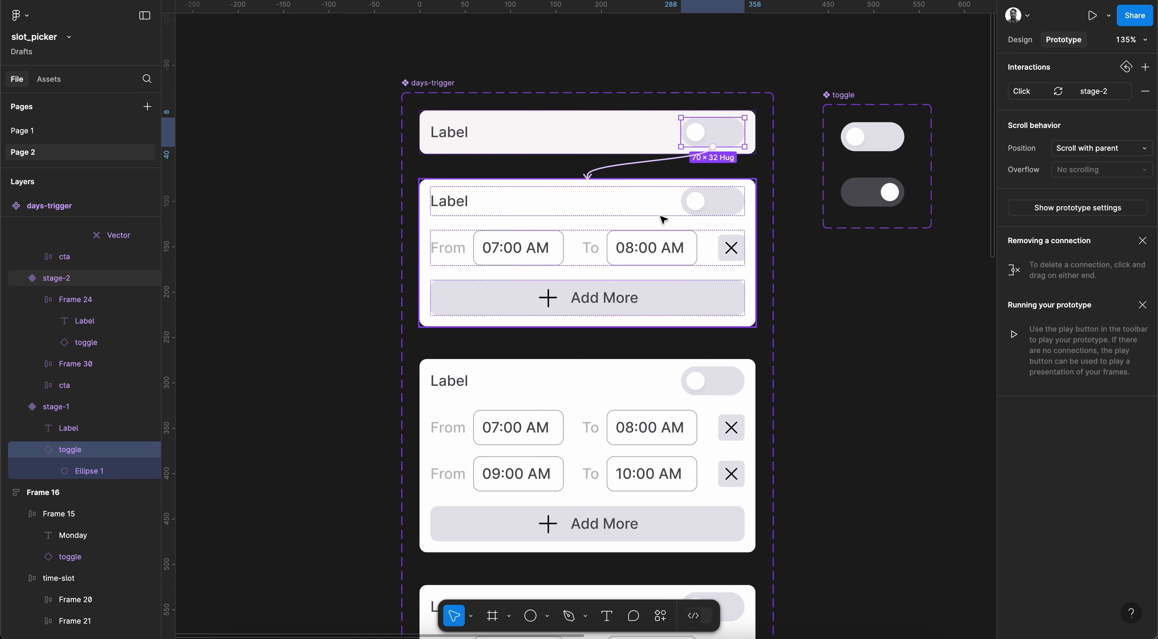
- Turn on the active property of the toggle in the stage-2 variant
click(663, 219)
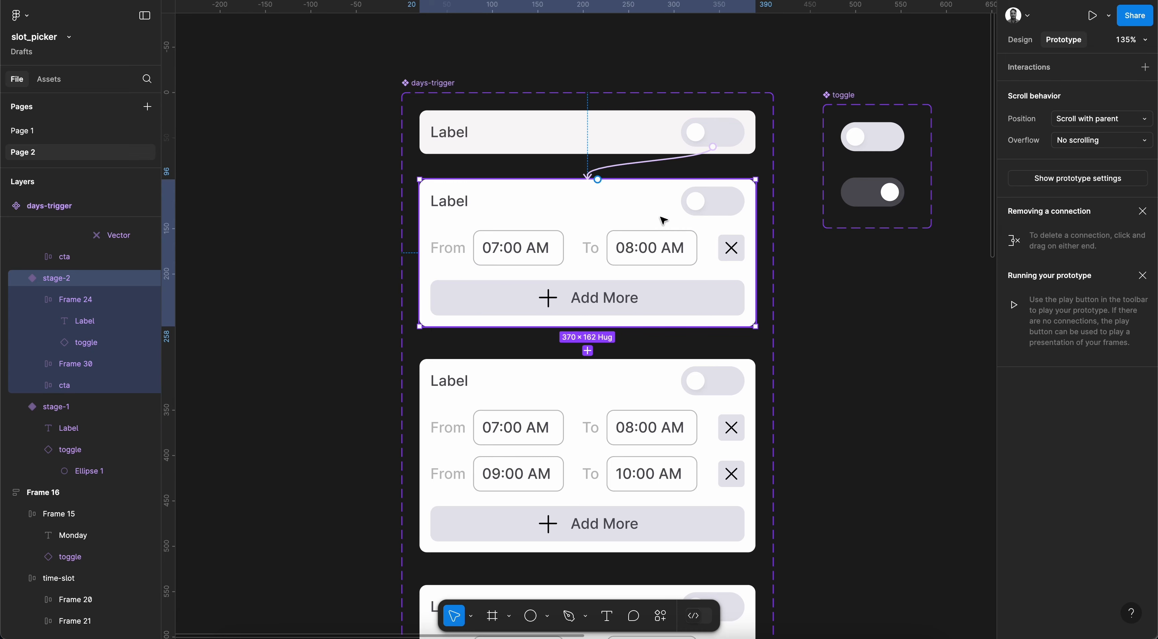
click(1019, 39)
double_click(440, 207)
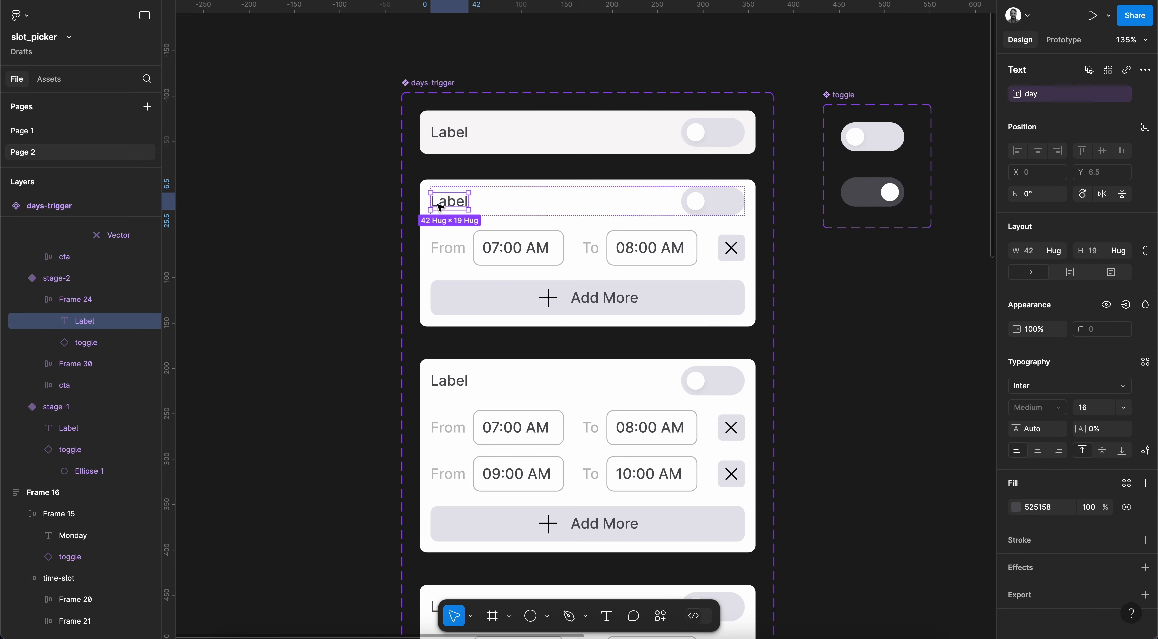
click(737, 205)
click(1083, 113)
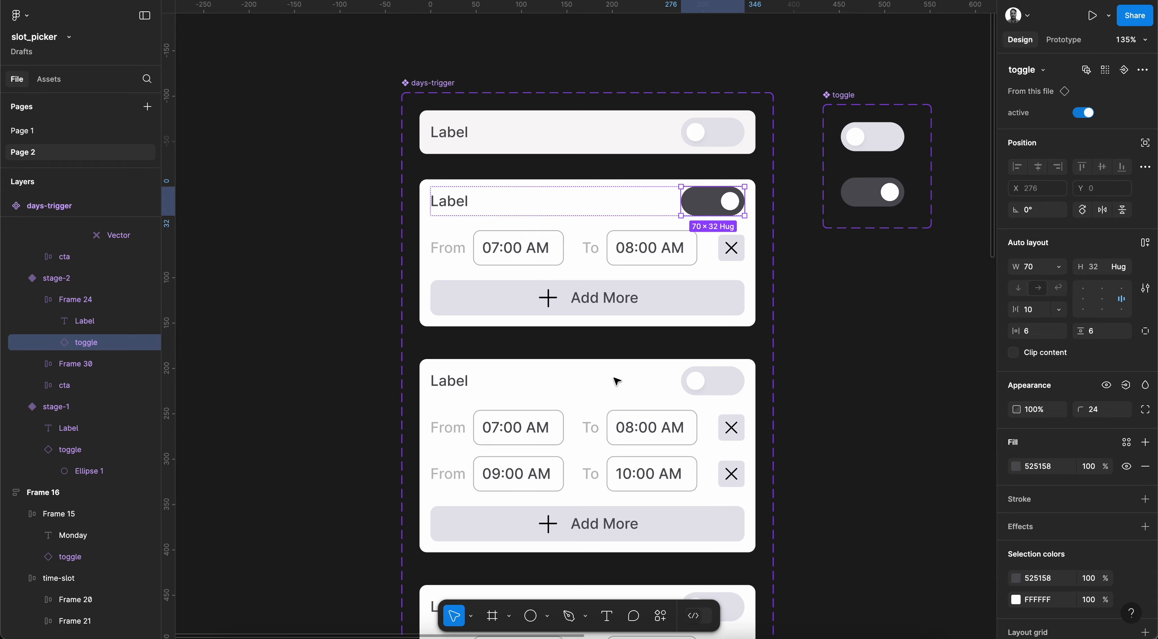
- Turn on the active property of the toggles in the stage-3 and stage-4 variants
double_click(467, 380)
click(737, 380)
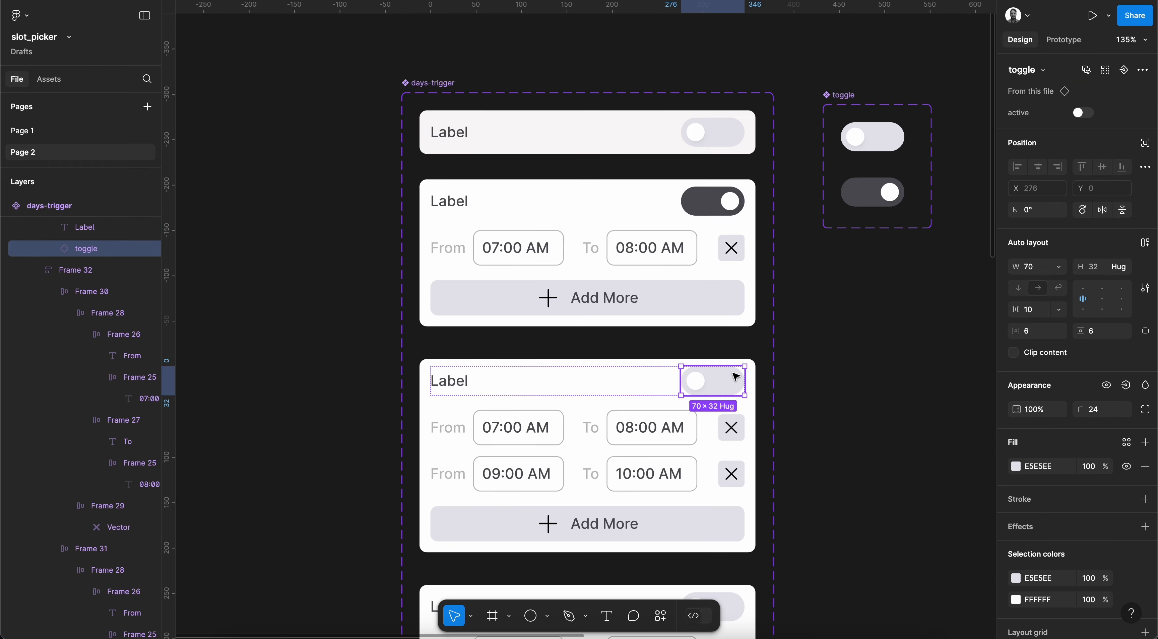
click(1084, 113)
scroll(788, 395, down, 3)
double_click(450, 493)
click(727, 489)
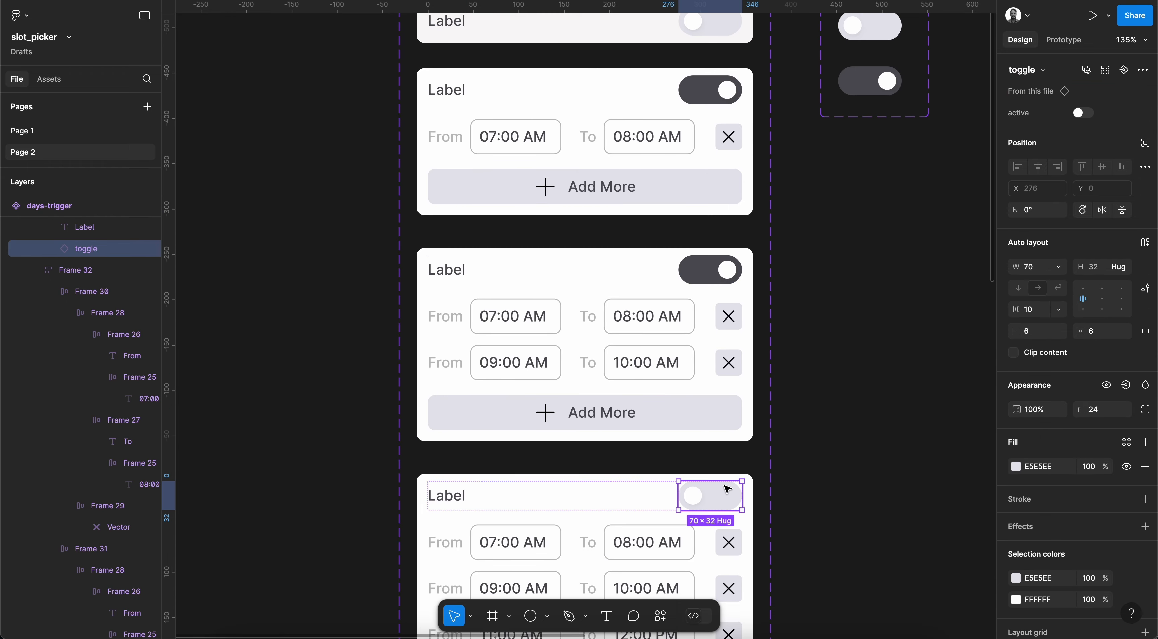
scroll(858, 361, down, 5)
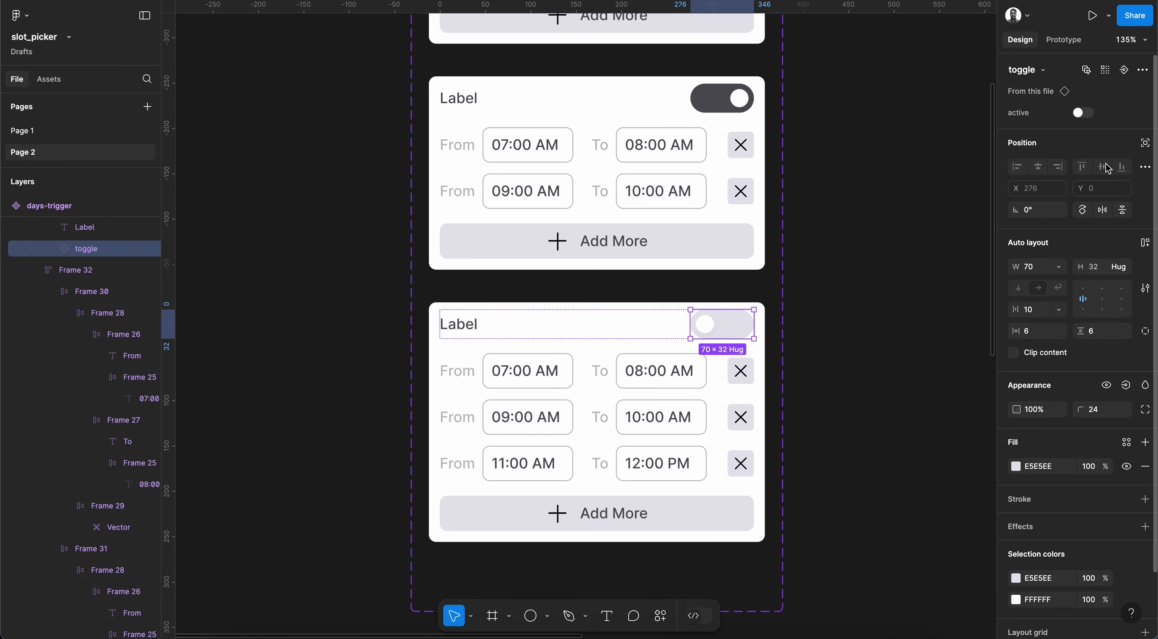
click(1083, 113)
- Connect the stage-2 Add More button to the stage-3 variant with an on-click Change to interaction
scroll(840, 341, up, 10)
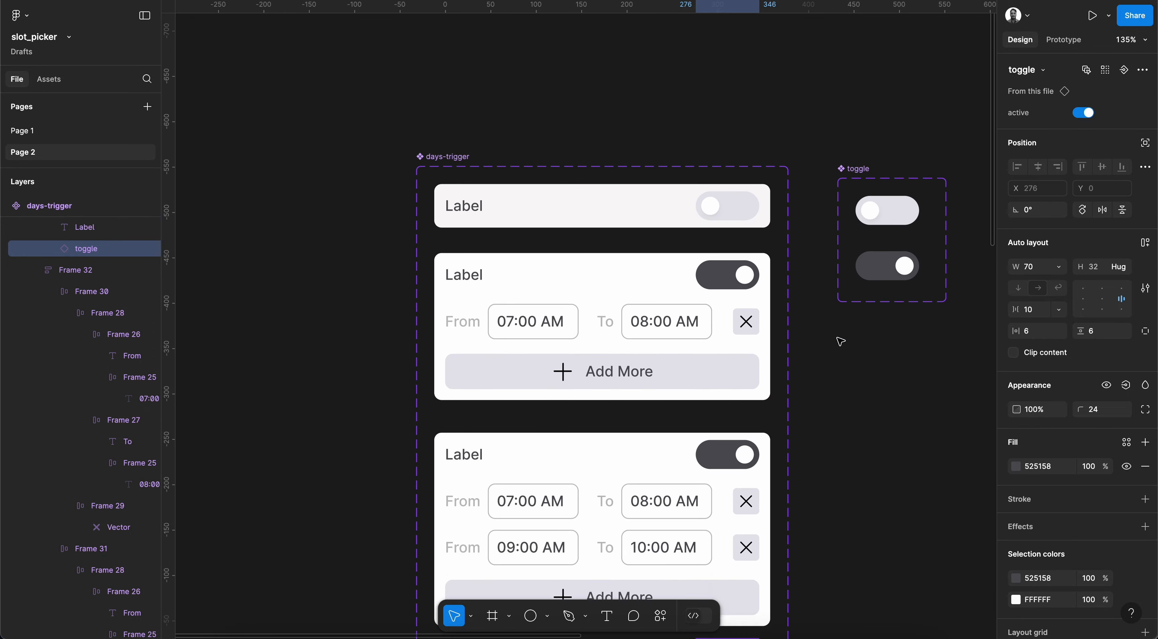
scroll(839, 341, down, 3)
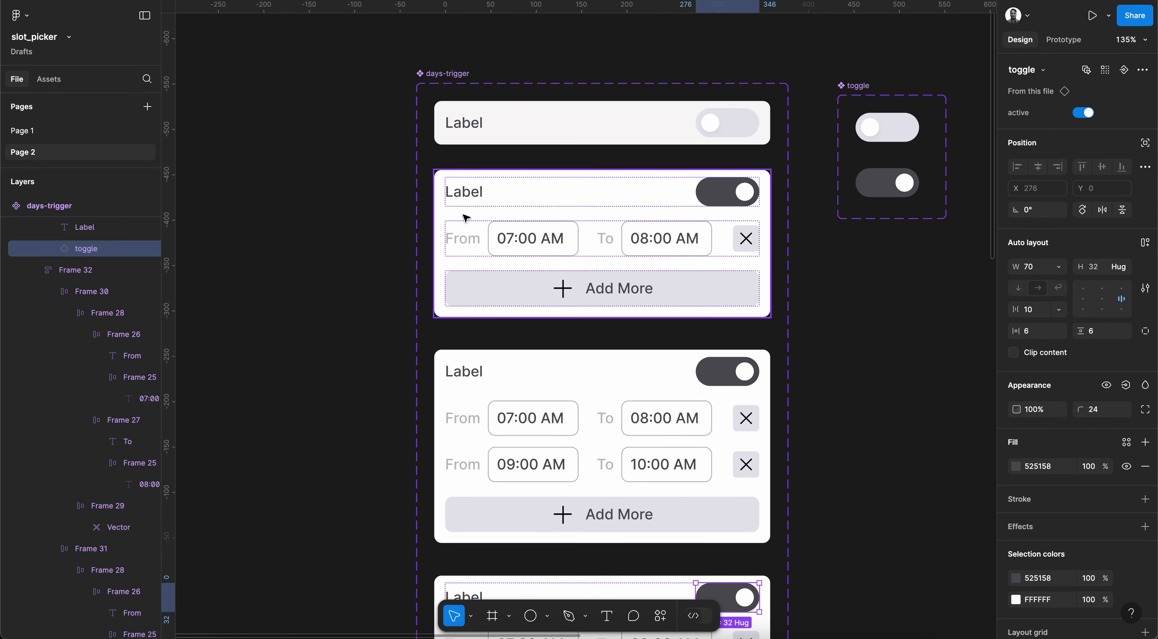
click(465, 192)
click(620, 287)
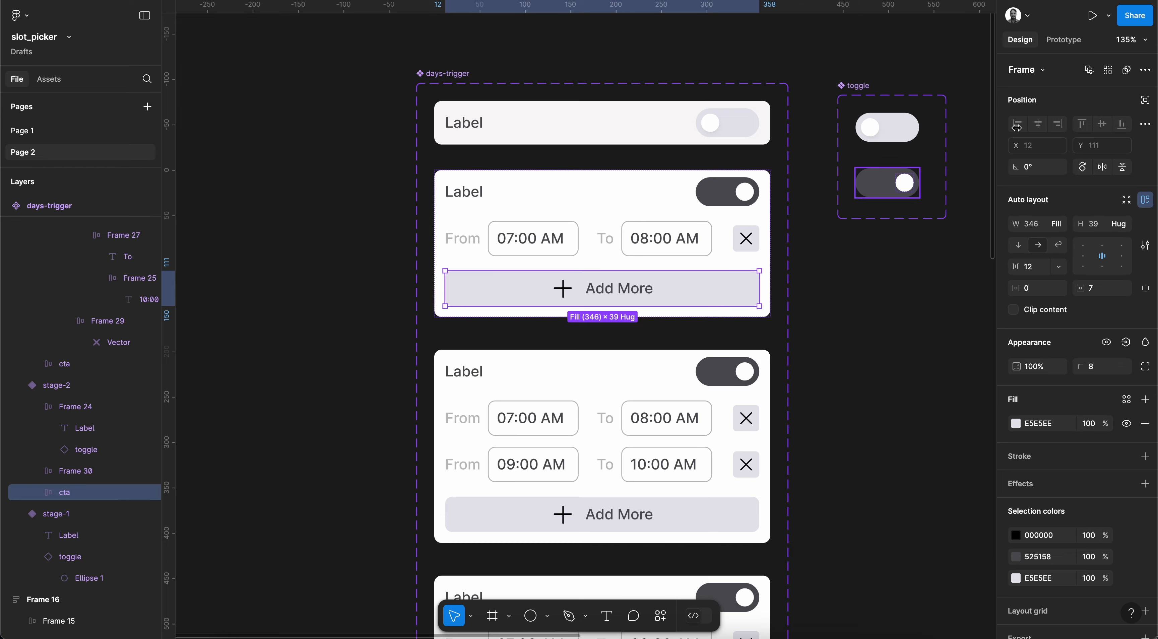
click(1063, 40)
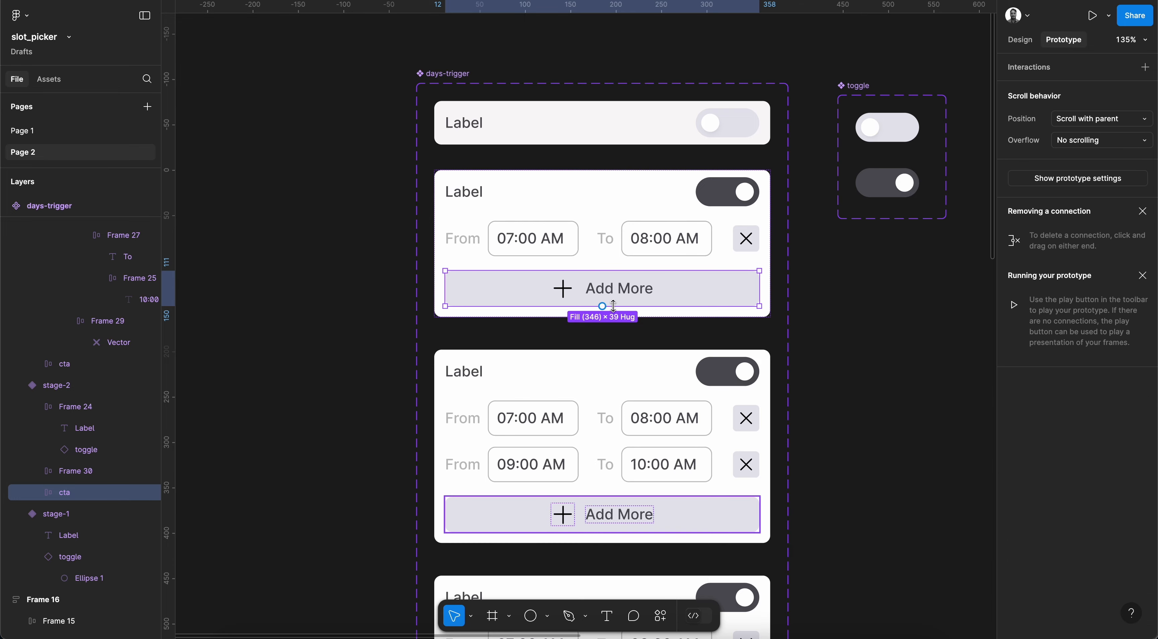
drag(602, 306, 603, 379)
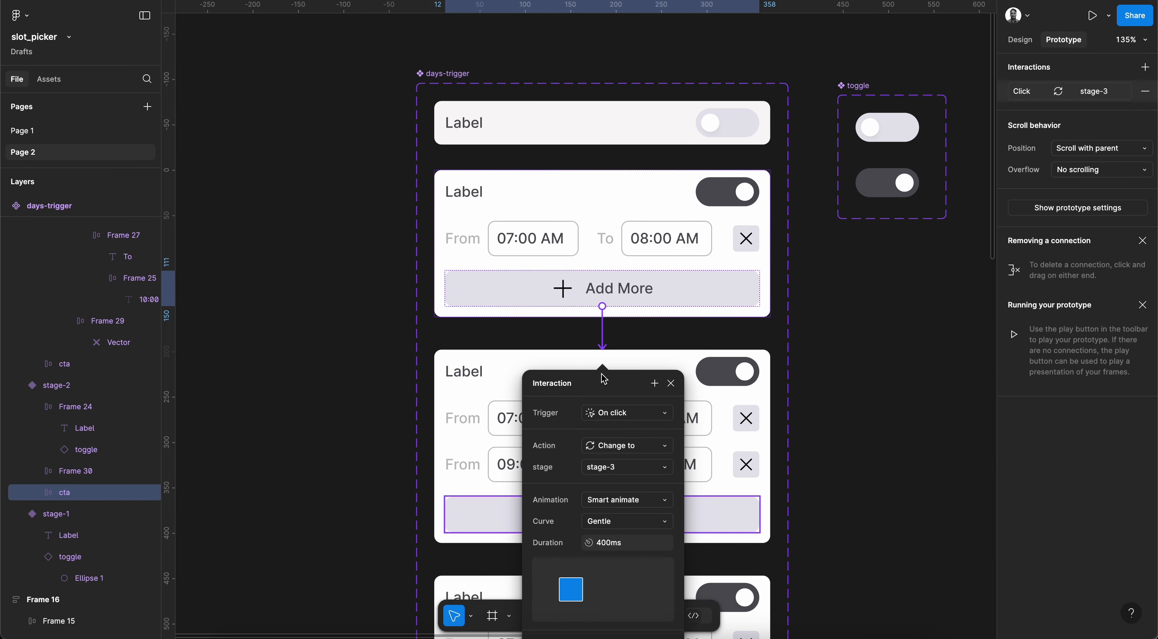
- Connect the stage-3 Add More button to the stage-4 variant with an on-click Change to interaction
scroll(604, 379, down, 3)
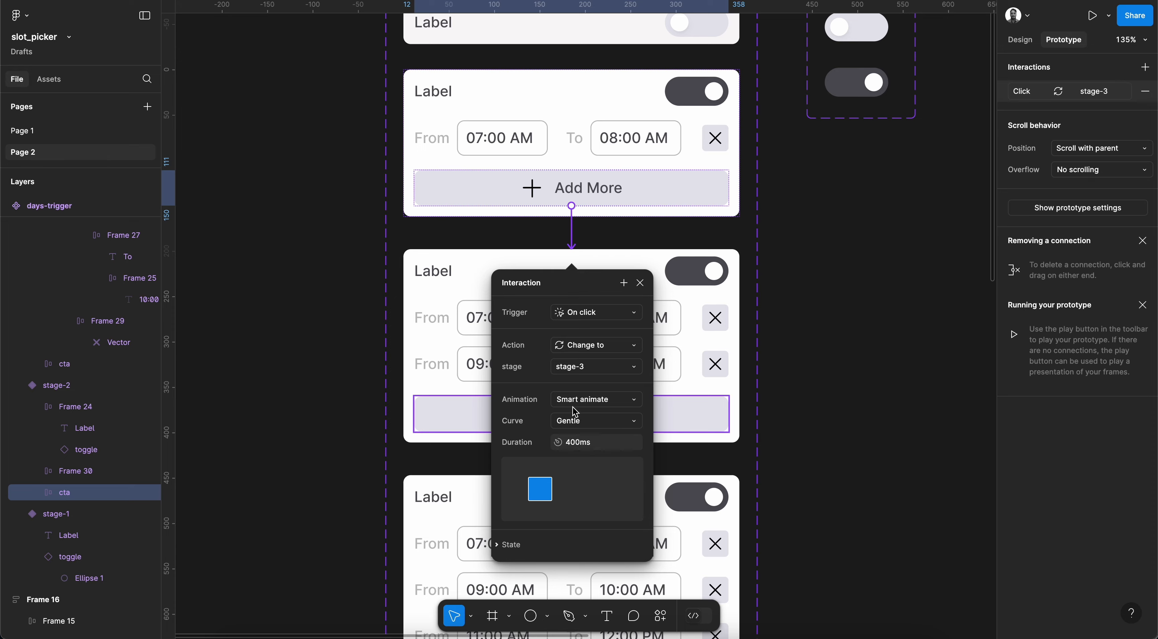
click(451, 291)
click(486, 413)
scroll(481, 409, down, 5)
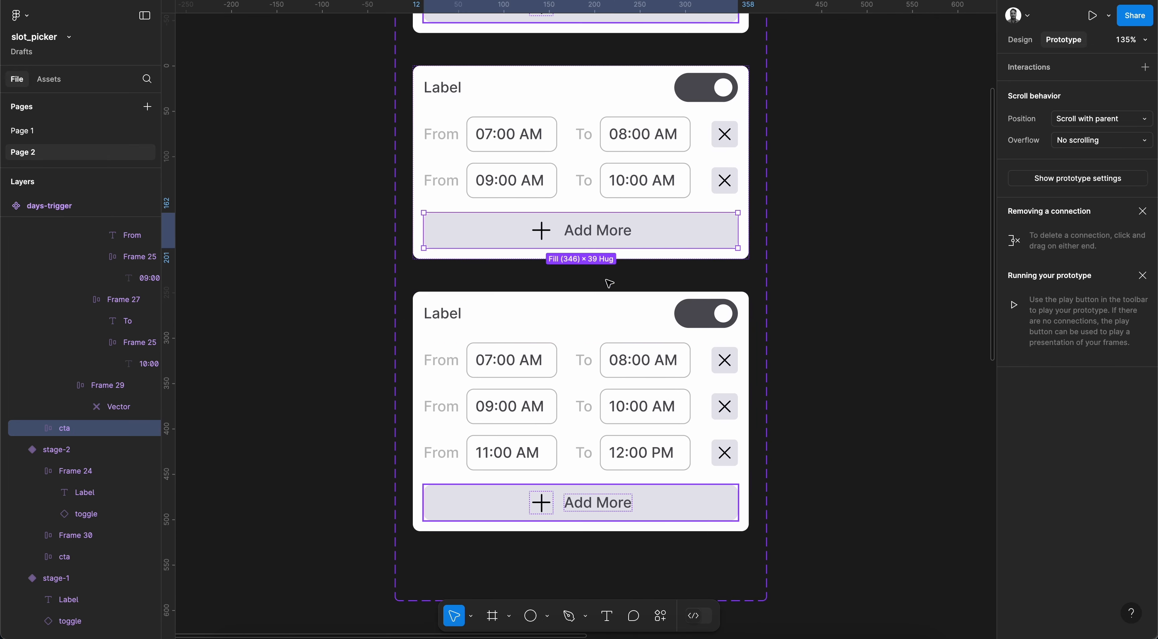
drag(581, 248, 582, 365)
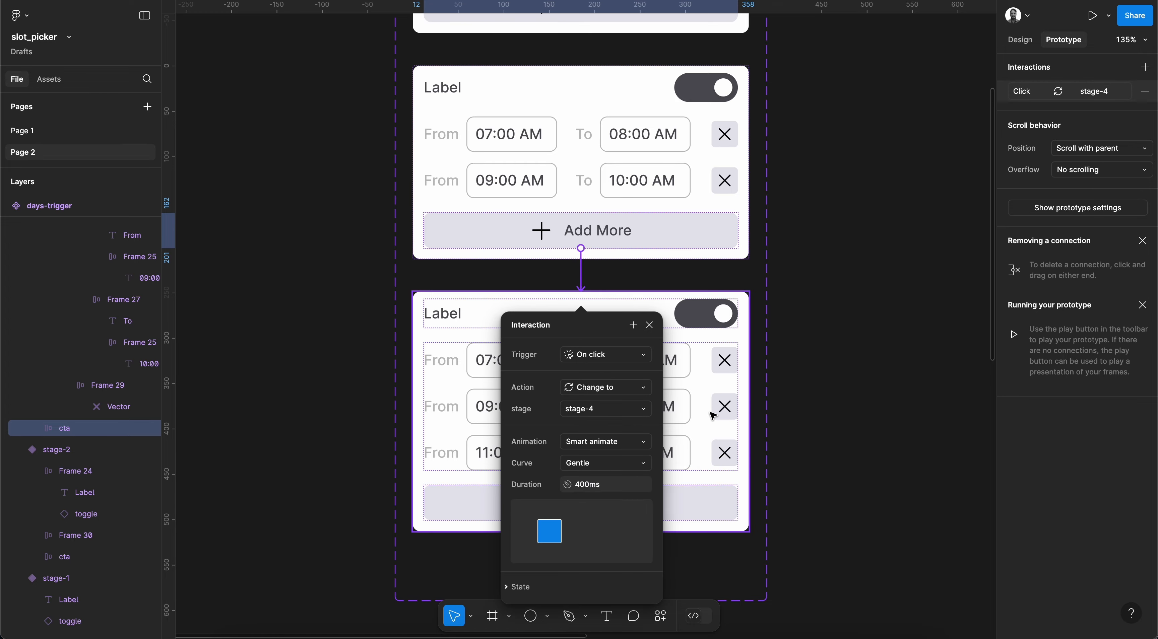
- Connect the stage-4 toggle back to the stage-1 variant with an on-click Change to interaction
scroll(713, 416, up, 3)
click(449, 410)
click(705, 413)
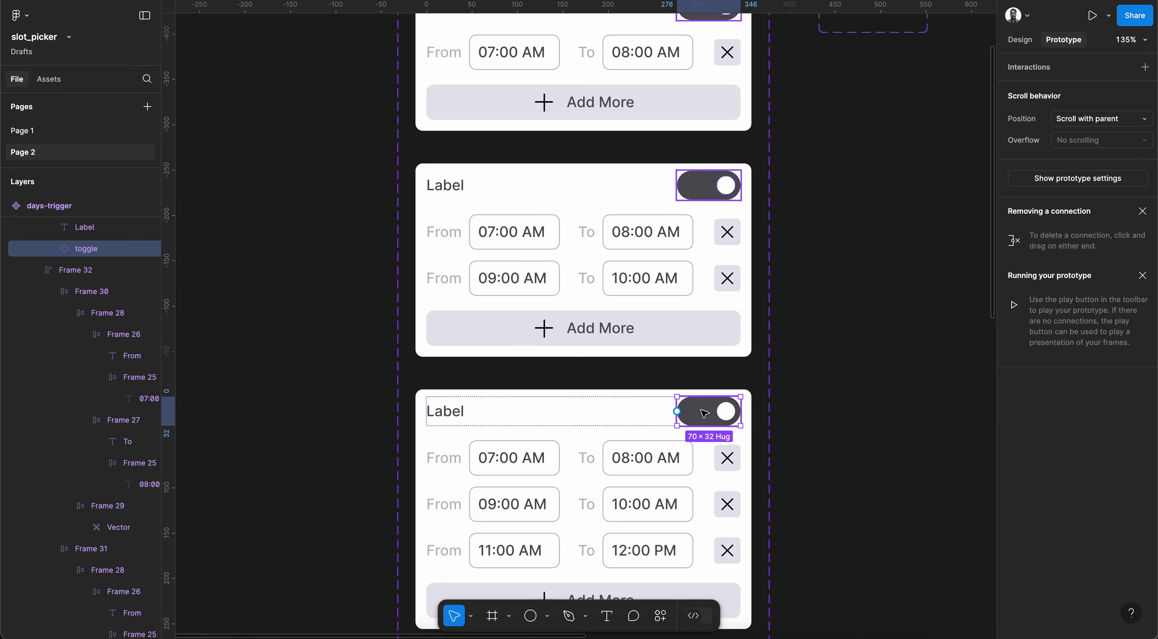
scroll(704, 413, down, 5)
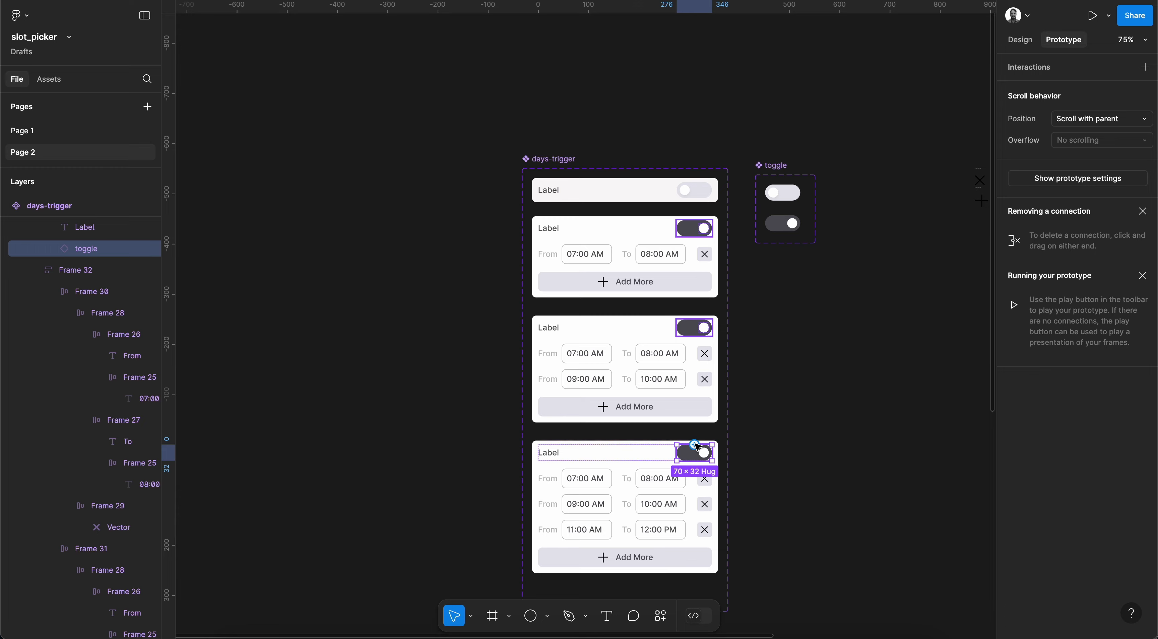
drag(695, 445, 656, 191)
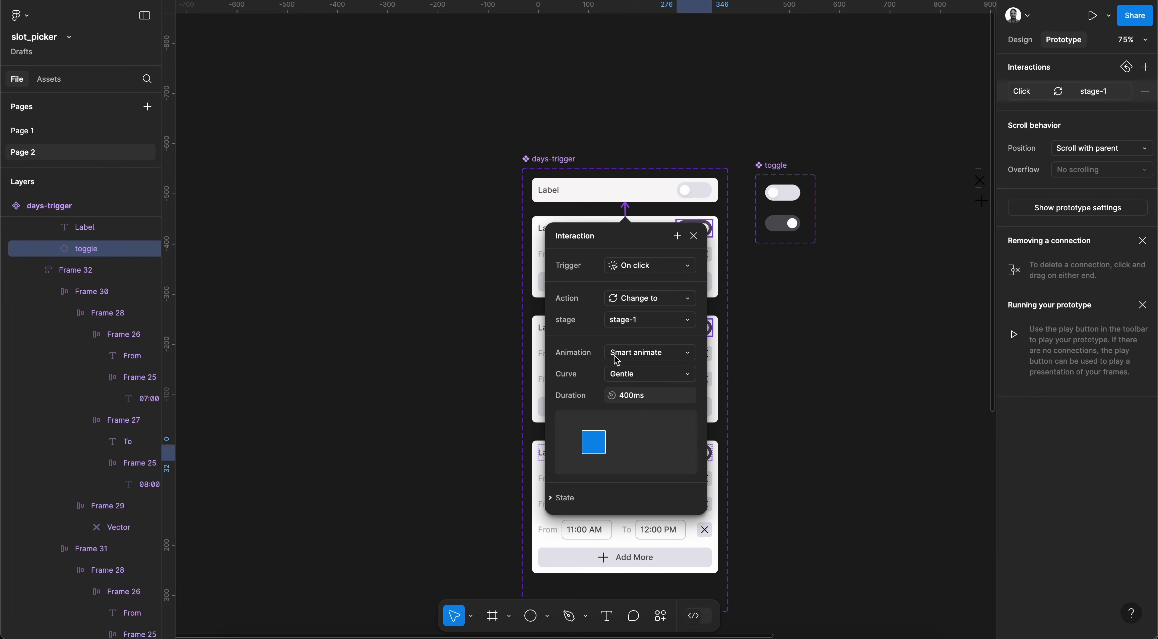
- Connect the stage-3 toggle back to the stage-1 variant with an on-click Change to interaction
click(549, 327)
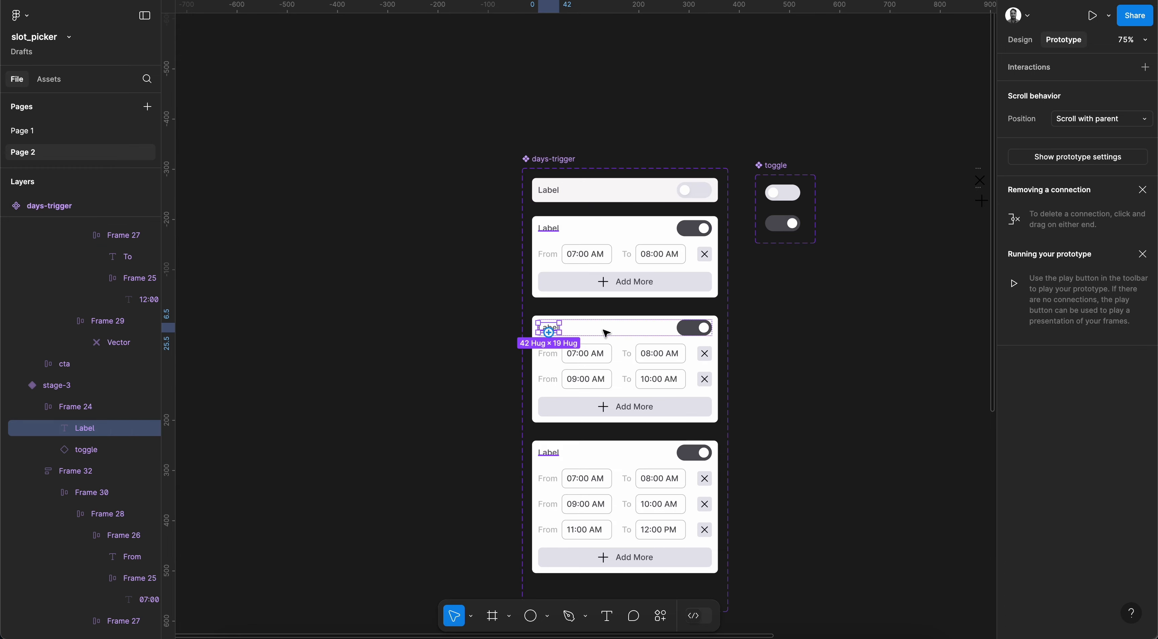
click(697, 324)
drag(697, 322, 670, 189)
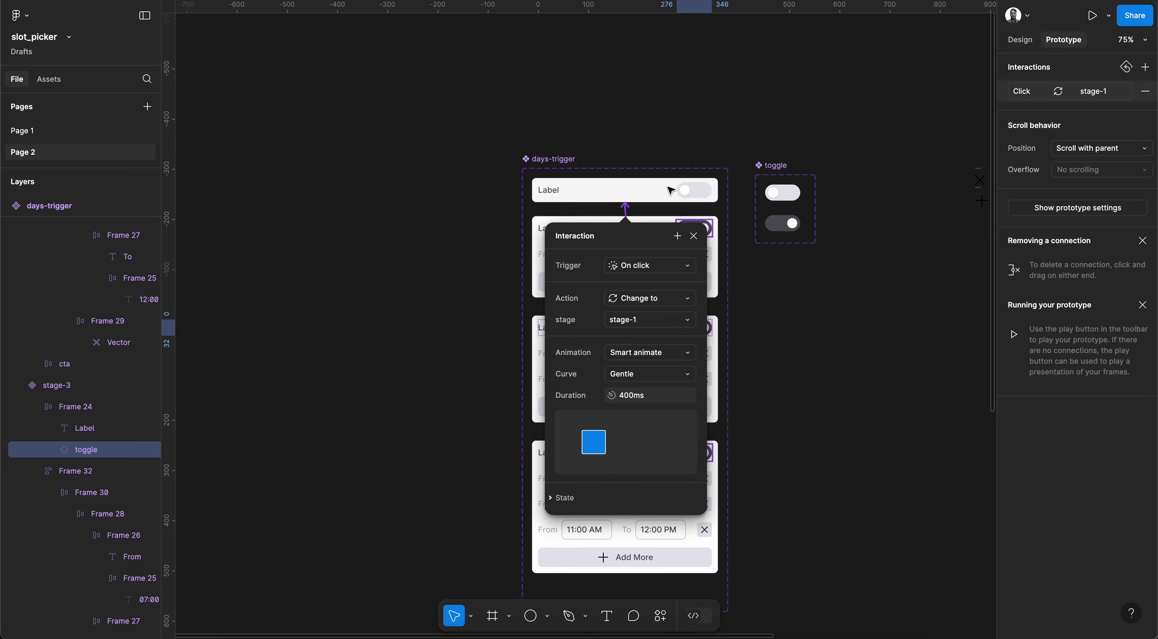
- Connect the stage-2 toggle back to the stage-1 variant with a Change to interaction
click(542, 227)
double_click(543, 227)
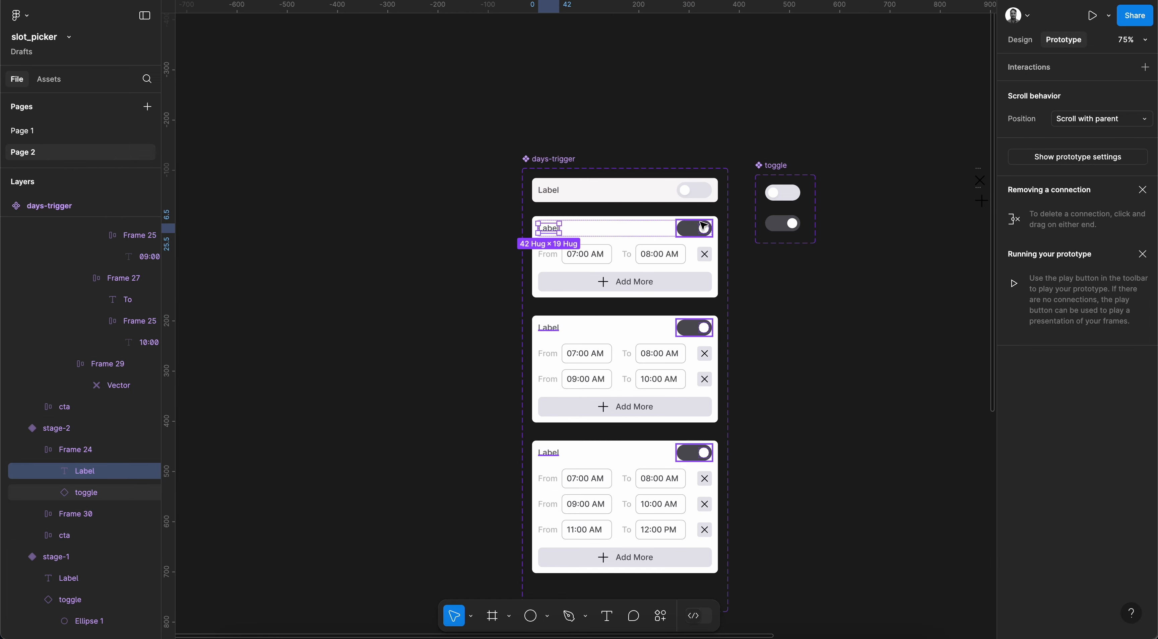
click(694, 235)
drag(695, 235, 653, 177)
drag(702, 229, 677, 194)
click(740, 273)
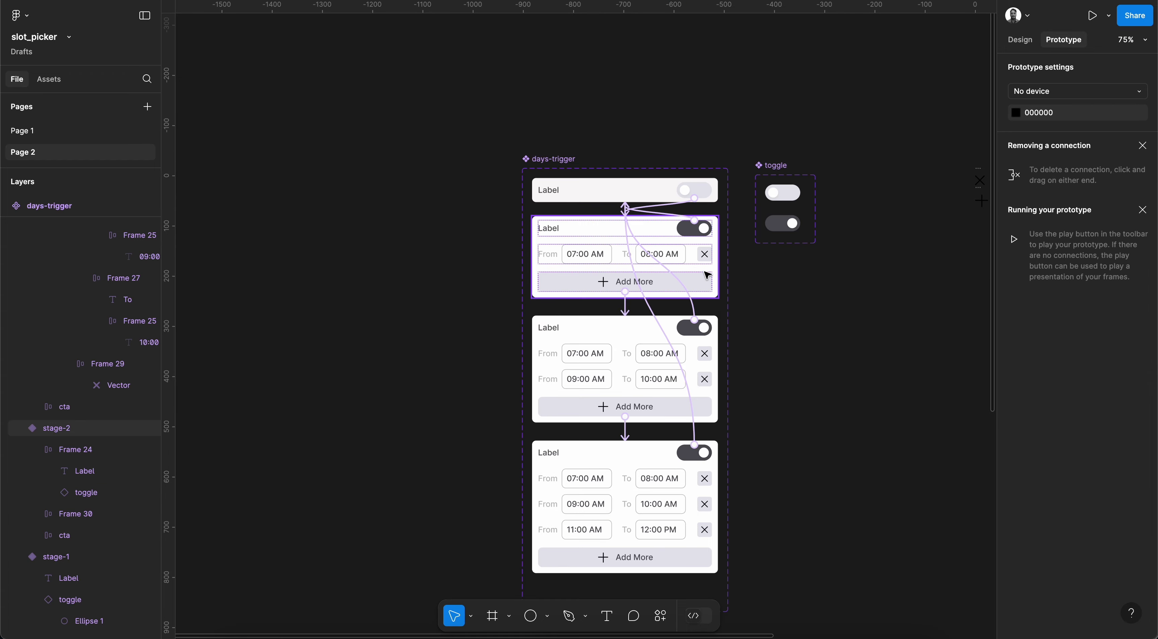
- Connect the X button of the stage-2 time row to the stage-1 variant
scroll(681, 259, up, 2)
click(681, 259)
click(703, 257)
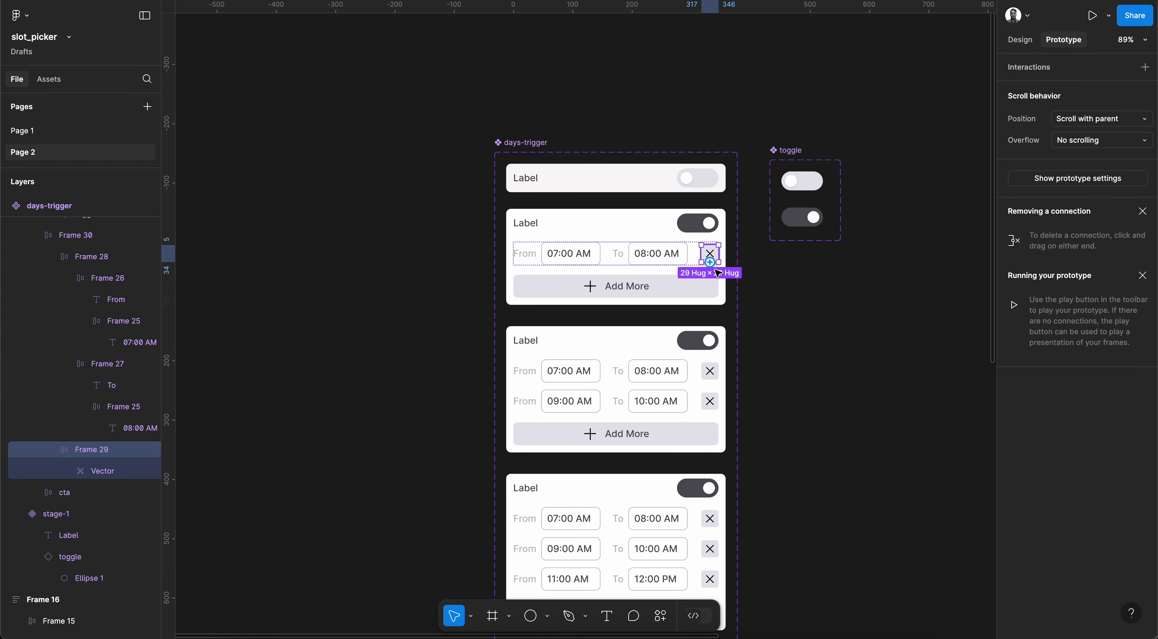
drag(701, 255, 653, 187)
- Connect the X button of the stage-3 variant's second time row to the stage-2 variant with an on-click Change to interaction
click(530, 371)
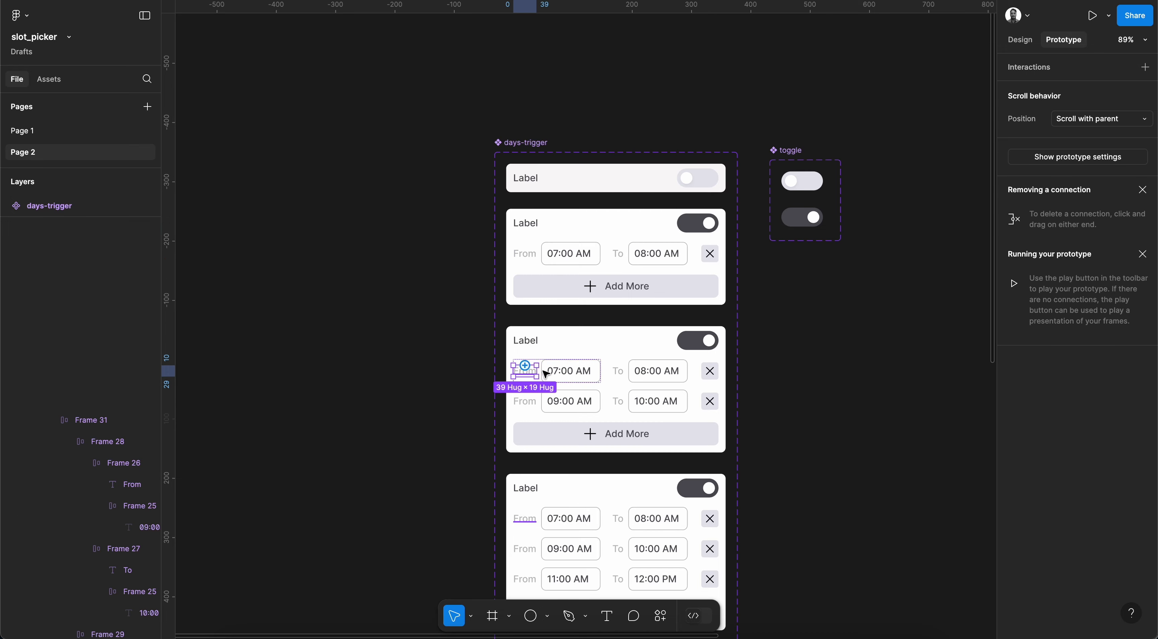
click(656, 401)
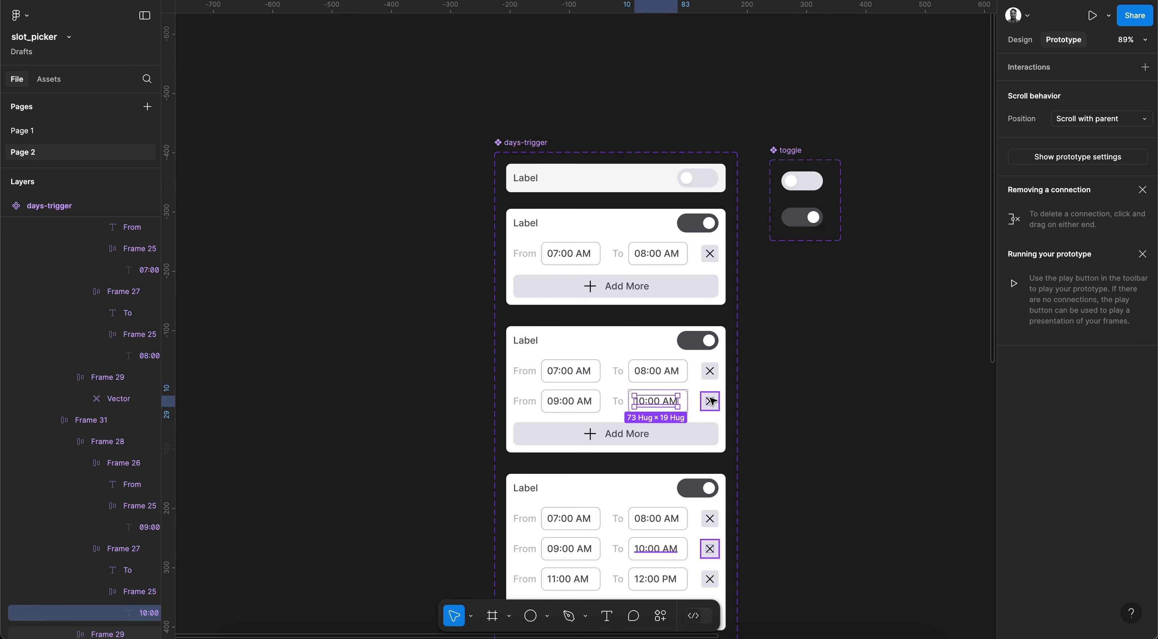
click(710, 401)
drag(709, 392, 653, 270)
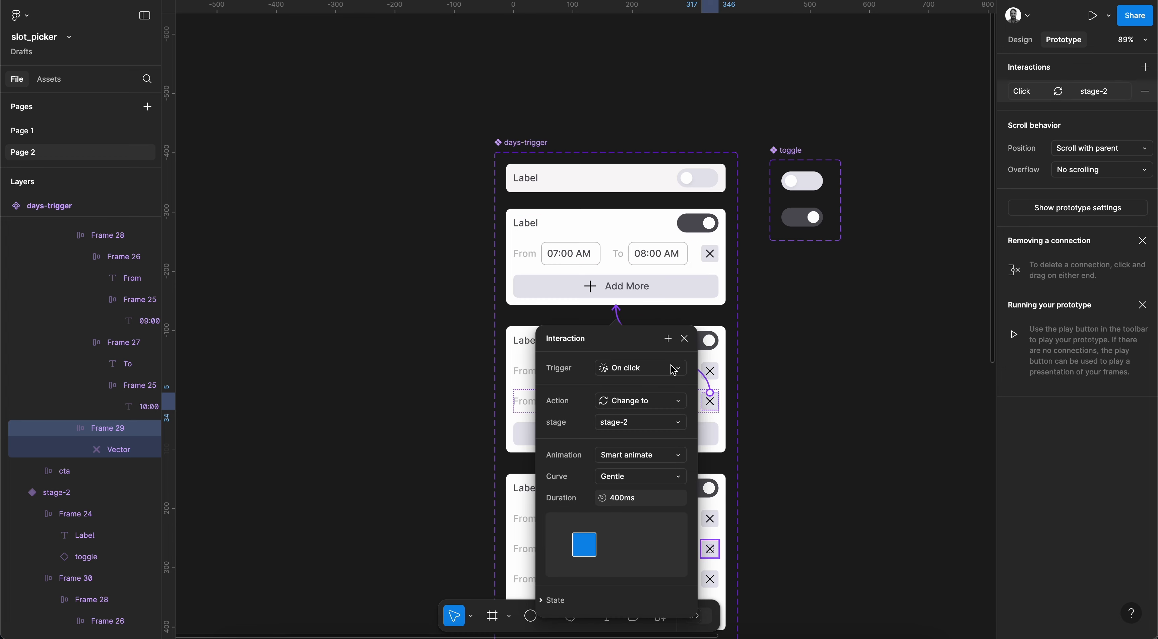
click(769, 489)
- Connect the X button of the stage-4 variant's third time row to the stage-3 variant with an on-click Change to interaction
scroll(781, 481, down, 3)
click(714, 486)
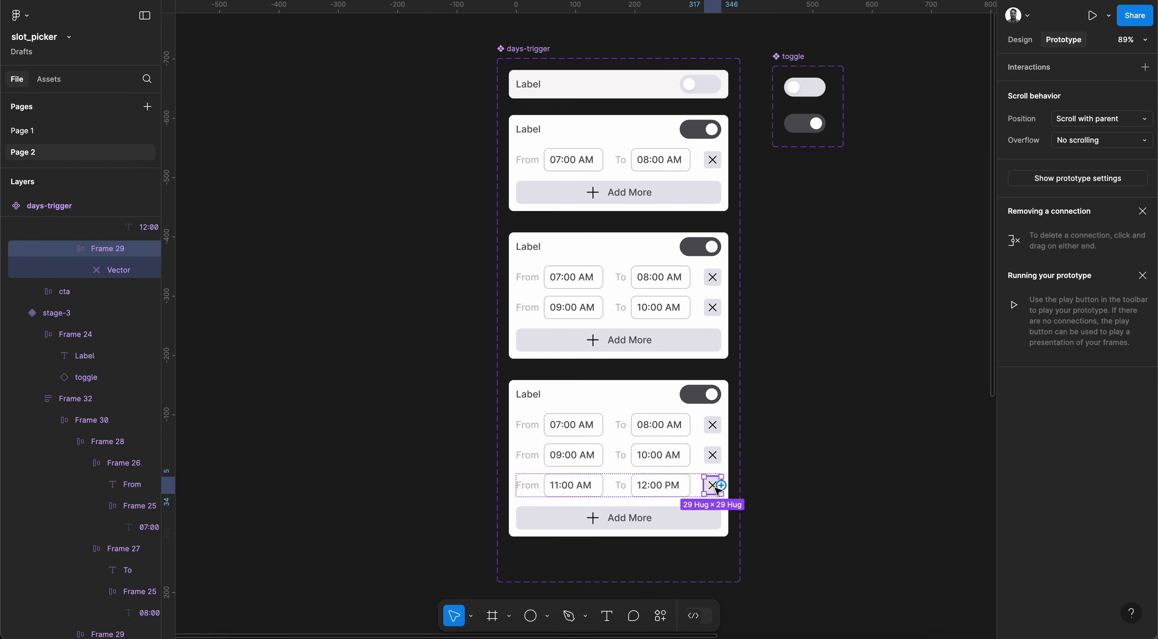
drag(703, 485, 609, 326)
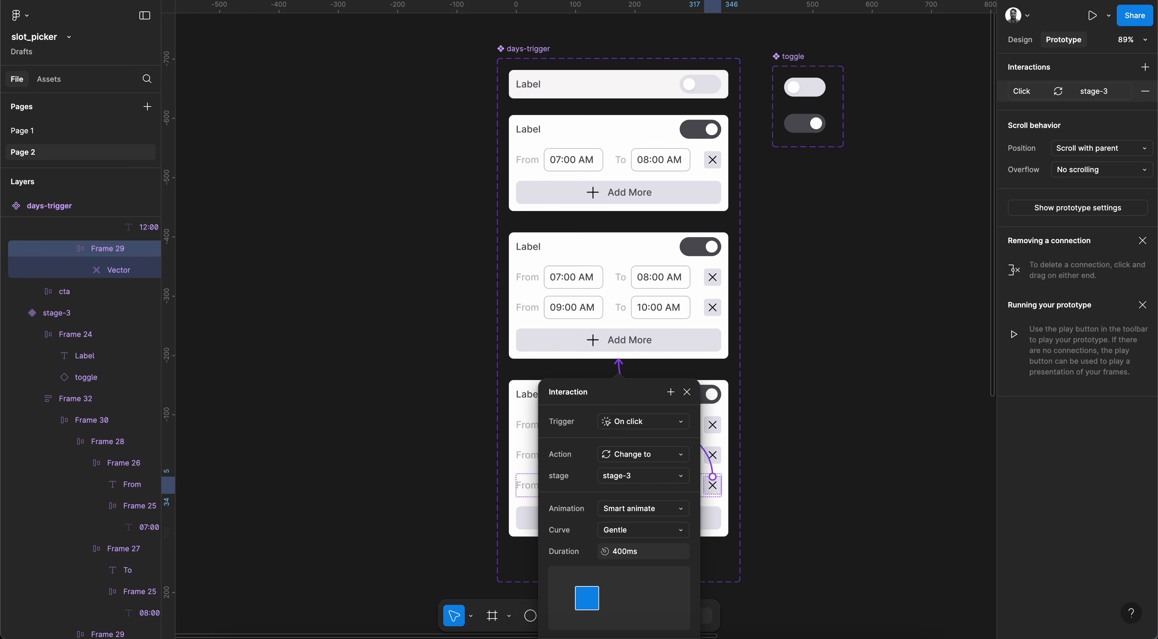
key(super+alt+Return)
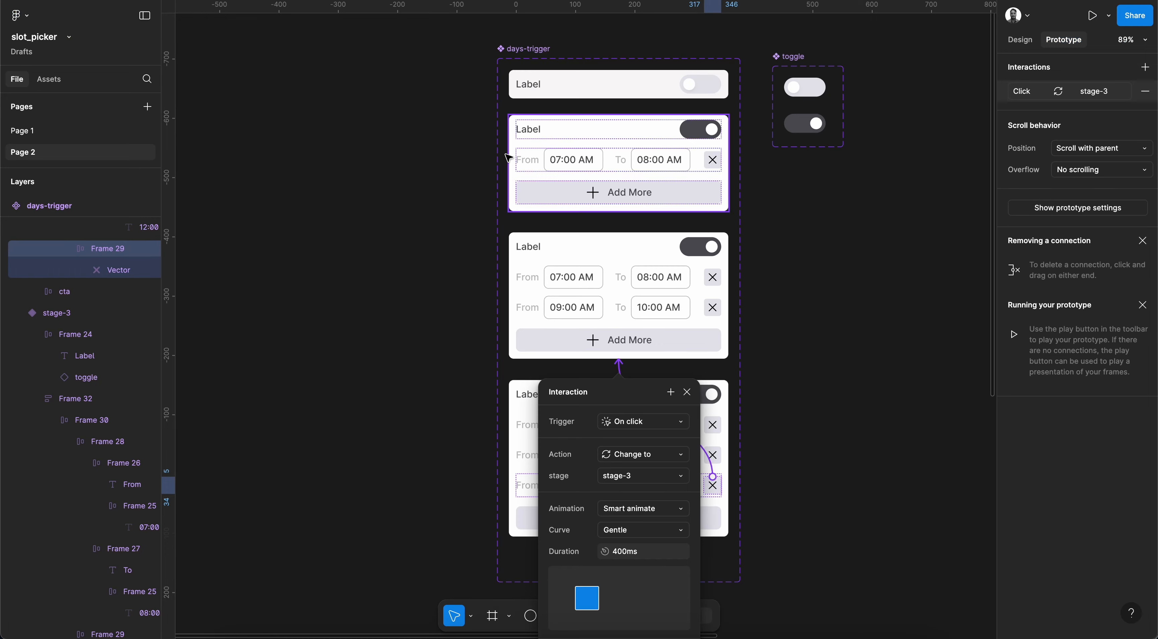
- Add a flow starting point to the slot-picker frame
scroll(427, 186, down, 5)
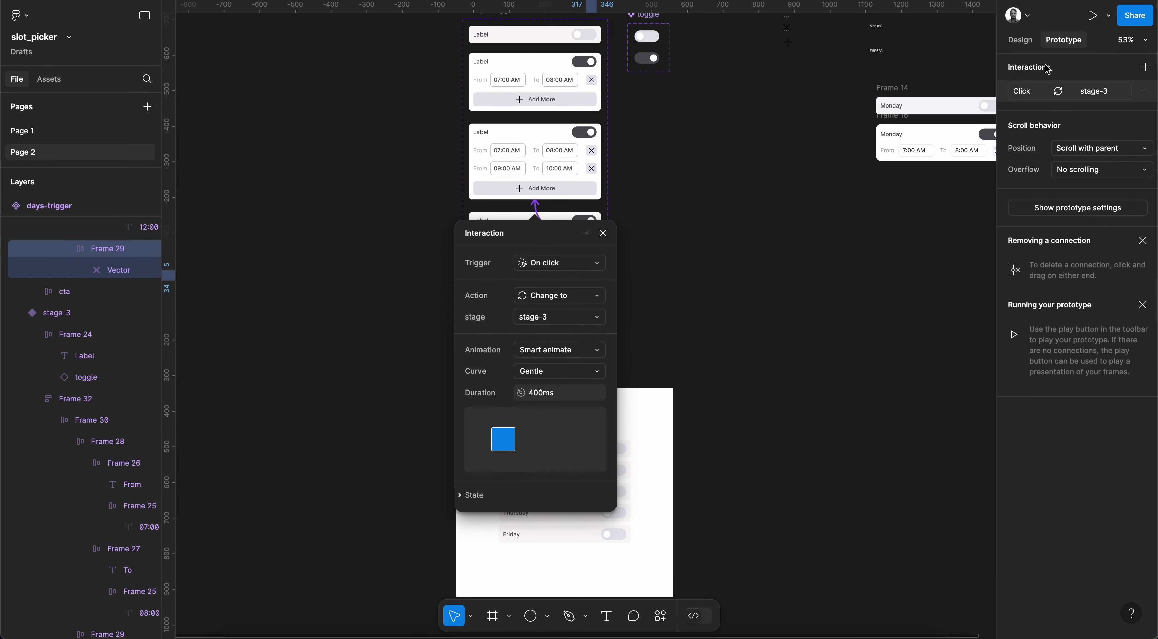
click(1020, 39)
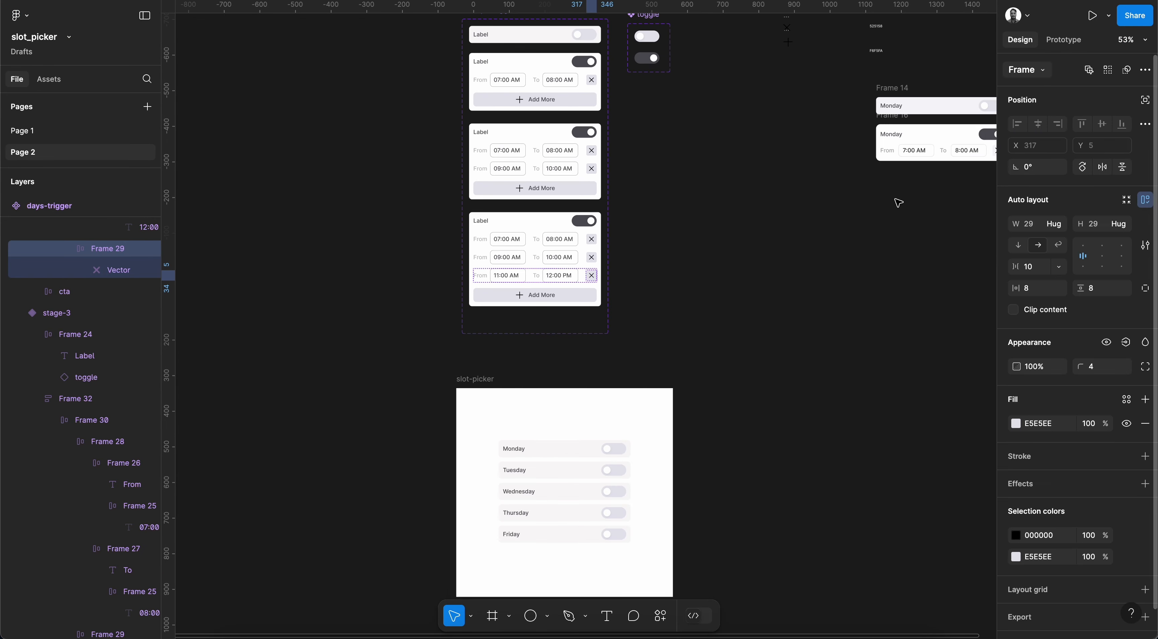
click(785, 302)
click(467, 396)
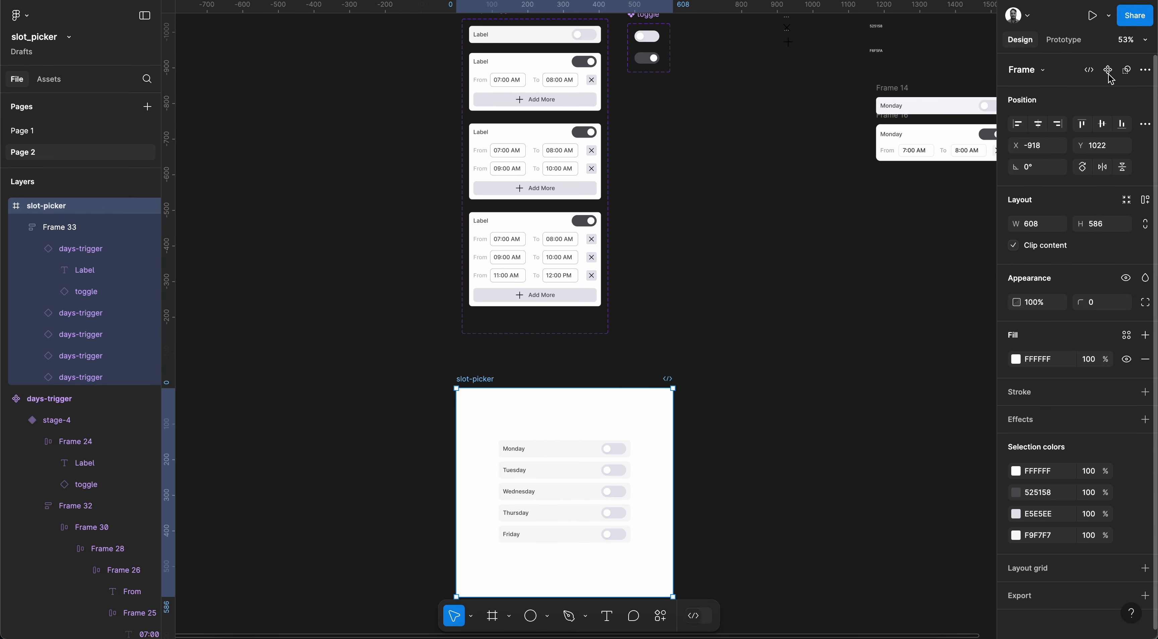
click(1072, 43)
click(1145, 67)
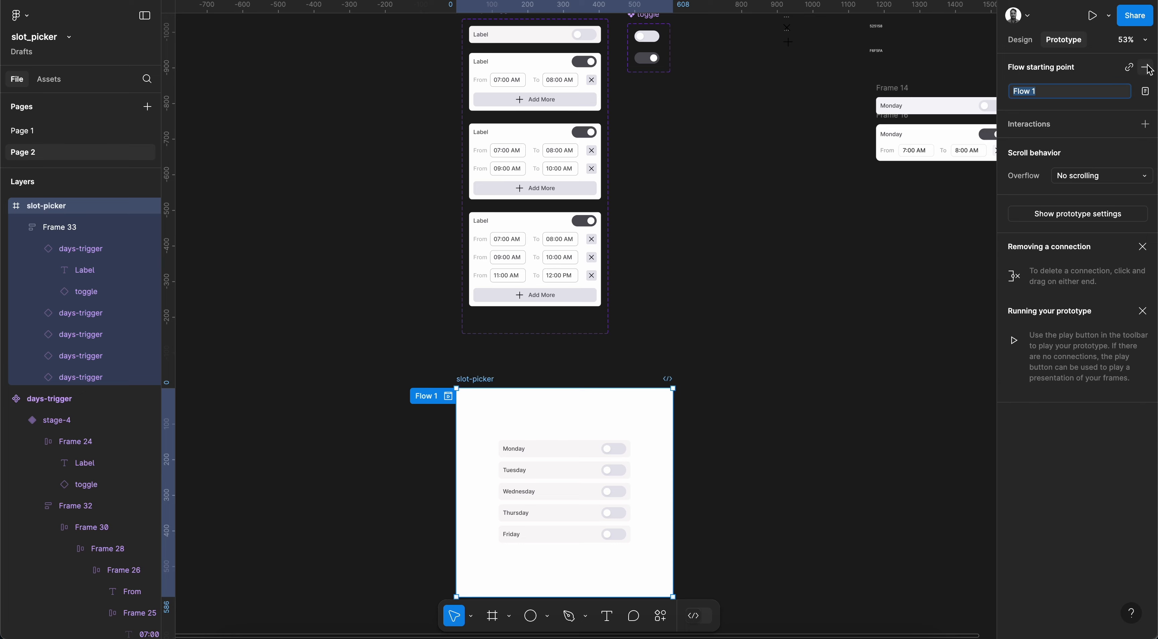
scroll(764, 339, down, 1)
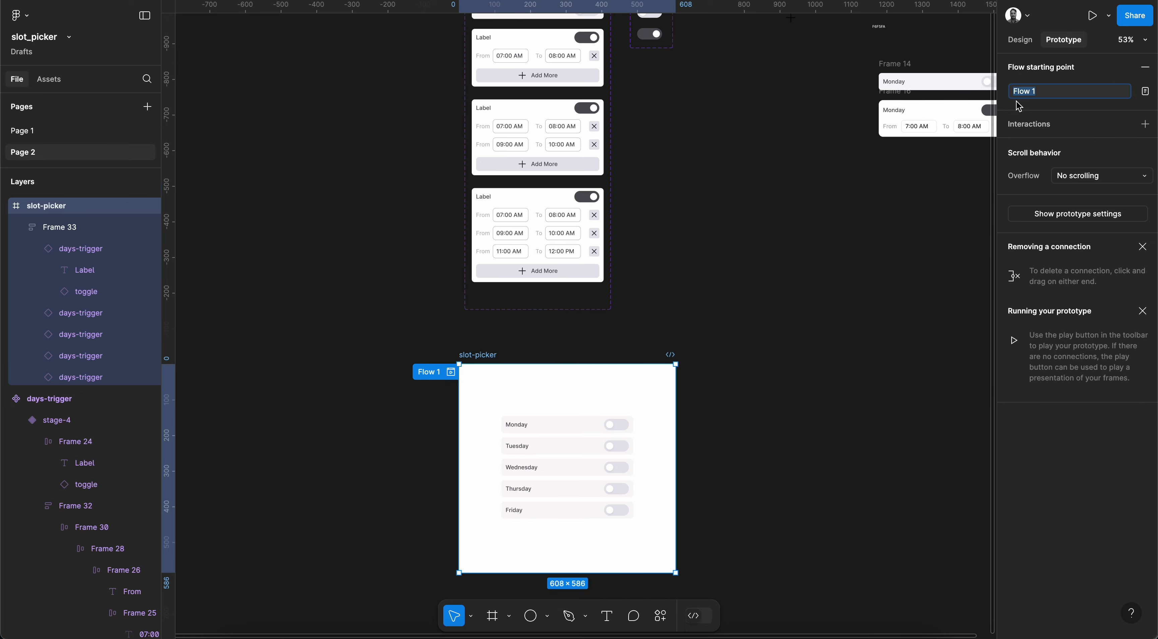
click(1020, 40)
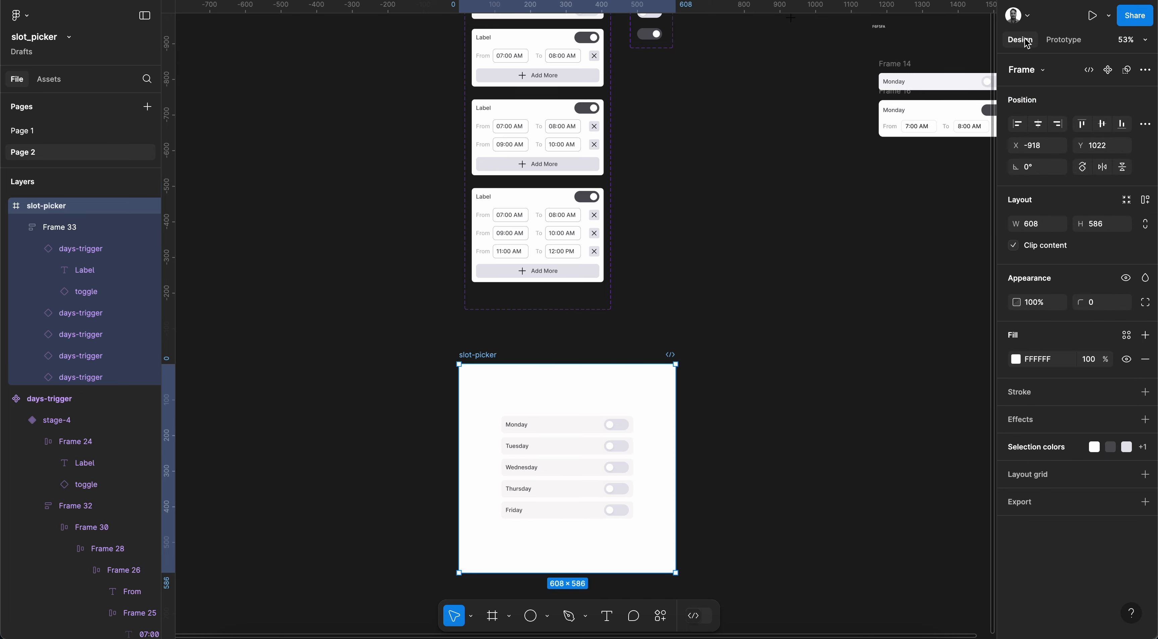
- Preview the slot-picker prototype and test the Monday toggle
click(1091, 22)
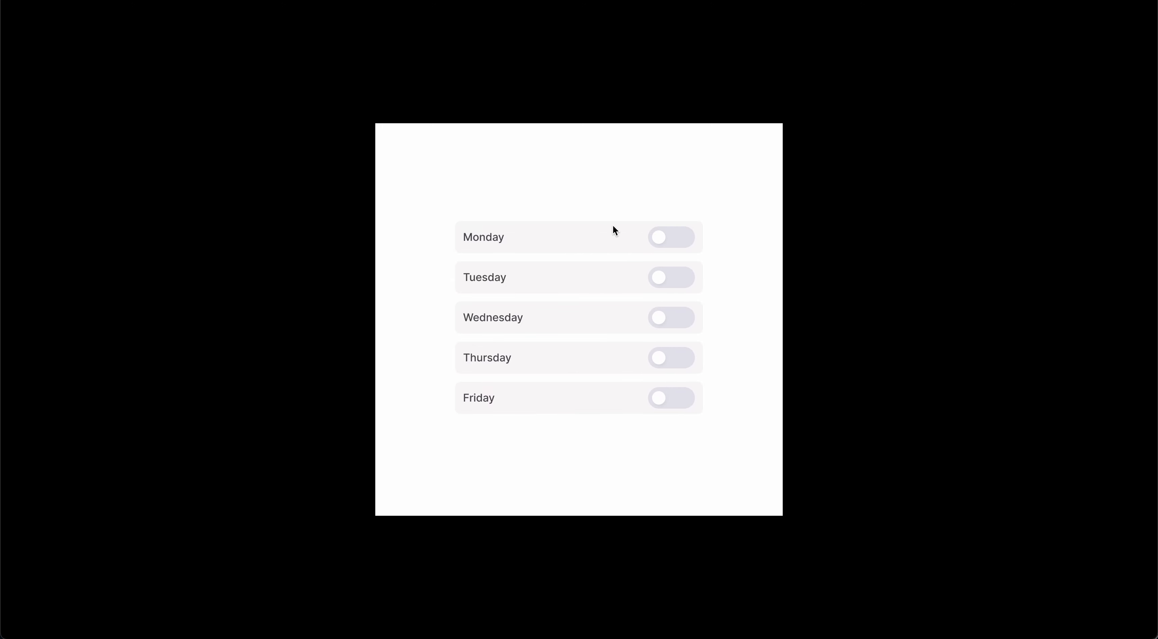
click(681, 240)
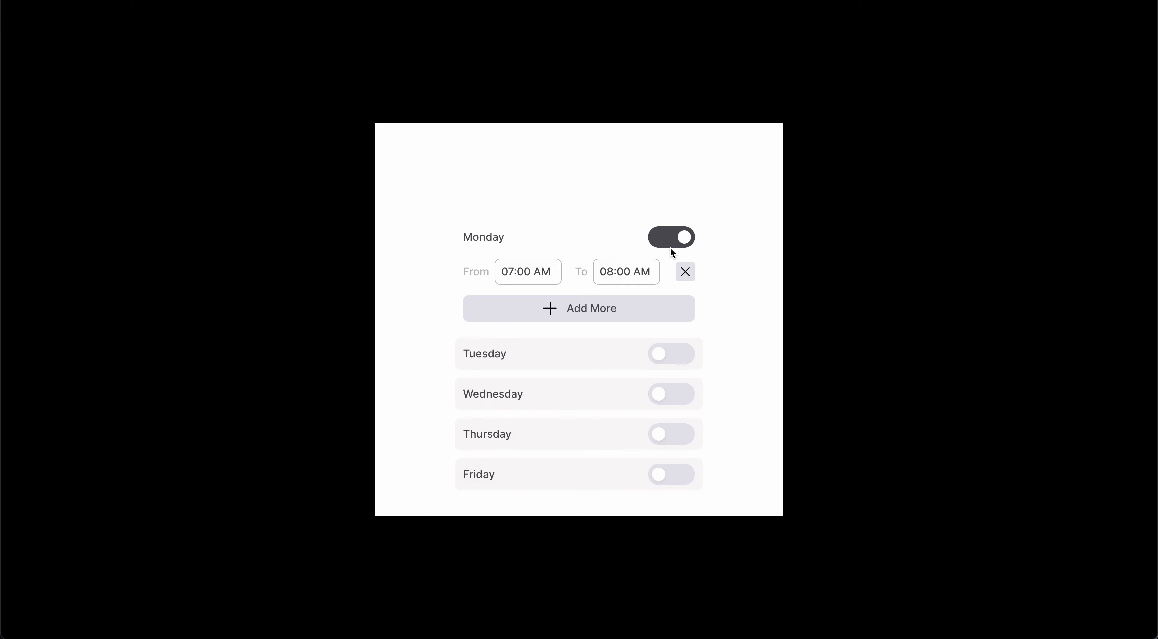
key(Escape)
- Add a stroke to the stage-2, stage-3 and stage-4 variants of days-trigger
scroll(567, 279, up, 5)
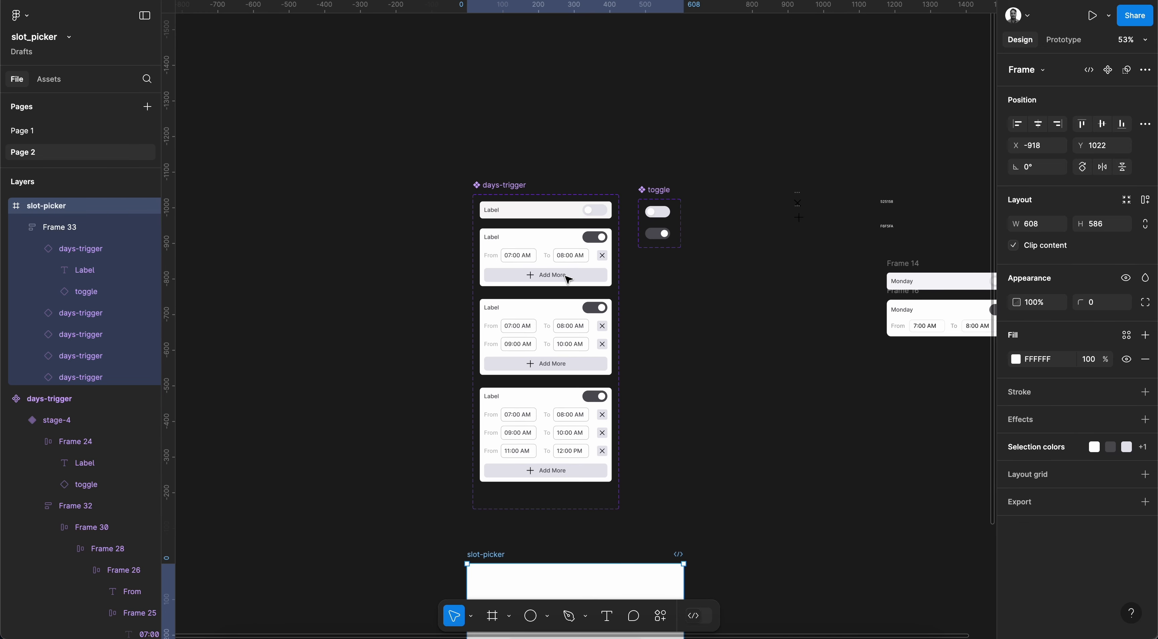
scroll(567, 278, up, 3)
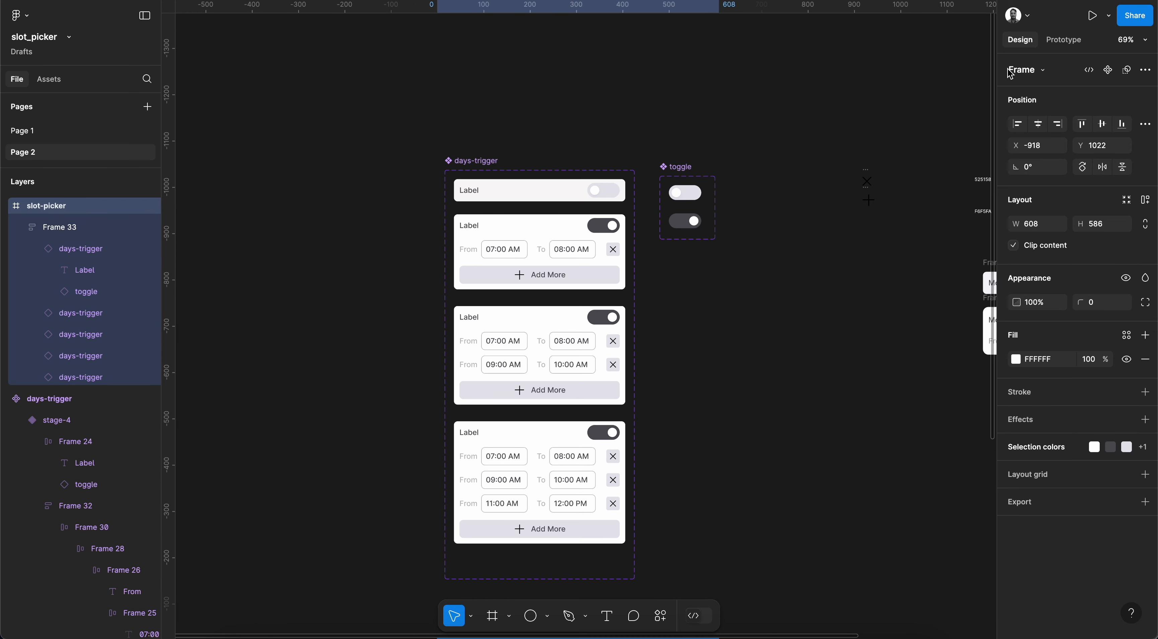
click(704, 313)
click(585, 238)
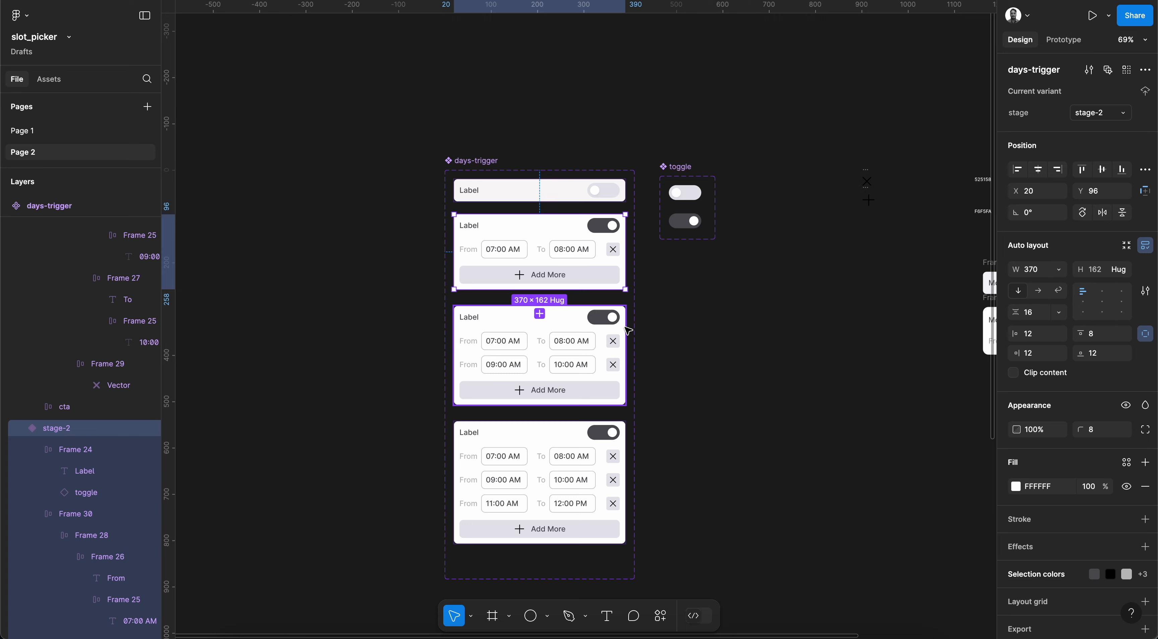
shift+click(627, 330)
shift+click(562, 432)
scroll(561, 436, down, 2)
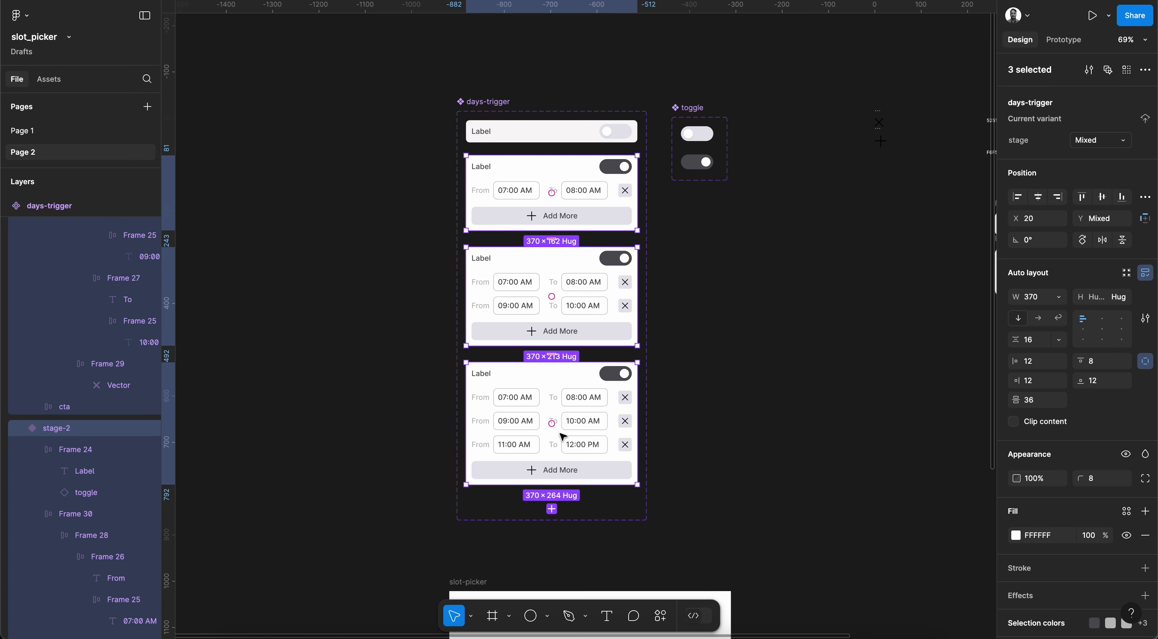
scroll(1119, 446, down, 2)
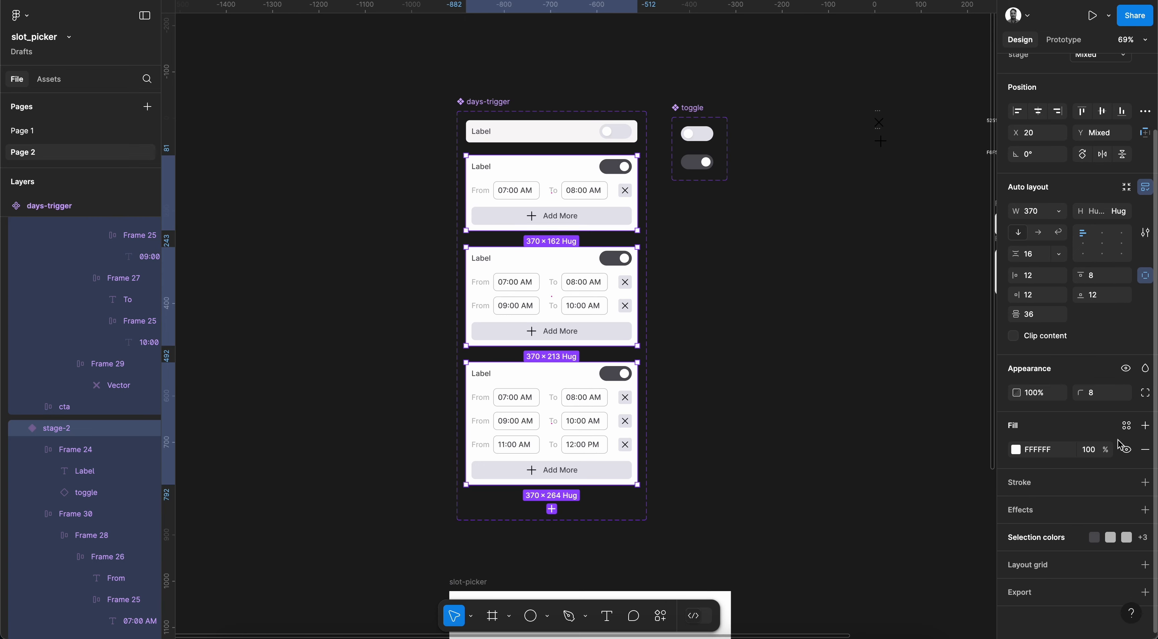
click(1145, 483)
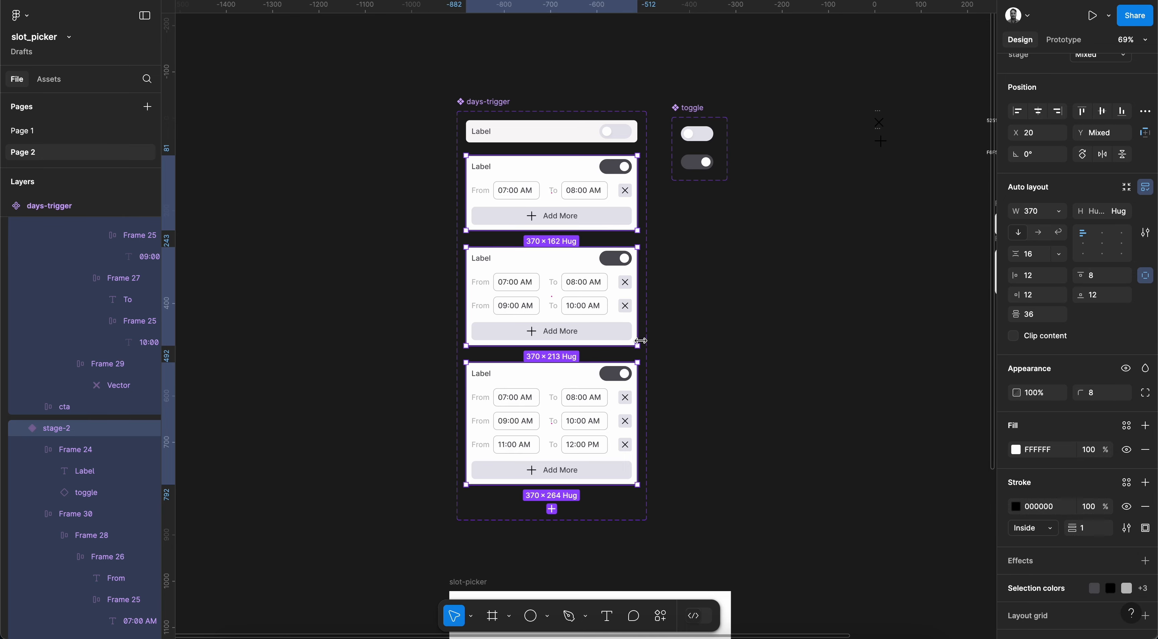
- Set the stroke colour of the stage-2, stage-3 and stage-4 variants to the Add More button's fill colour, E5E5EE
scroll(640, 341, up, 2)
click(628, 331)
click(1064, 417)
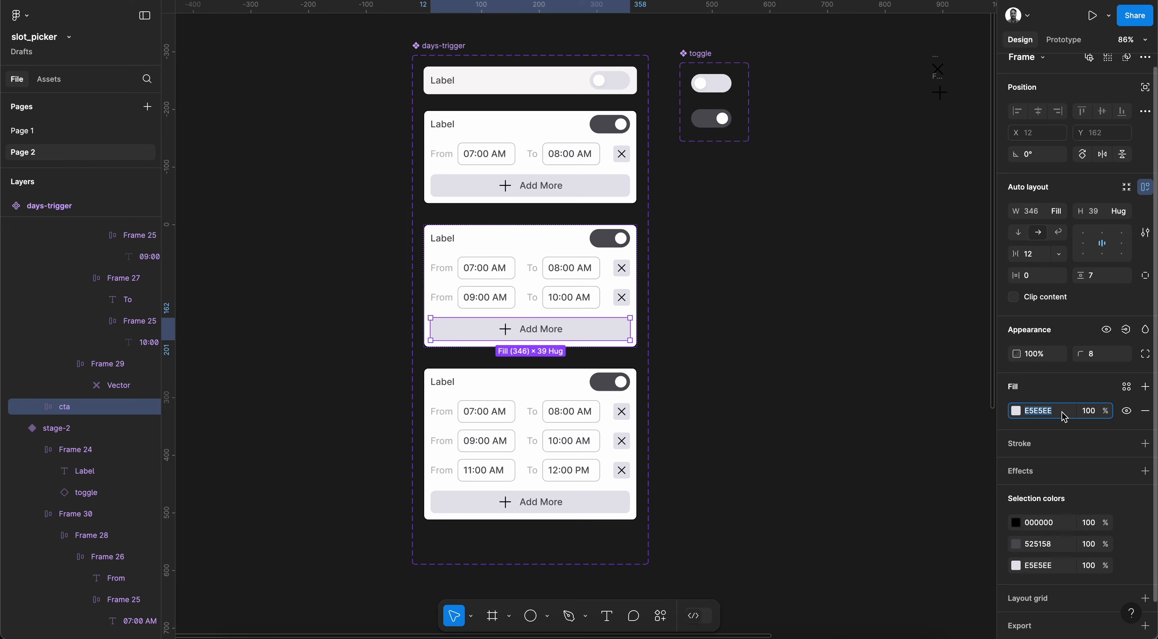
click(874, 382)
click(574, 146)
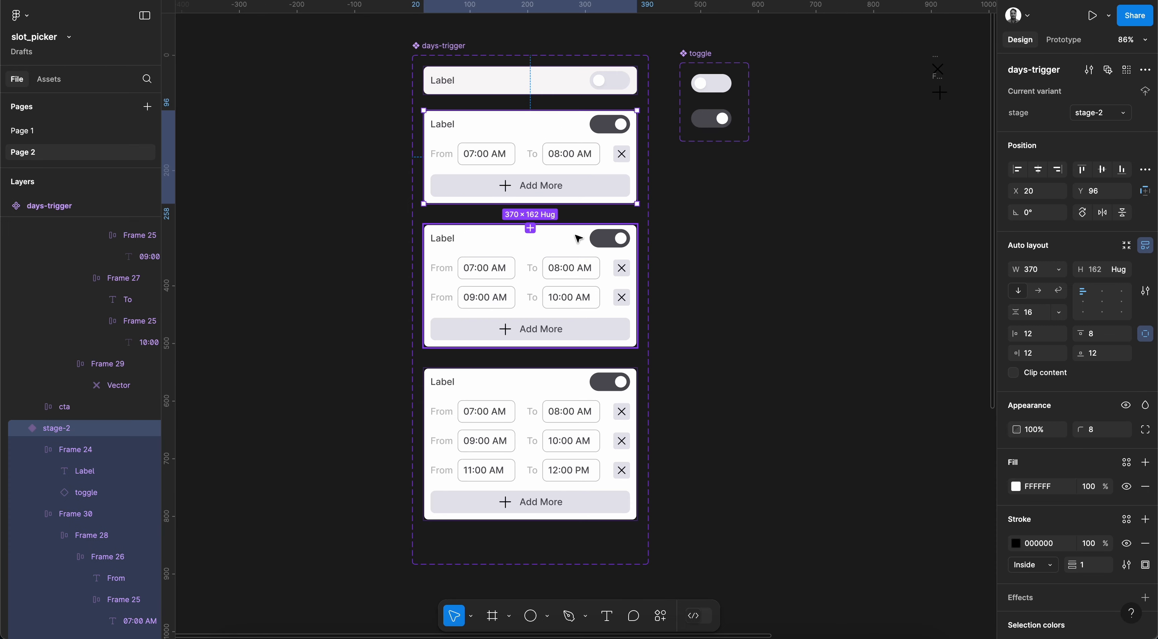
shift+click(577, 238)
shift+click(564, 382)
click(1063, 545)
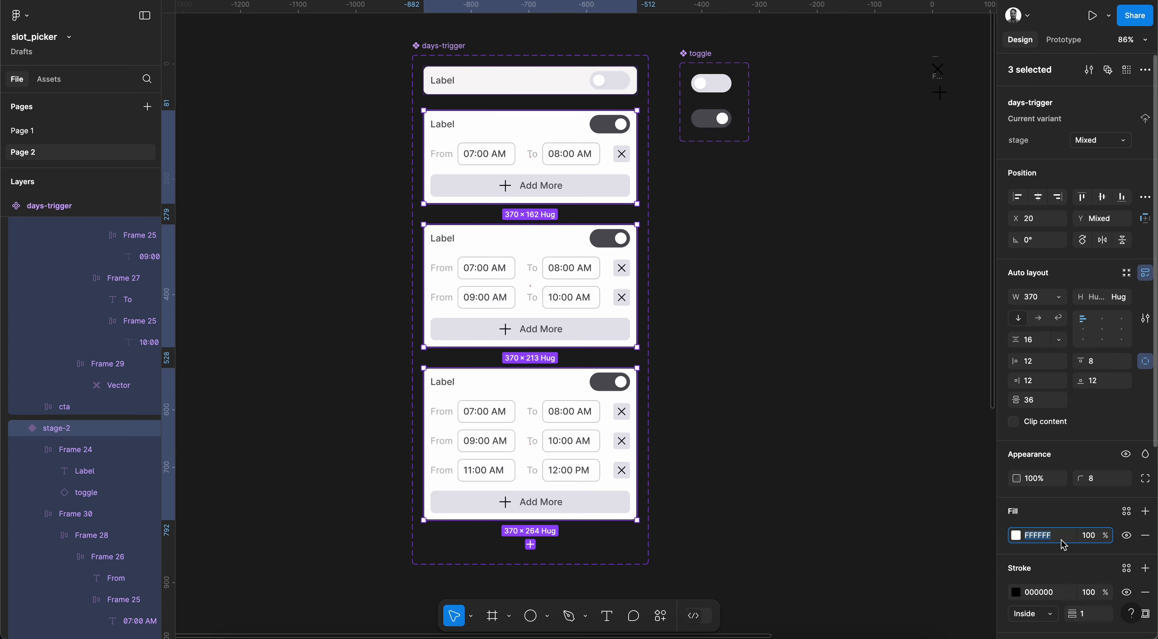
click(1056, 593)
click(783, 402)
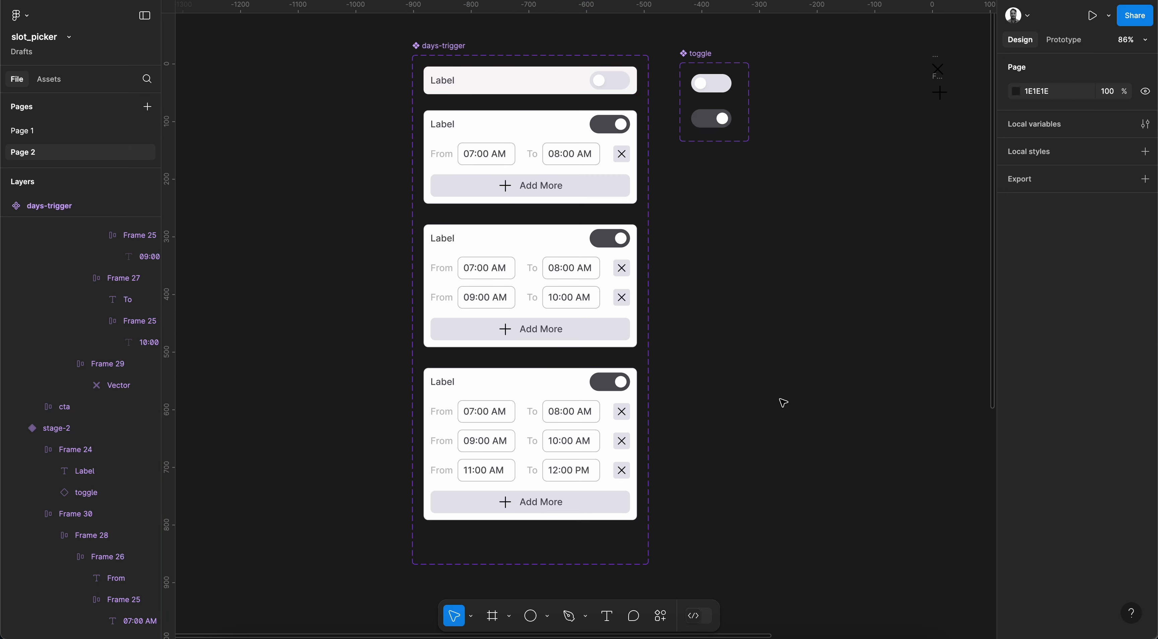
- Replay the slot-picker prototype from its start, testing the Monday toggle on and off and adding further time slots with Add More
key(super+alt+Return)
key(r)
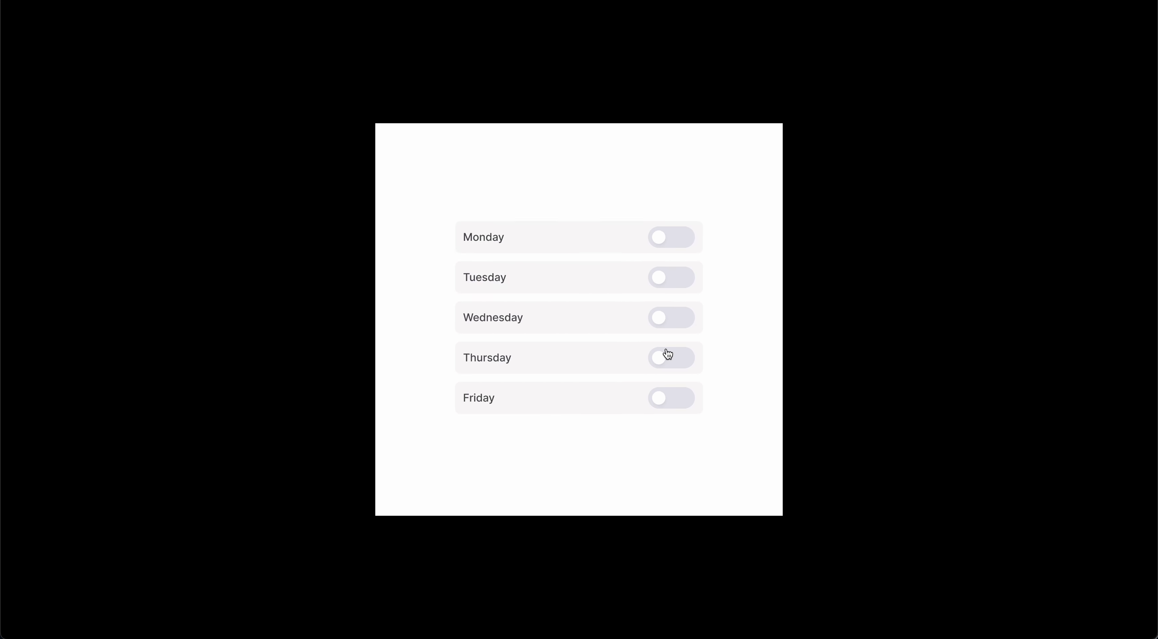
click(671, 238)
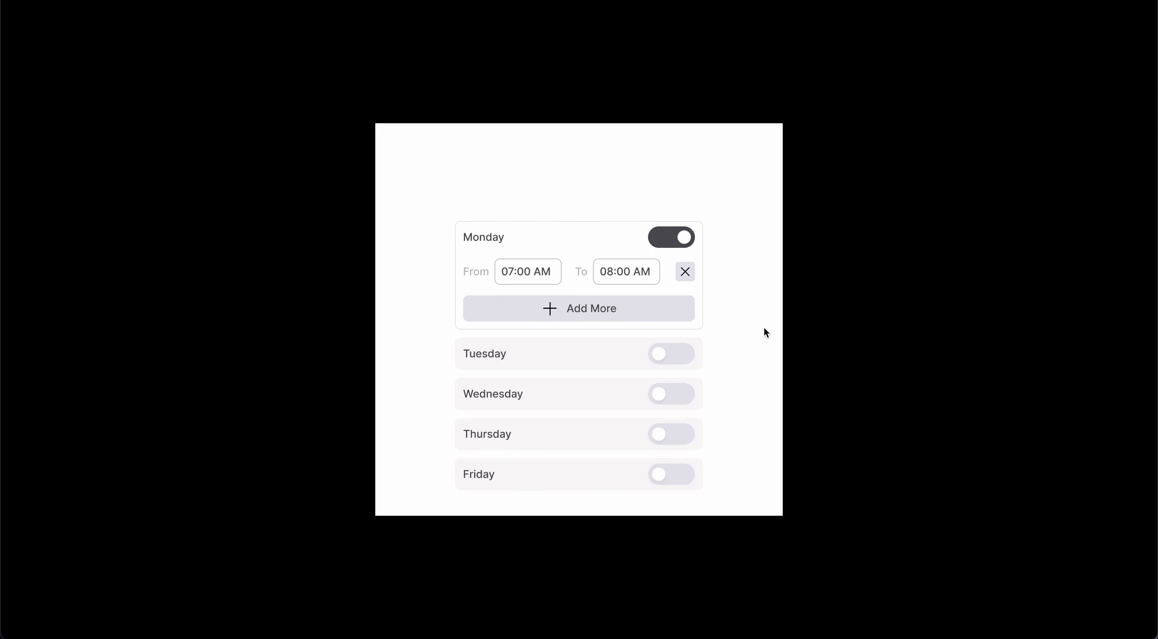
click(673, 238)
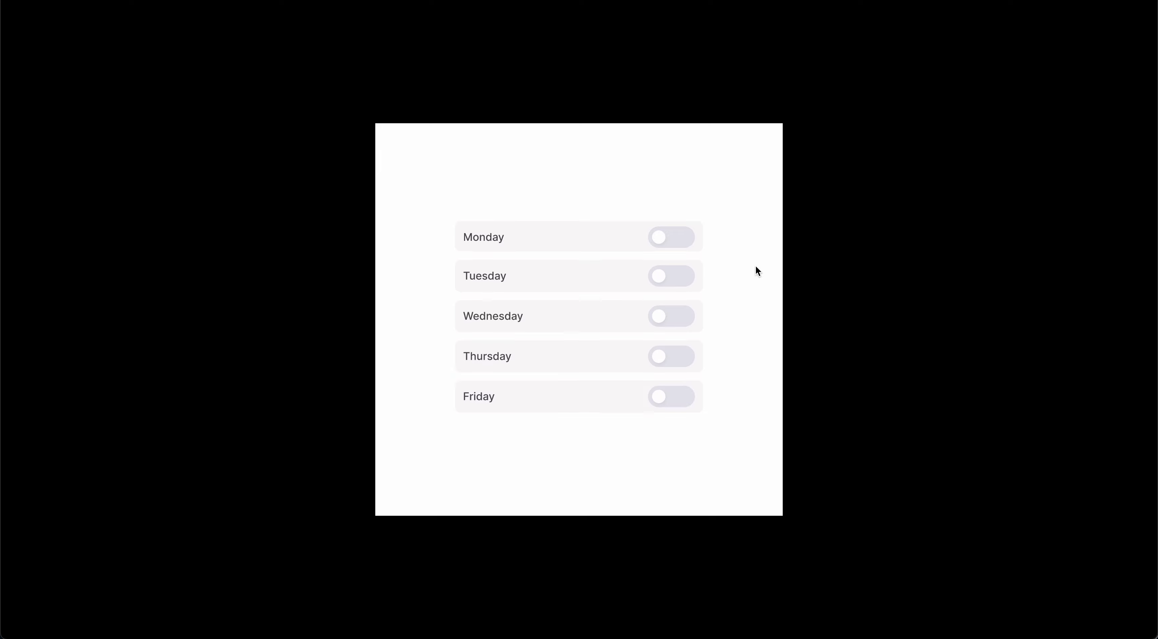
click(678, 238)
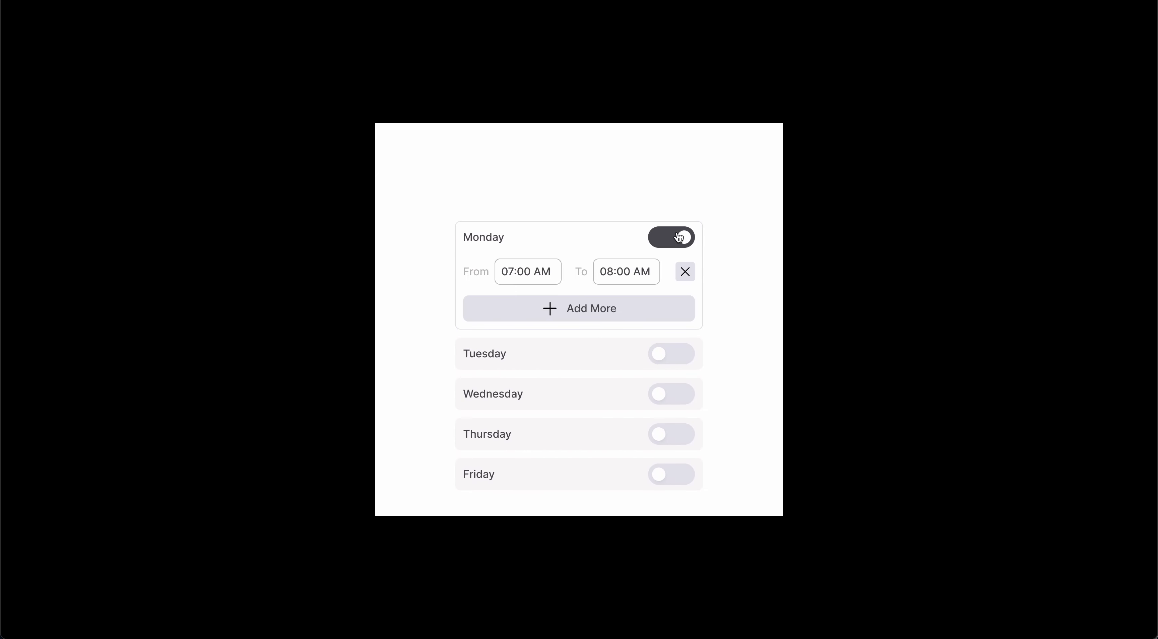
click(679, 238)
click(682, 242)
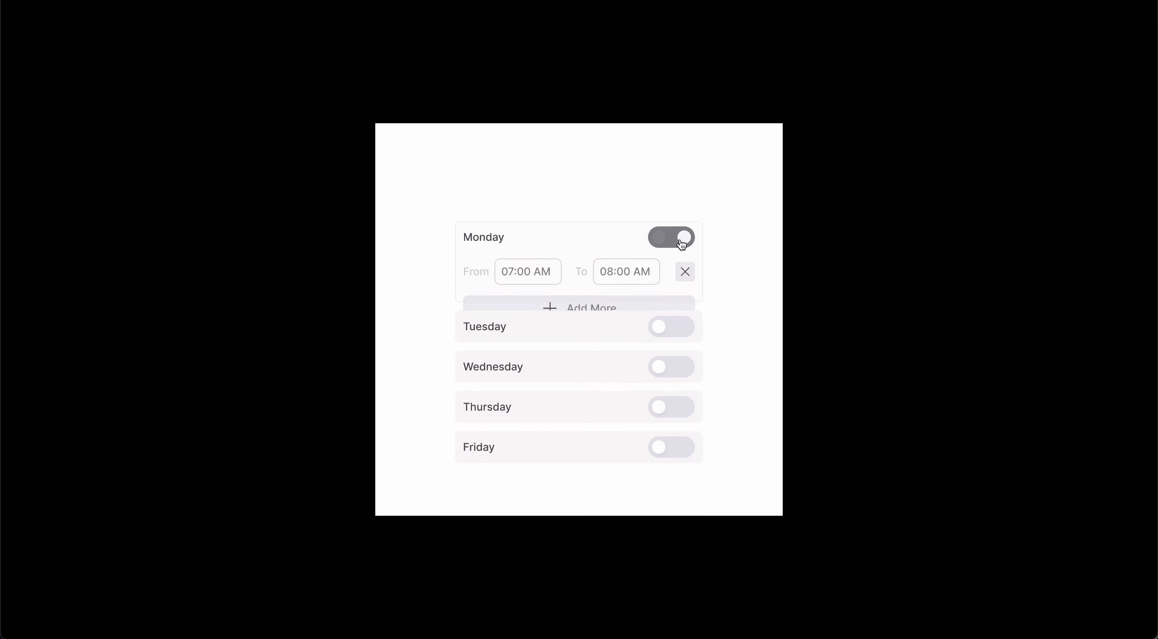
click(604, 309)
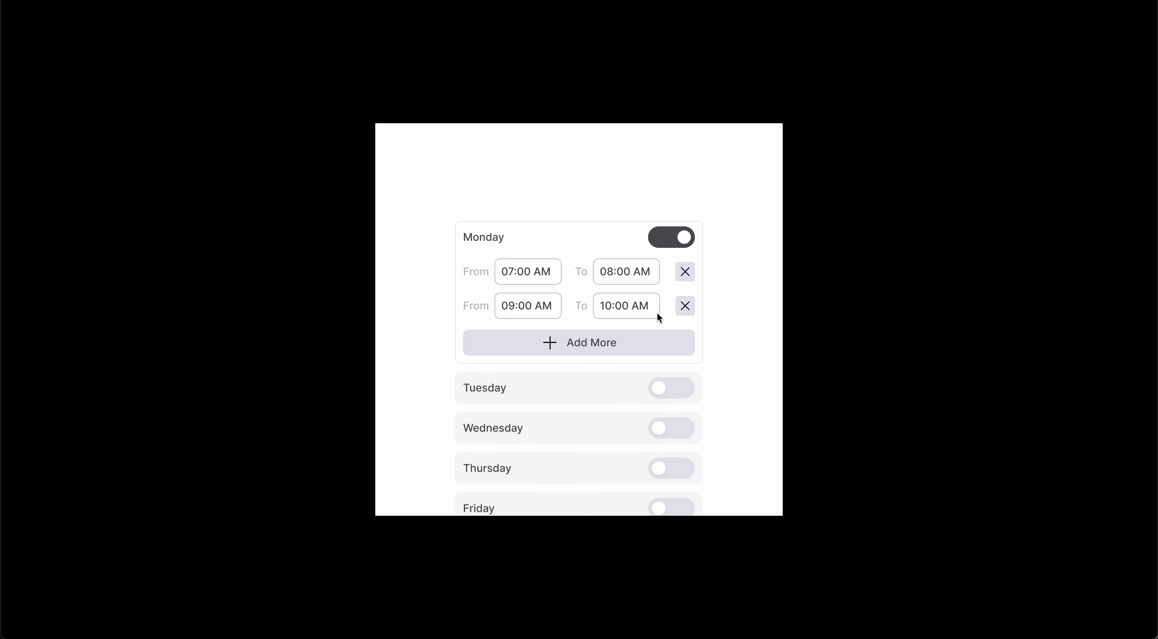
click(597, 347)
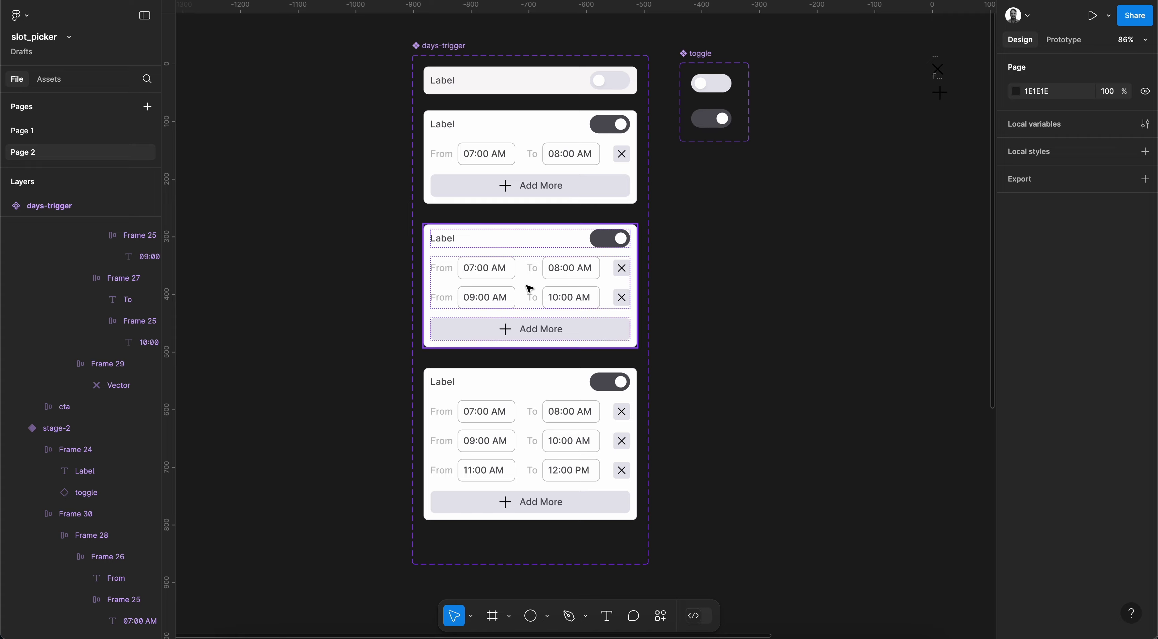
- Wrap the list of day rows inside the slot-picker frame in a new auto layout frame
scroll(617, 368, down, 1)
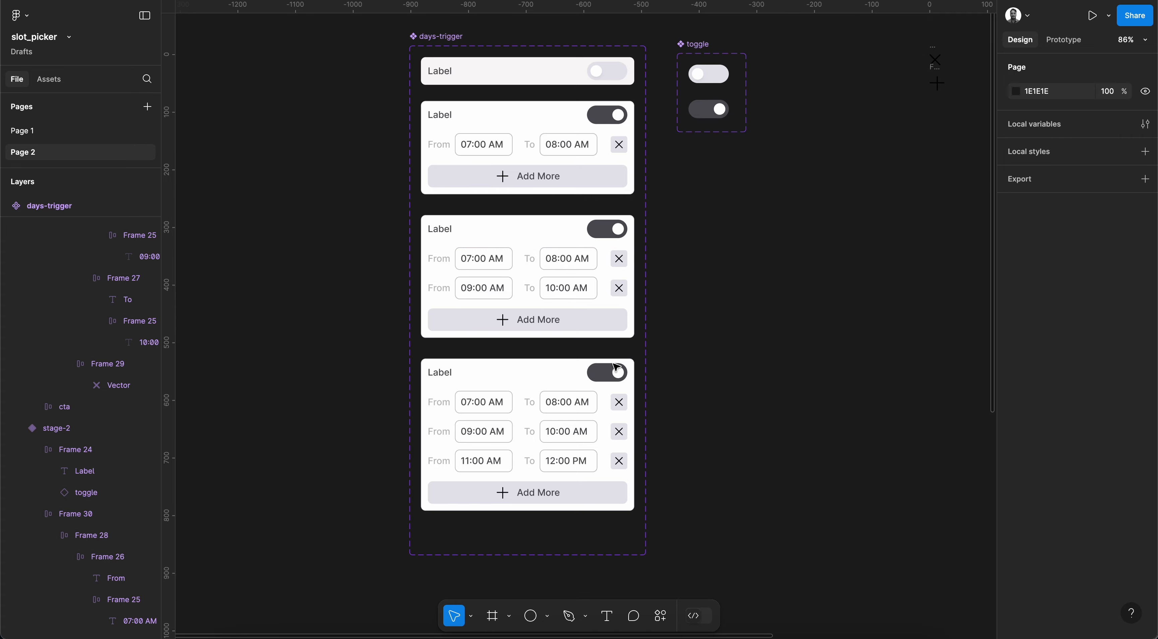
scroll(614, 365, down, 12)
scroll(614, 365, up, 2)
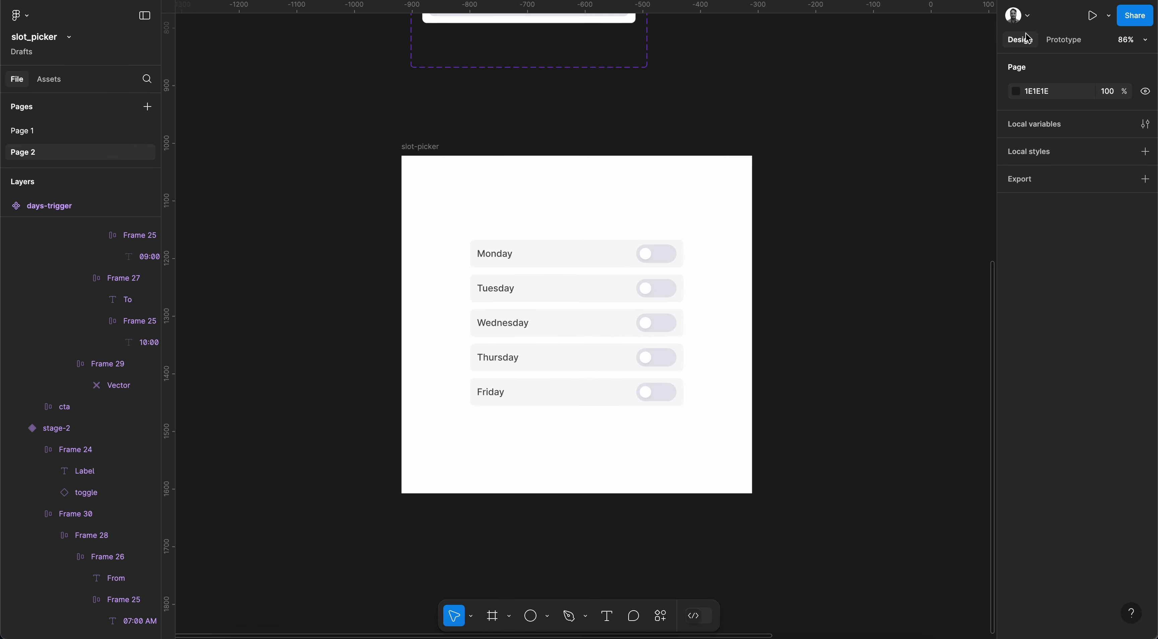
click(429, 146)
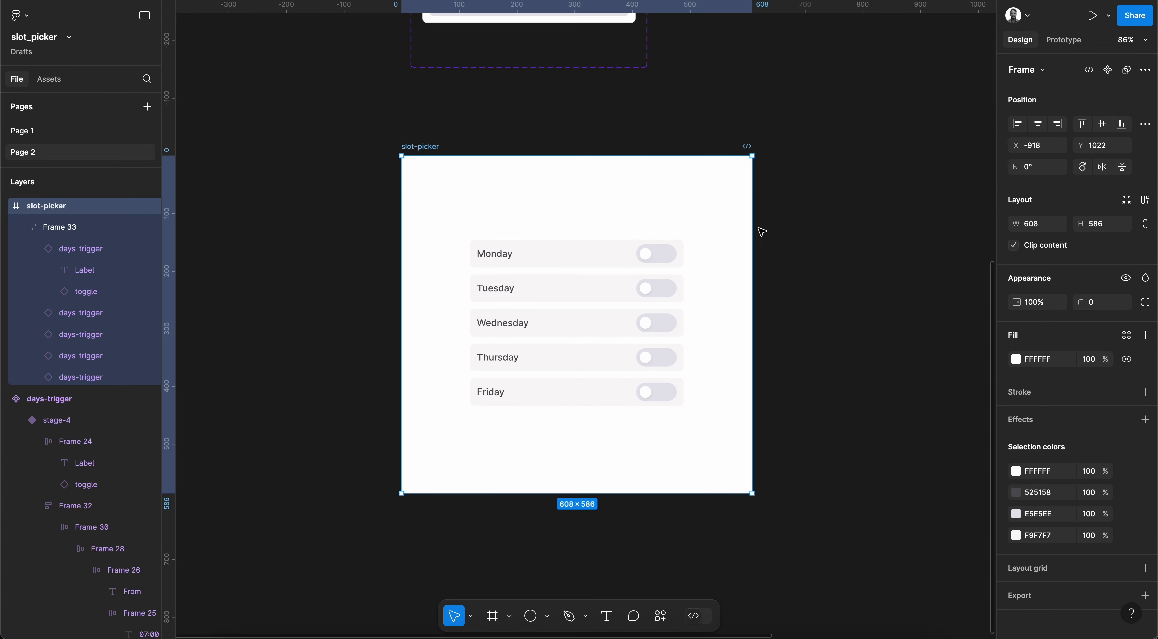
click(620, 241)
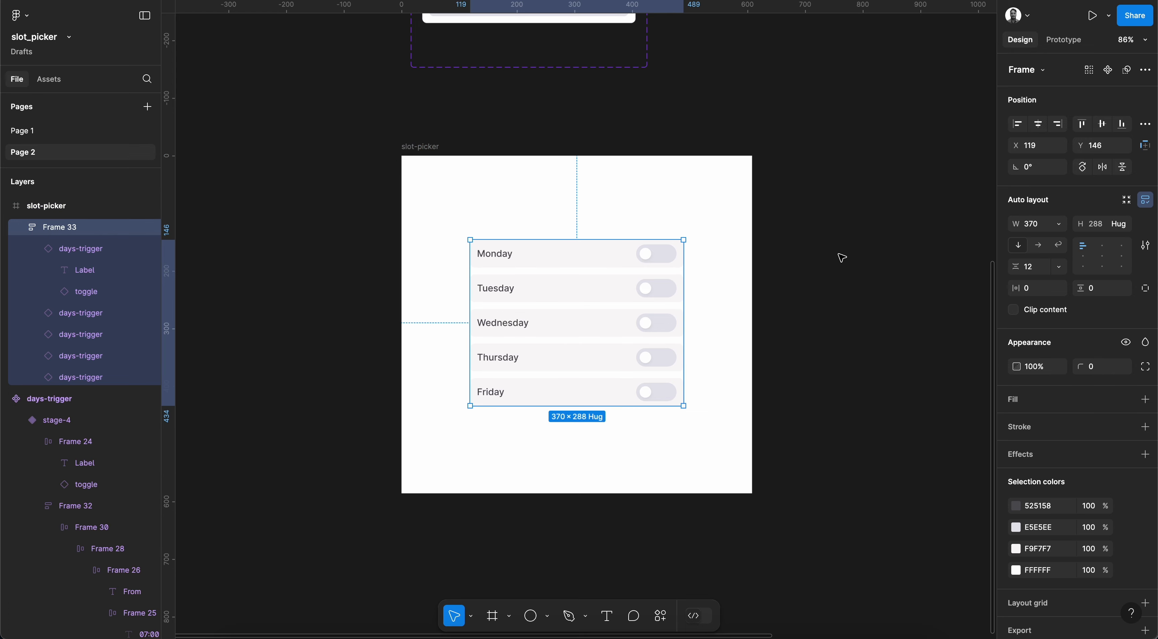
click(21, 227)
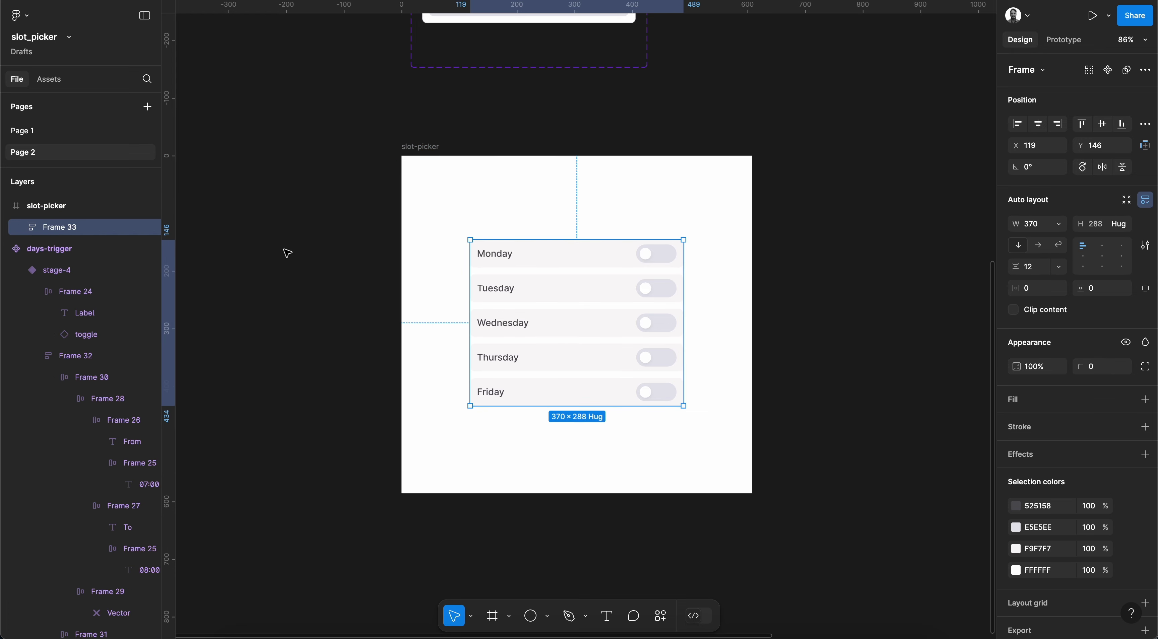
click(59, 212)
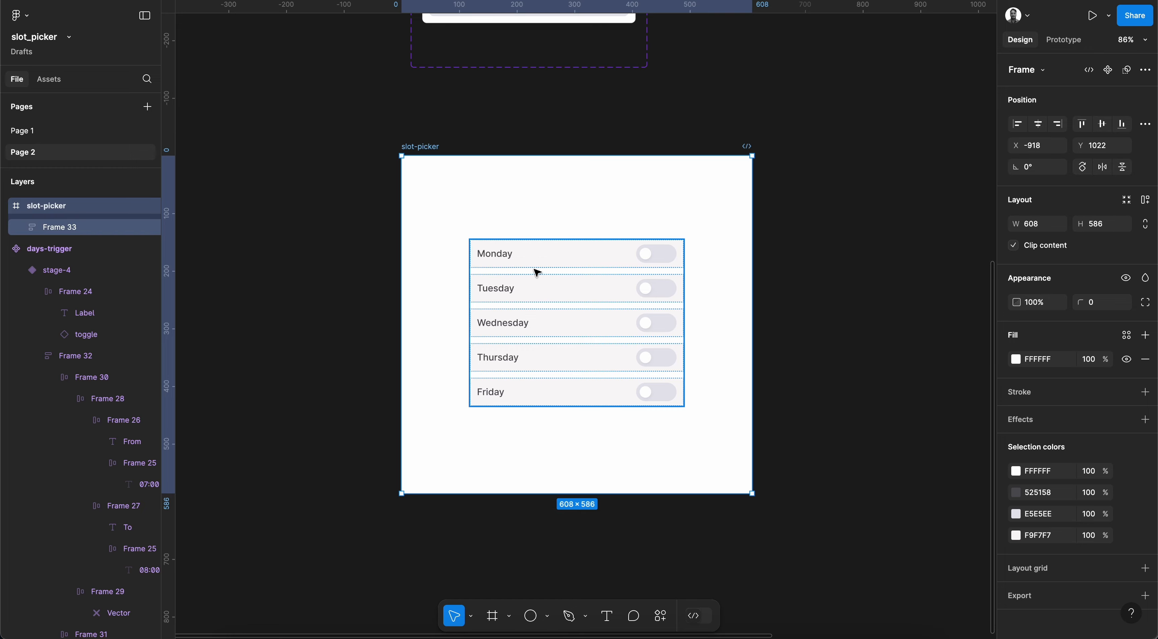
click(523, 258)
key(shift+a)
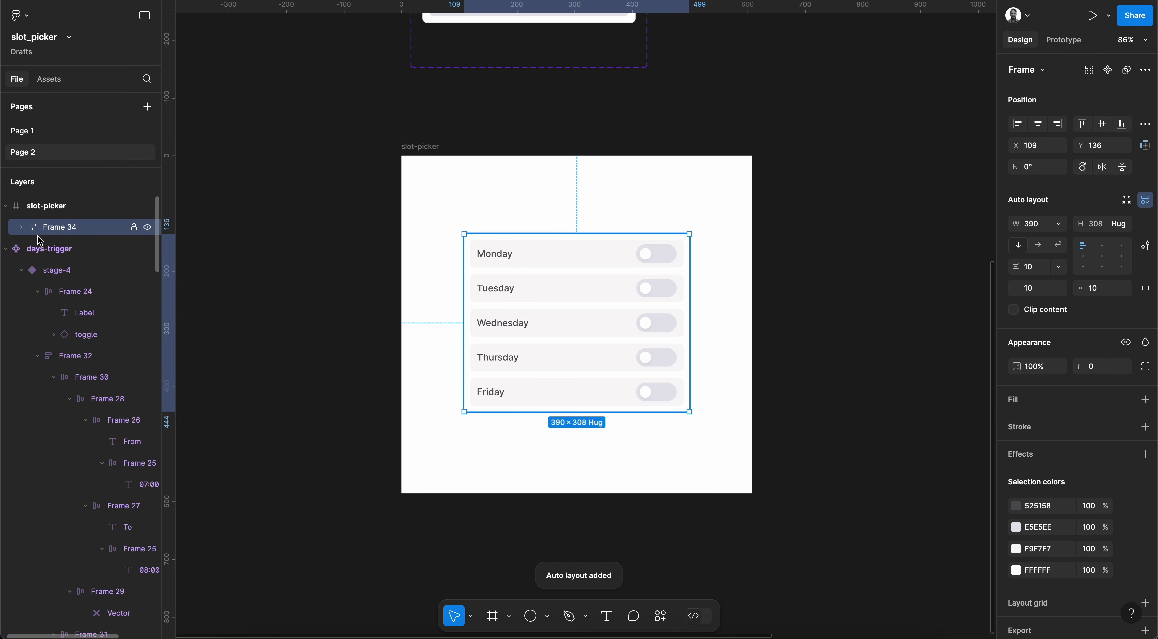
- Move the days list out of the slot-picker frame onto the page and delete the slot-picker frame
drag(53, 232, 54, 195)
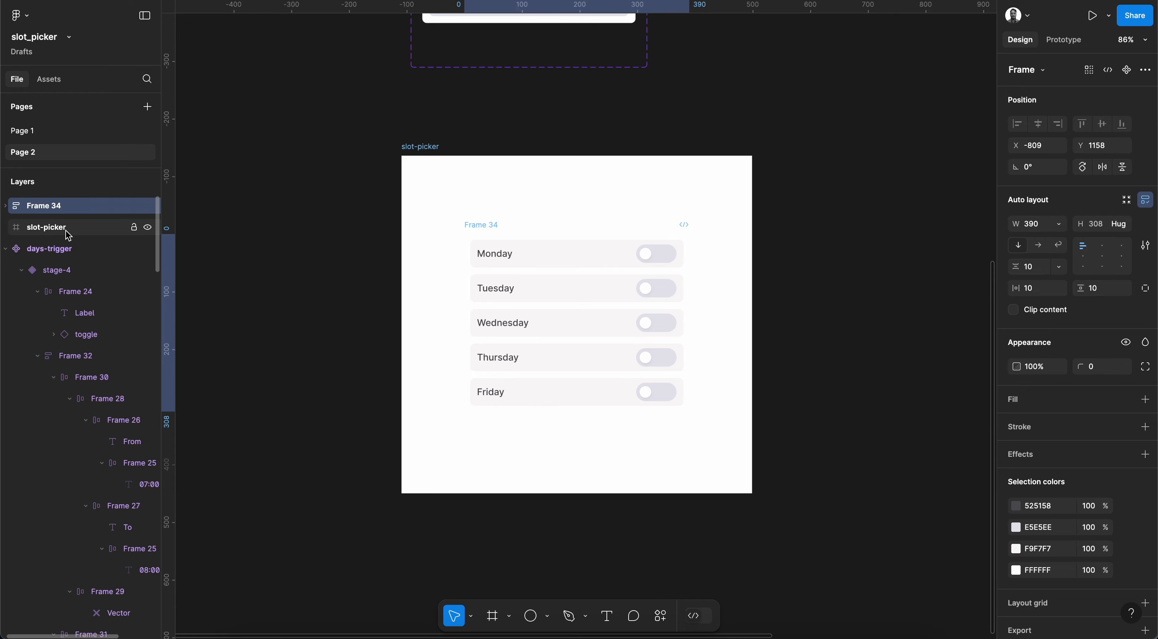
click(63, 232)
key(Delete)
- Give Frame 34 a white FFFFFF fill and set its horizontal padding to 0
click(33, 209)
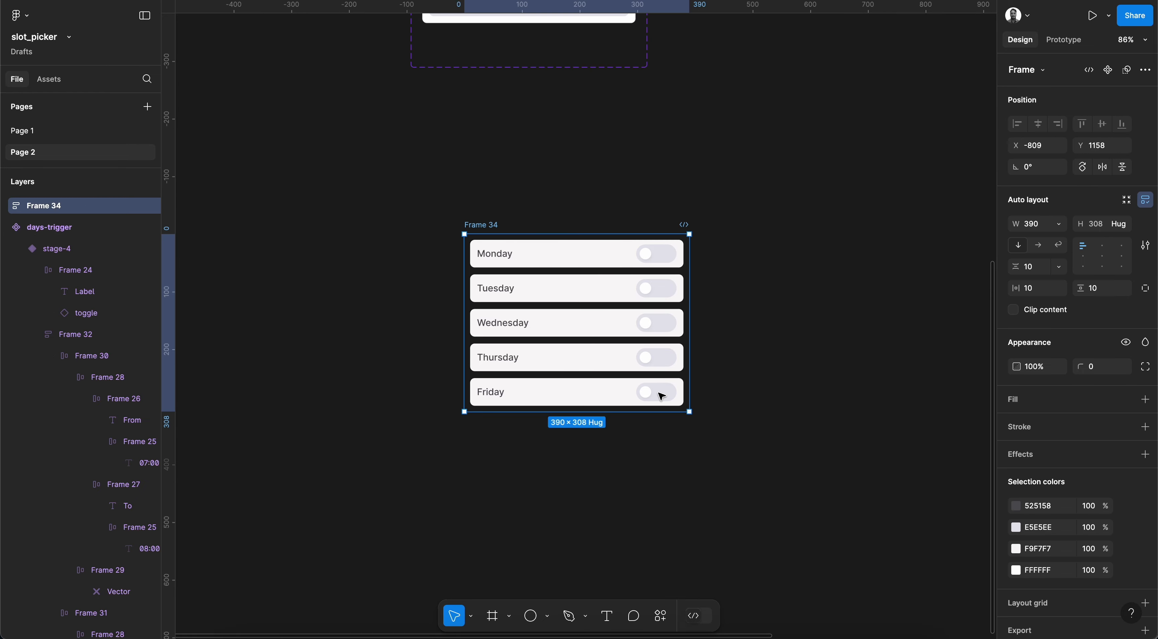
click(1145, 400)
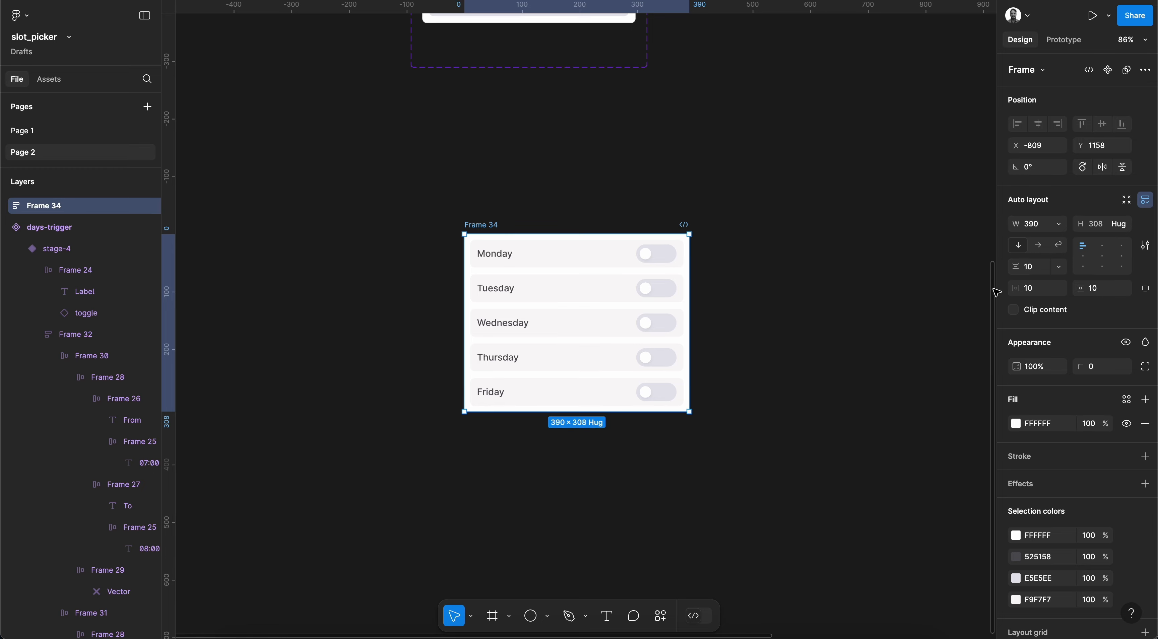
click(1034, 288)
text(40)
key(Return)
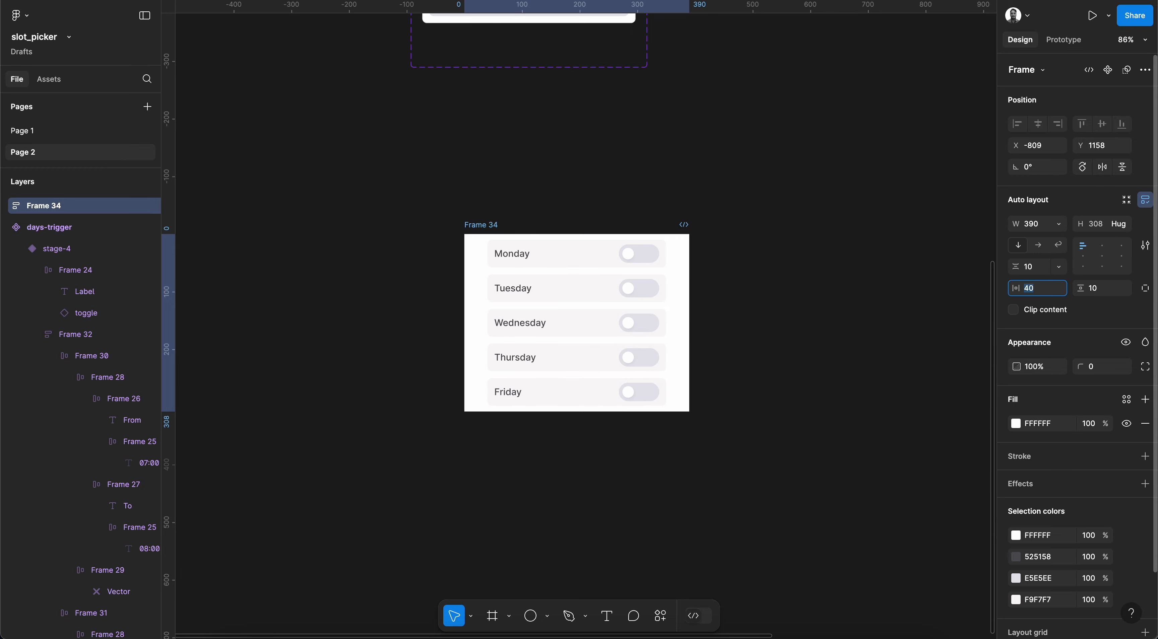
key(Return)
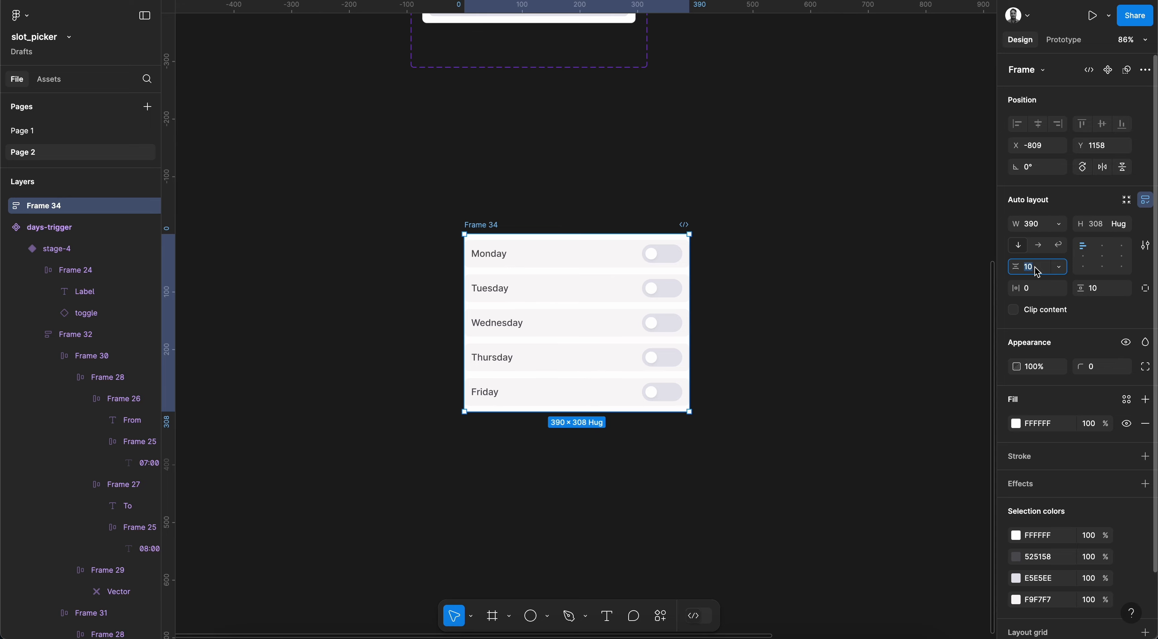
- Set Frame 34's vertical padding to 90 and its width to 600
click(1107, 284)
text(20)
key(Return)
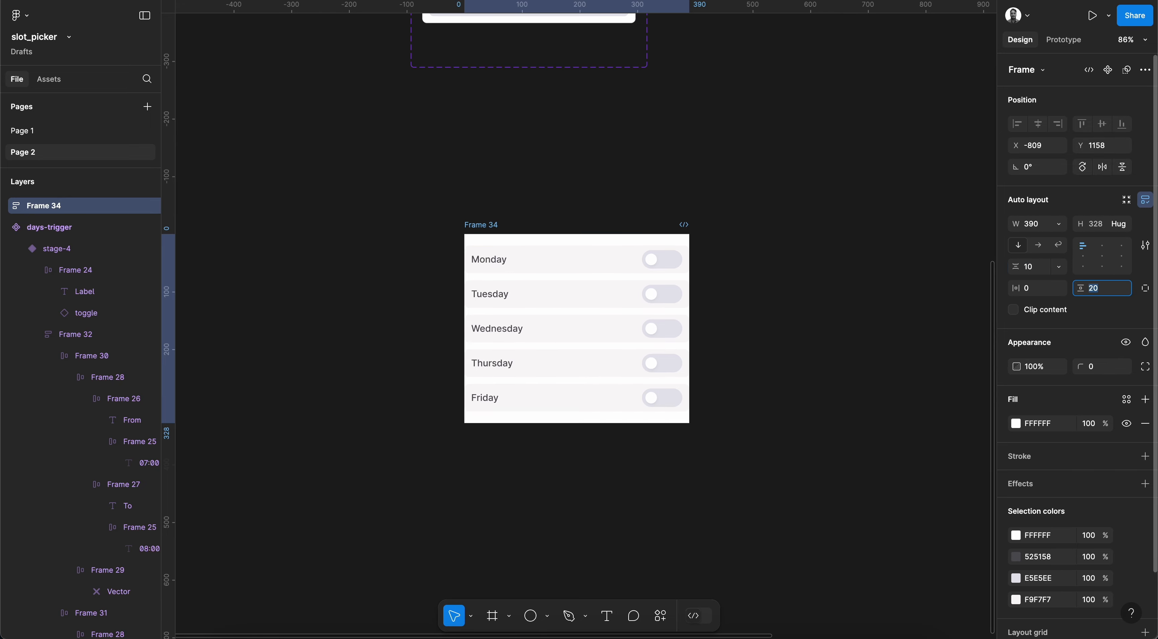
mouse_move(1083, 298)
mouse_down()
mouse_move(1114, 299)
mouse_move(1082, 299)
mouse_up()
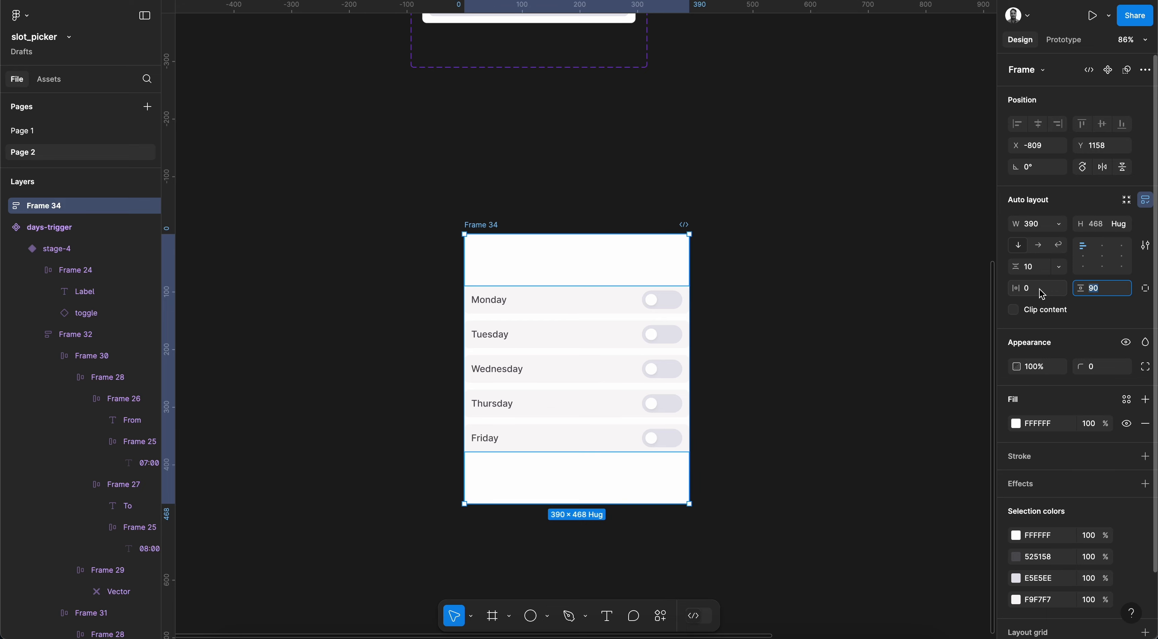
click(1039, 224)
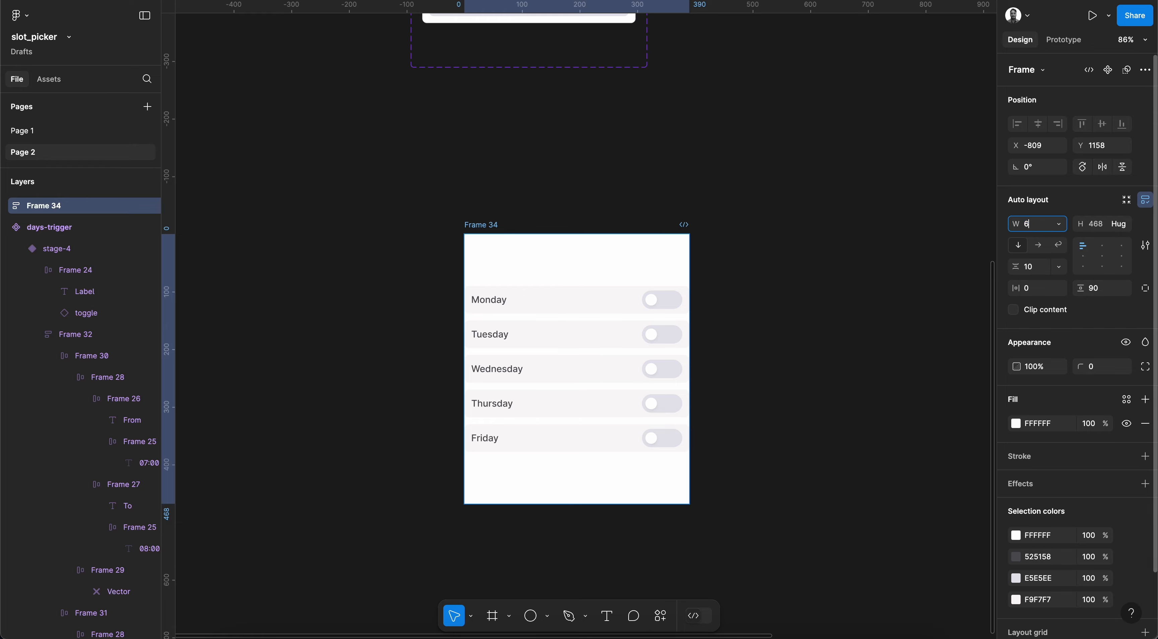
text(600)
key(Return)
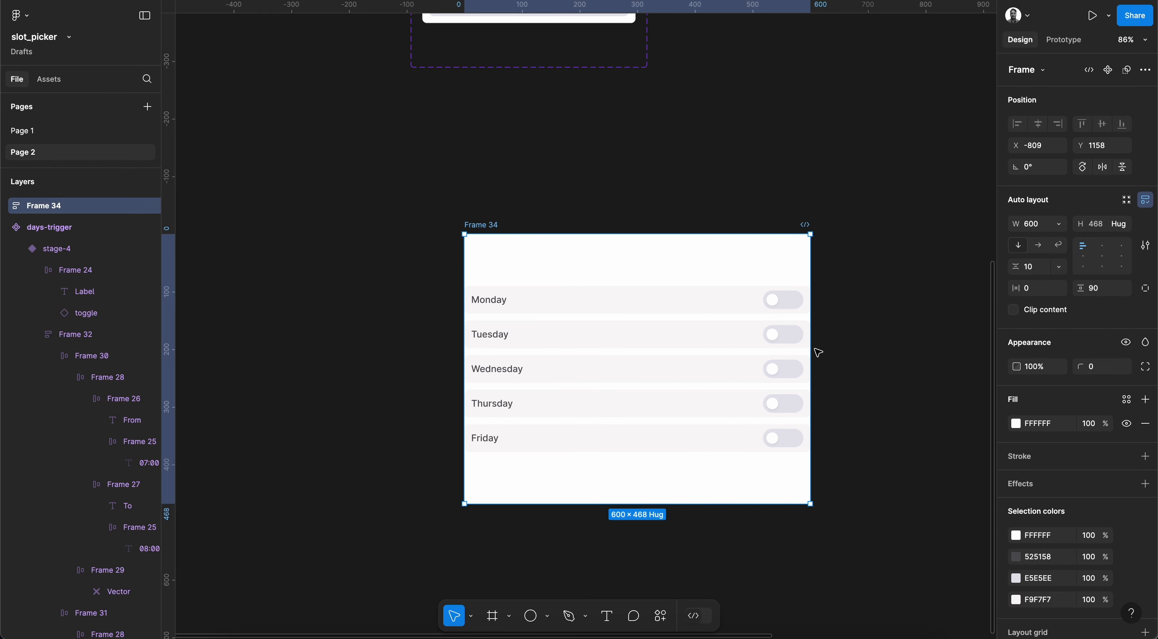
- Set the width of Frame 33, the inner list of day rows, to 360
click(6, 227)
click(6, 205)
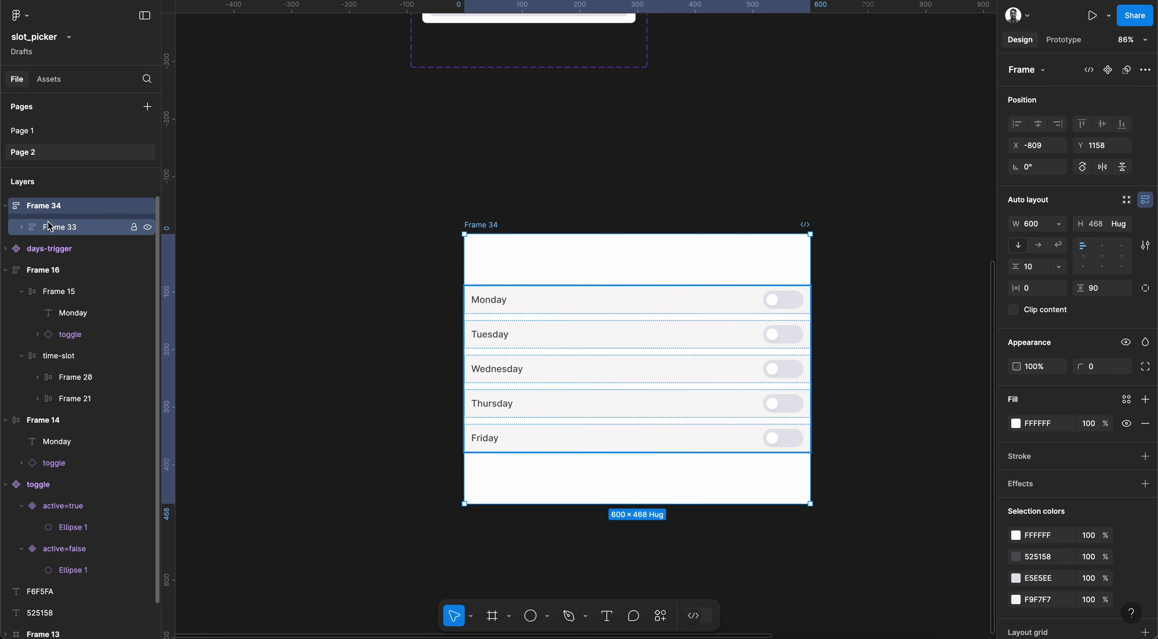
click(50, 226)
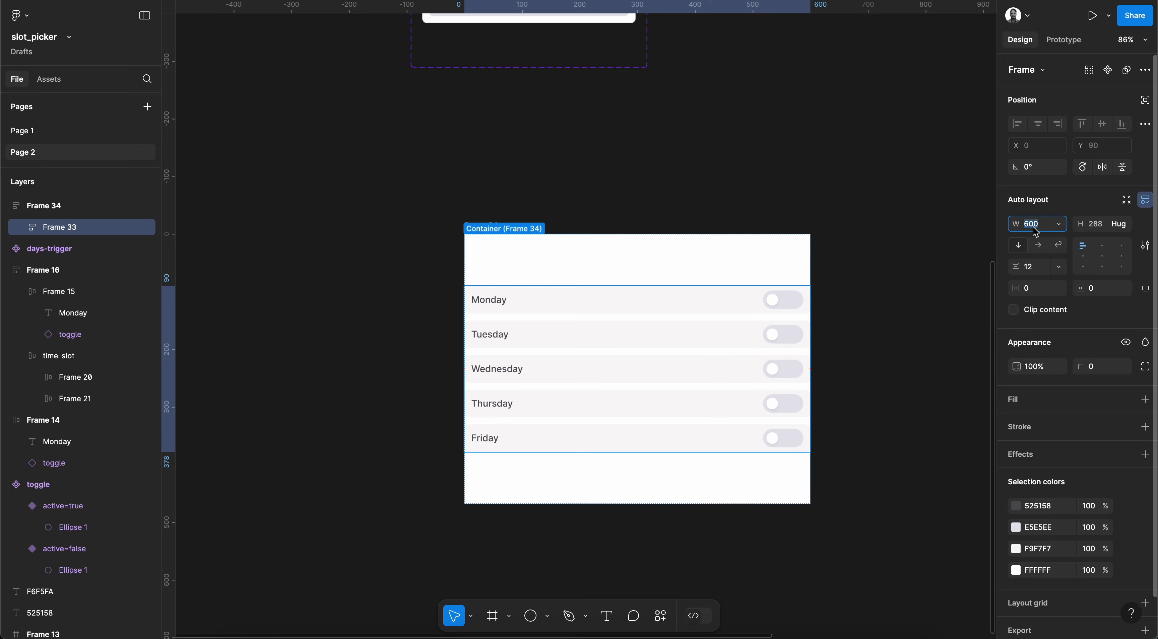
text(360)
key(Return)
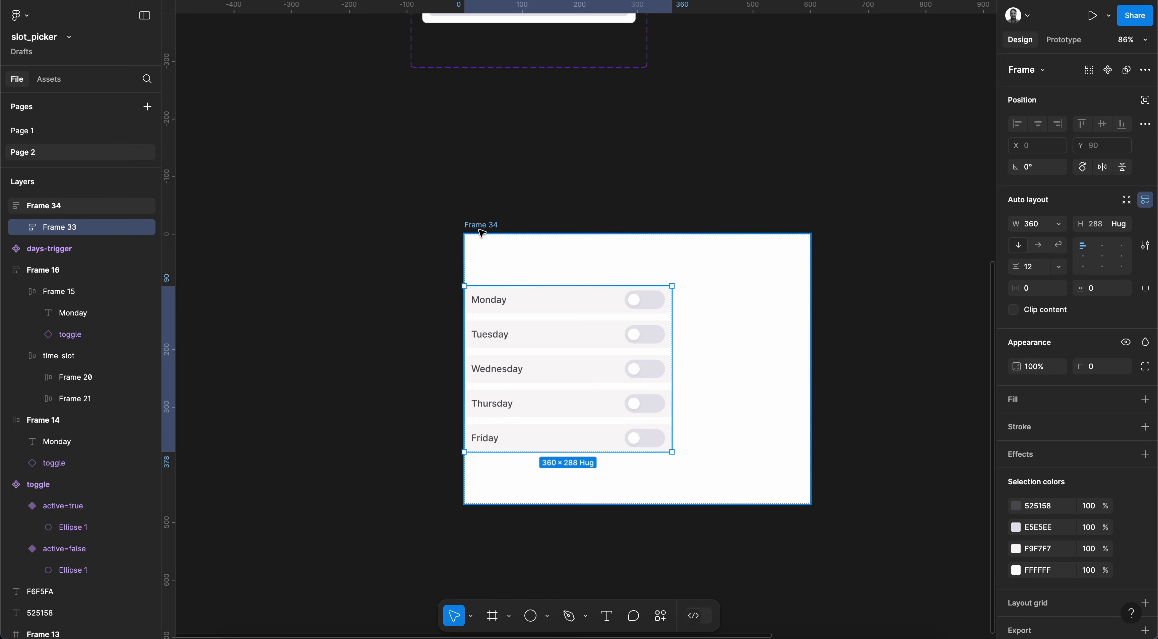
- Centre the days list inside Frame 34 and set that frame's vertical padding to 110
click(515, 245)
click(1103, 257)
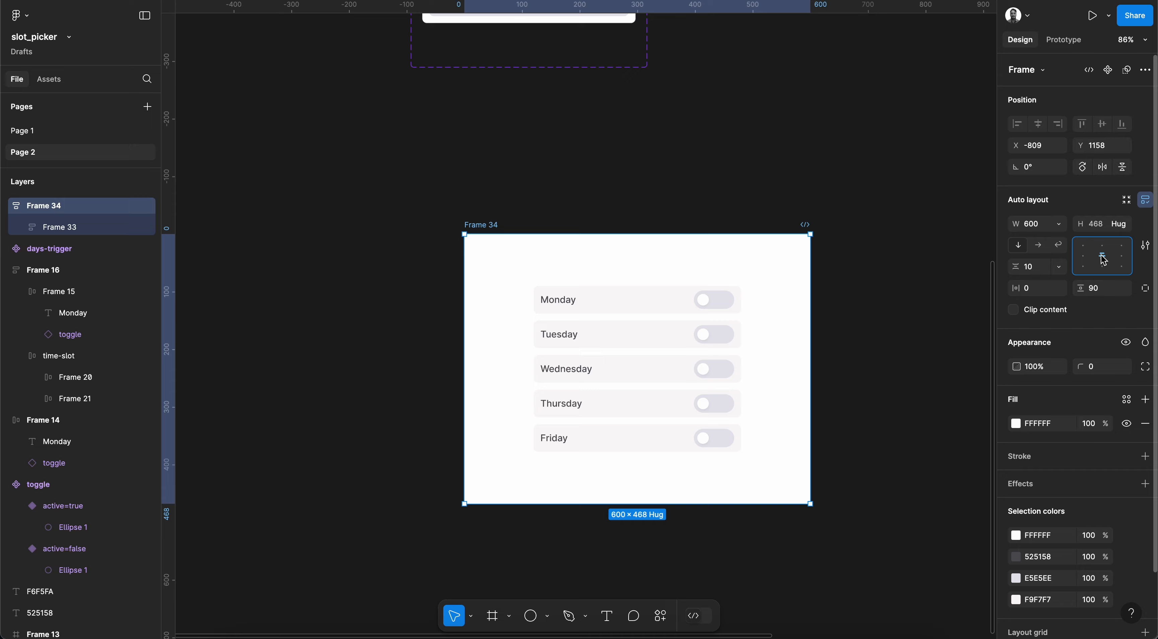
click(927, 342)
click(496, 228)
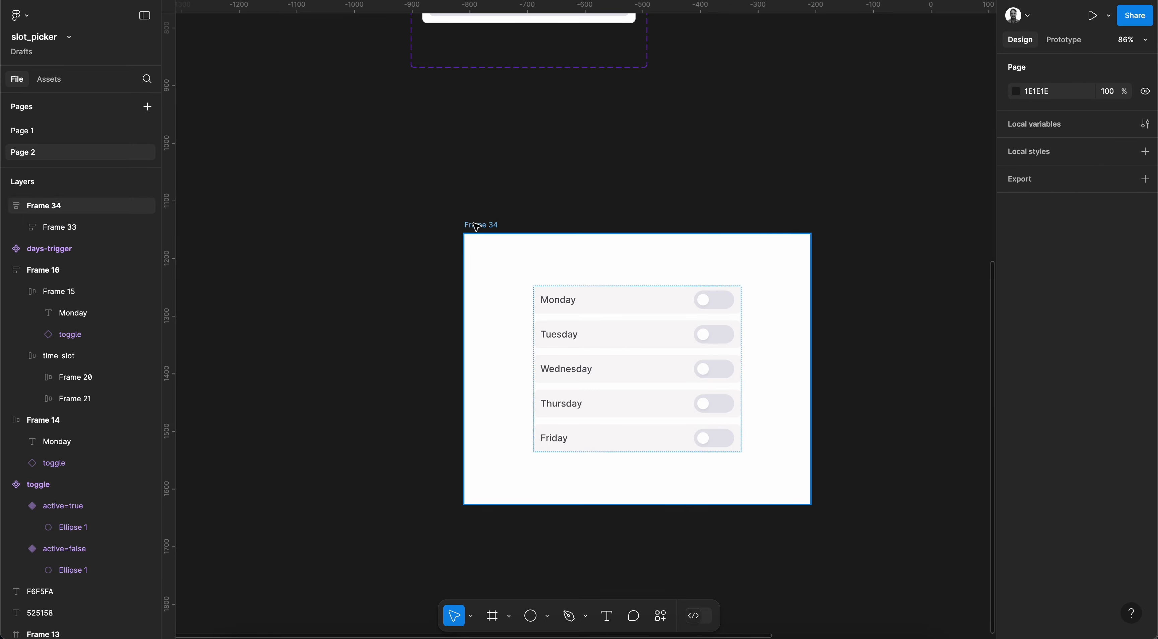
click(1098, 291)
text(110)
key(Return)
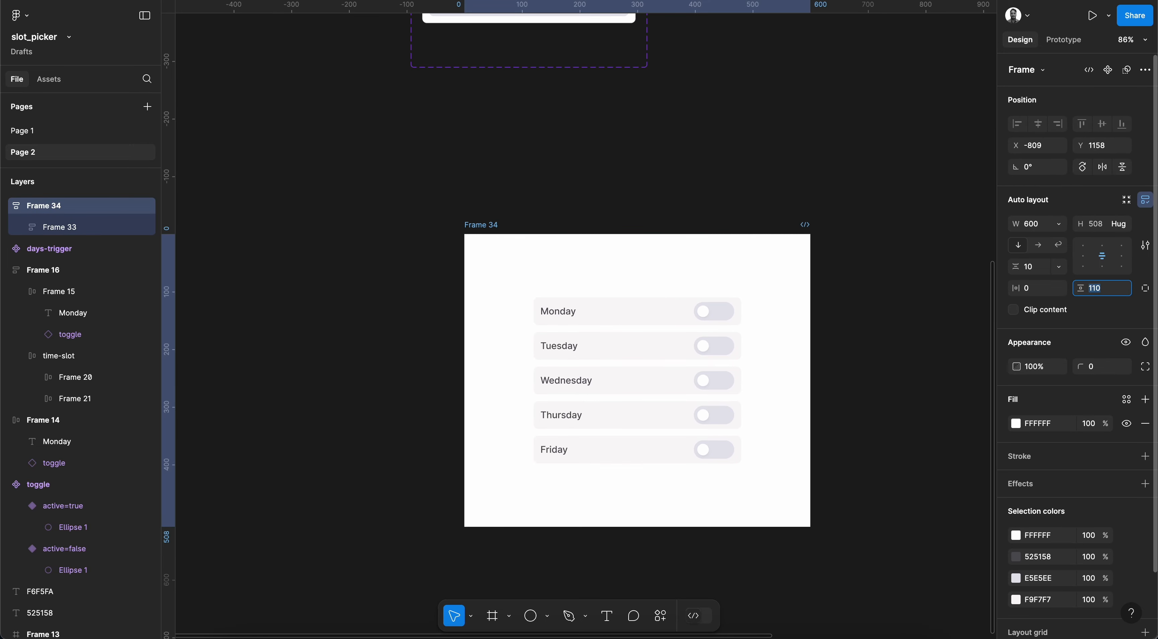
- Make Frame 34 the starting point of a prototype flow, Flow 1
click(360, 153)
key(super+alt+Return)
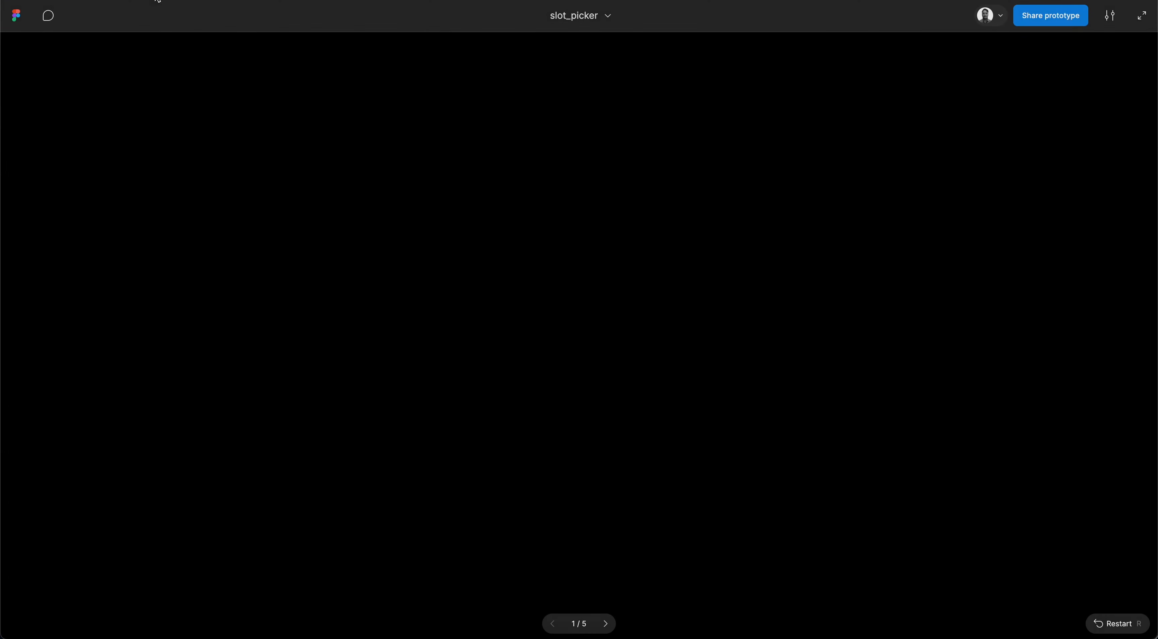
key(Escape)
click(482, 224)
click(1064, 39)
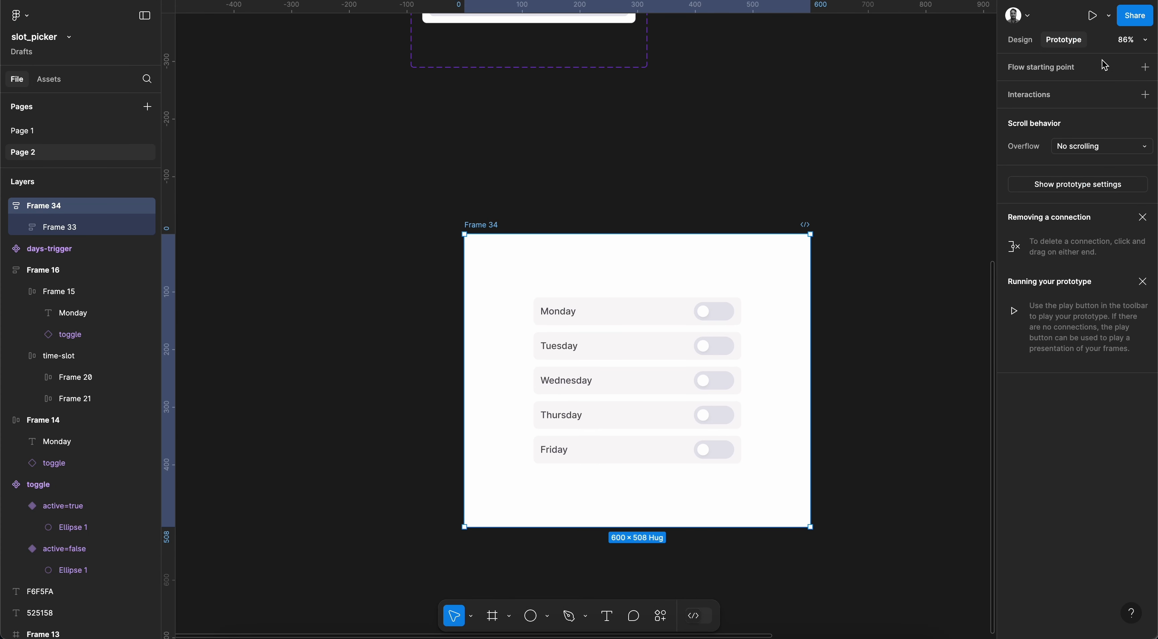
click(1145, 67)
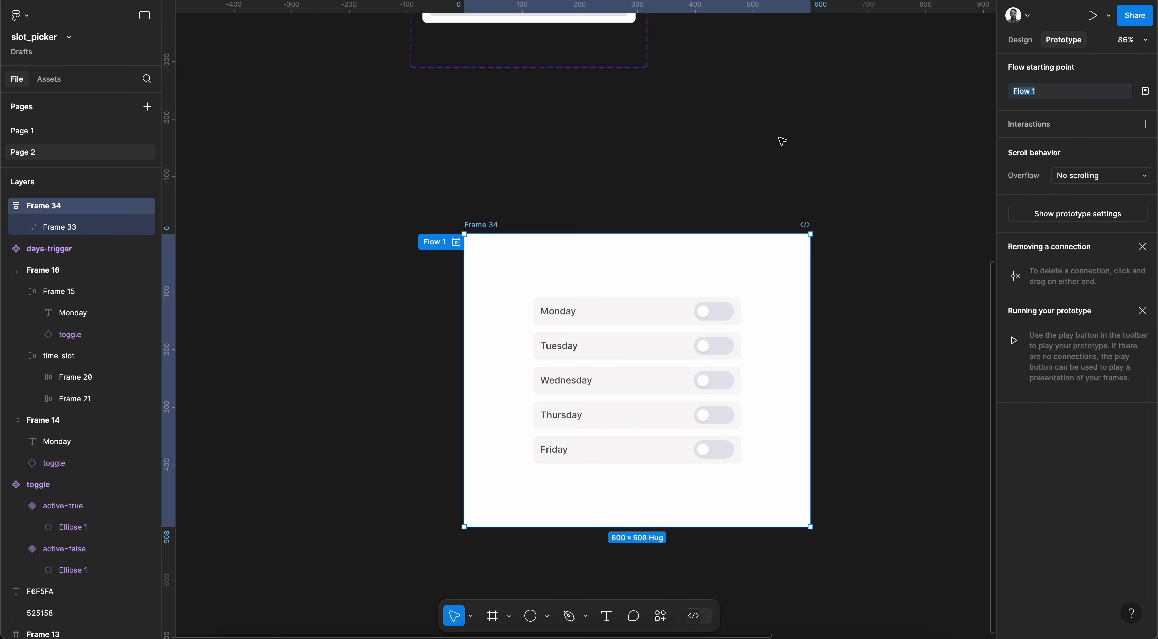
click(1033, 39)
- Play the Frame 34 prototype, test the Monday toggle, and return to the design file
click(1092, 15)
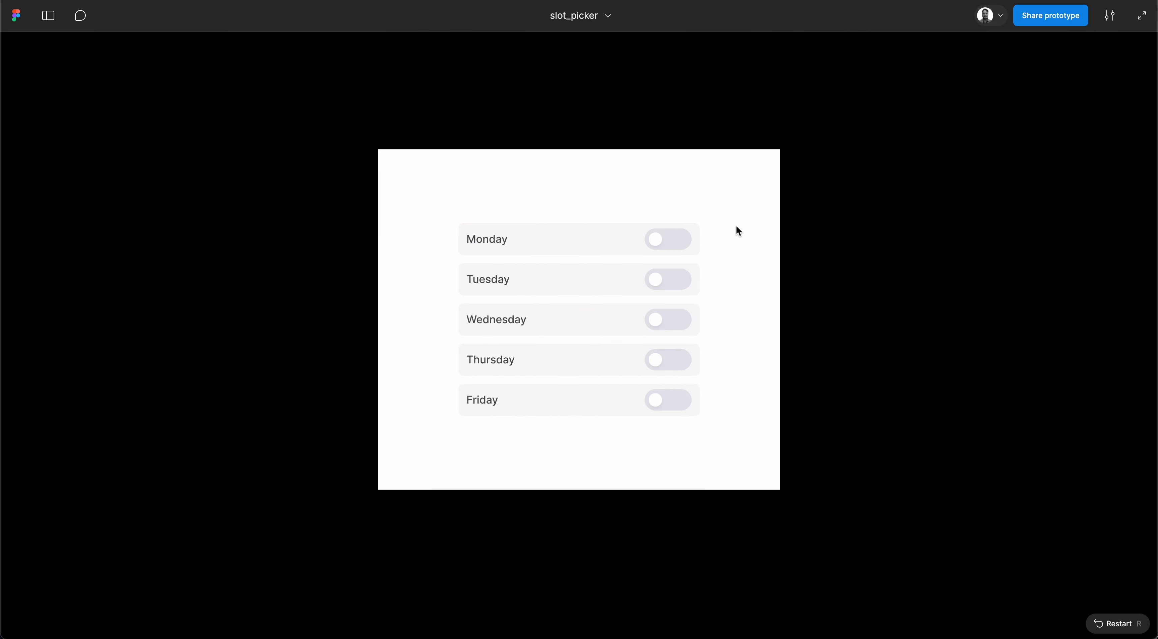
click(674, 238)
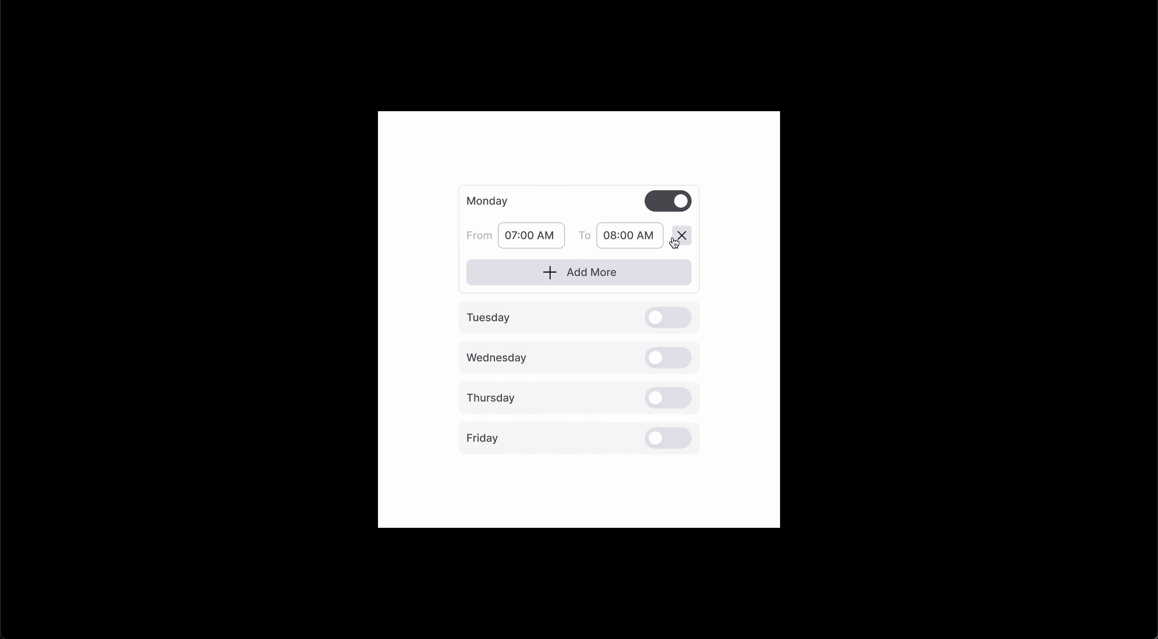
click(207, 19)
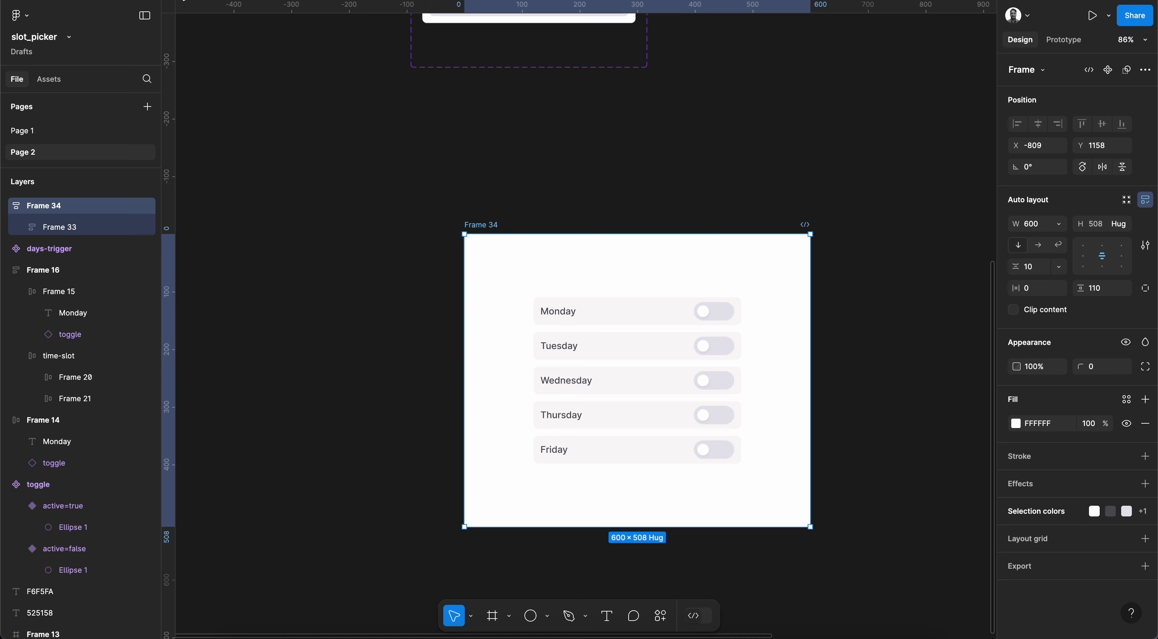
- Move the days list out of Frame 34 onto the empty canvas and delete Frame 34
click(491, 218)
scroll(499, 214, down, 3)
click(491, 218)
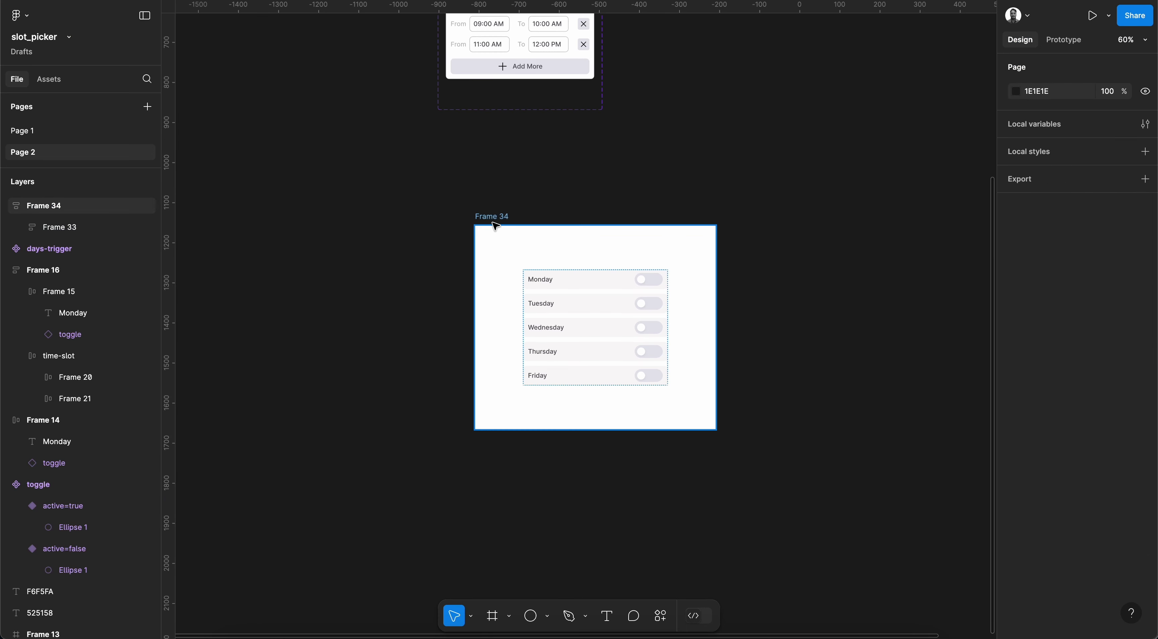
scroll(845, 263, down, 3)
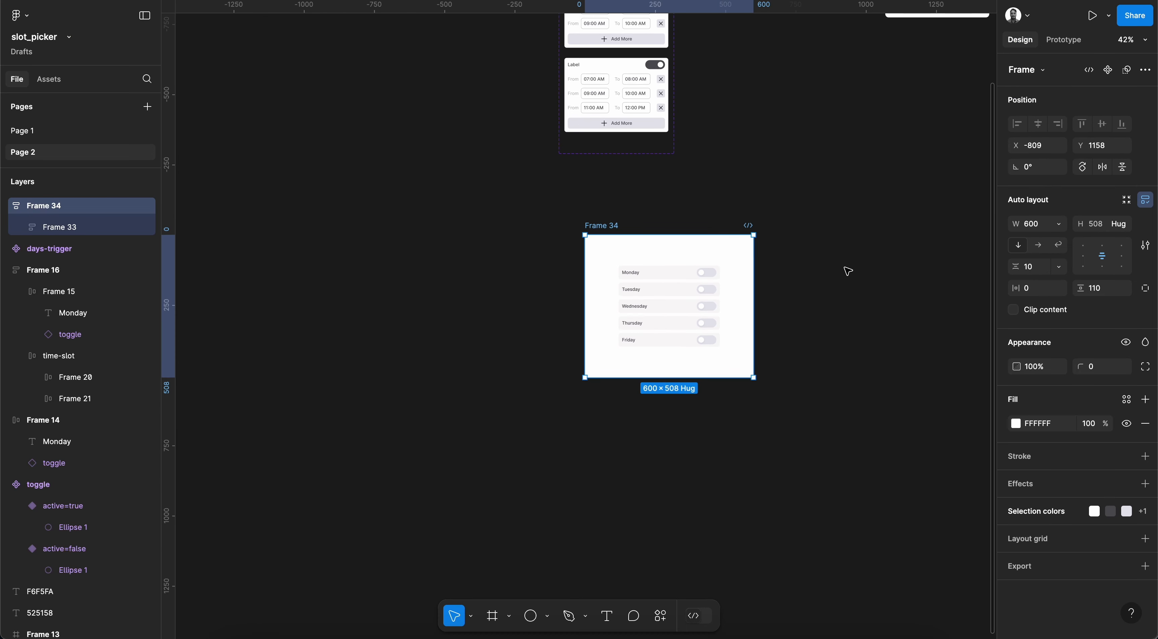
drag(657, 280, 309, 257)
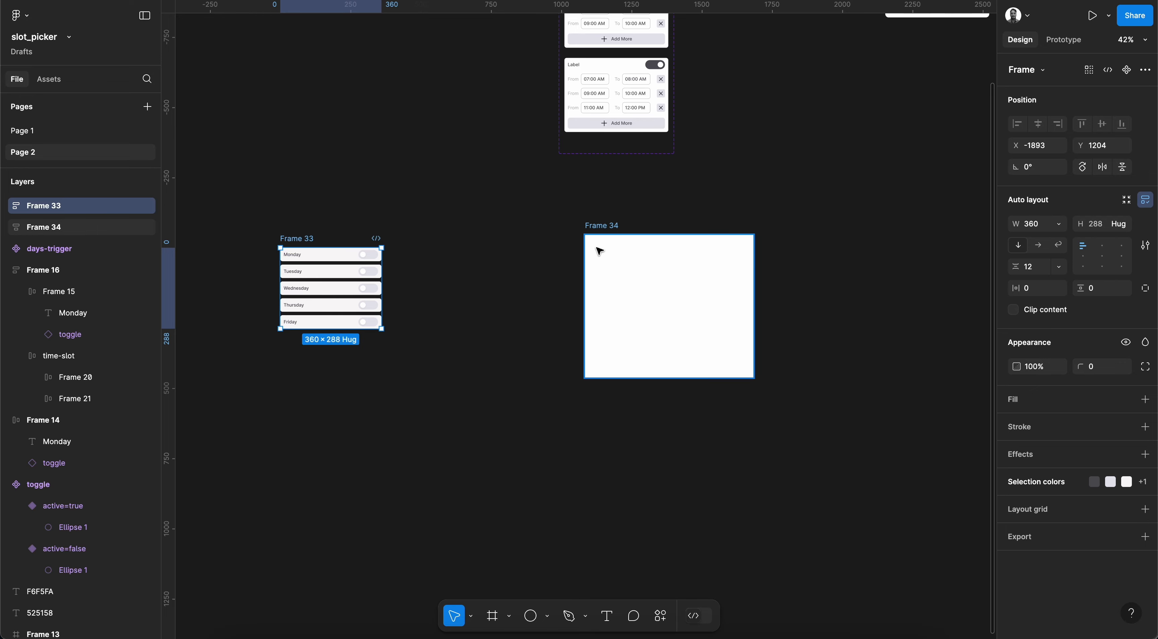
click(609, 229)
key(Delete)
- Add a 1280×832 MacBook Air frame and place the days list inside it at about X 441, Y 55
key(f)
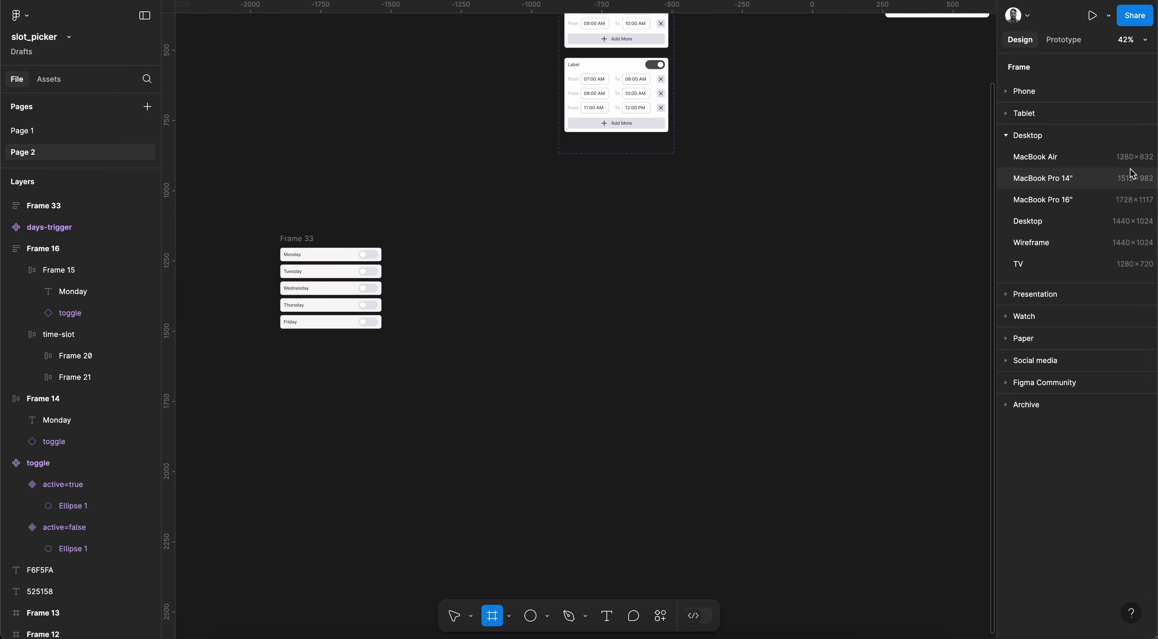
click(1129, 157)
drag(290, 246, 552, 229)
double_click(530, 252)
- Make the MacBook Air - 1 frame the starting point of prototype flow Flow 1
key(super+alt+Return)
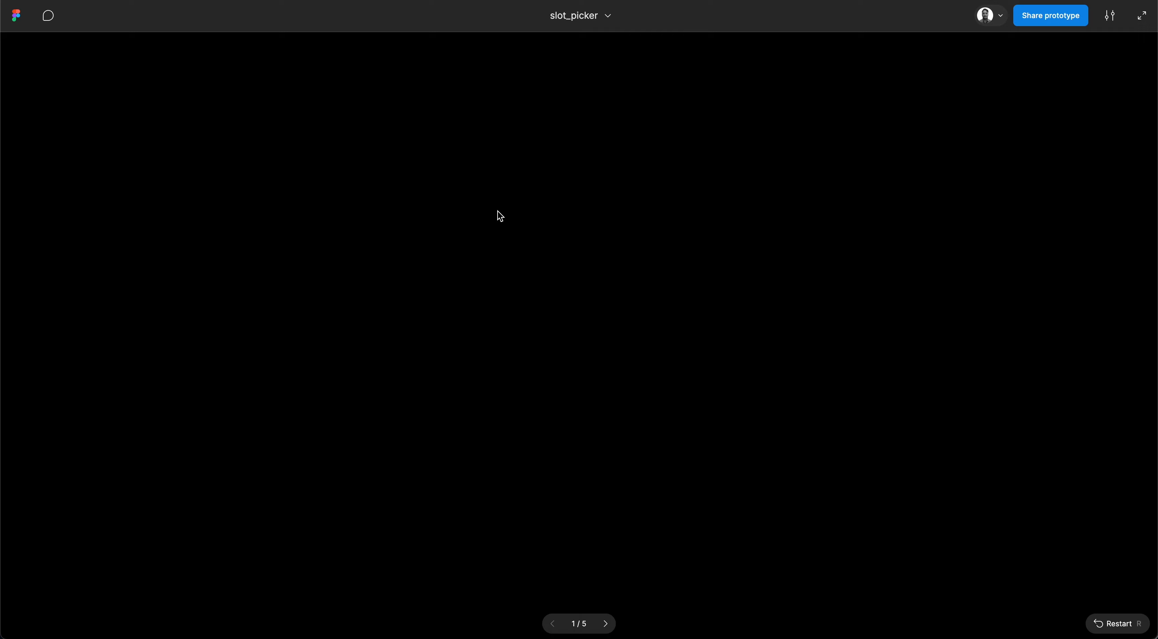
key(Escape)
click(411, 192)
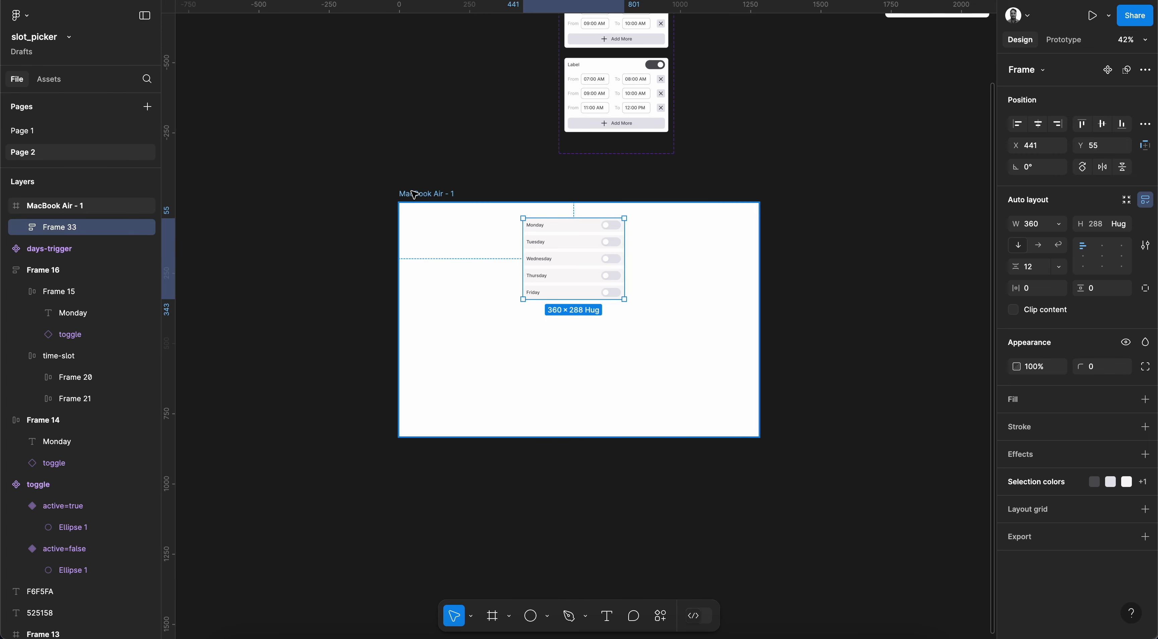
click(1063, 40)
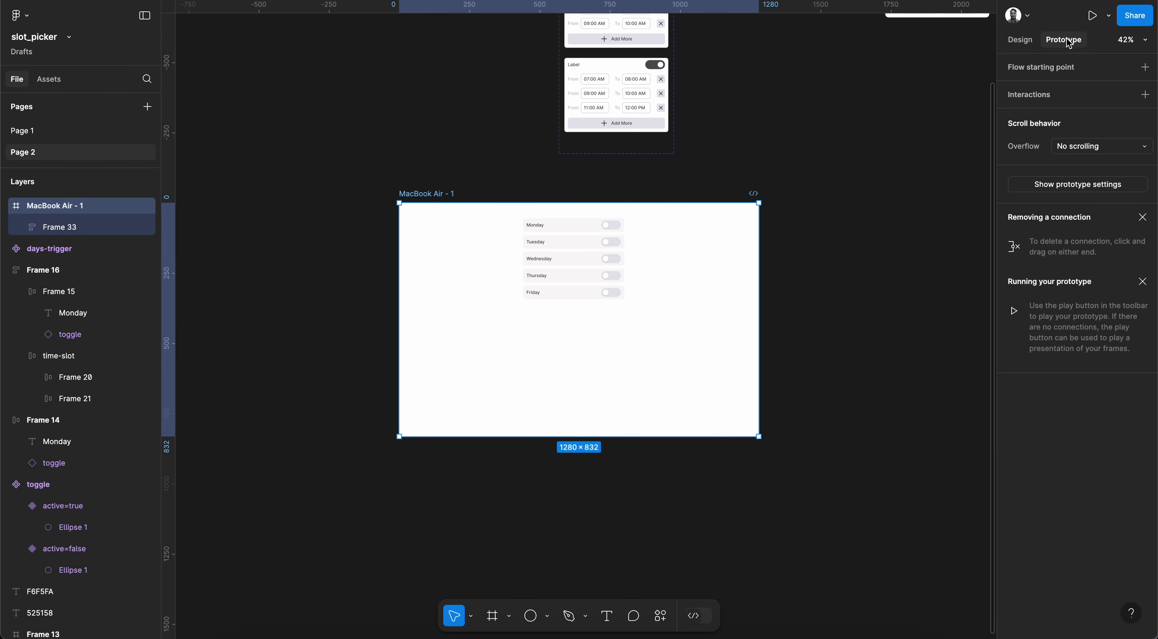
click(1146, 68)
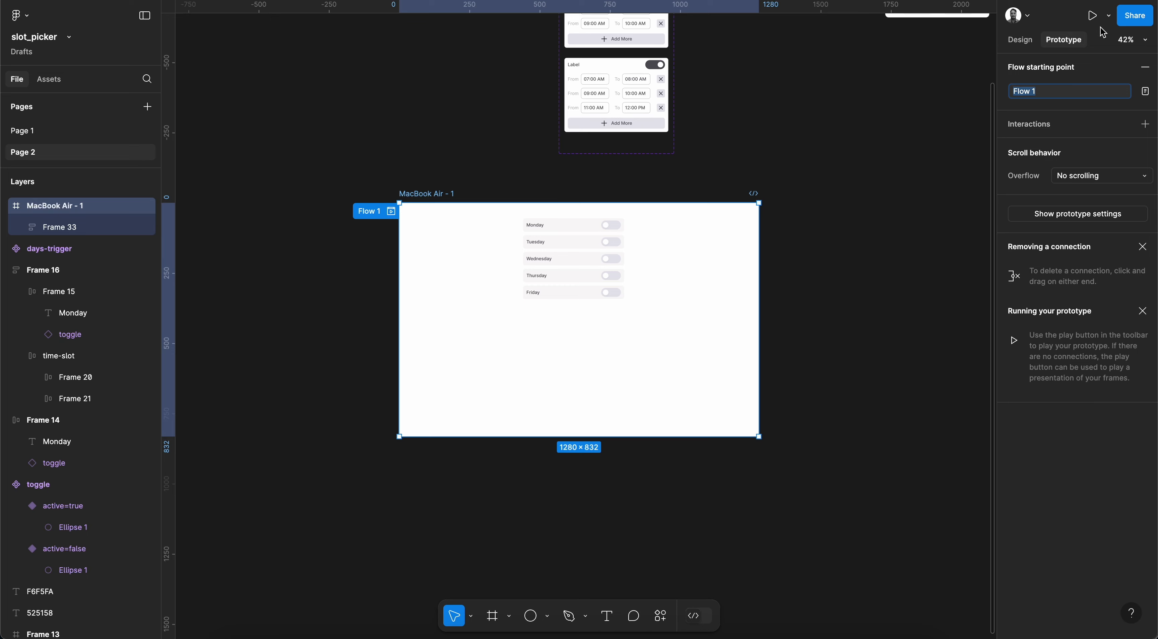
- Play the MacBook Air - 1 prototype and test the toggles, ending with Monday and Tuesday both switched on
click(1092, 16)
click(663, 100)
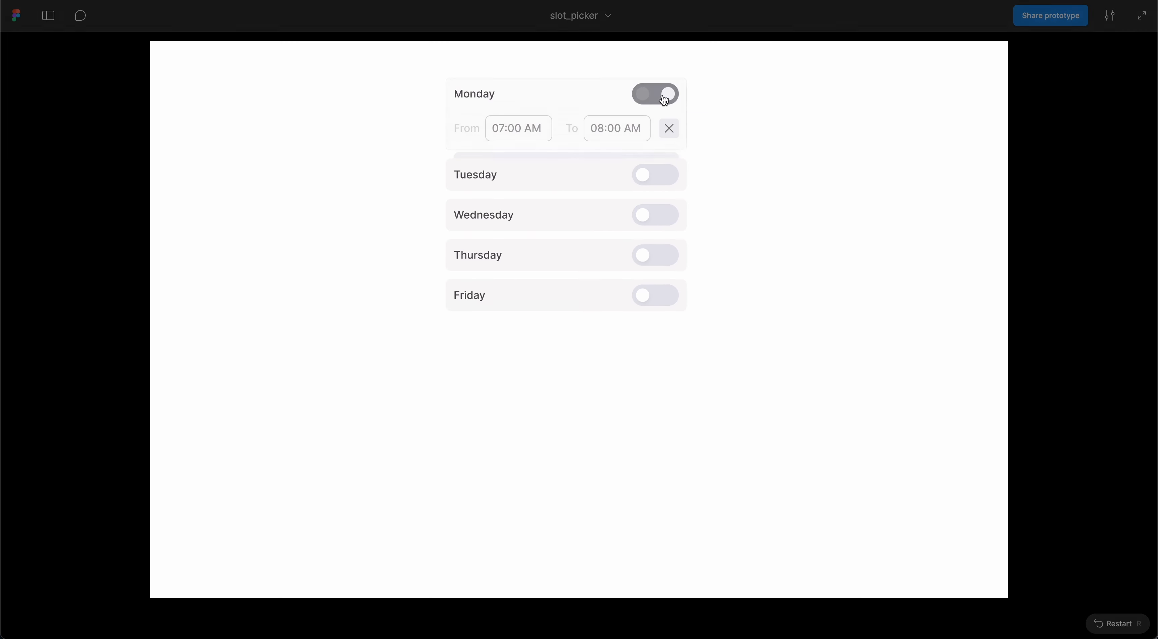
click(661, 99)
click(665, 134)
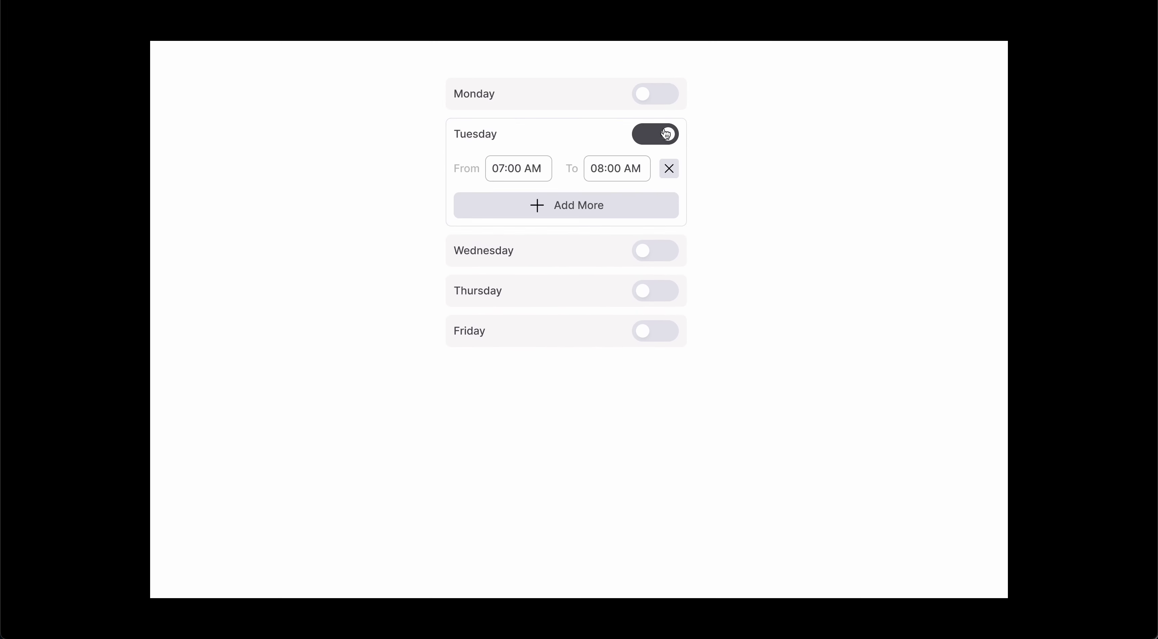
click(663, 99)
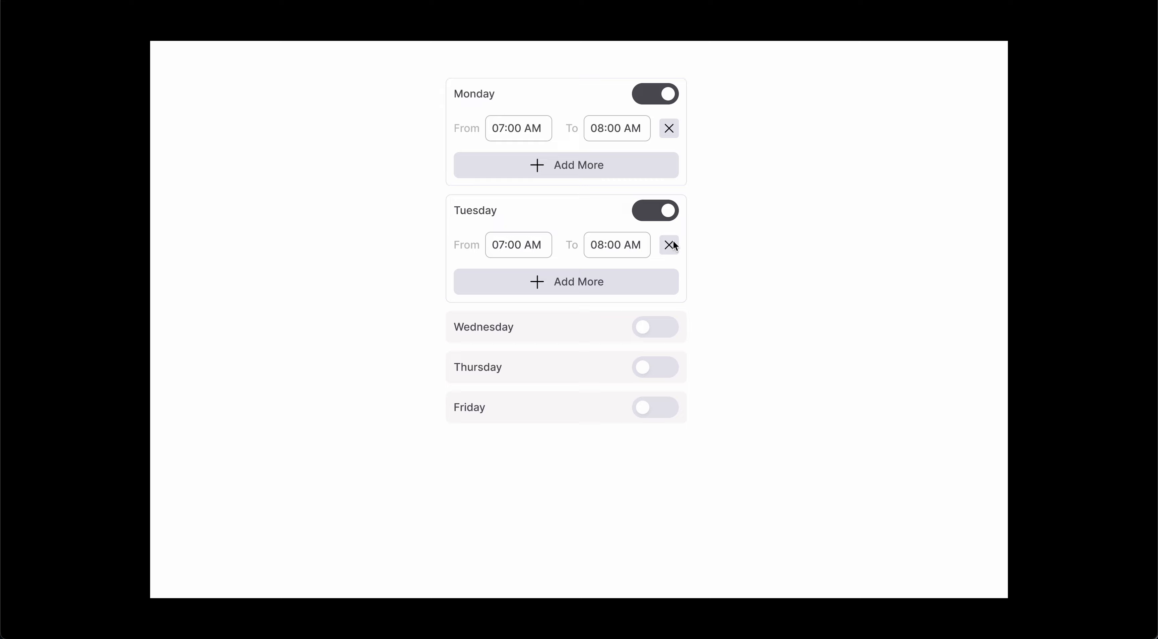
- Test adding two Monday slots and removing all Monday and Tuesday slots, switch Monday on again and return to the design file
click(631, 163)
click(631, 200)
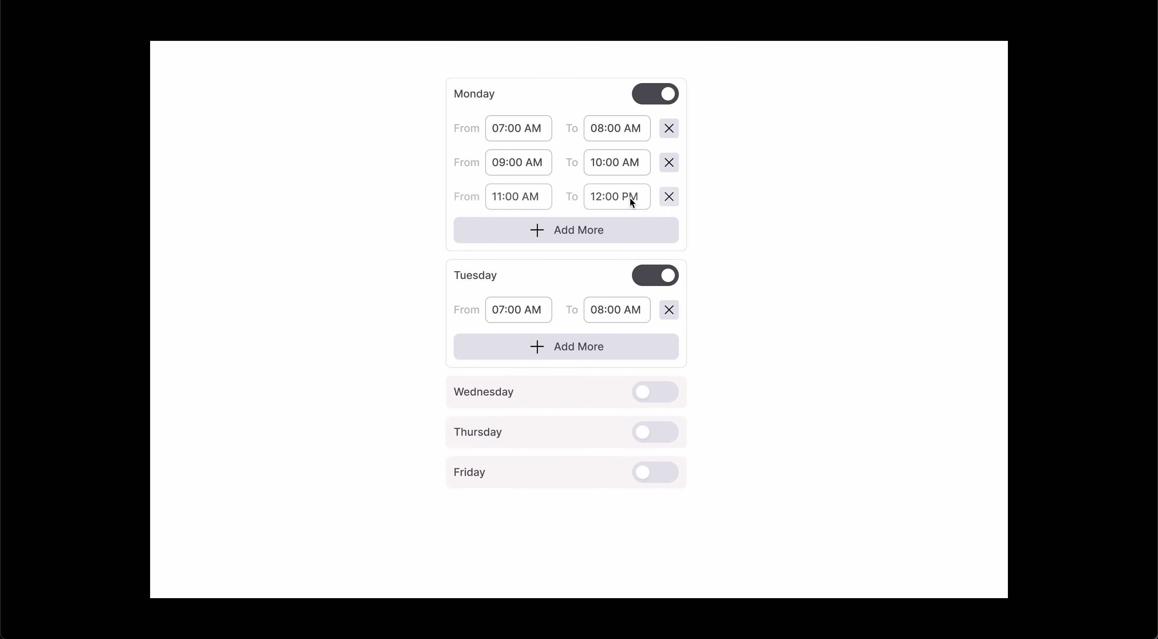
click(670, 196)
click(668, 163)
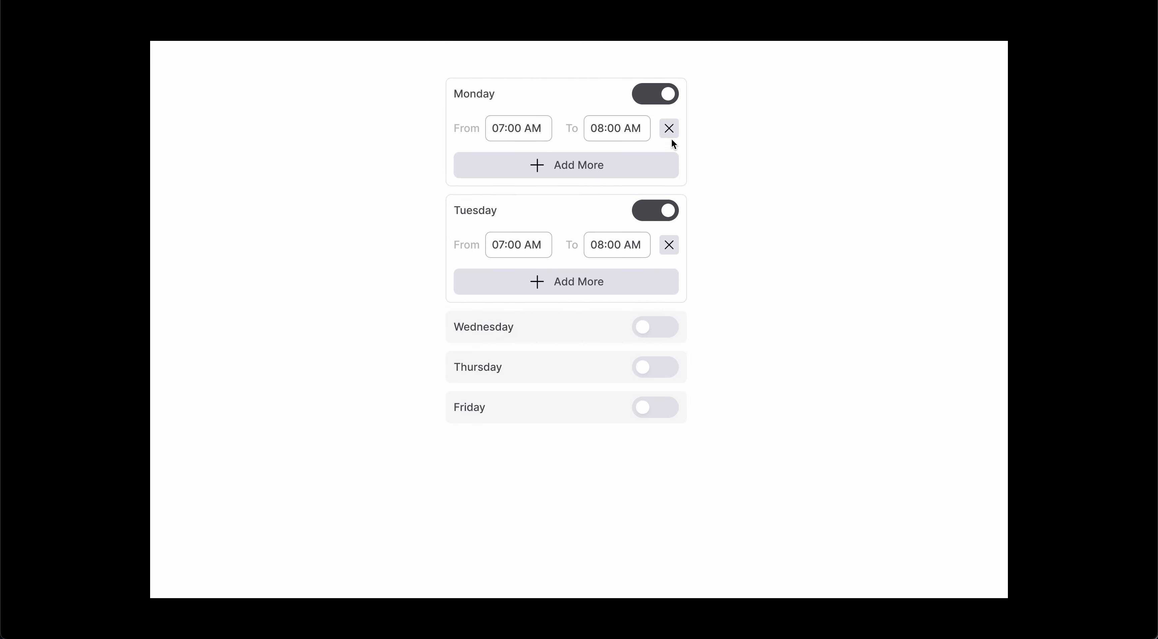
click(669, 130)
click(669, 168)
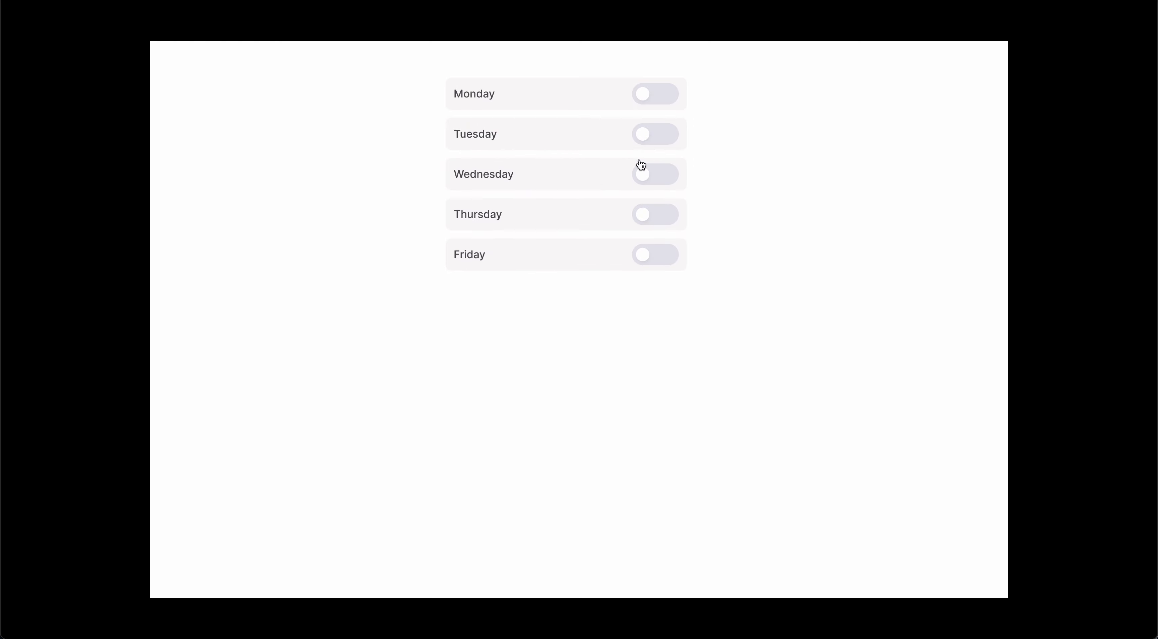
click(662, 95)
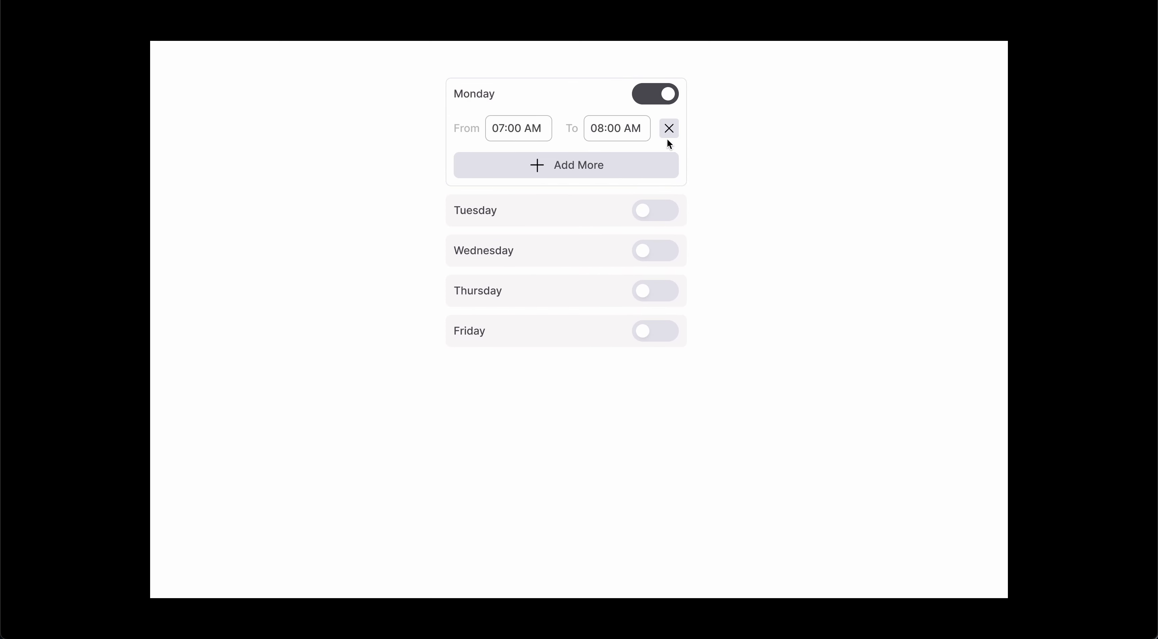
click(161, 2)
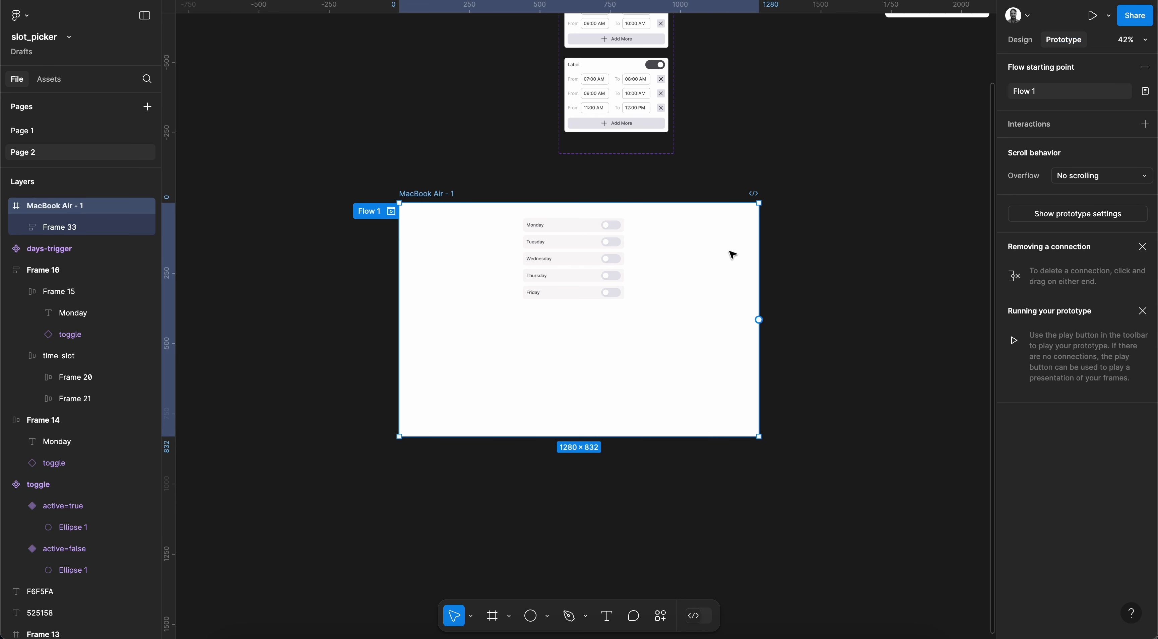
- Lighten the fill of the X button in the single-slot variant of days-trigger to F1F1F3
scroll(643, 270, up, 4)
scroll(645, 272, up, 6)
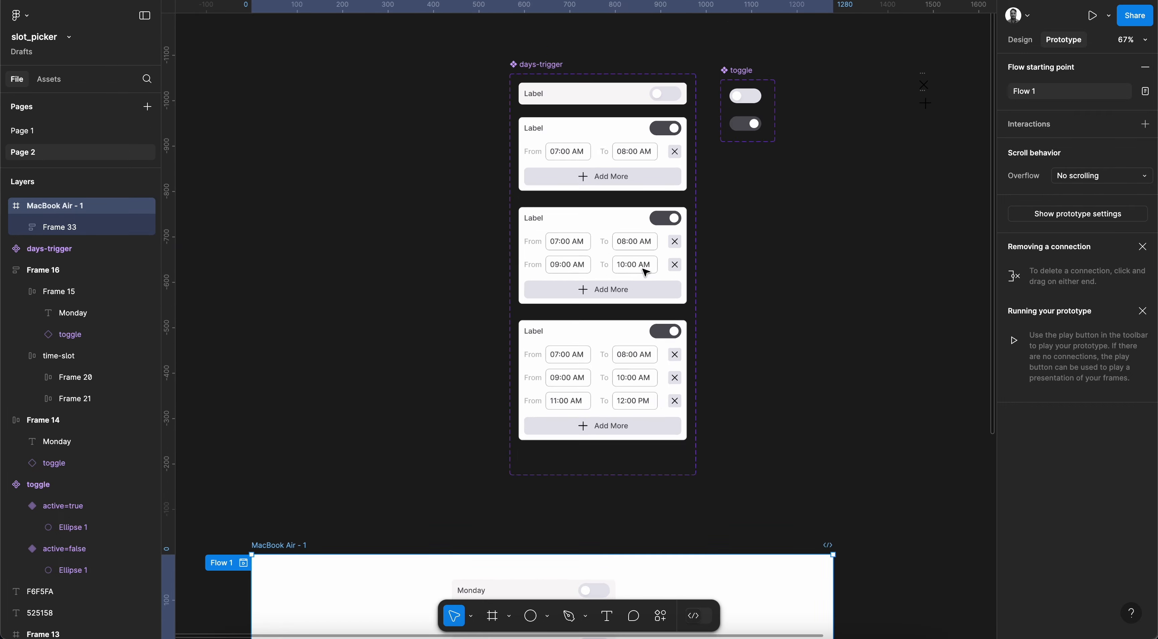
scroll(874, 237, up, 3)
click(840, 176)
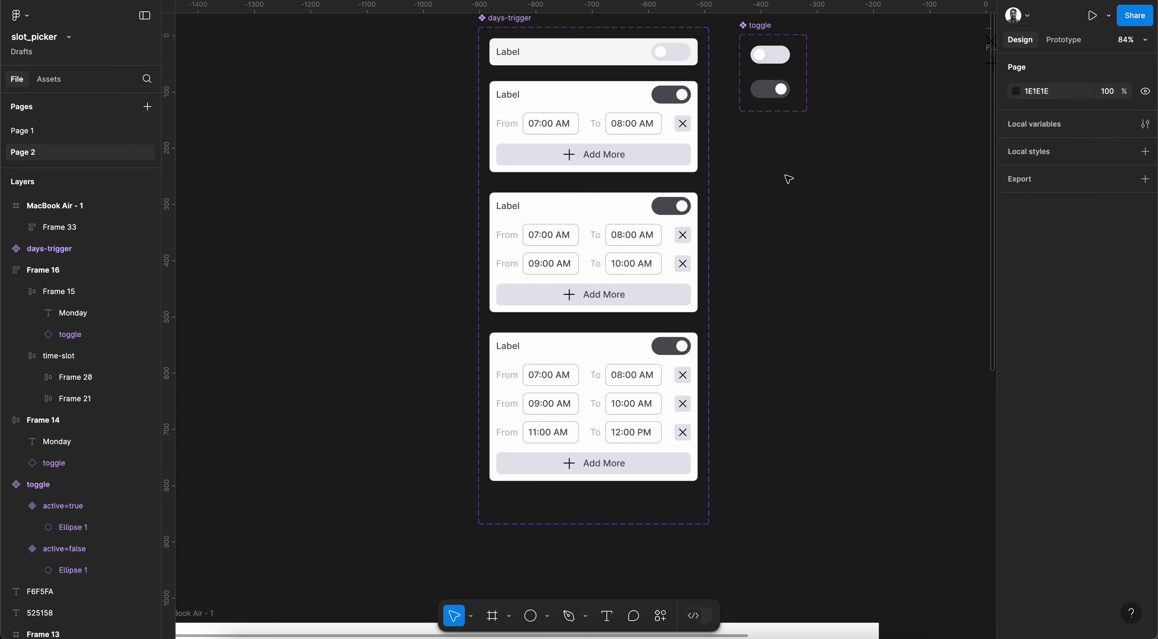
scroll(721, 156, up, 5)
click(662, 108)
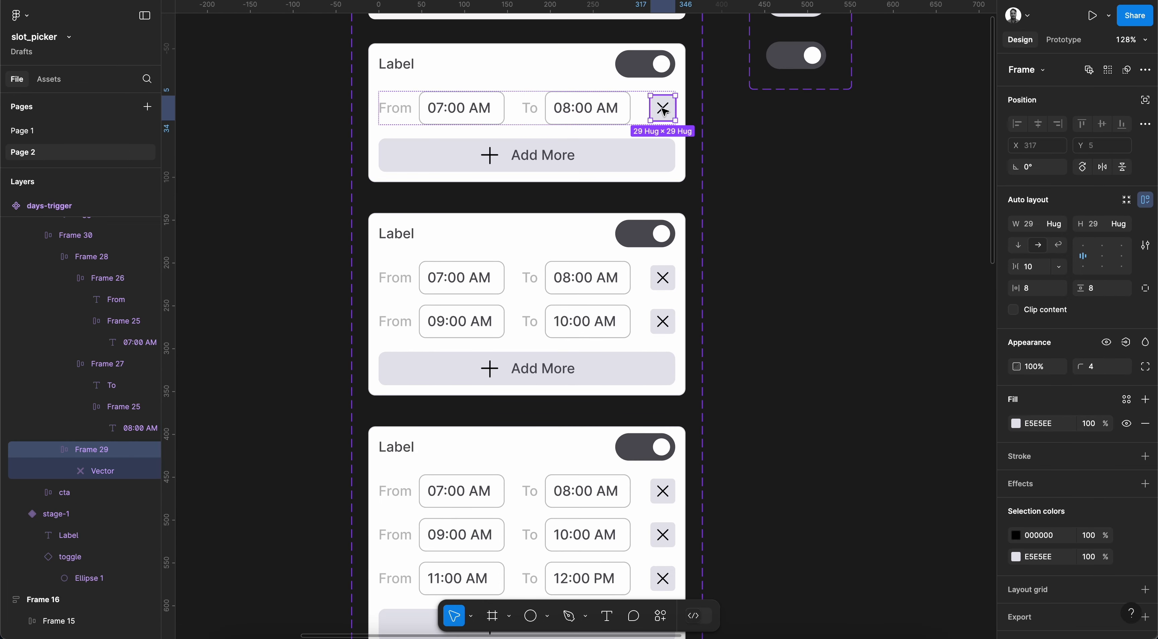
click(1015, 424)
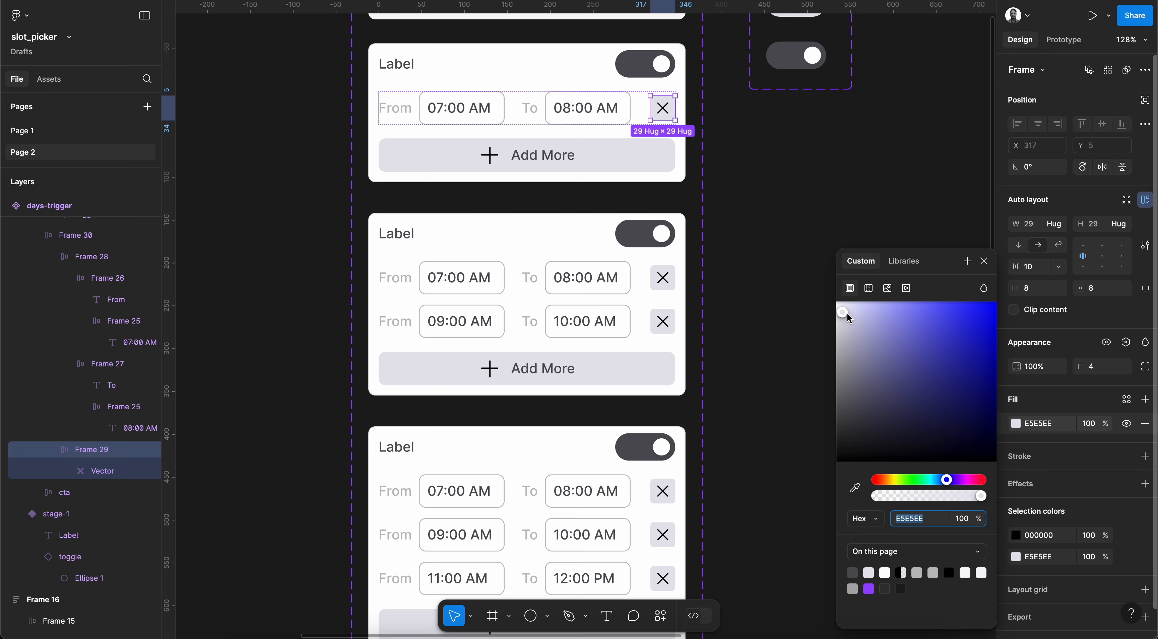
drag(847, 313, 840, 309)
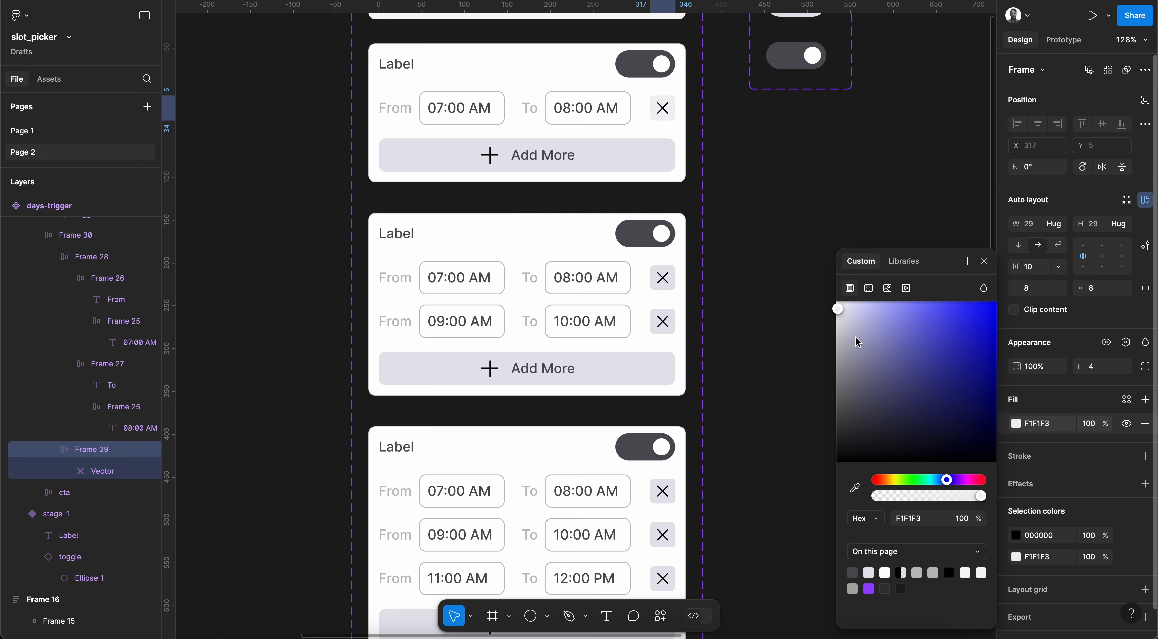
- Copy the F1F1F3 fill to all five X buttons in the two-slot and three-slot variants of days-trigger
click(923, 521)
key(super+c)
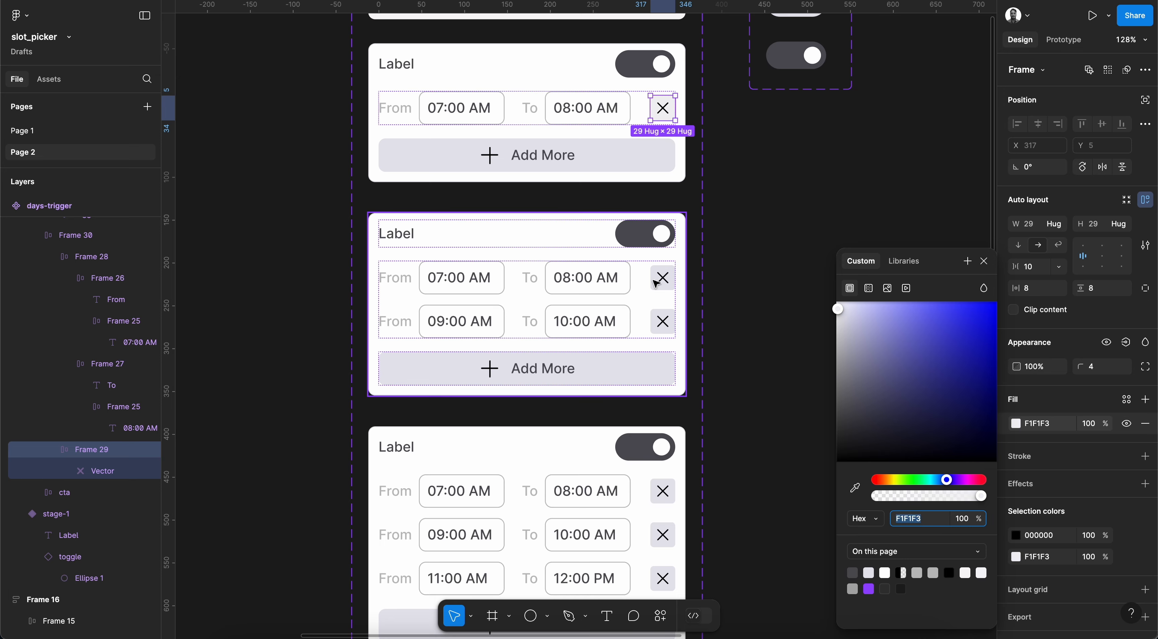
click(663, 277)
shift+click(657, 332)
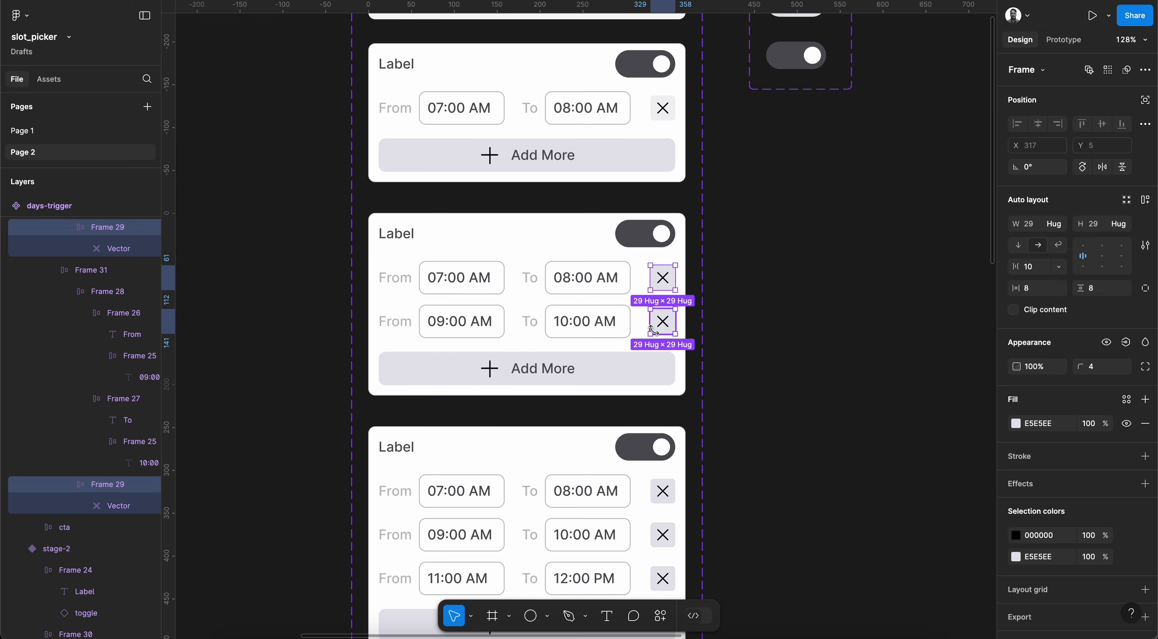
scroll(689, 476, down, 3)
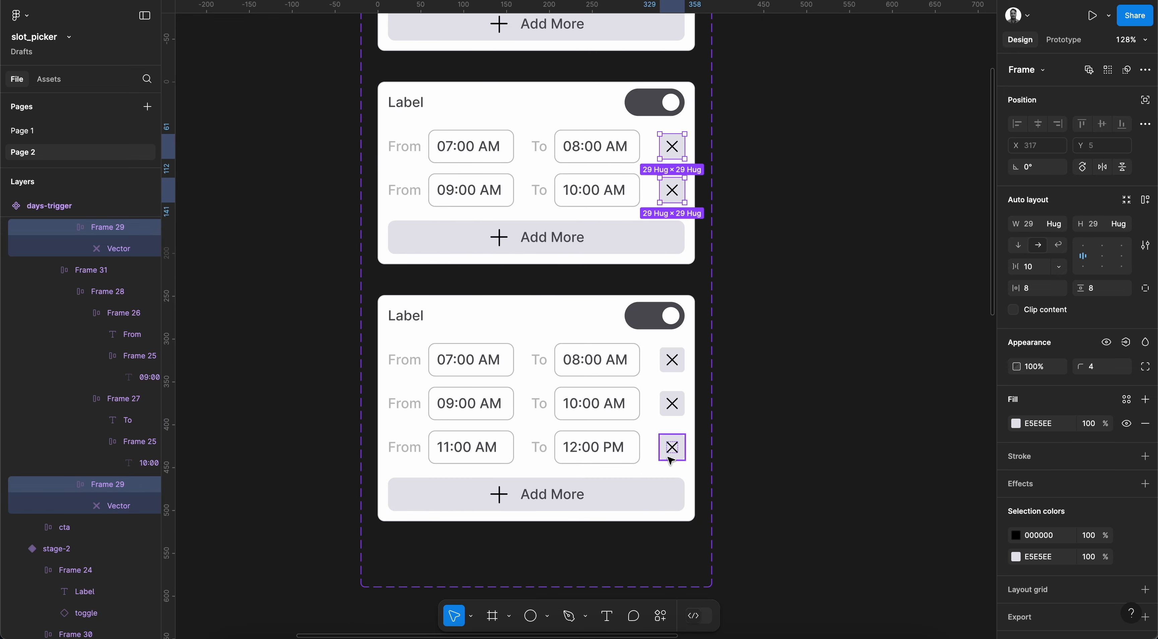
shift+click(670, 458)
shift+click(676, 415)
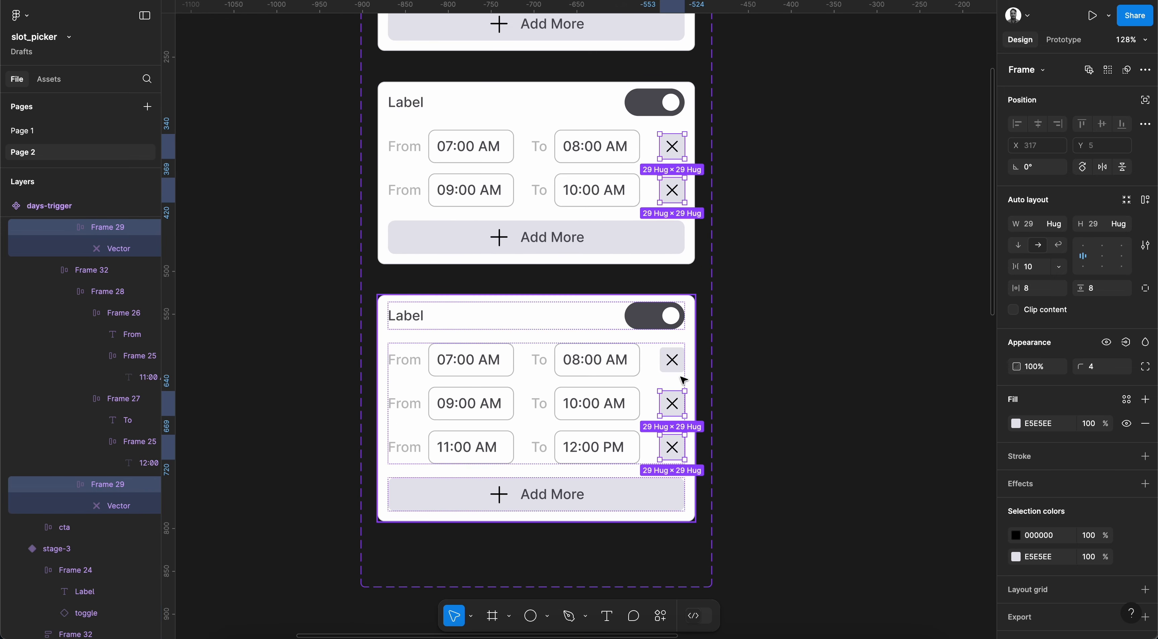
shift+click(680, 376)
click(1058, 424)
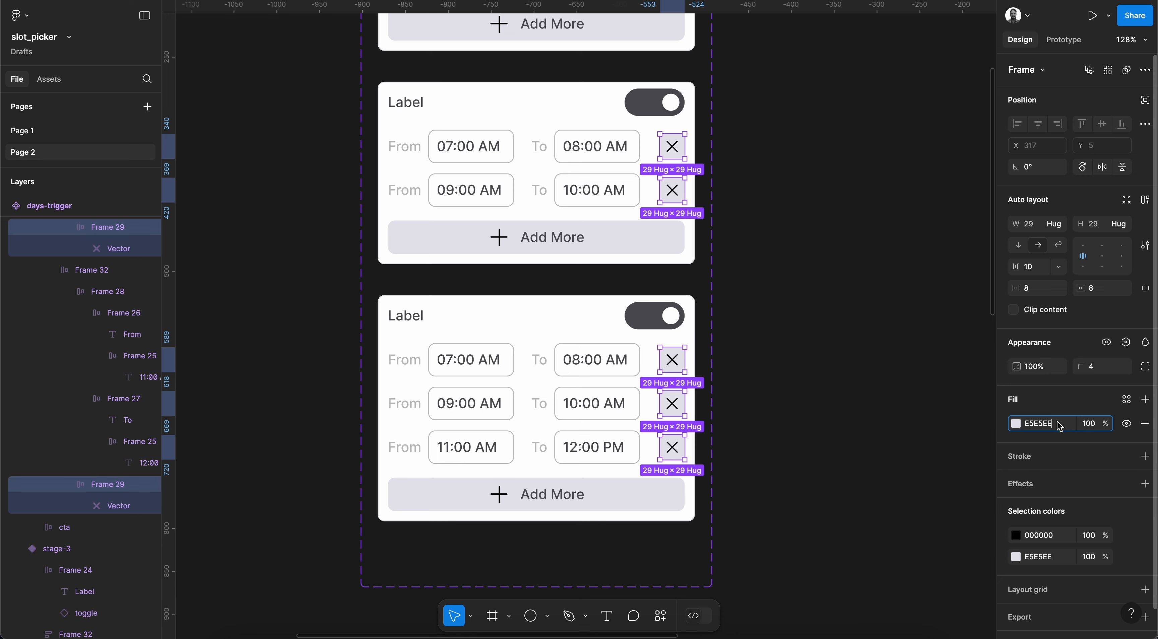
key(super+v)
key(Return)
click(820, 417)
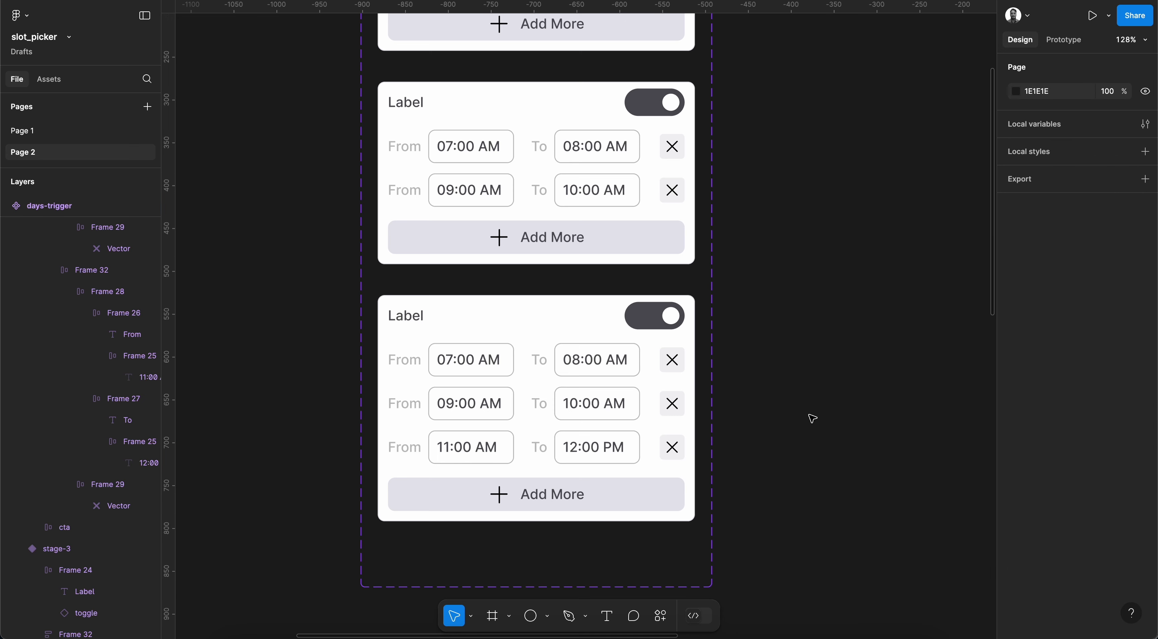
- Restart the prototype, expand Monday to three slots, and test switching Tuesday on and off
click(275, 2)
key(r)
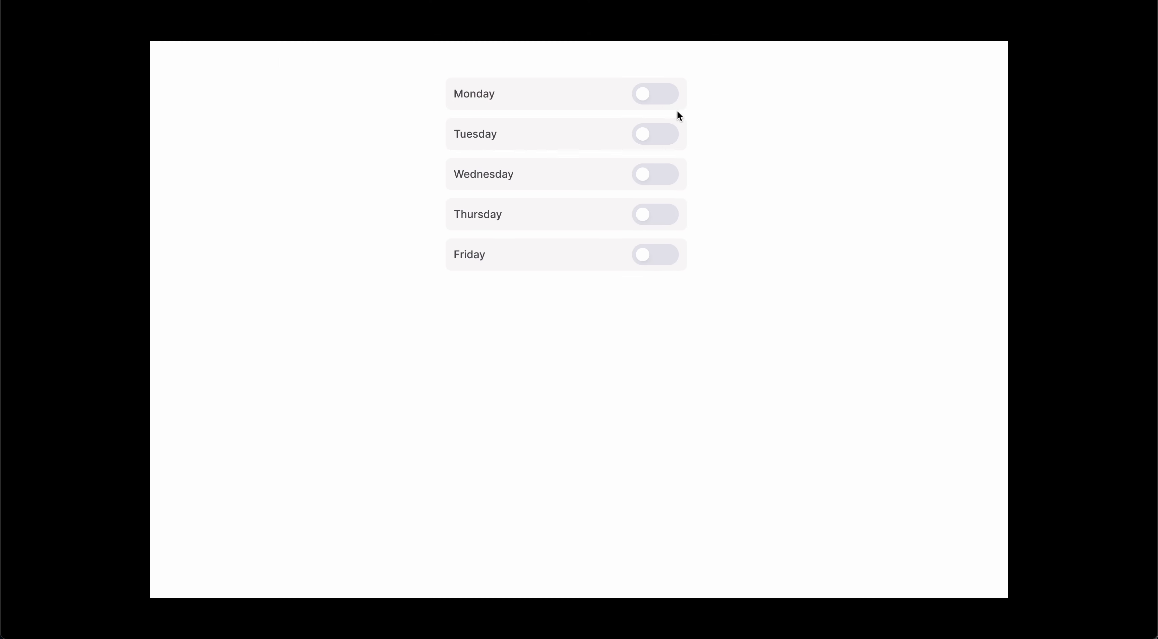
click(666, 94)
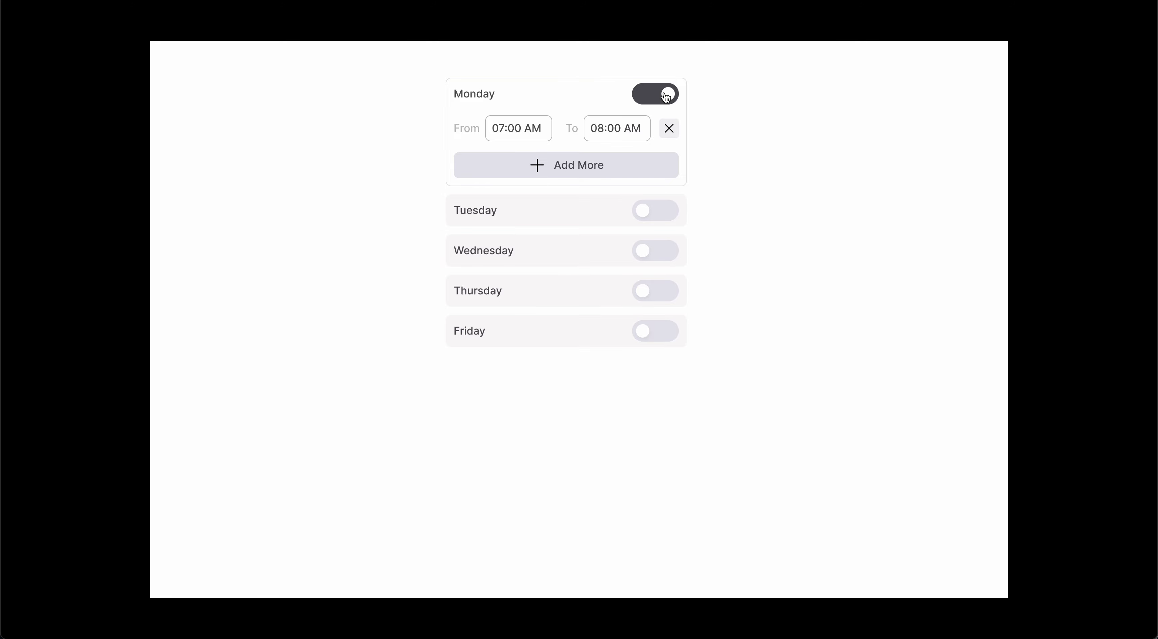
click(657, 166)
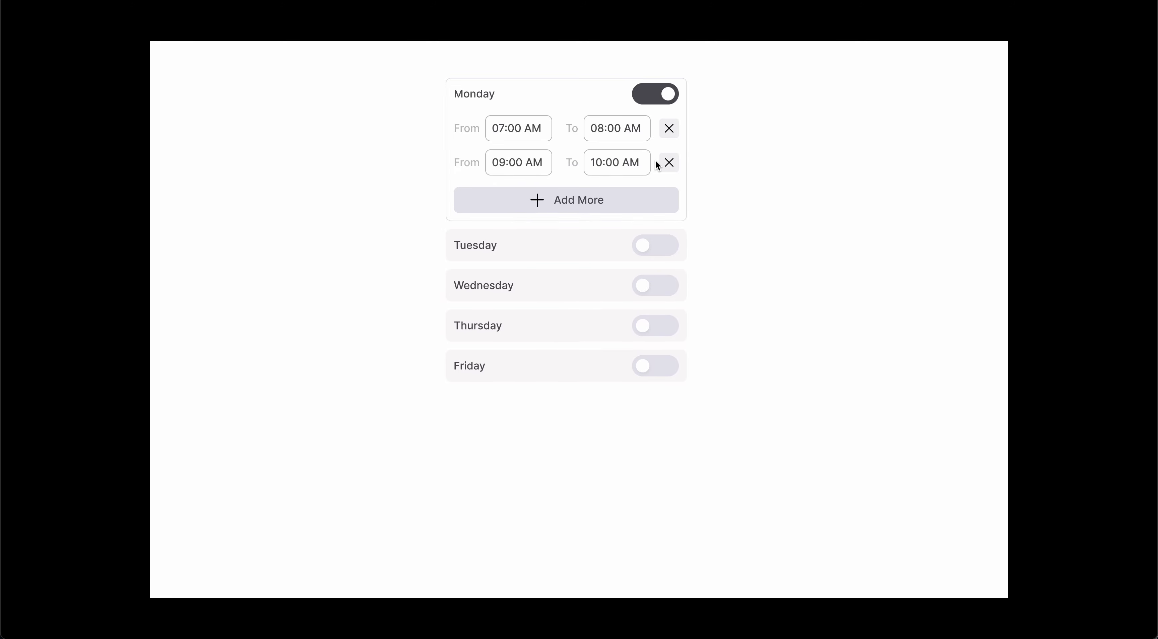
click(638, 200)
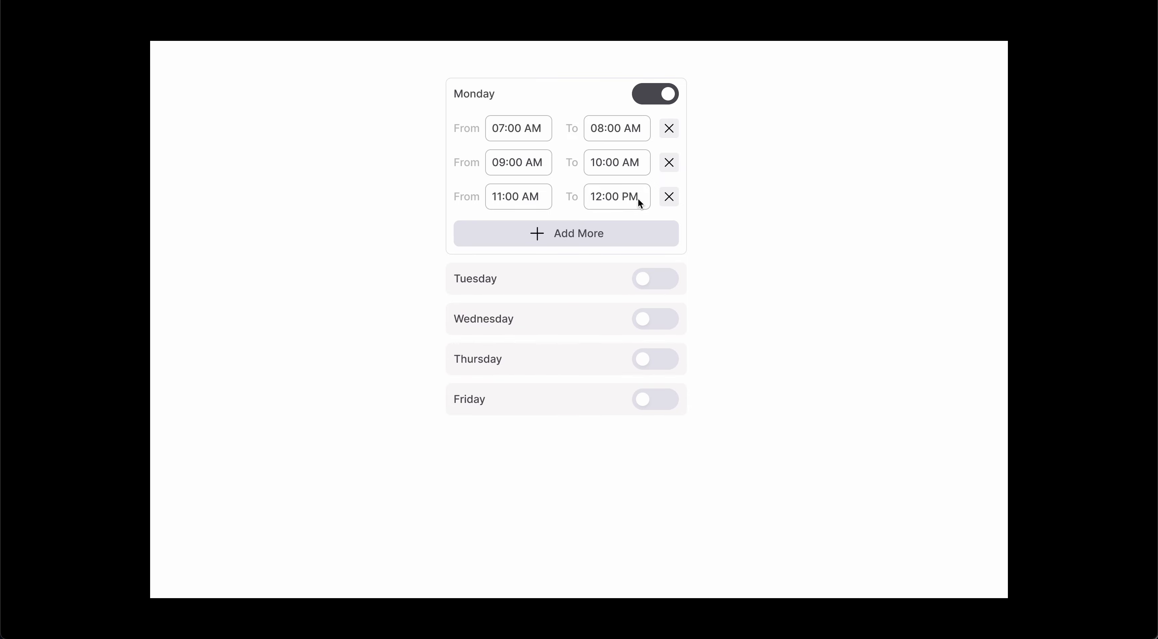
click(669, 279)
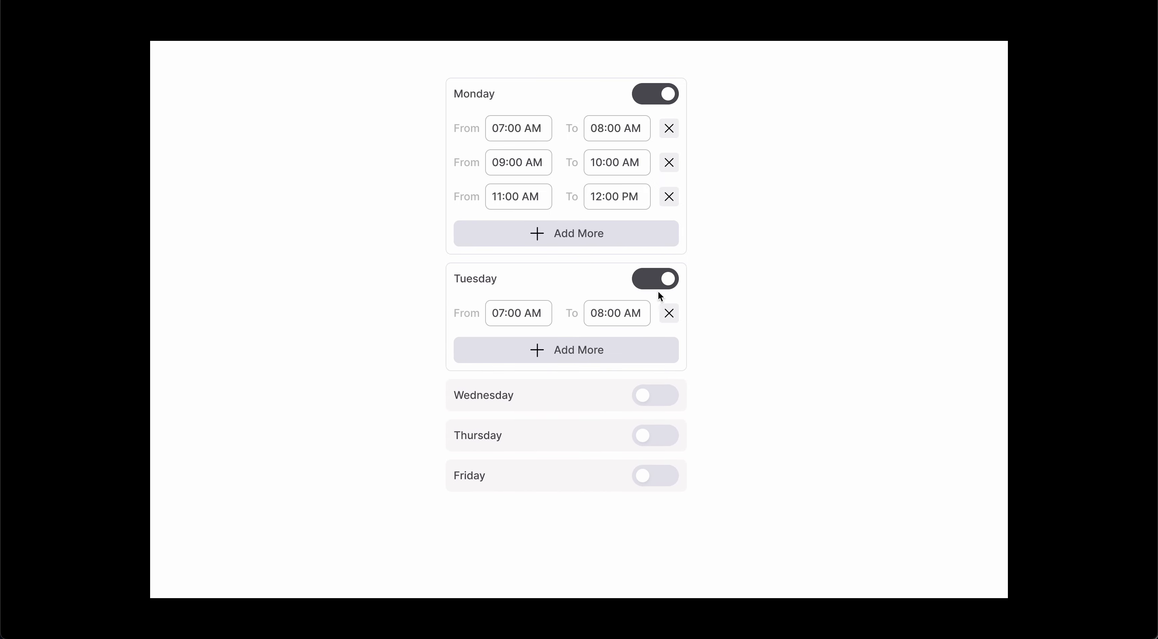
click(651, 286)
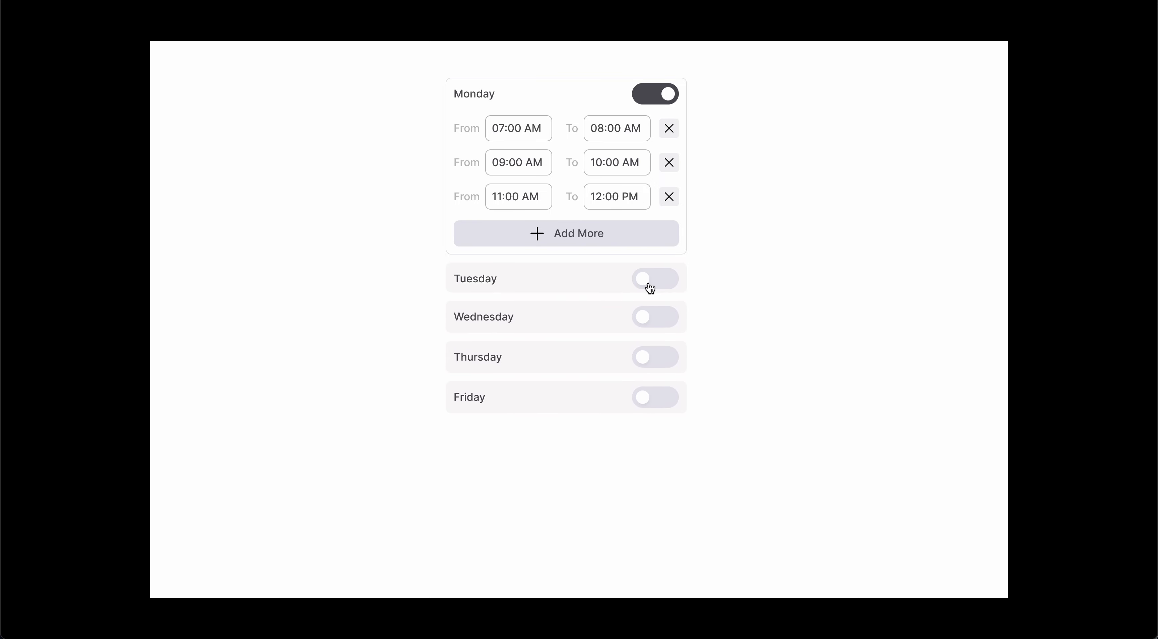